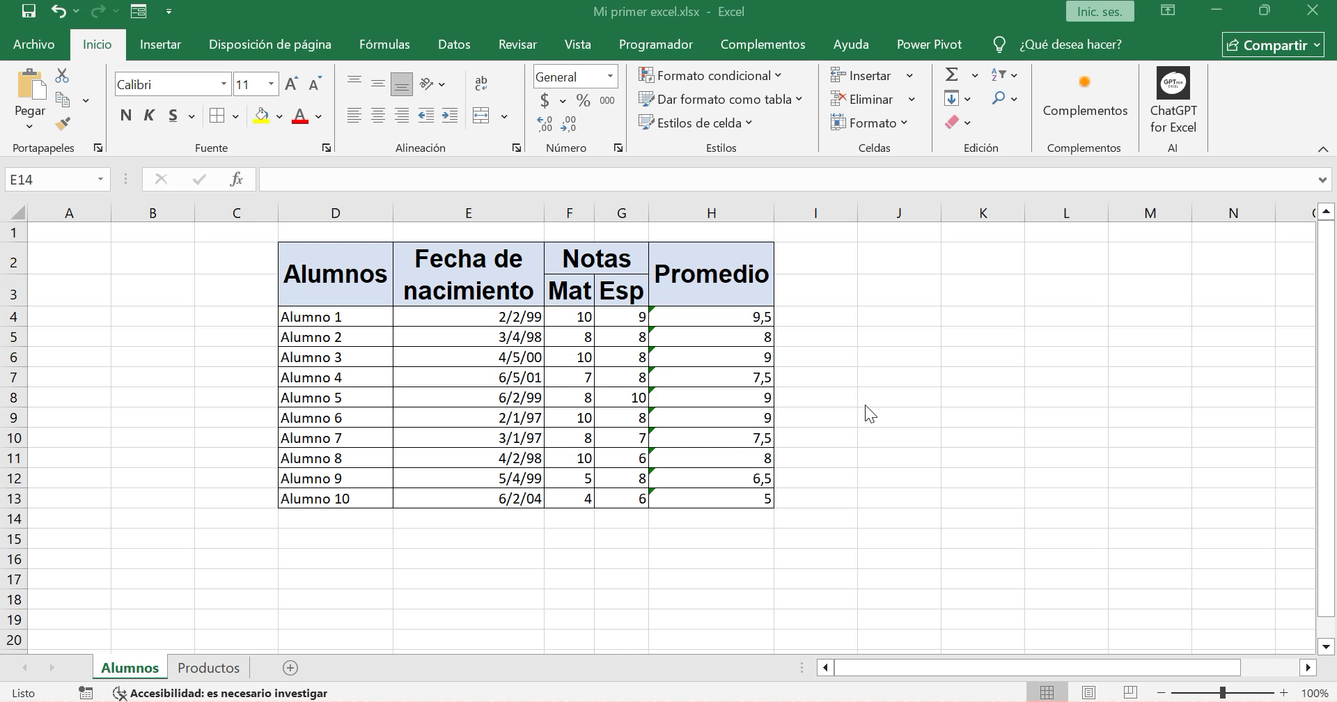
Enter the labels promedio, max and min in cells J4 to J6
{"action": "left_click", "coordinate": [872, 314]}
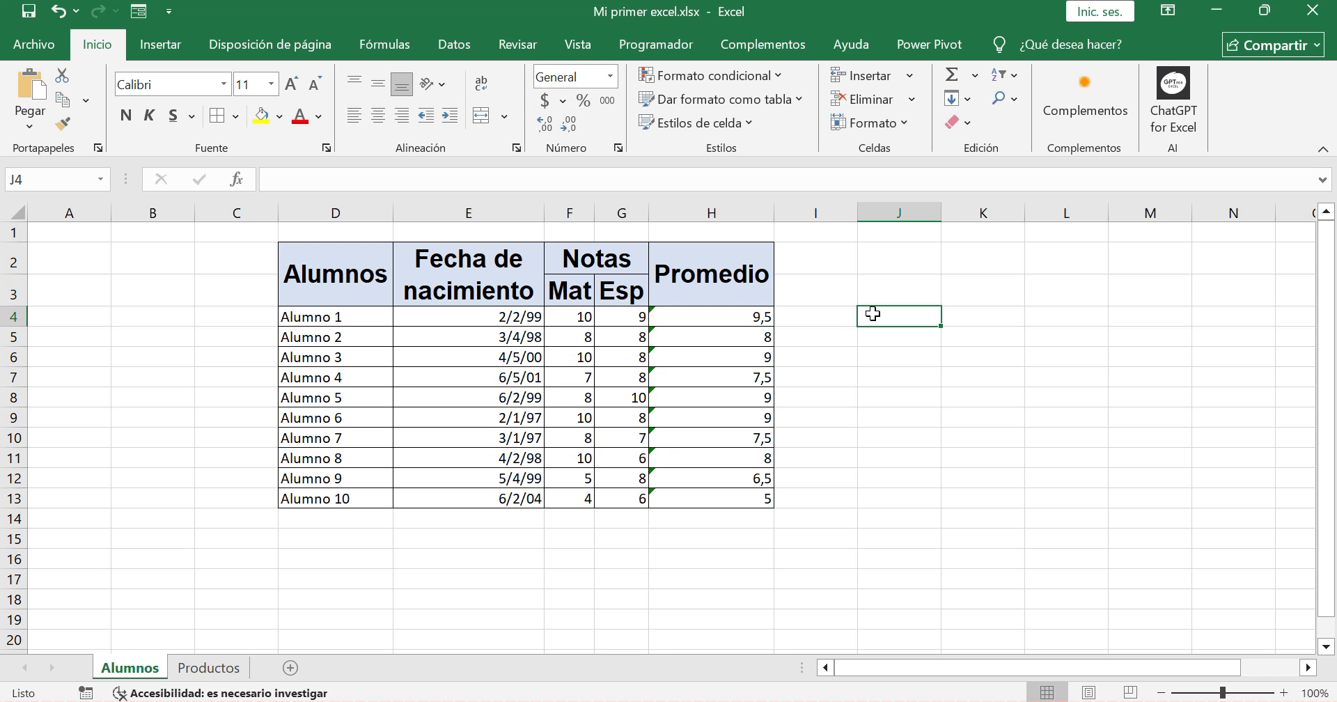
{"action": "type", "text": "promedio"}
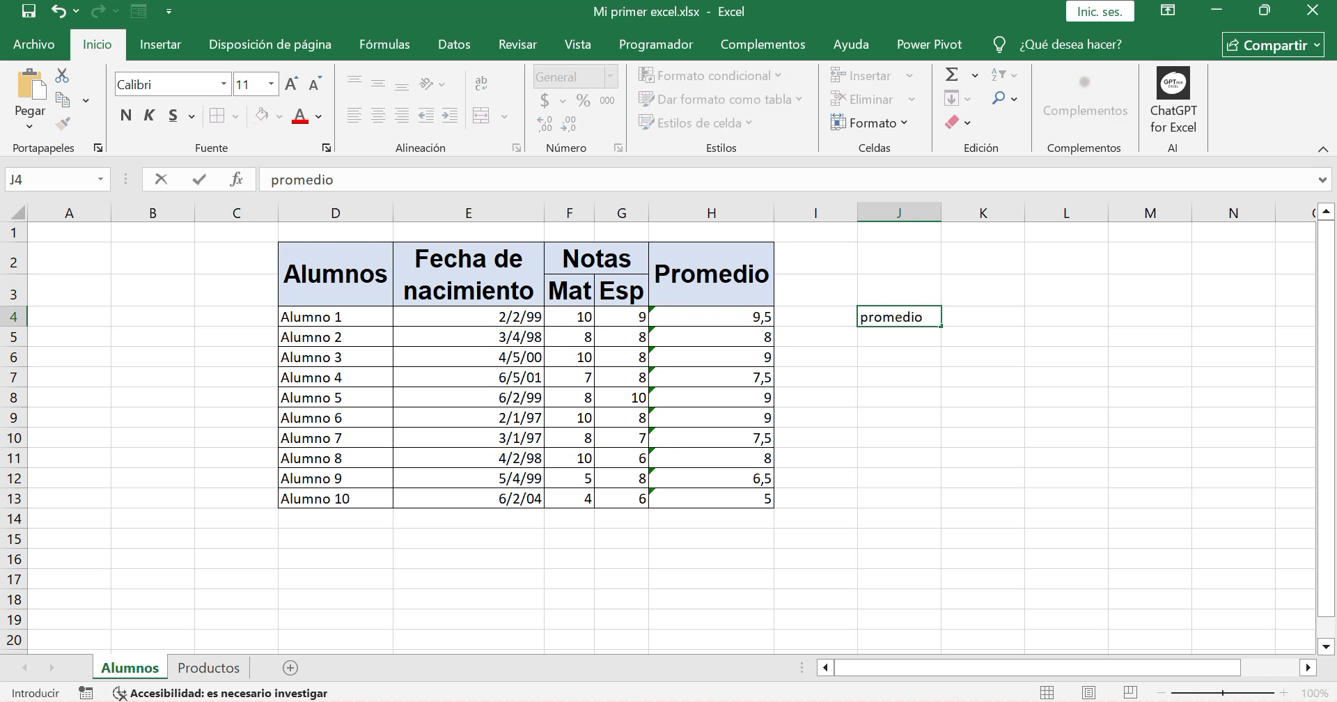
{"action": "key", "text": "Return"}
{"action": "type", "text": "max"}
{"action": "key", "text": "Return"}
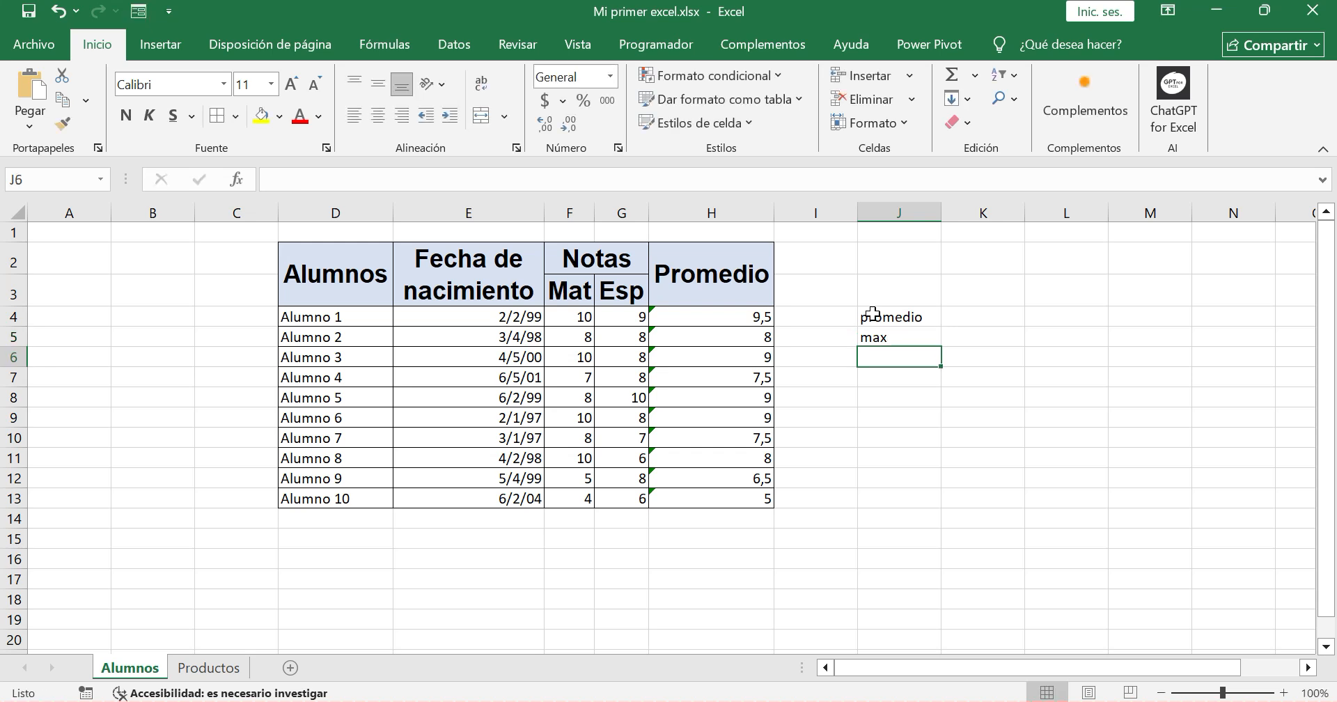
{"action": "type", "text": "min"}
{"action": "key", "text": "Return"}
Add the labels suma in J3 and producto in J2 above the existing function list
{"action": "key", "text": "Up"}
{"action": "key", "text": "Up"}
{"action": "key", "text": "Up"}
{"action": "key", "text": "Up"}
{"action": "type", "text": "suma"}
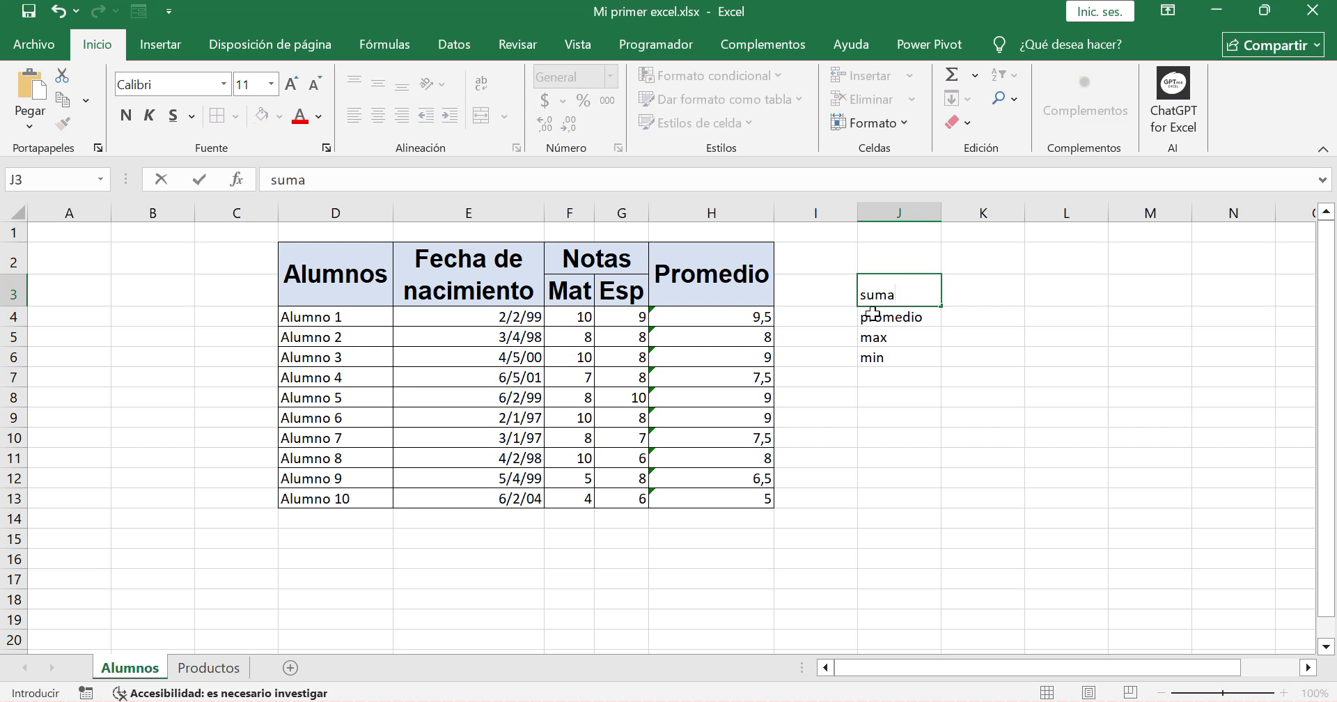
{"action": "key", "text": "Up"}
{"action": "type", "text": "producto"}
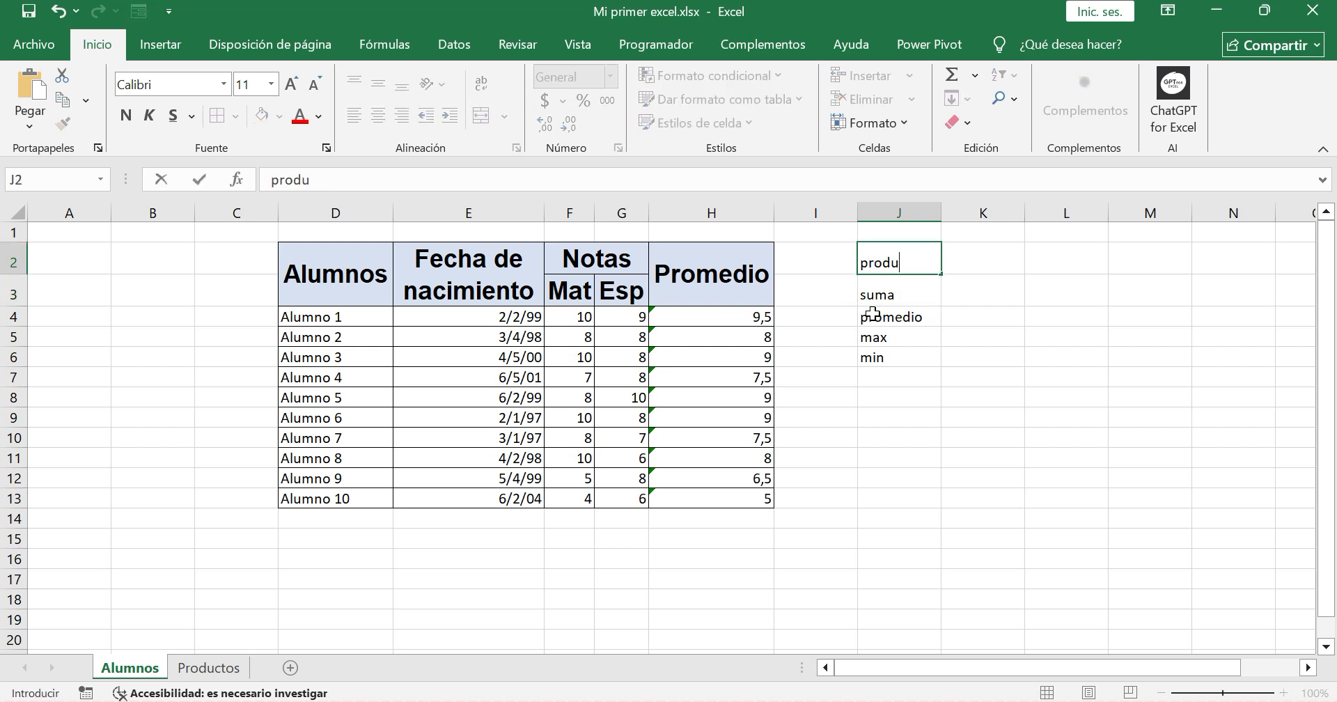
{"action": "key", "text": "Return"}
{"action": "key", "text": "Down"}
{"action": "key", "text": "Down"}
{"action": "key", "text": "Down"}
{"action": "key", "text": "Down"}
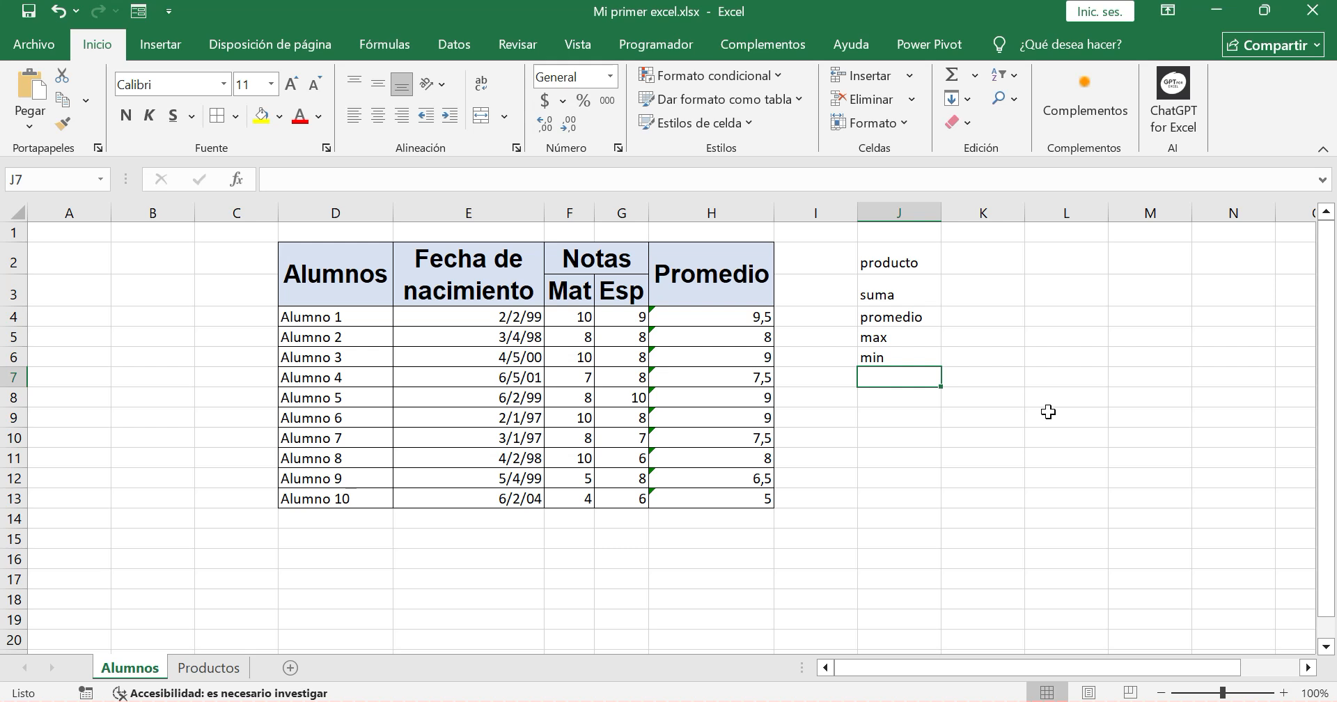
Delete column J with its list of function names
{"action": "left_click", "coordinate": [917, 208]}
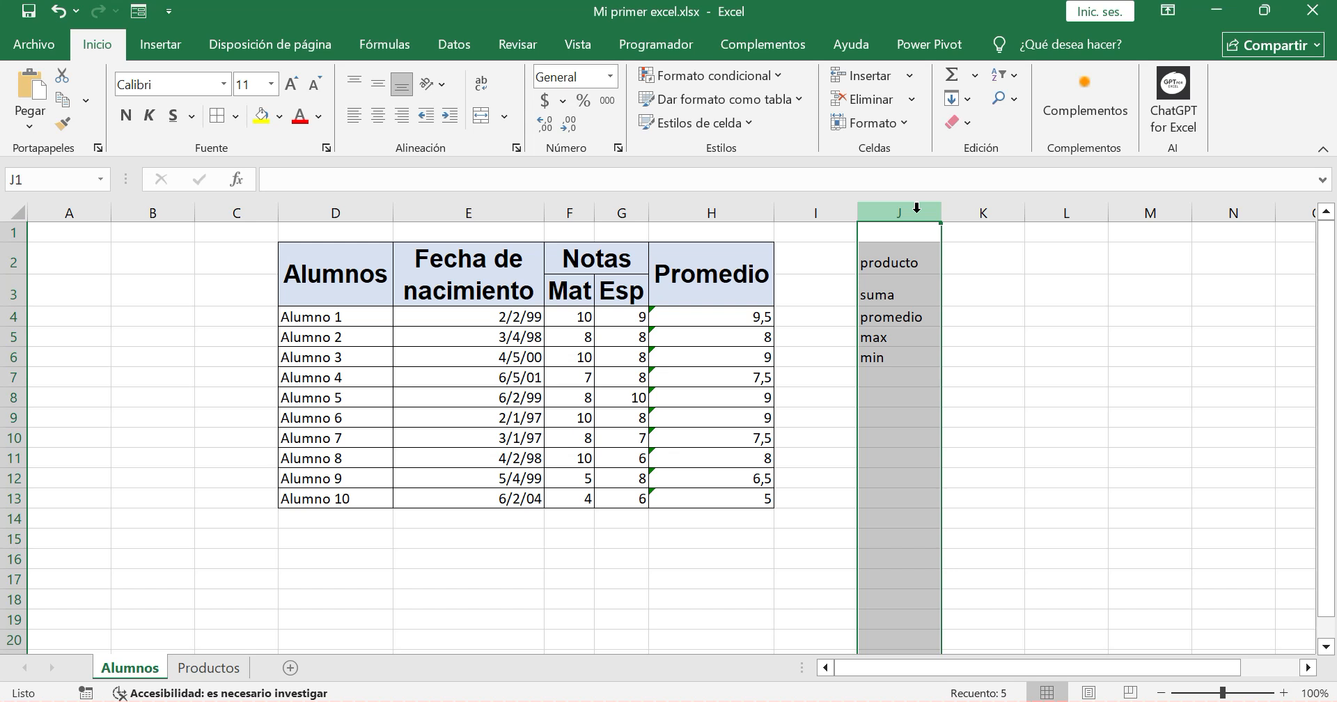
{"action": "right_click", "coordinate": [917, 209]}
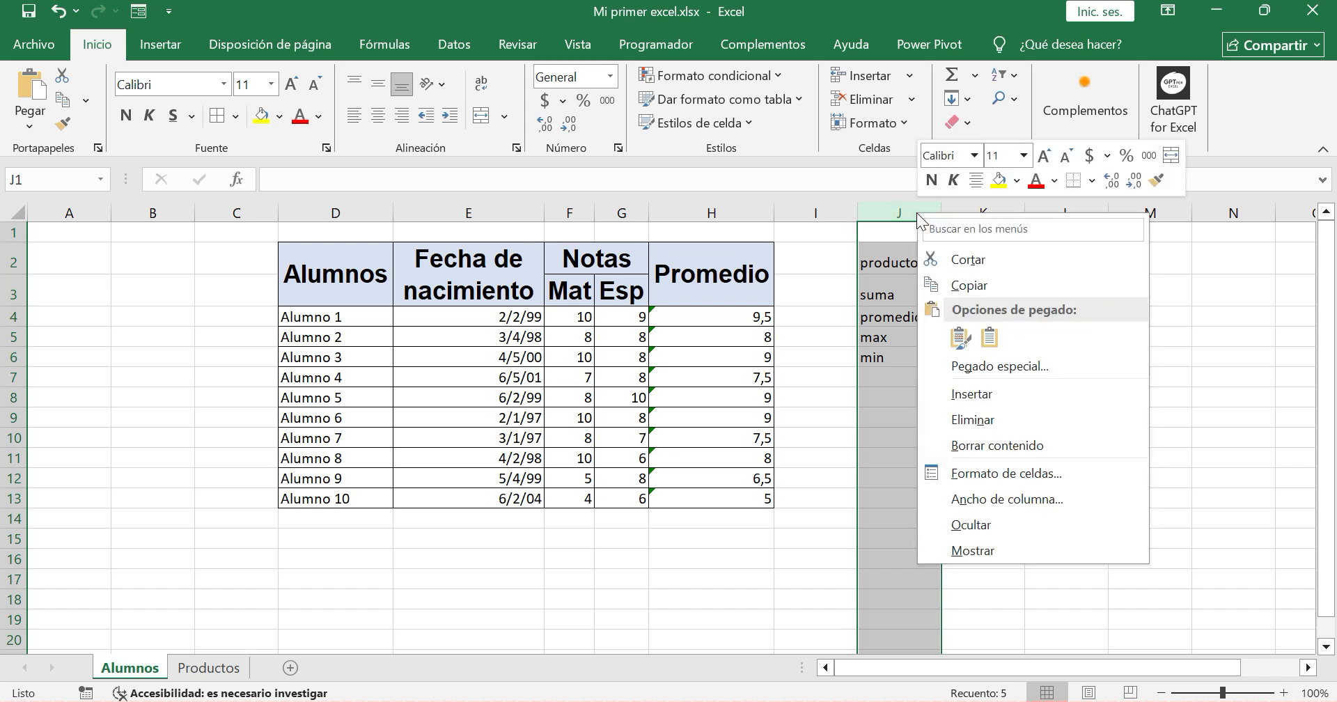
{"action": "left_click", "coordinate": [997, 419]}
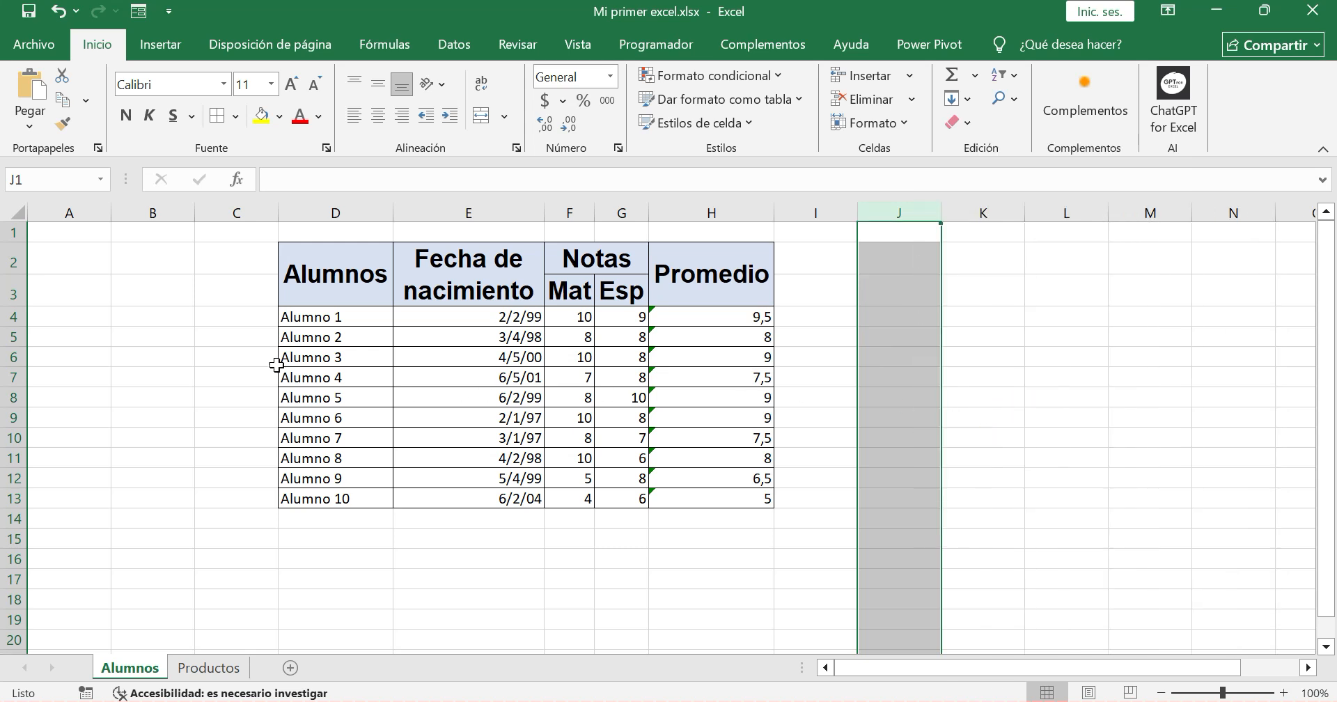
Enter the labels lógicas, Fecha and Cadenas in cells B3 to B5
{"action": "left_click", "coordinate": [173, 301]}
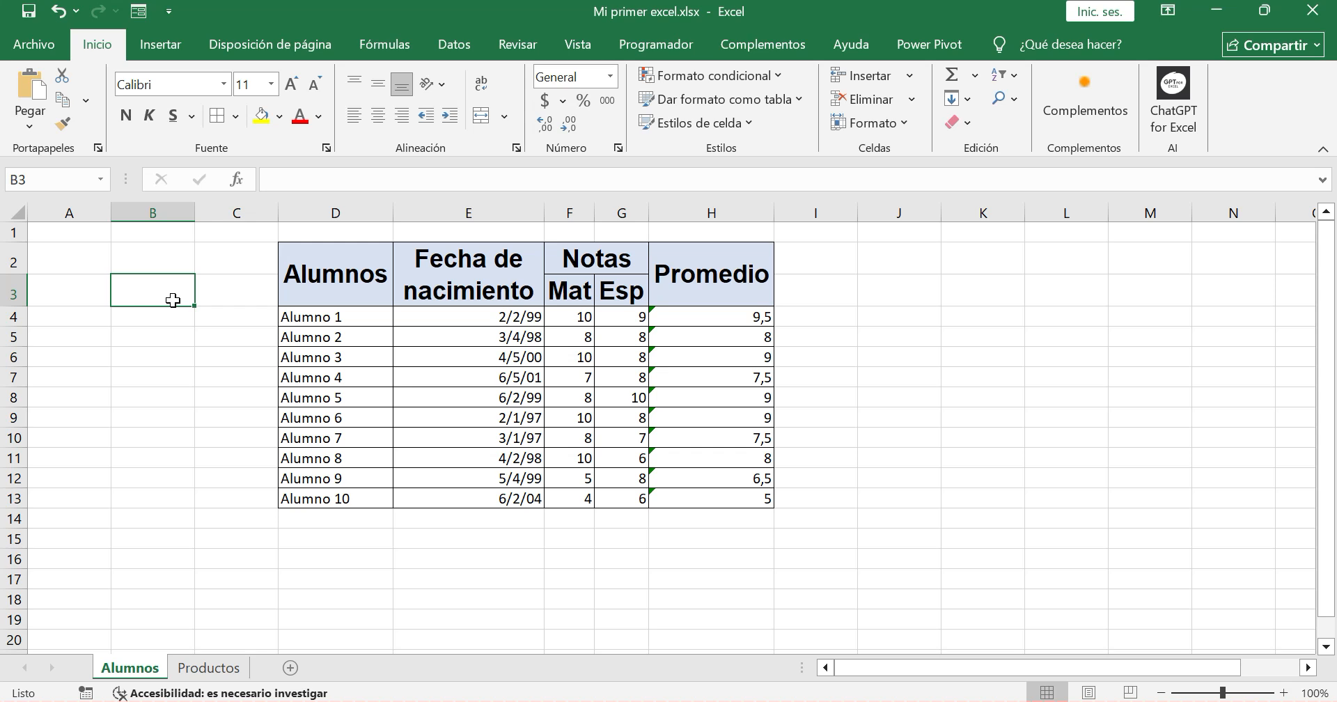
{"action": "type", "text": "l"}
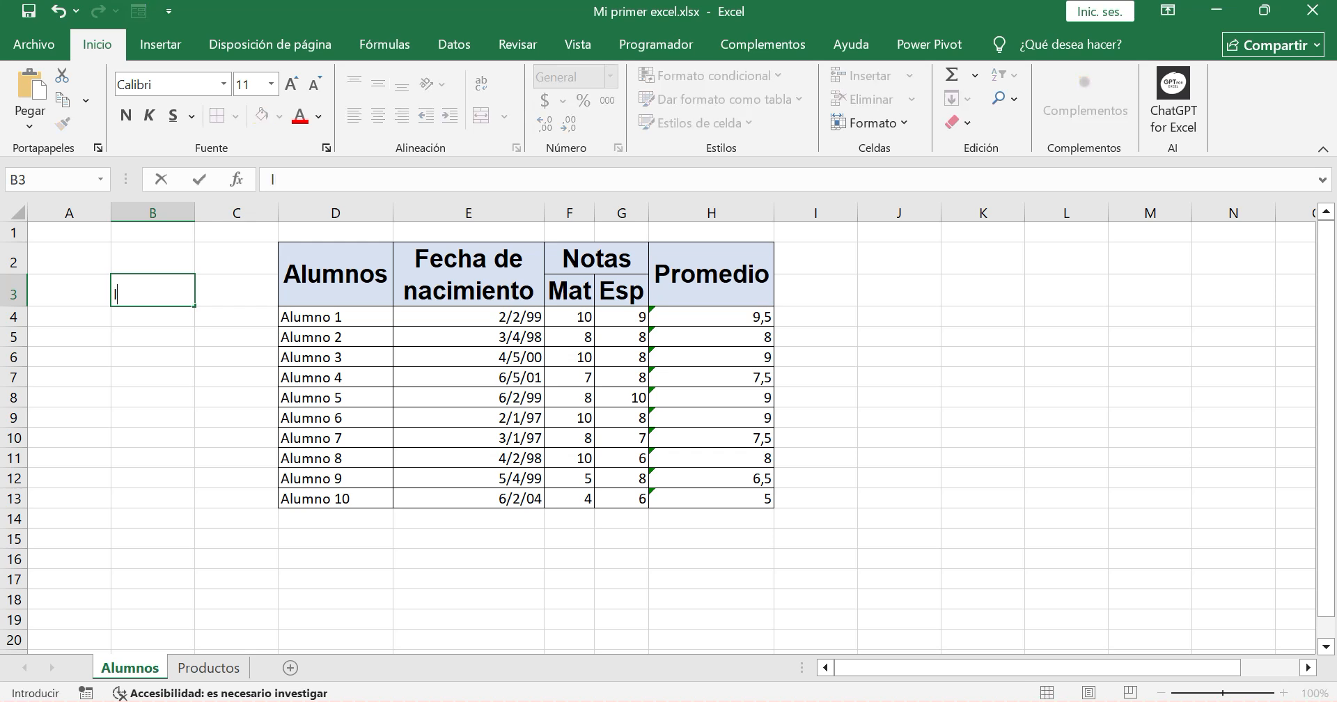
{"action": "type", "text": "ógicas"}
{"action": "key", "text": "Return"}
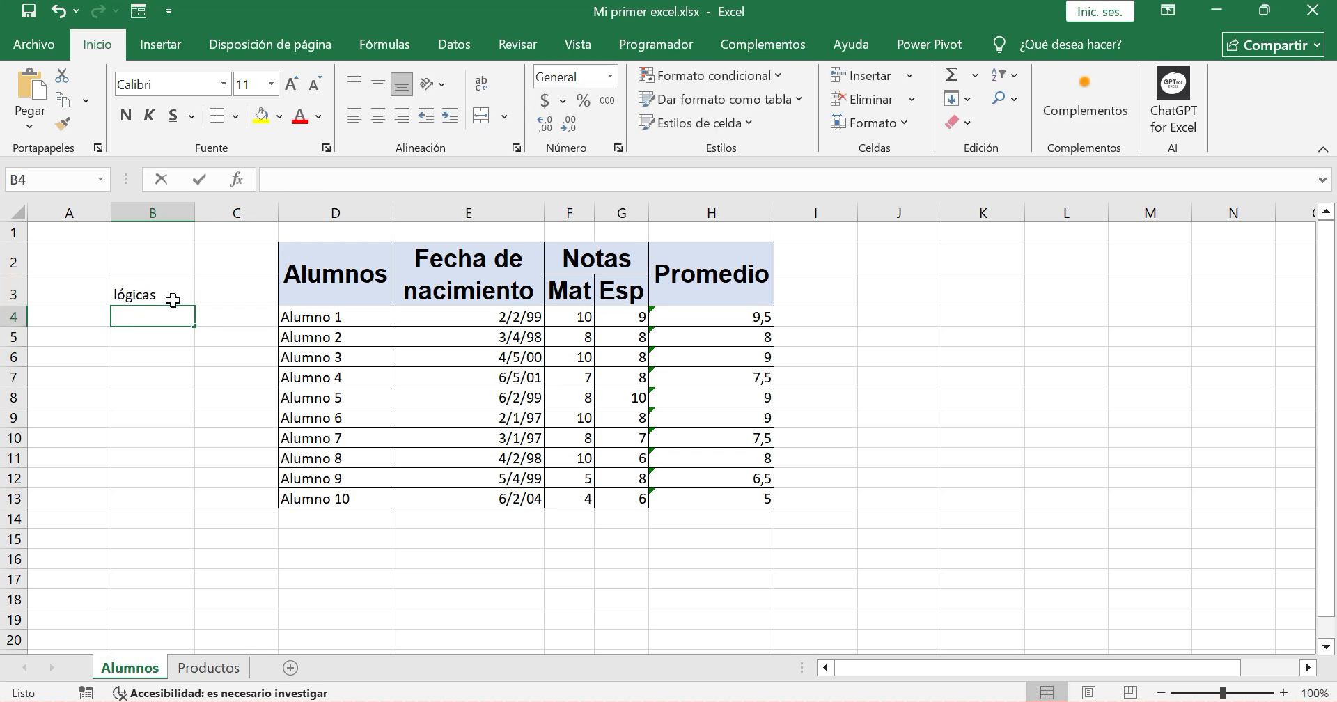
{"action": "type", "text": "Fecha"}
{"action": "key", "text": "Return"}
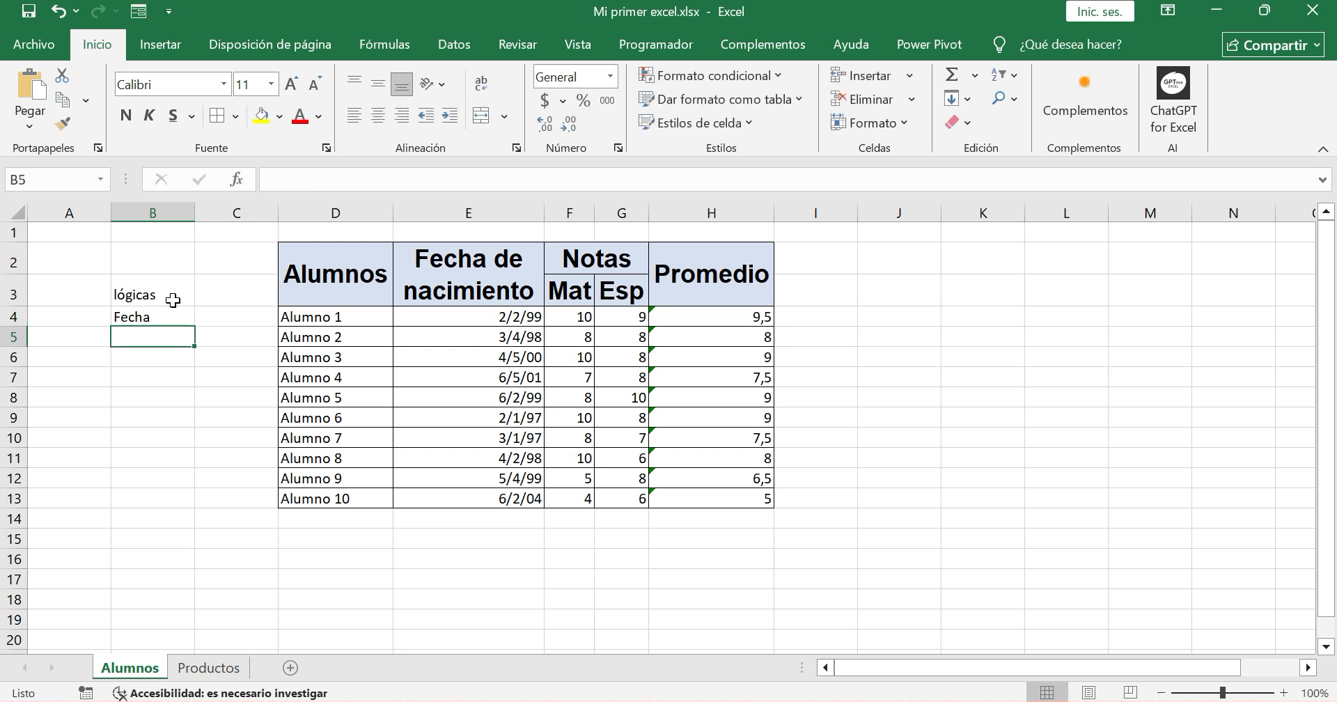
{"action": "type", "text": "Cadenas"}
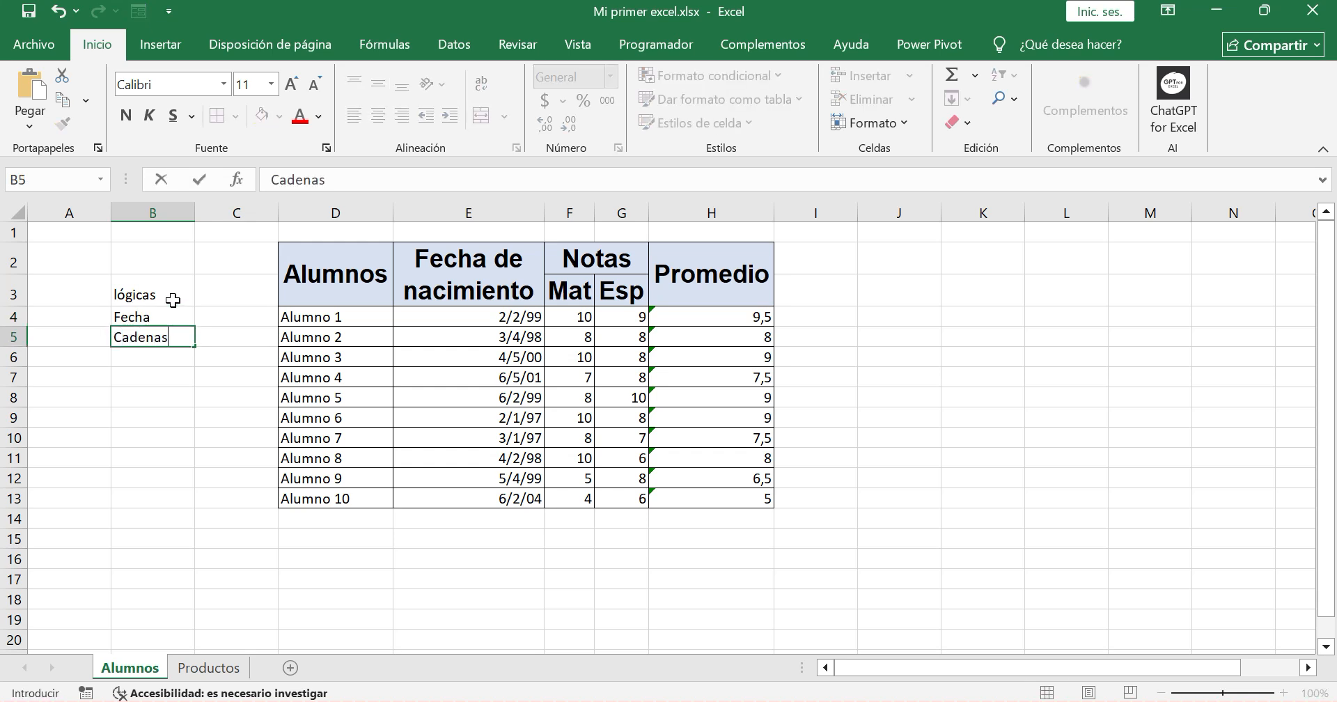
Capitalize the first letter of the label in B3 so it reads Lógicas
{"action": "left_click", "coordinate": [173, 296]}
{"action": "left_click", "coordinate": [272, 174]}
{"action": "key", "text": "Delete"}
{"action": "type", "text": "L"}
{"action": "left_click", "coordinate": [964, 529]}
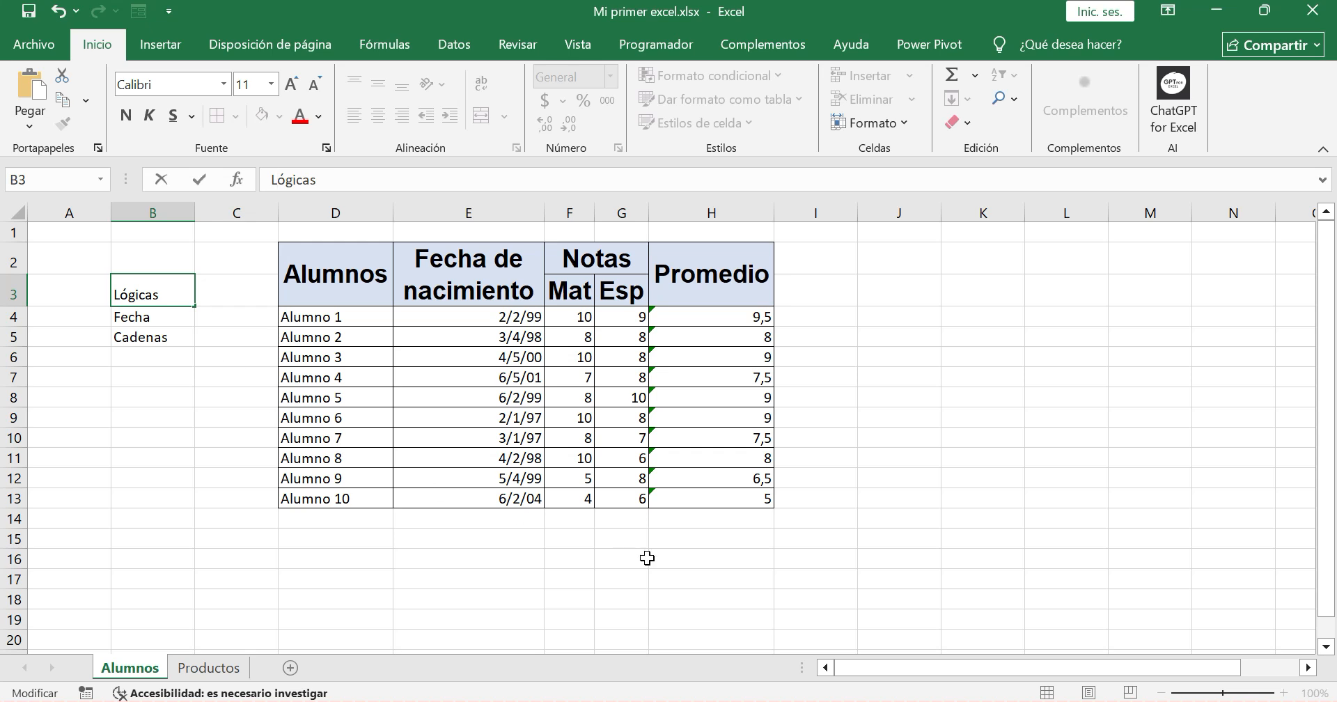
Enter the condition >7 in cell C3 beside the Lógicas label
{"action": "left_click", "coordinate": [230, 296]}
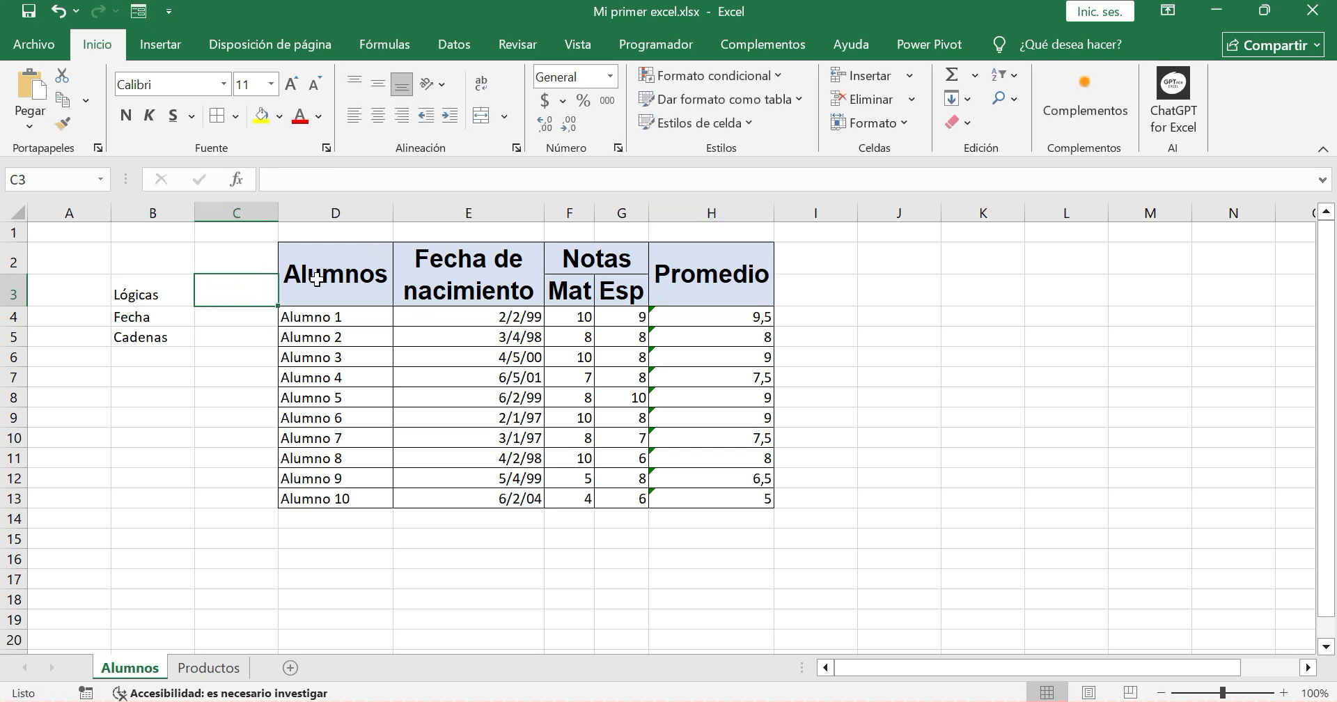
{"action": "type", "text": ">"}
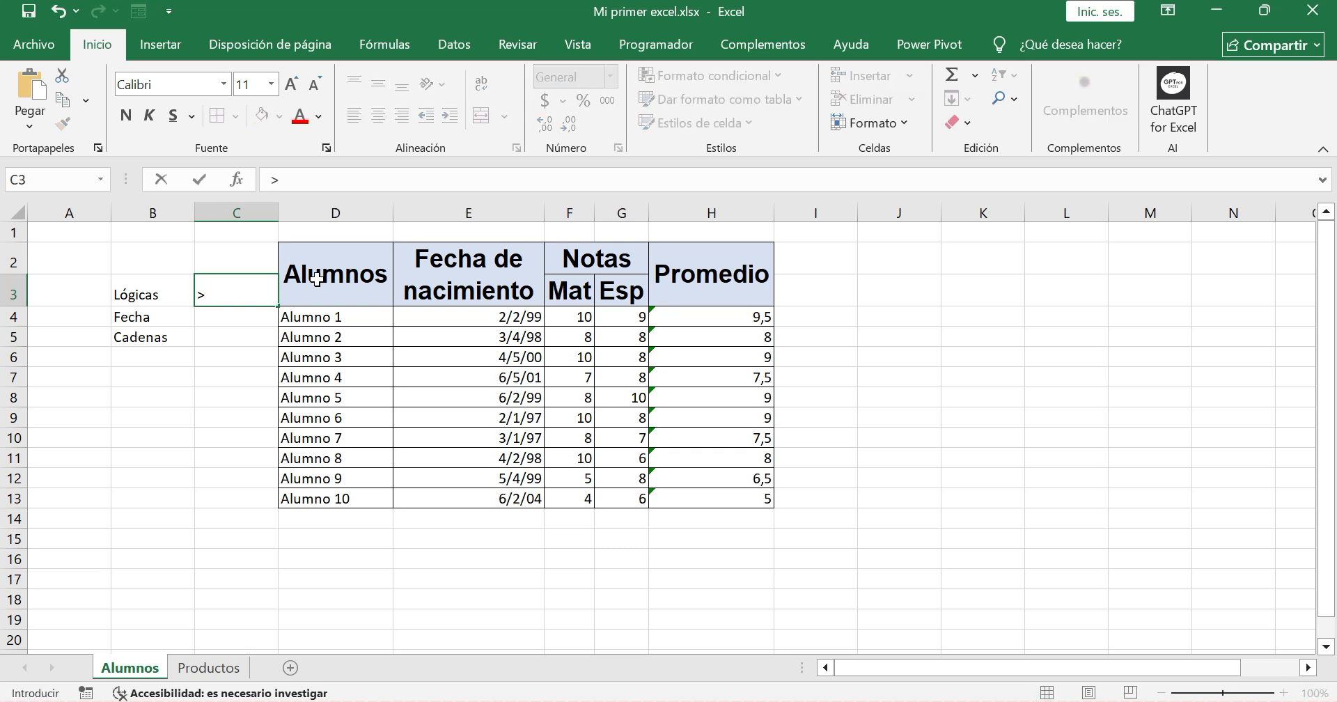
{"action": "type", "text": "/"}
{"action": "key", "text": "BackSpace"}
{"action": "type", "text": "7"}
{"action": "key", "text": "Return"}
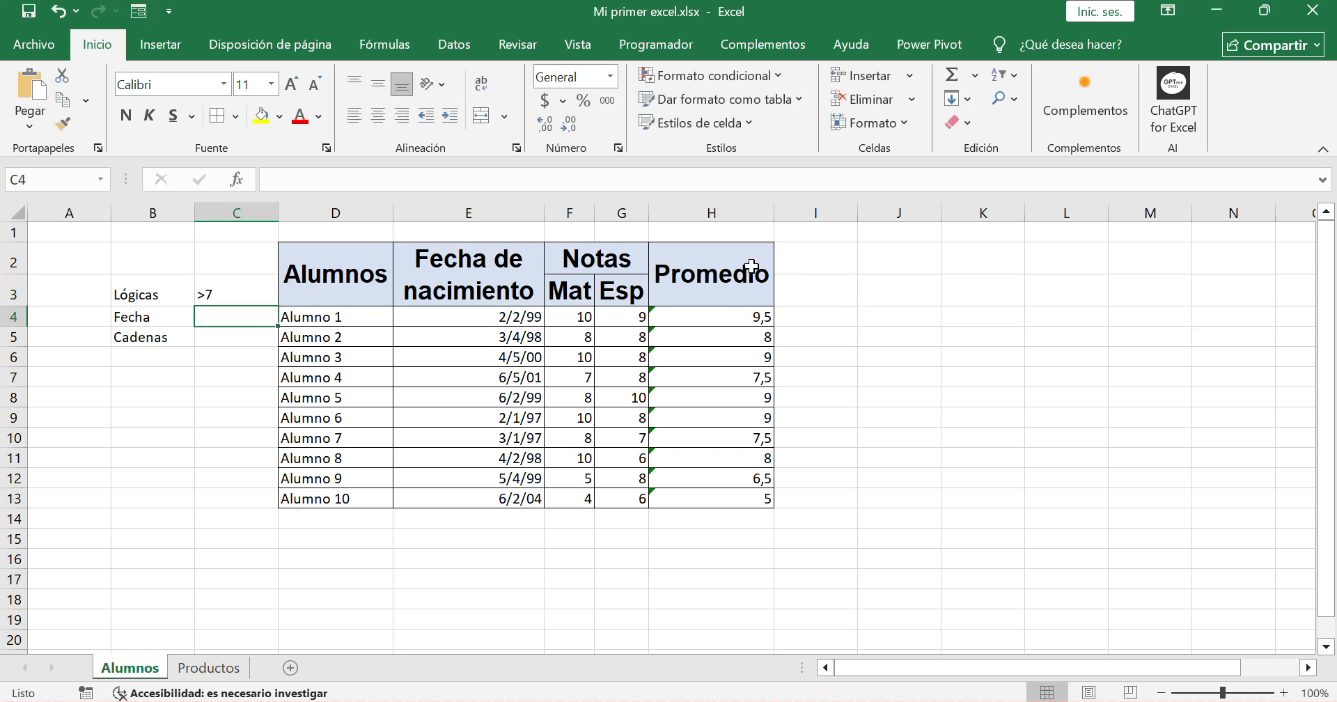
Copy the Promedio header into column I and change the copied text to Aprobado
{"action": "left_click", "coordinate": [747, 268]}
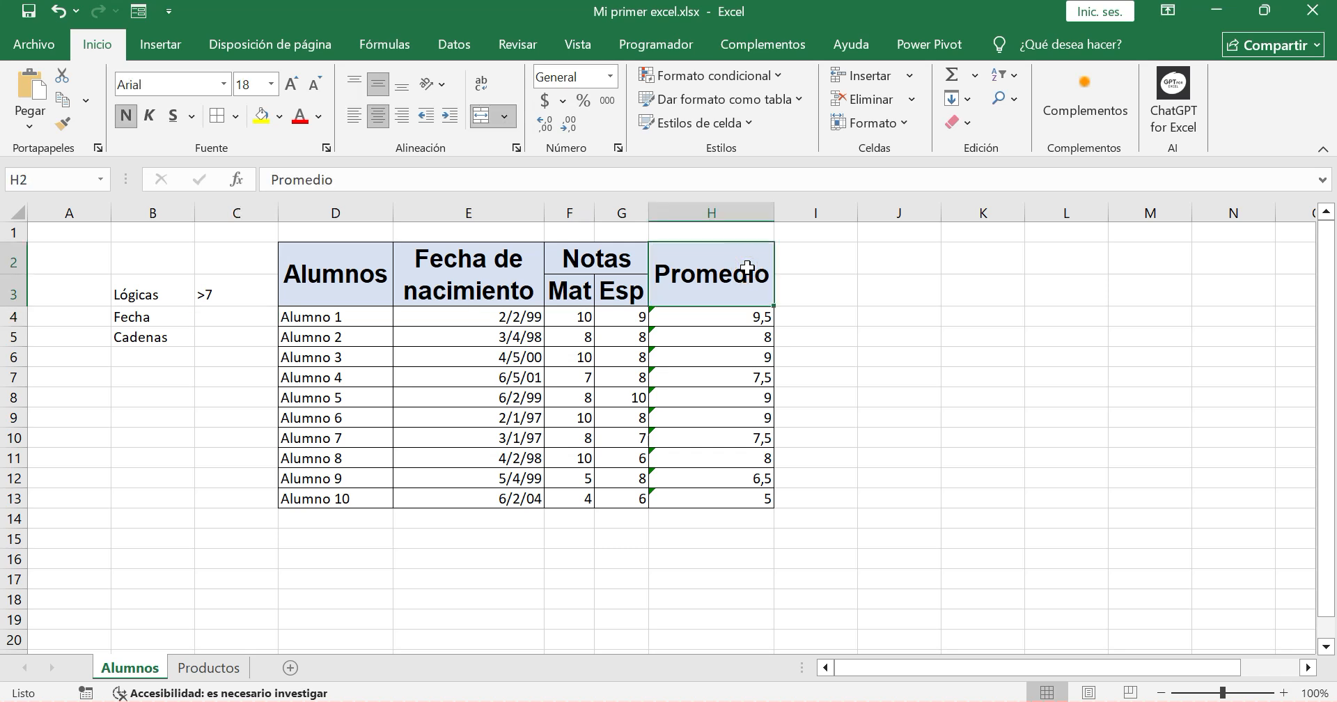
{"action": "key", "text": "ctrl+c"}
{"action": "left_click", "coordinate": [842, 265]}
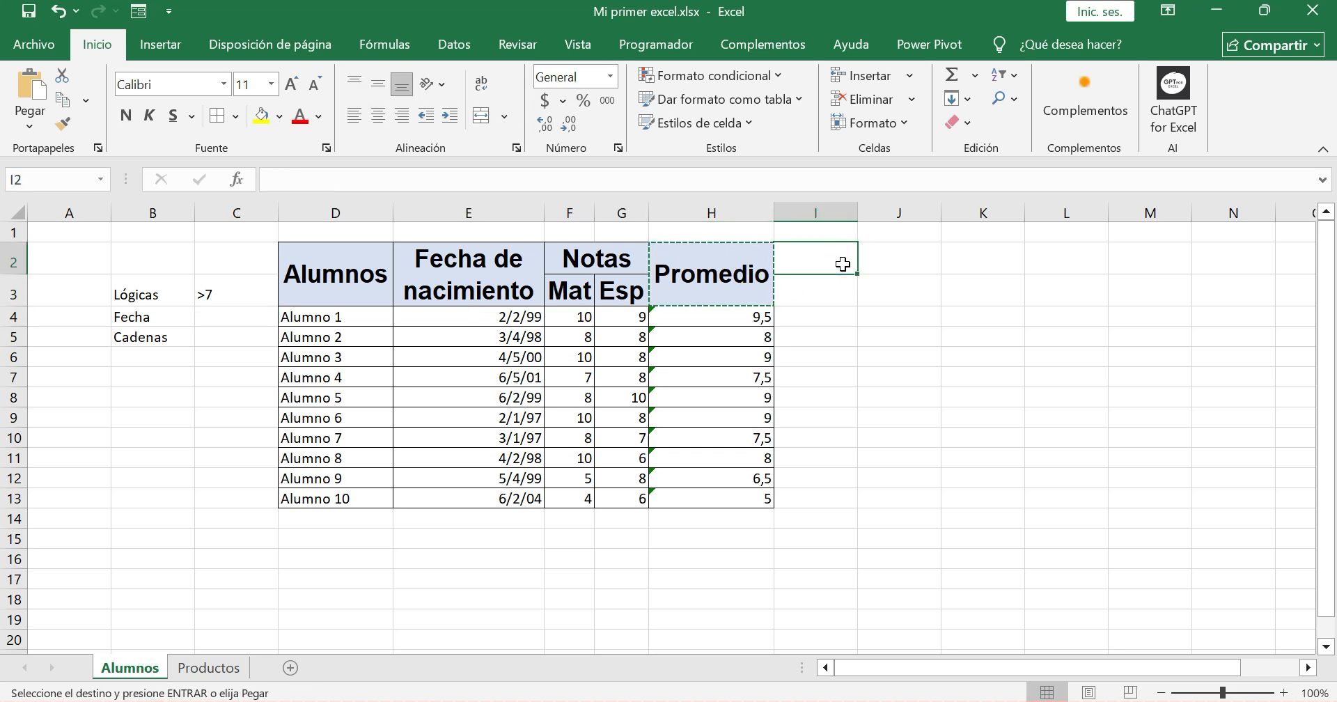
{"action": "key", "text": "ctrl+v"}
{"action": "left_click_drag", "start_coordinate": [338, 179], "coordinate": [253, 167]}
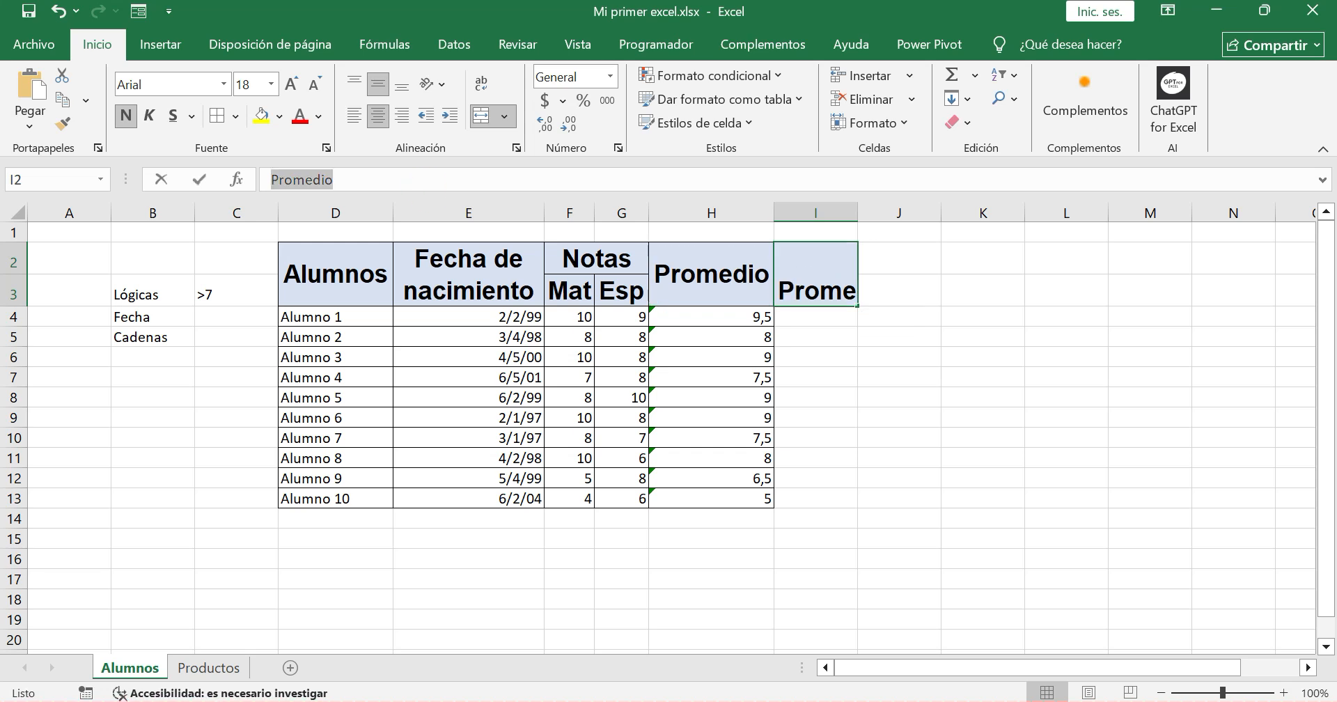
{"action": "type", "text": "Apro"}
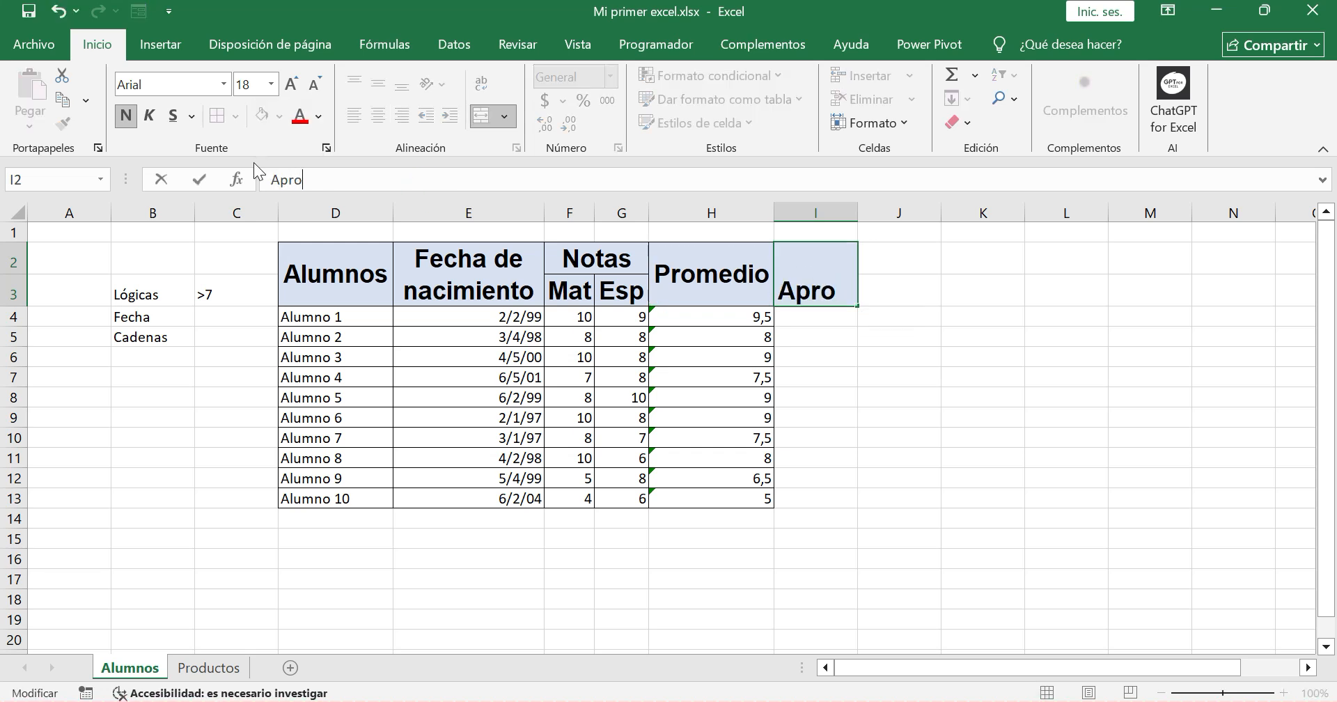
{"action": "type", "text": "bado"}
{"action": "key", "text": "Return"}
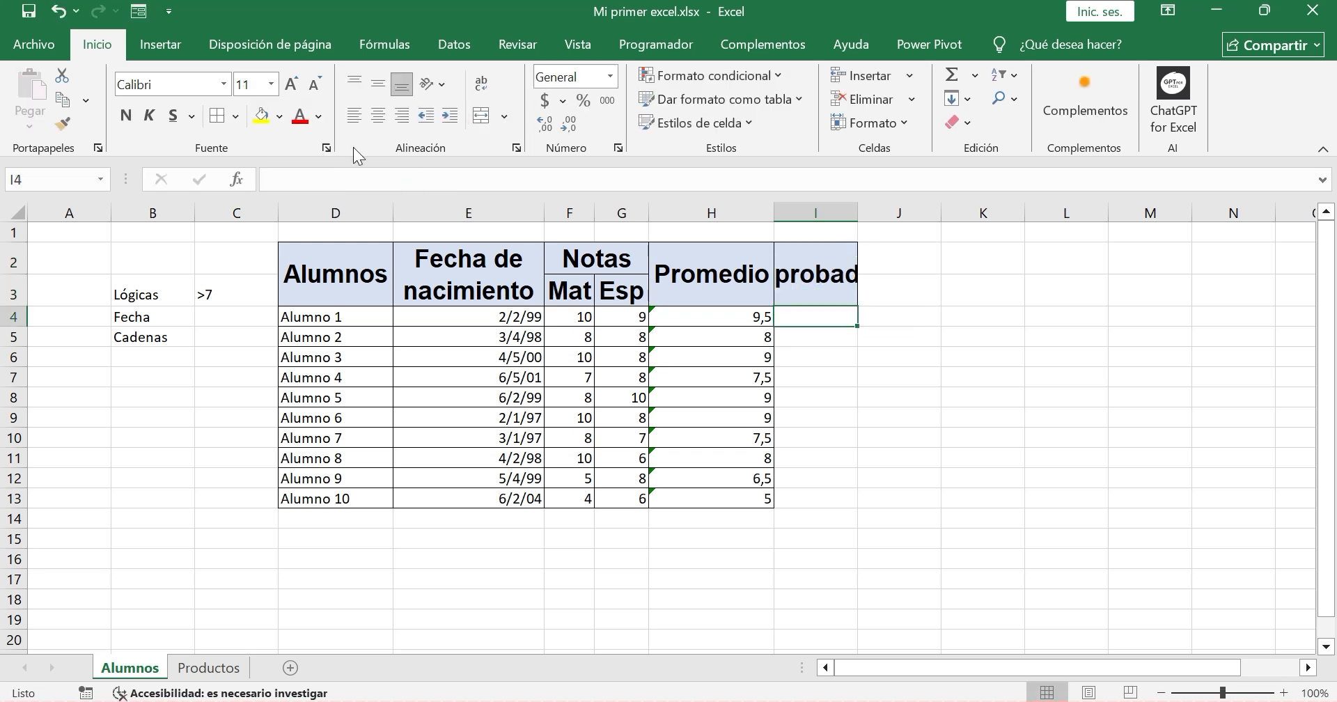
Fit column I's width to the Aprobado header and apply all borders to the table through row 13
{"action": "double_click", "coordinate": [857, 213]}
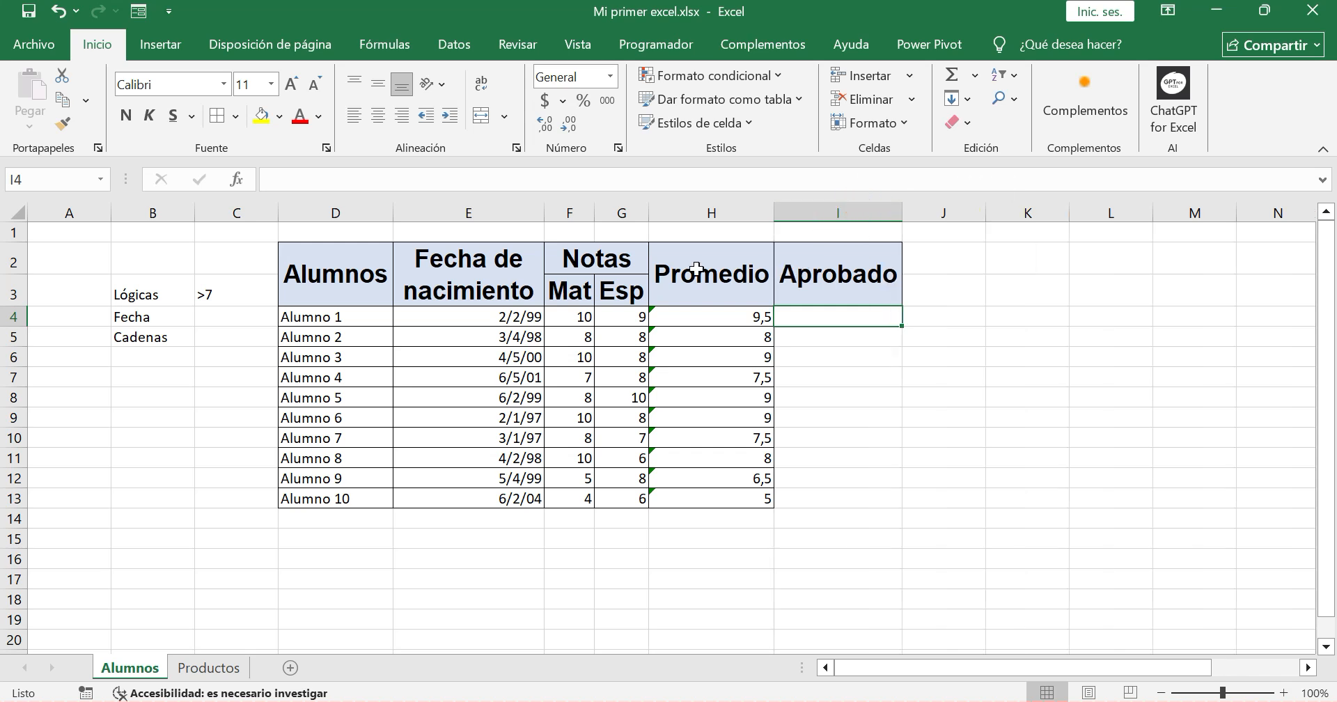
{"action": "left_click_drag", "start_coordinate": [373, 268], "coordinate": [844, 496]}
{"action": "left_click", "coordinate": [217, 116]}
{"action": "left_click", "coordinate": [822, 381]}
Enter SI in the Aprobado cell for Alumno 1
{"action": "left_click", "coordinate": [836, 317]}
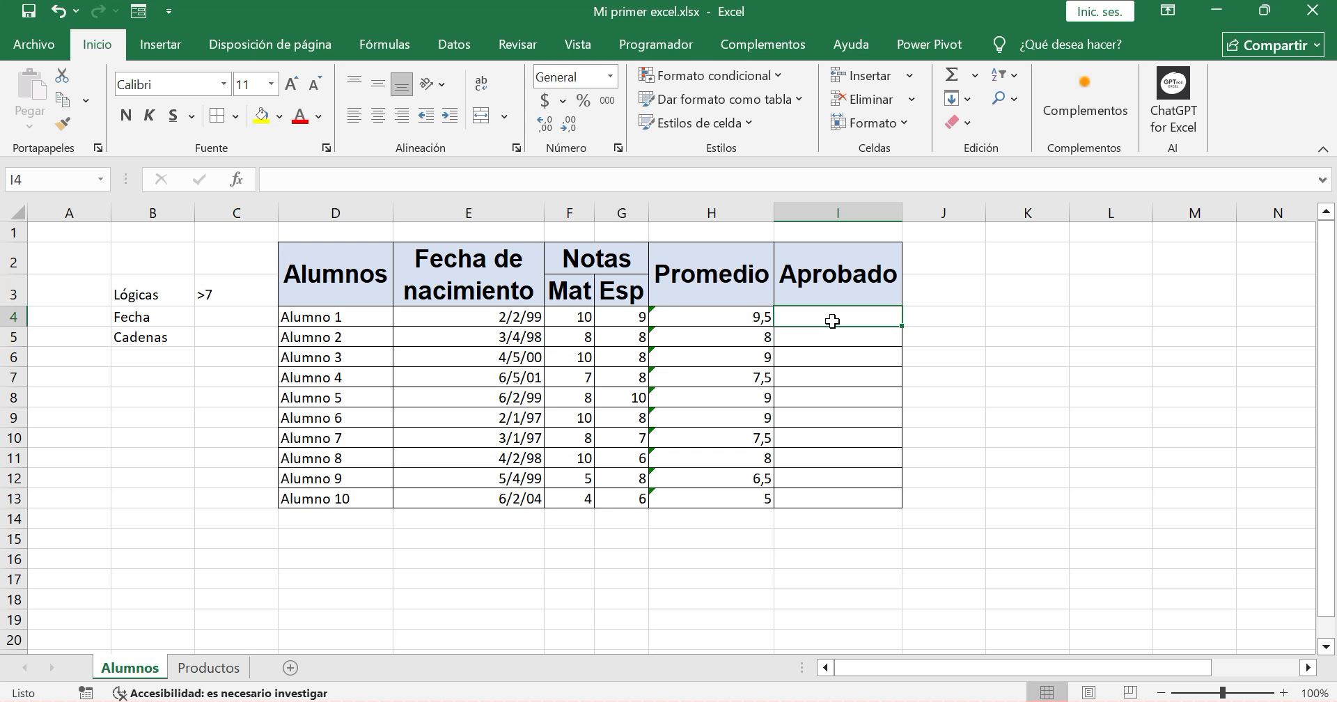
{"action": "type", "text": "SI"}
{"action": "key", "text": "Return"}
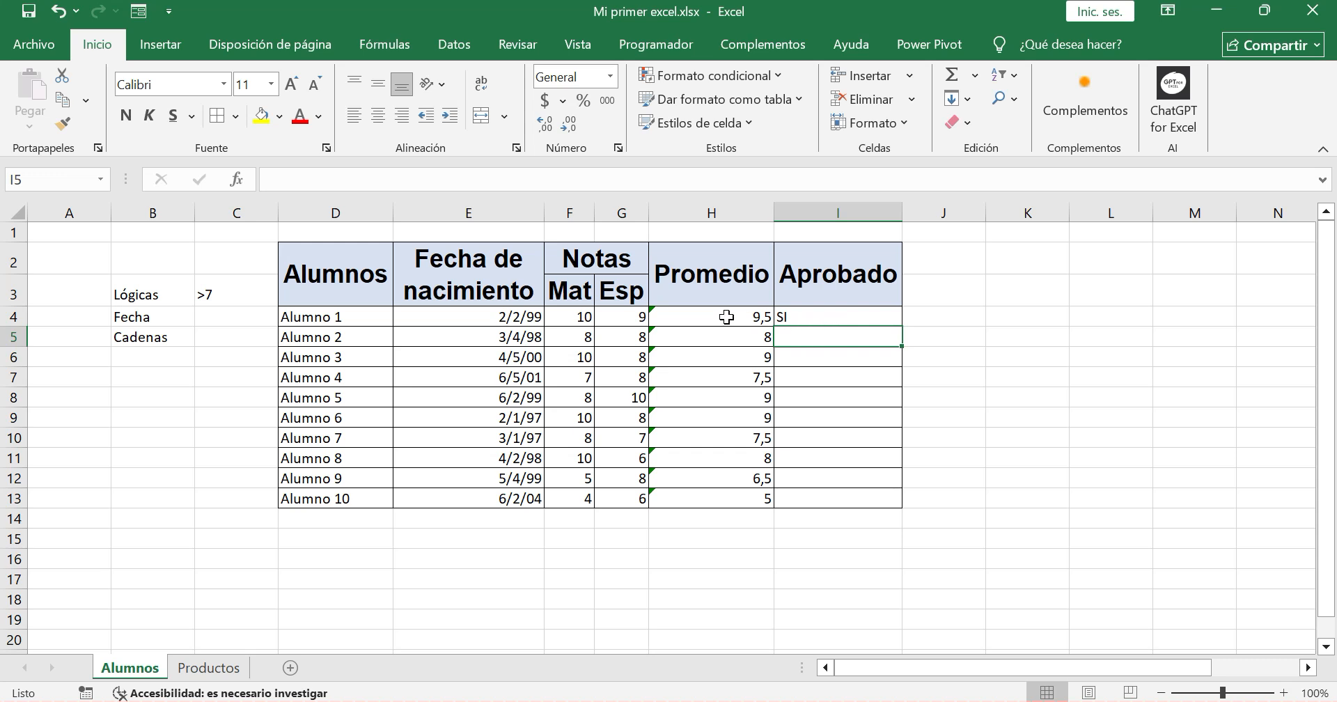
Set the Esp grade of Alumno 1 to 2
{"action": "left_click", "coordinate": [818, 317]}
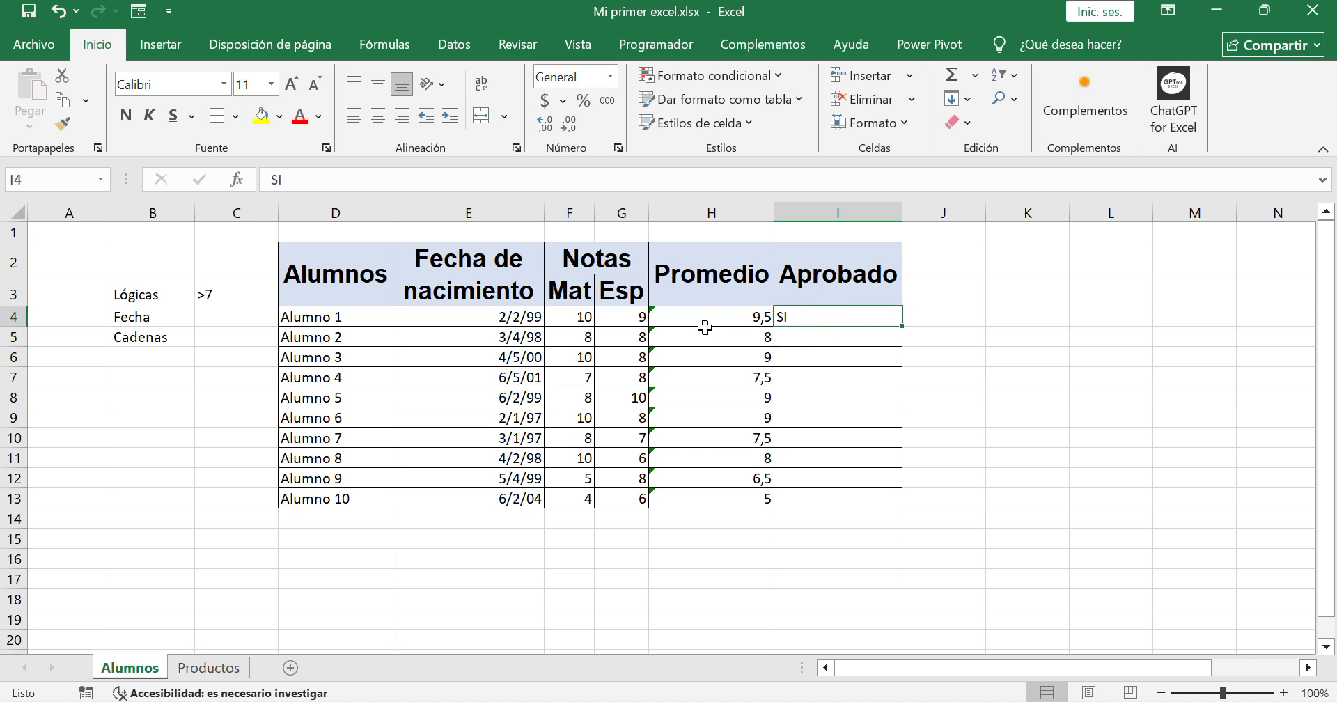
{"action": "left_click", "coordinate": [630, 322]}
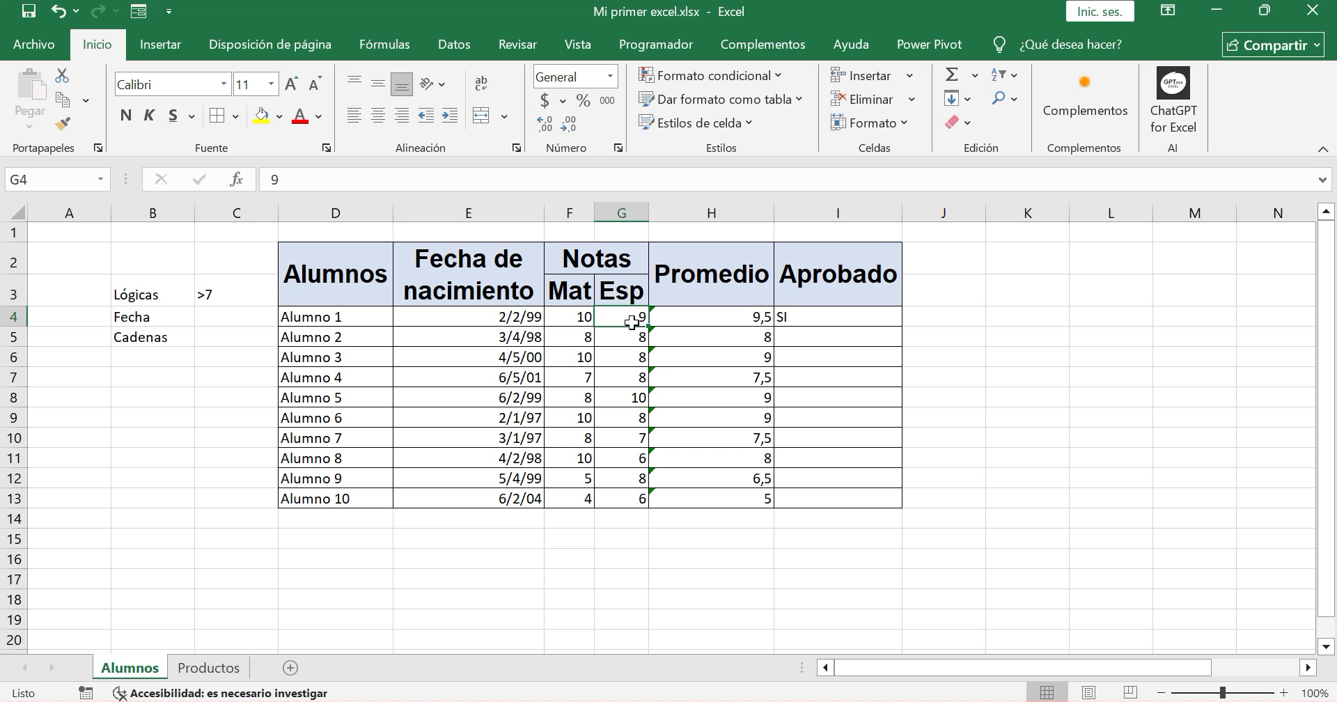
{"action": "type", "text": "2"}
{"action": "key", "text": "Return"}
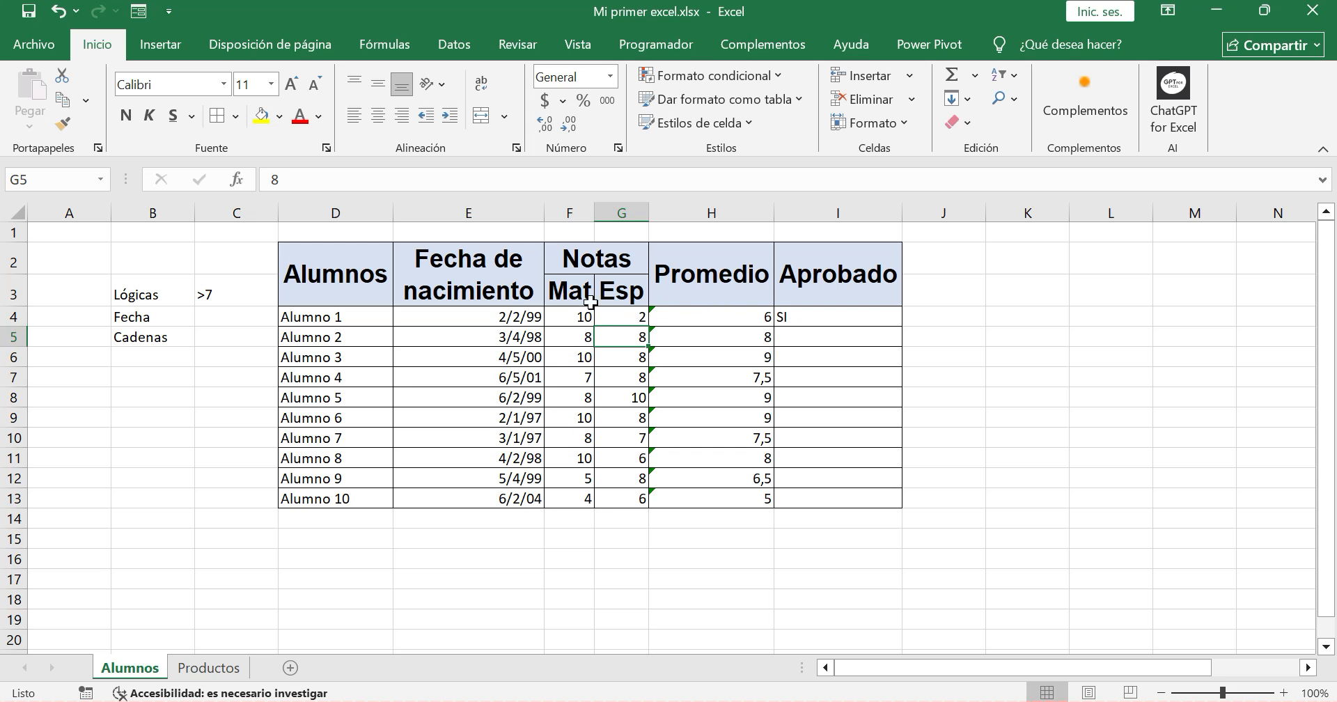
Review the >7 condition and the Aprobado value of Alumno 1, and undo the last Esp grade change
{"action": "left_click", "coordinate": [209, 301]}
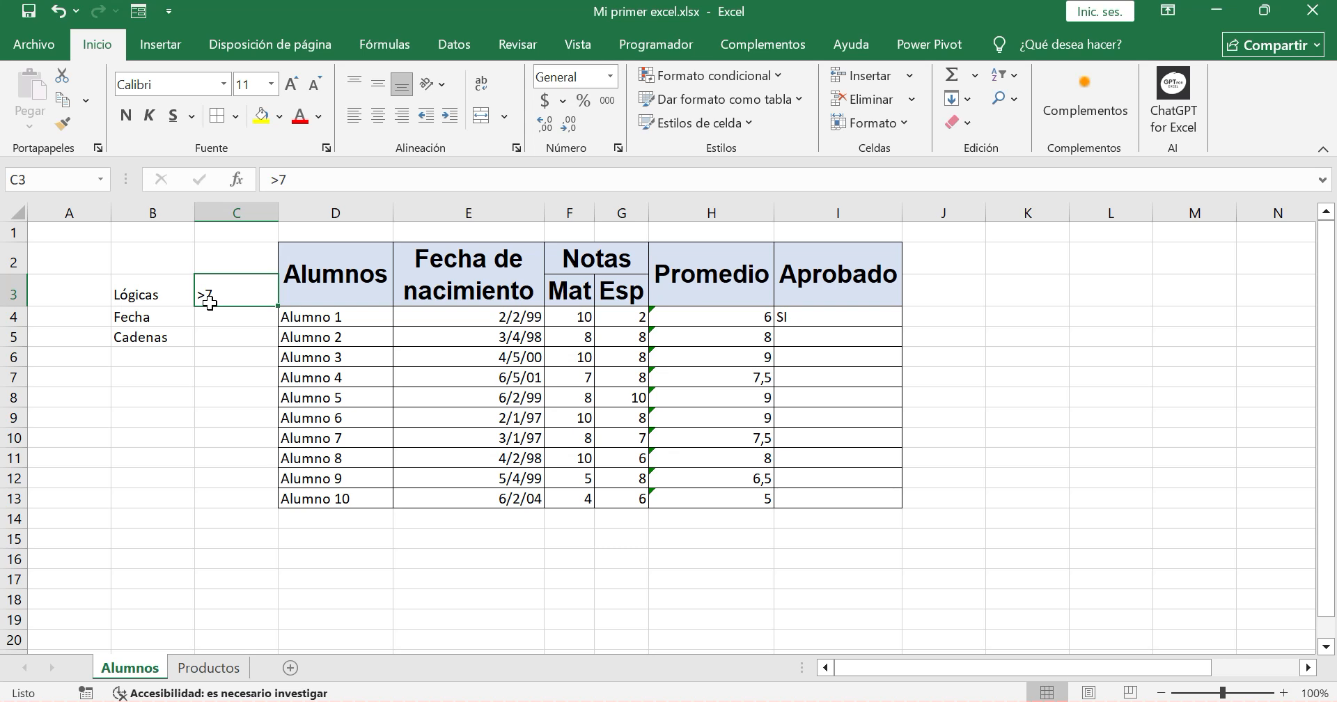
{"action": "left_click", "coordinate": [789, 308]}
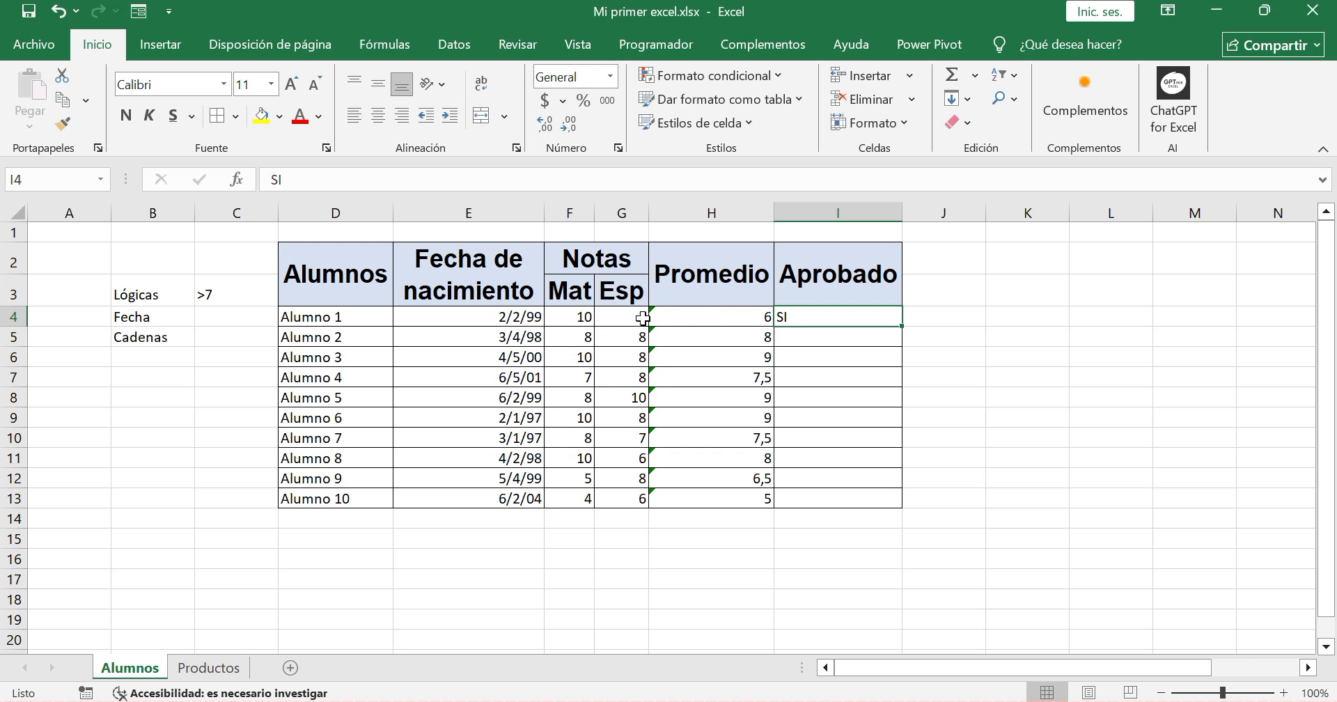
{"action": "key", "text": "ctrl+z"}
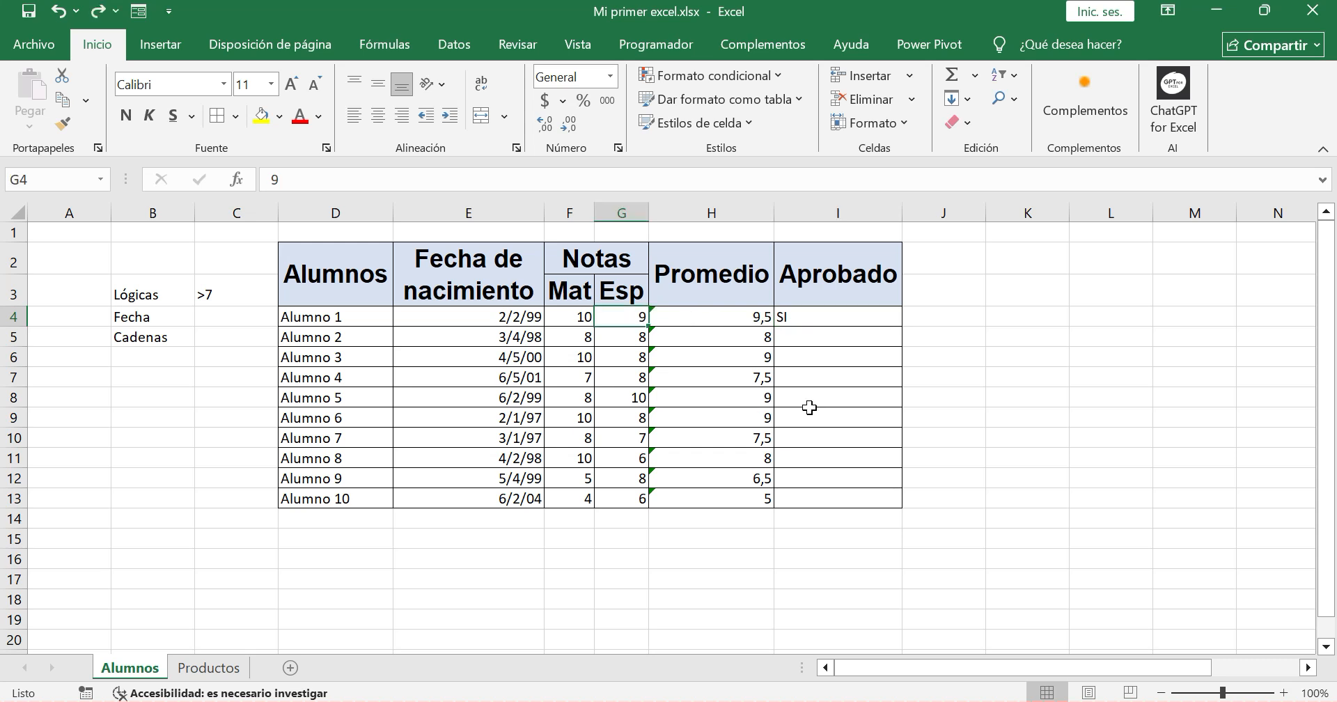
Clear the Aprobado cell of Alumno 1
{"action": "left_click", "coordinate": [818, 322]}
{"action": "key", "text": "Delete"}
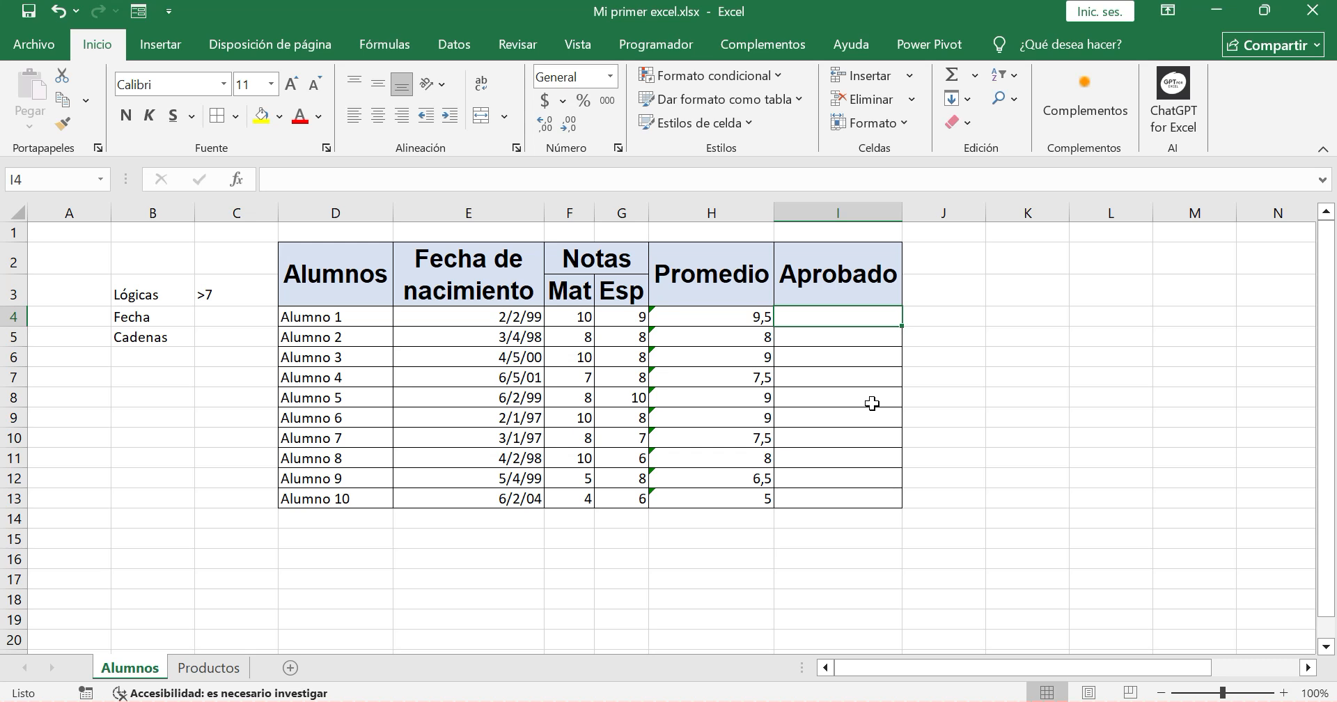
Browse the Lógica and Texto categories of the function list from the Aprobado cell of Alumno 1, and cancel without inserting anything
{"action": "type", "text": "="}
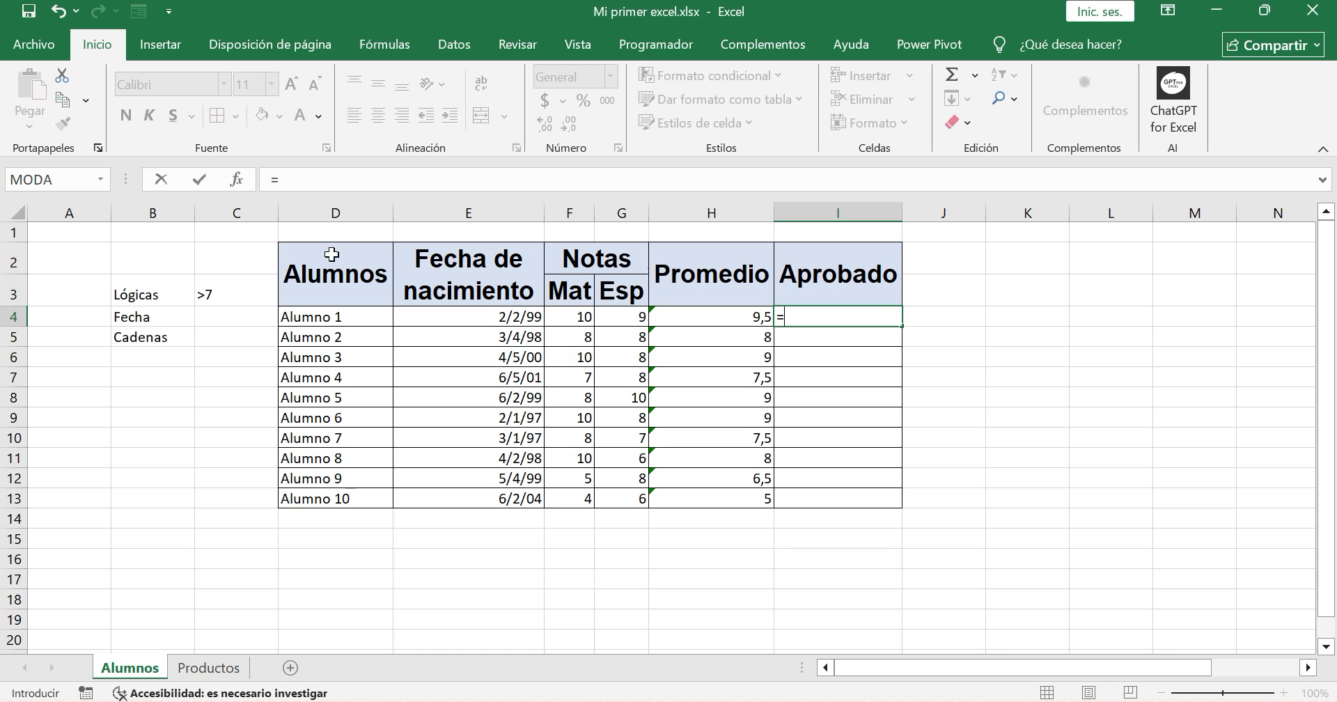
{"action": "left_click", "coordinate": [237, 180]}
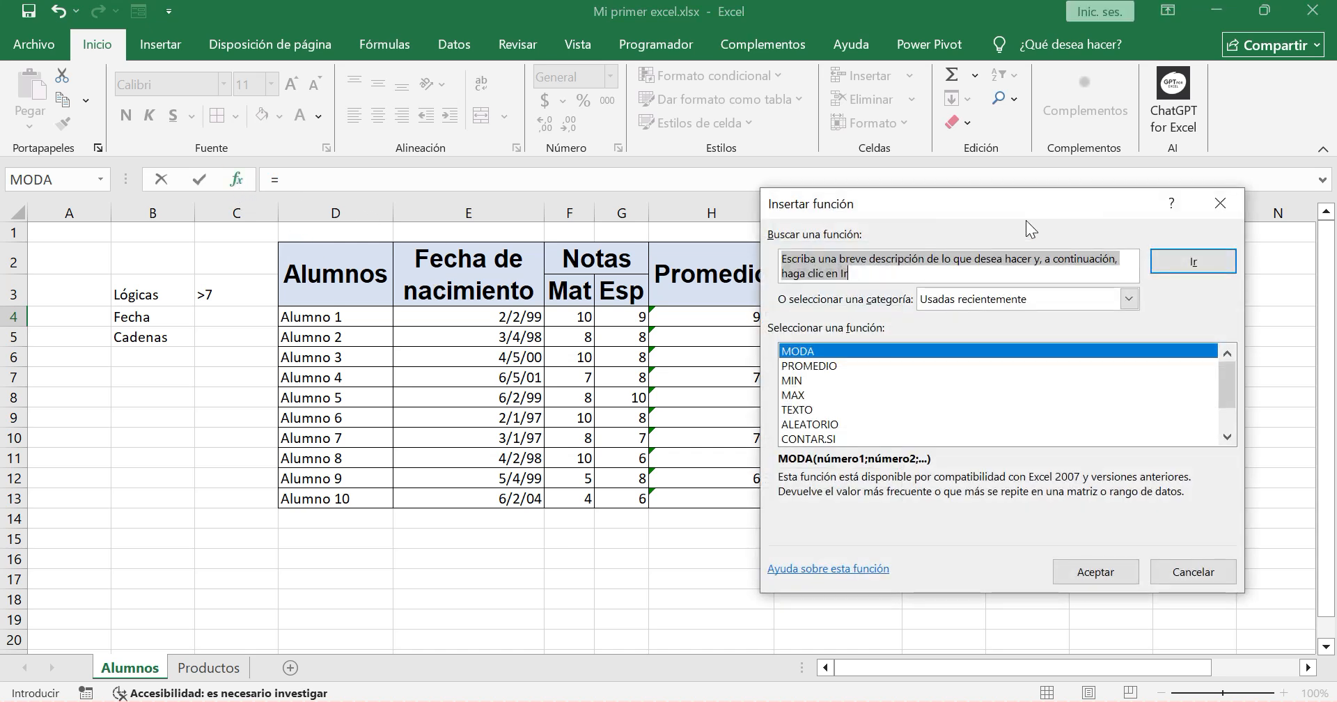
{"action": "left_click_drag", "start_coordinate": [1021, 199], "coordinate": [848, 188]}
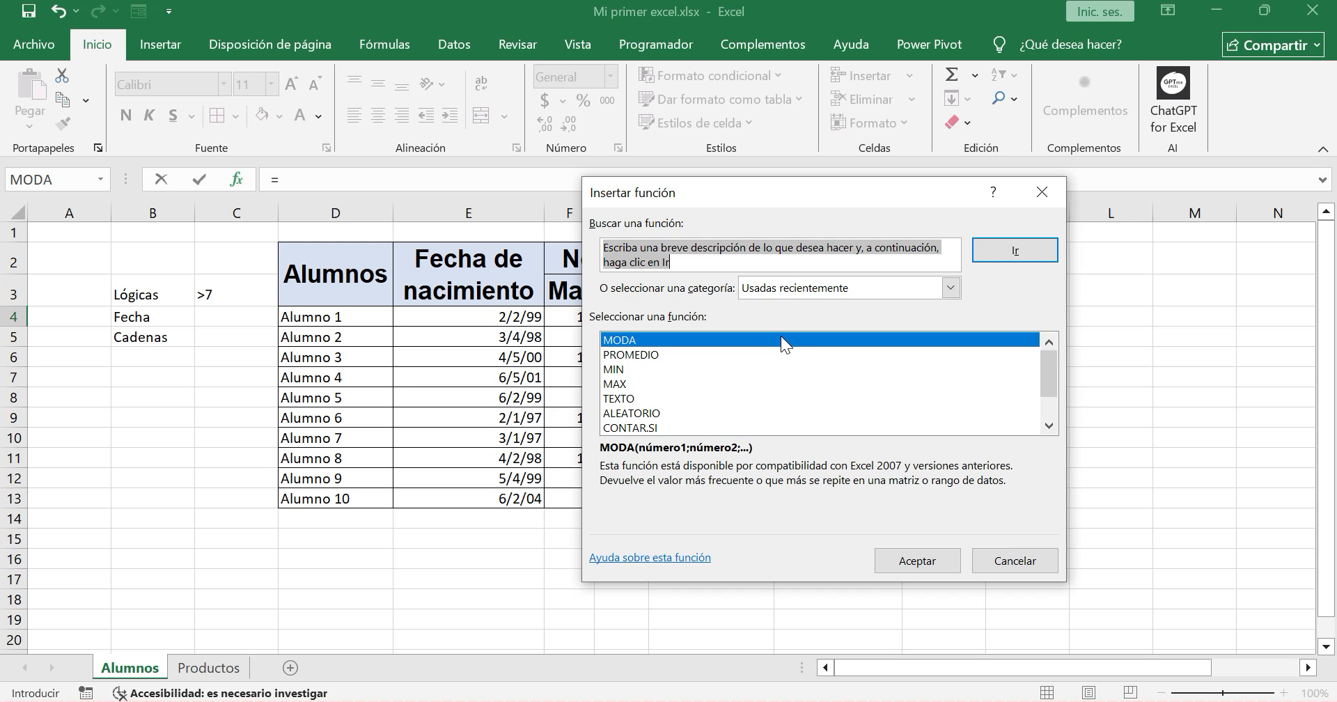
{"action": "left_click", "coordinate": [951, 288]}
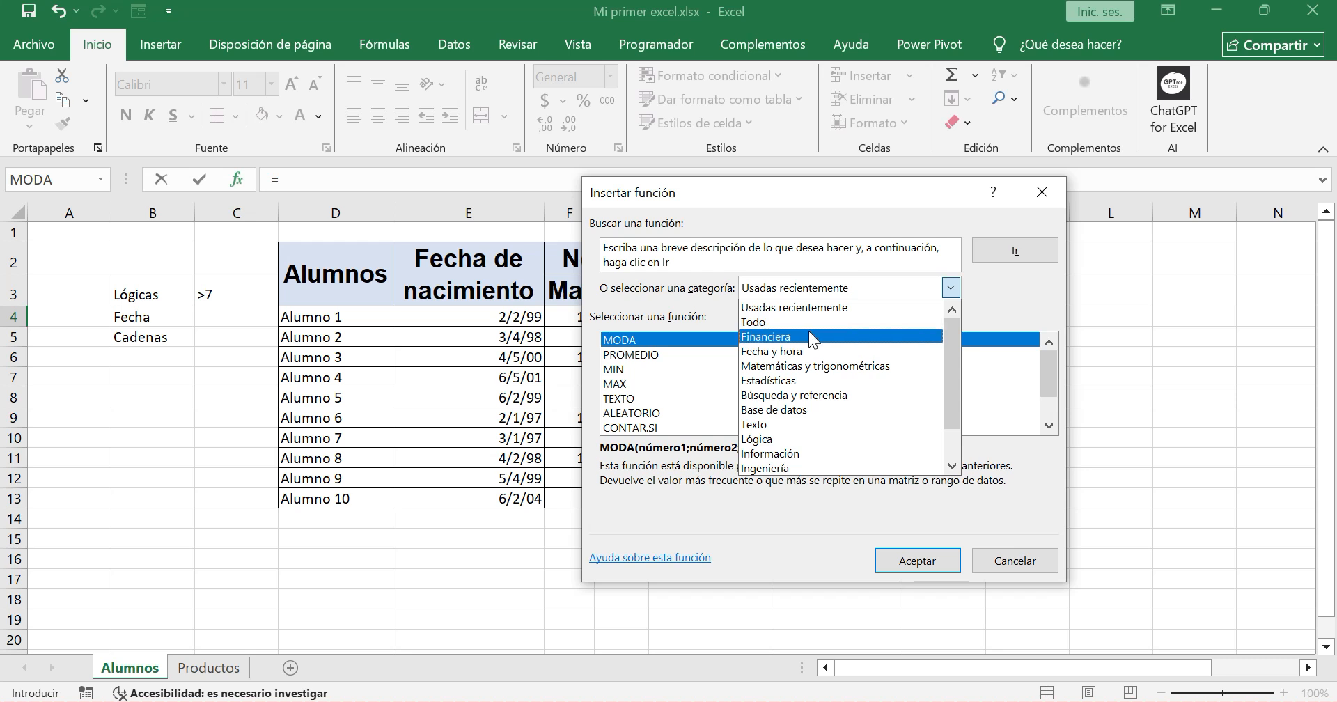
{"action": "left_click", "coordinate": [792, 438]}
{"action": "left_click", "coordinate": [951, 287]}
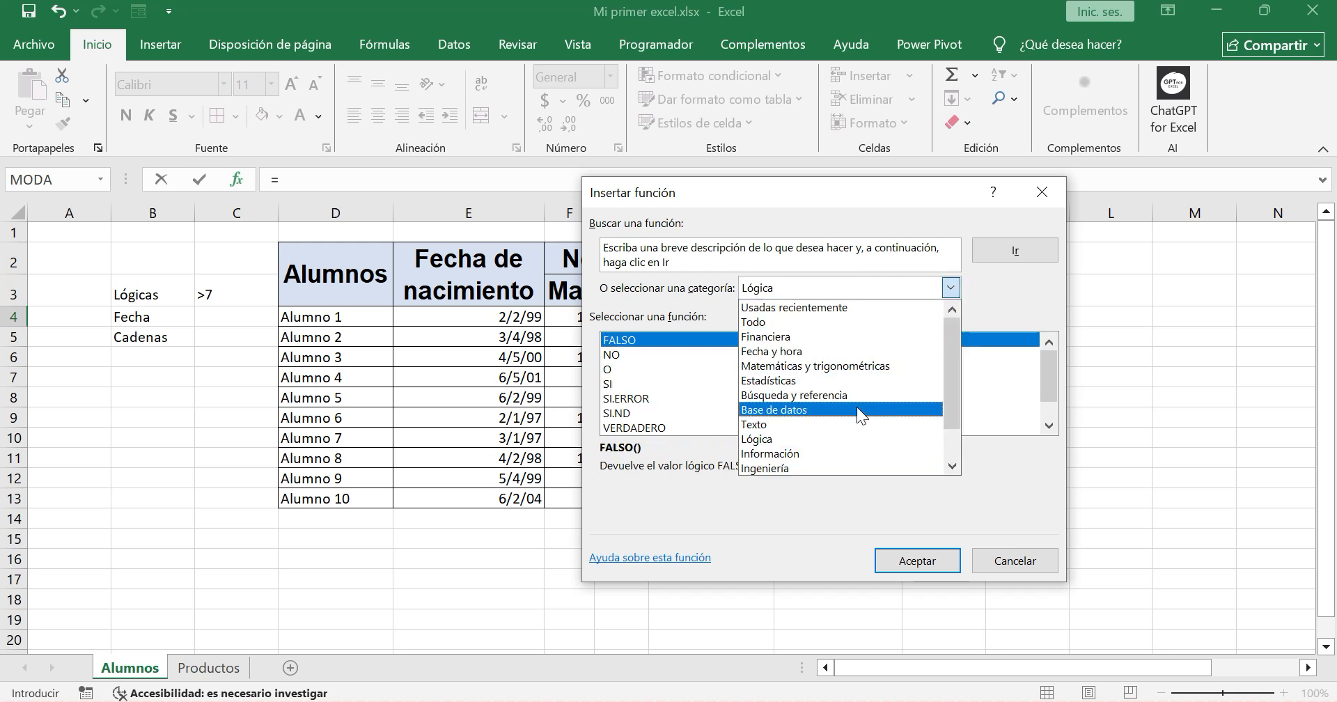
{"action": "left_click", "coordinate": [840, 426]}
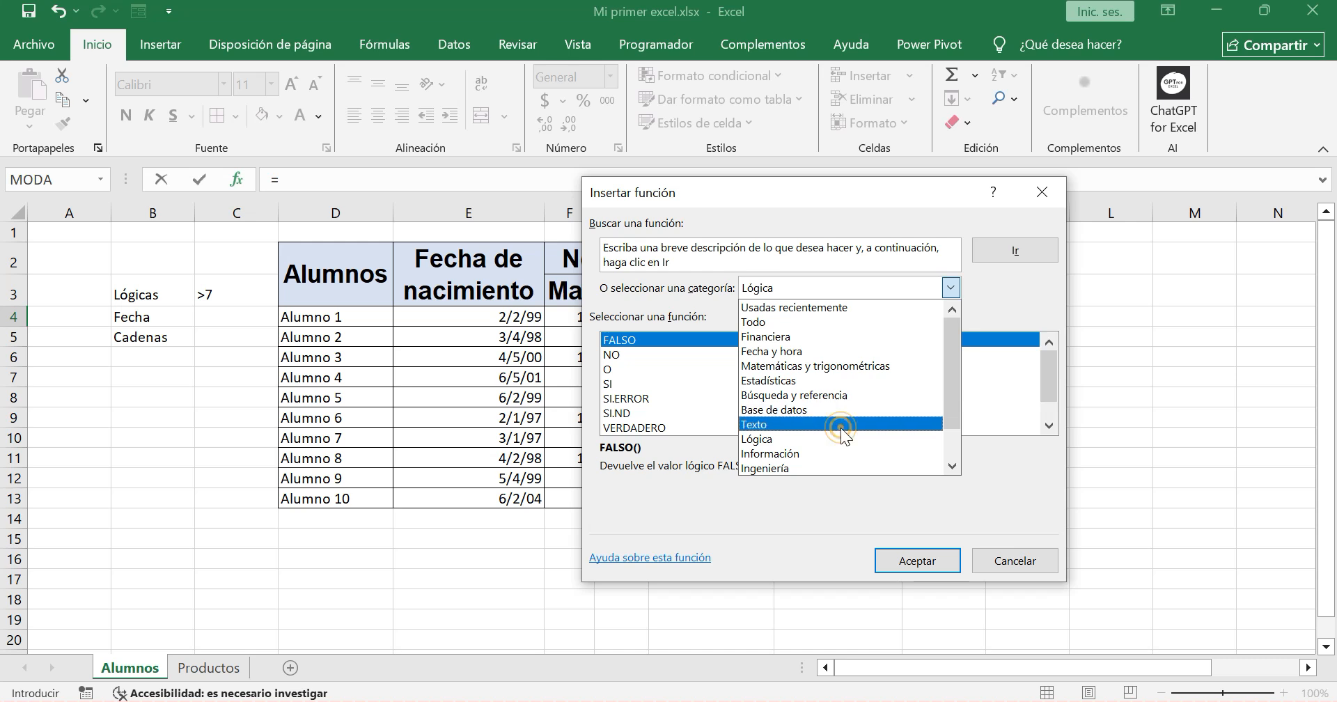
{"action": "left_click", "coordinate": [950, 287]}
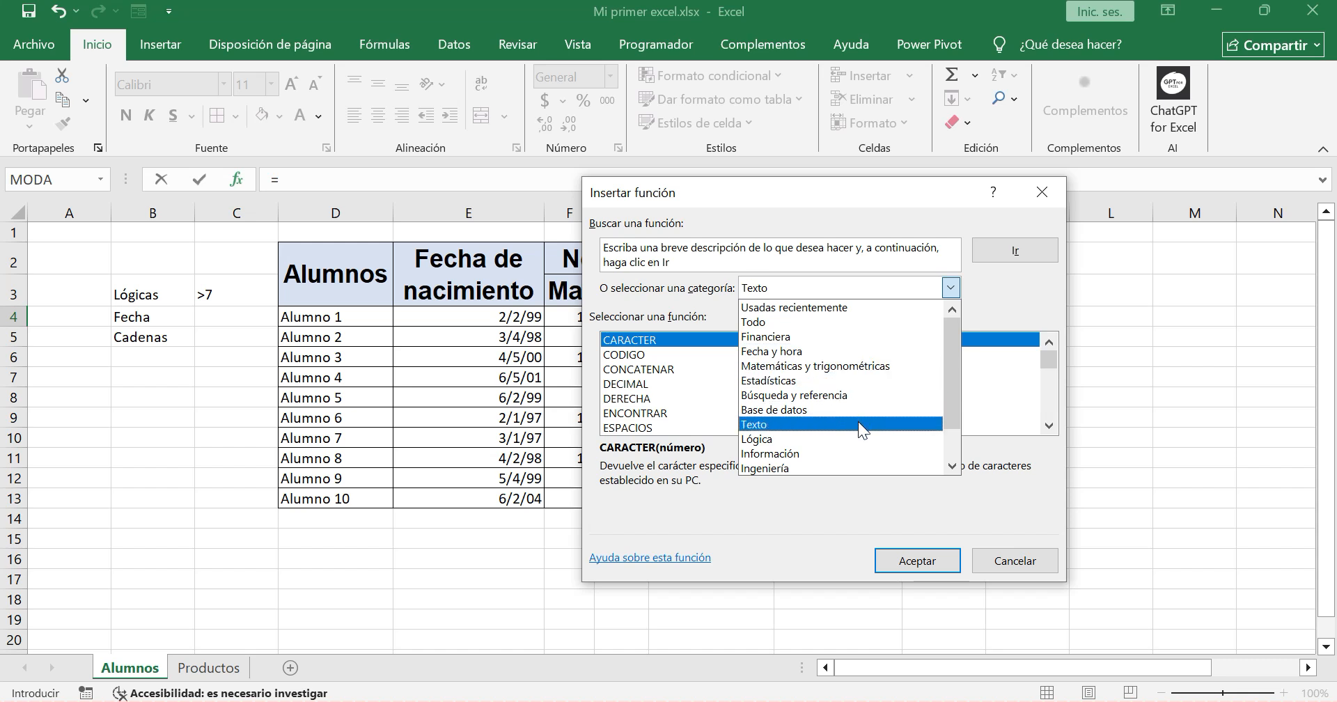
{"action": "left_click", "coordinate": [846, 506]}
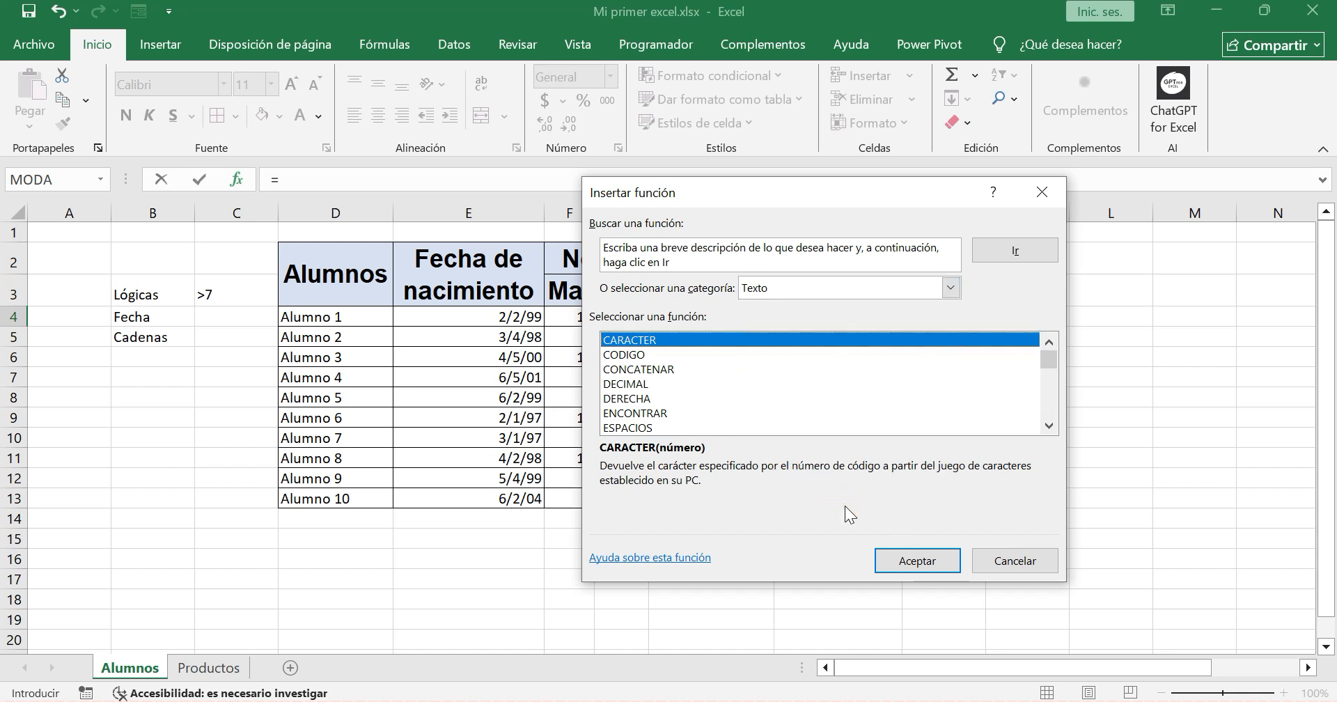
{"action": "left_click", "coordinate": [1009, 557]}
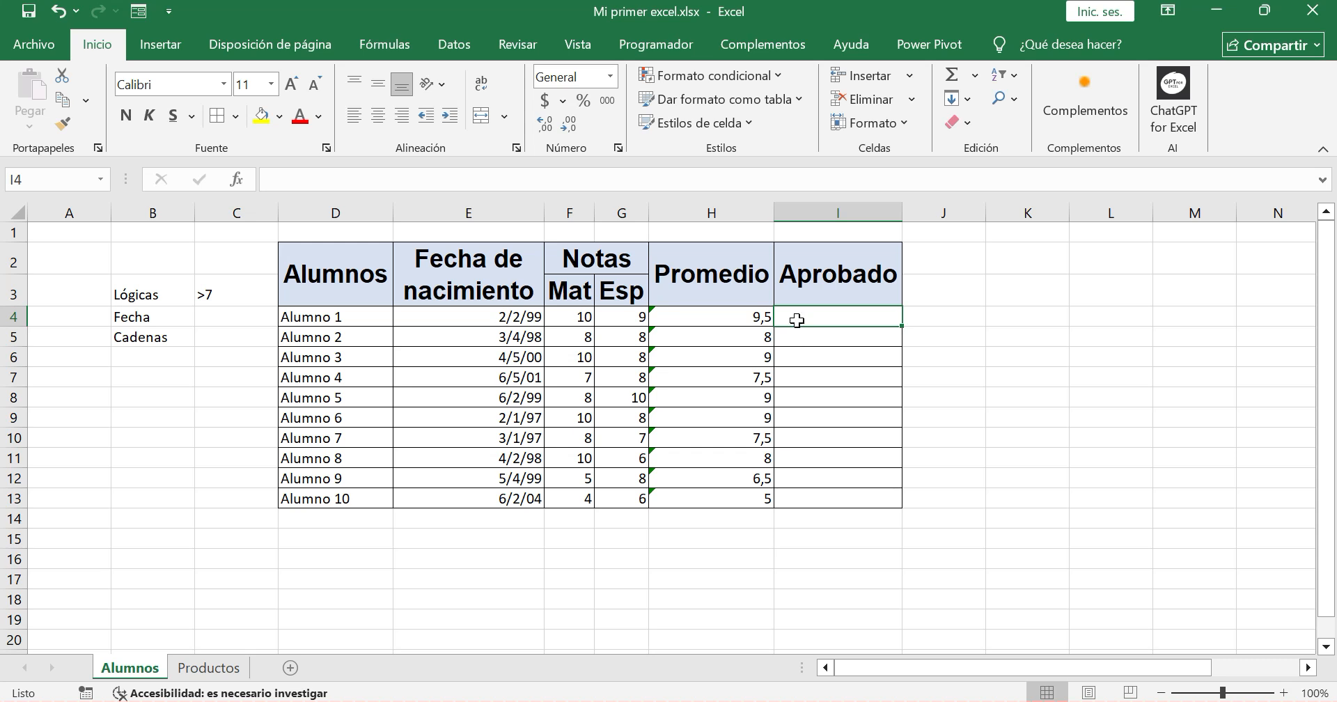
Start a SI formula in the Aprobado cell of Alumno 1 with the logical test H4>7
{"action": "type", "text": "="}
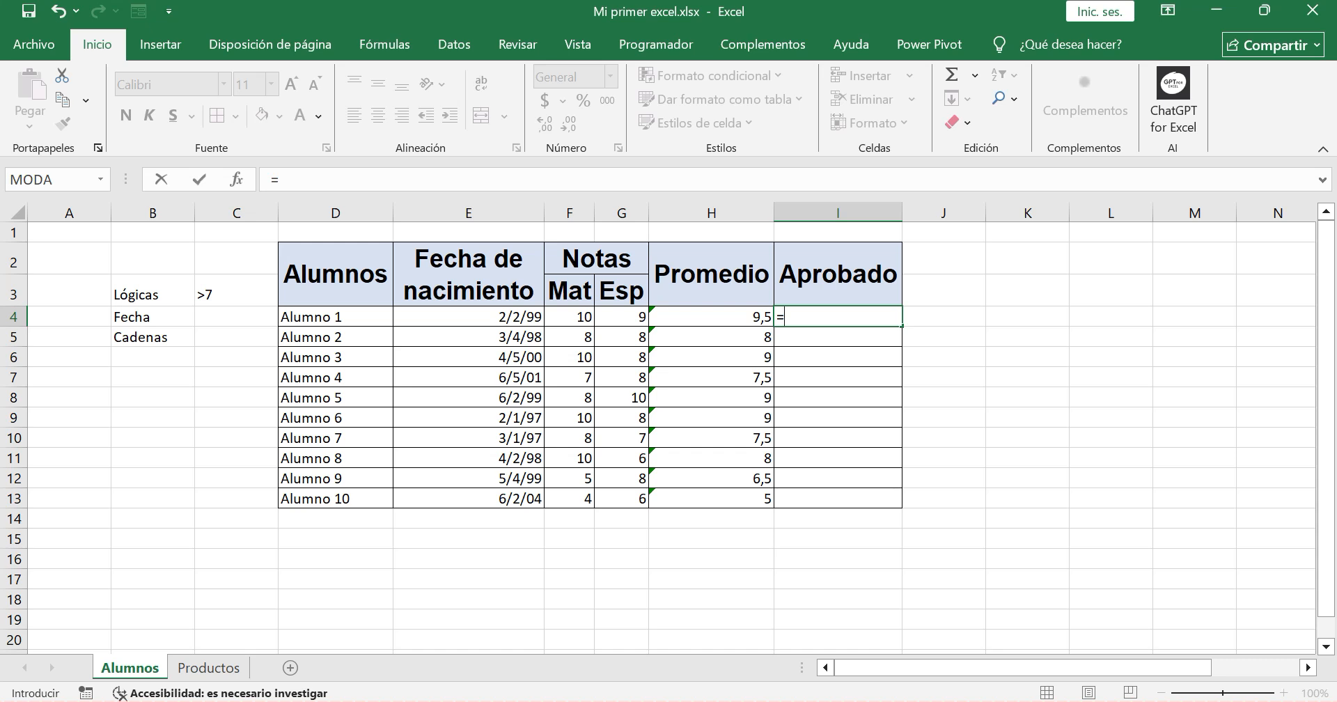
{"action": "type", "text": "SI("}
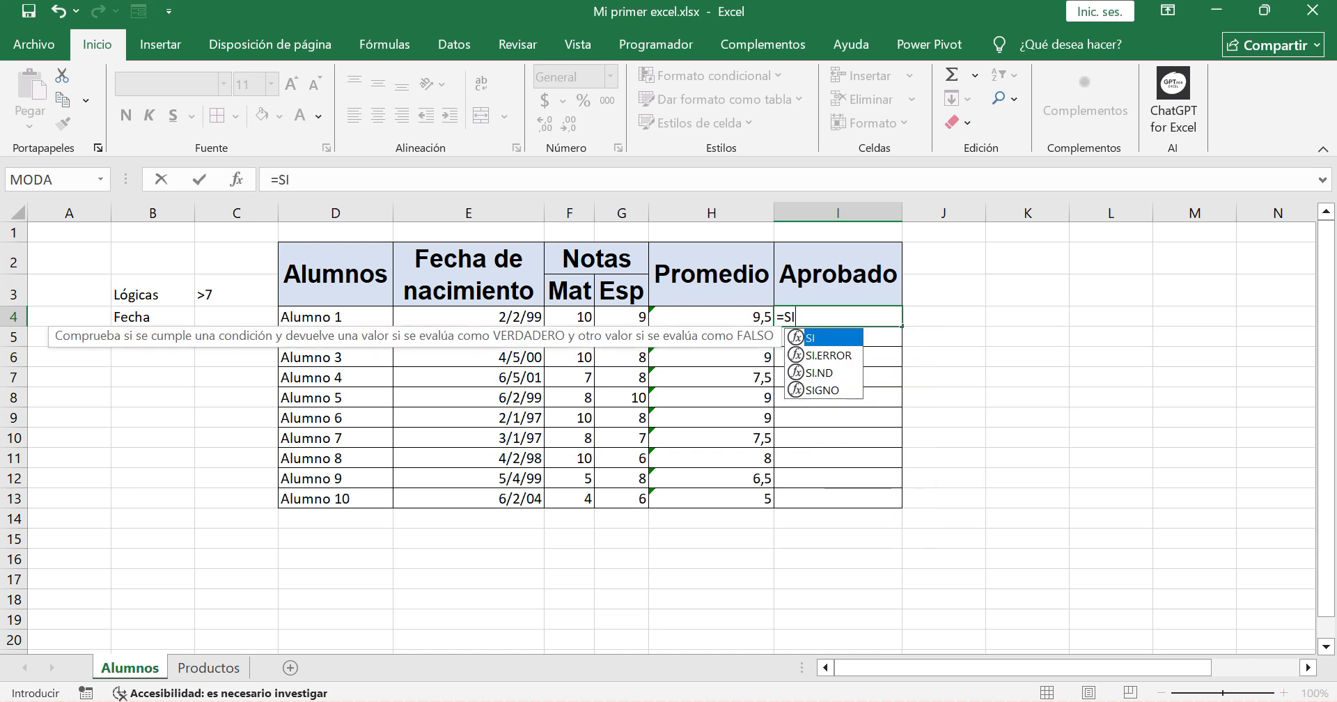
{"action": "double_click", "coordinate": [816, 339]}
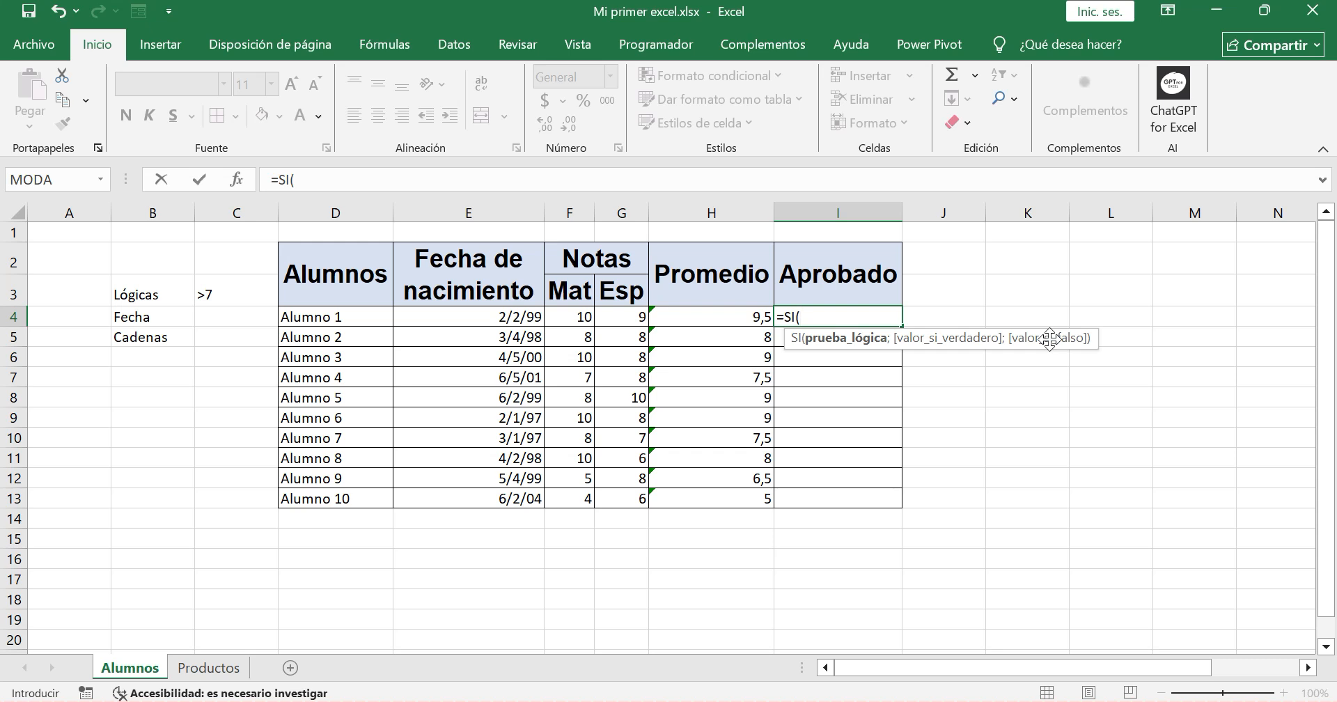
{"action": "left_click", "coordinate": [742, 315]}
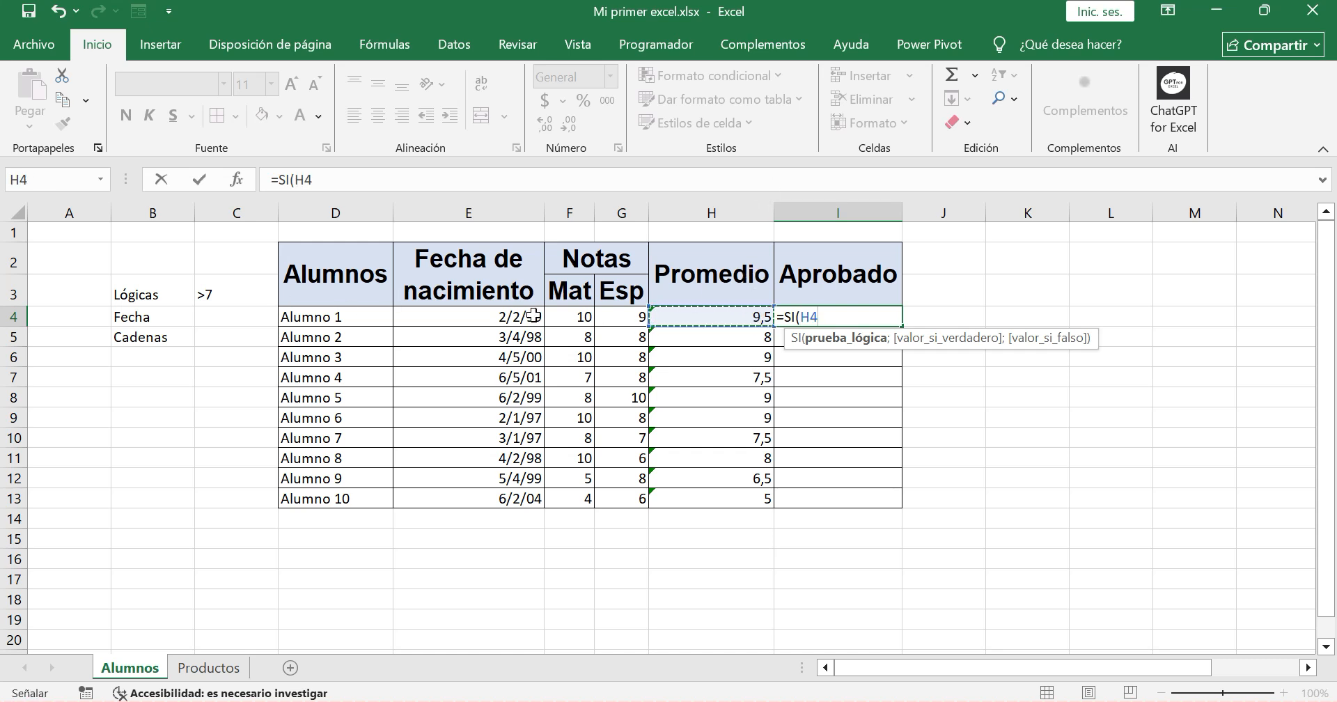
{"action": "type", "text": ">/"}
{"action": "key", "text": "BackSpace"}
{"action": "type", "text": "7"}
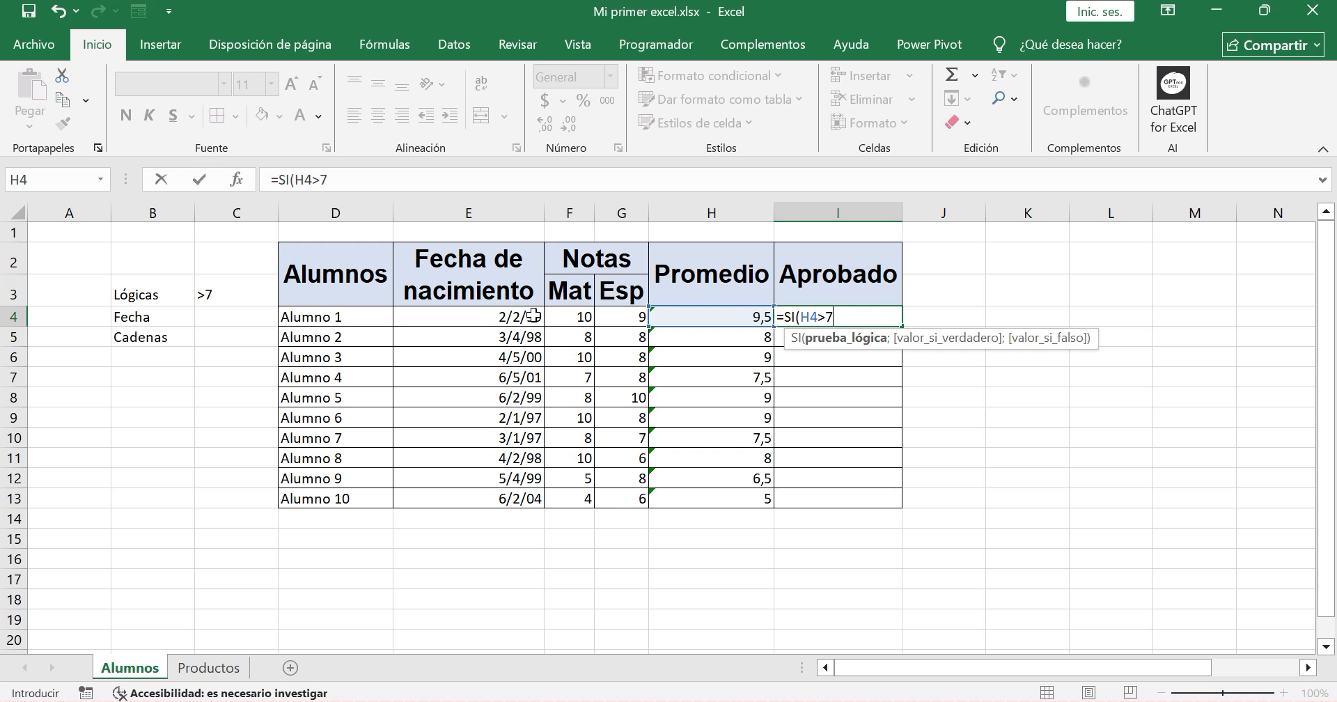
Complete the SI formula with "Si" as the true value and "No" as the false value, and review it
{"action": "type", "text": ";"}
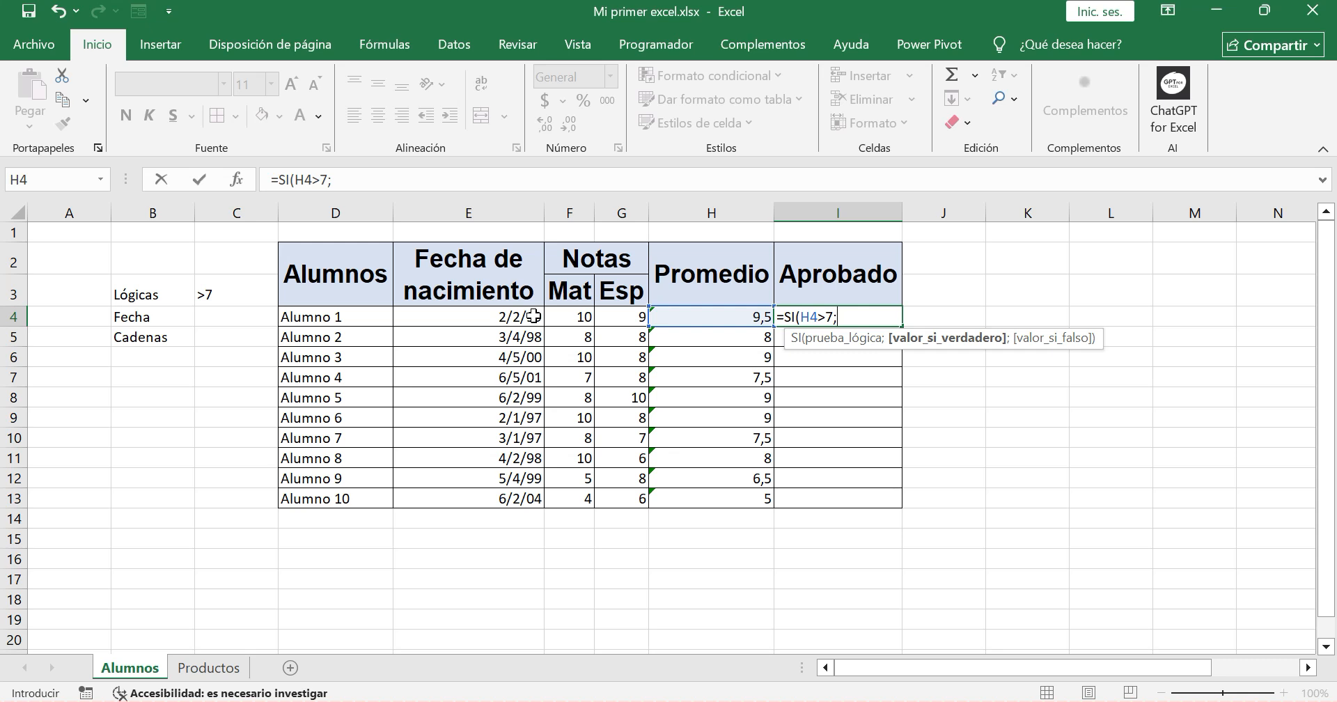
{"action": "type", "text": "\"Si\";"}
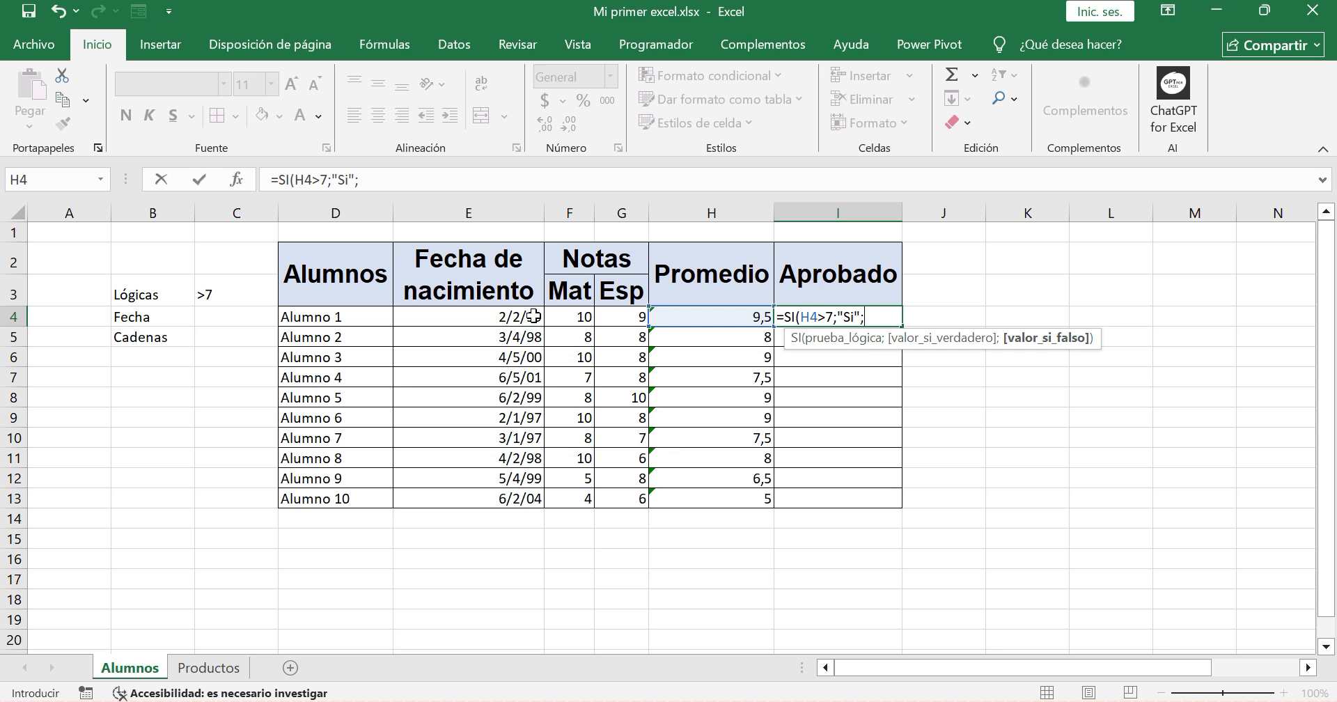
{"action": "type", "text": "\"No\")"}
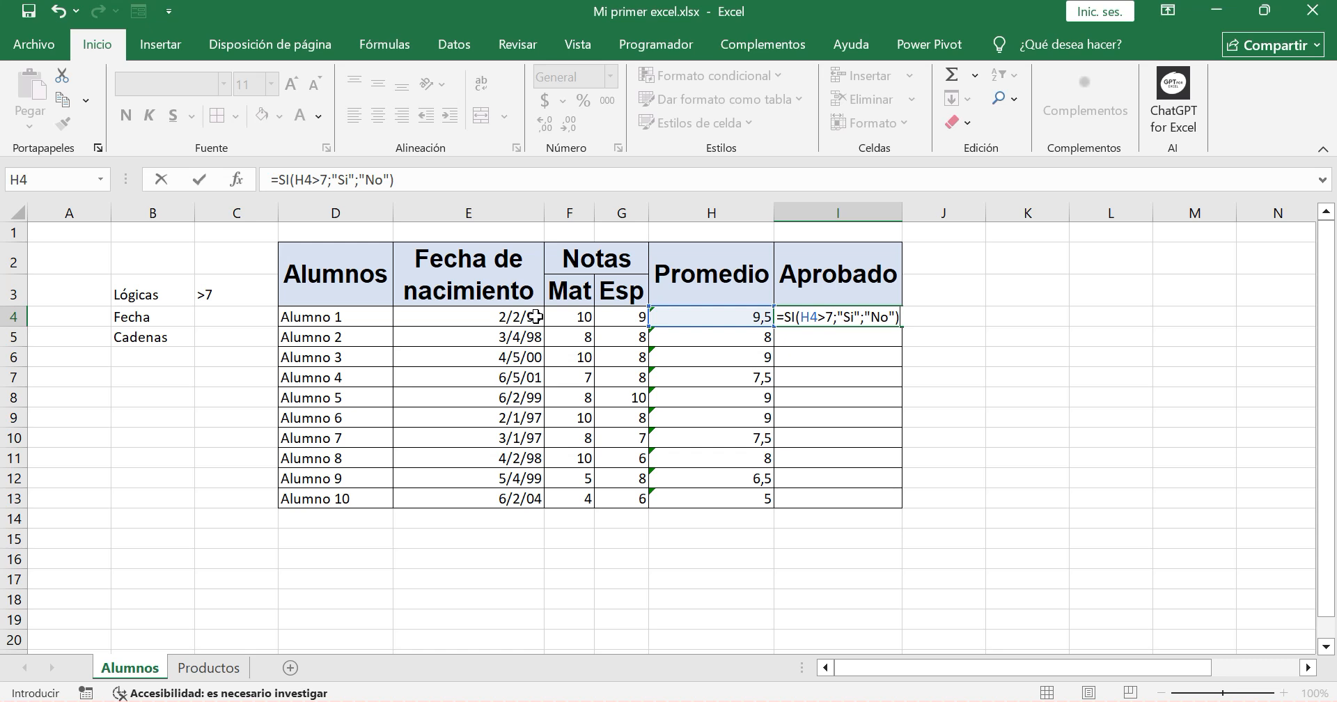
{"action": "key", "text": "Return"}
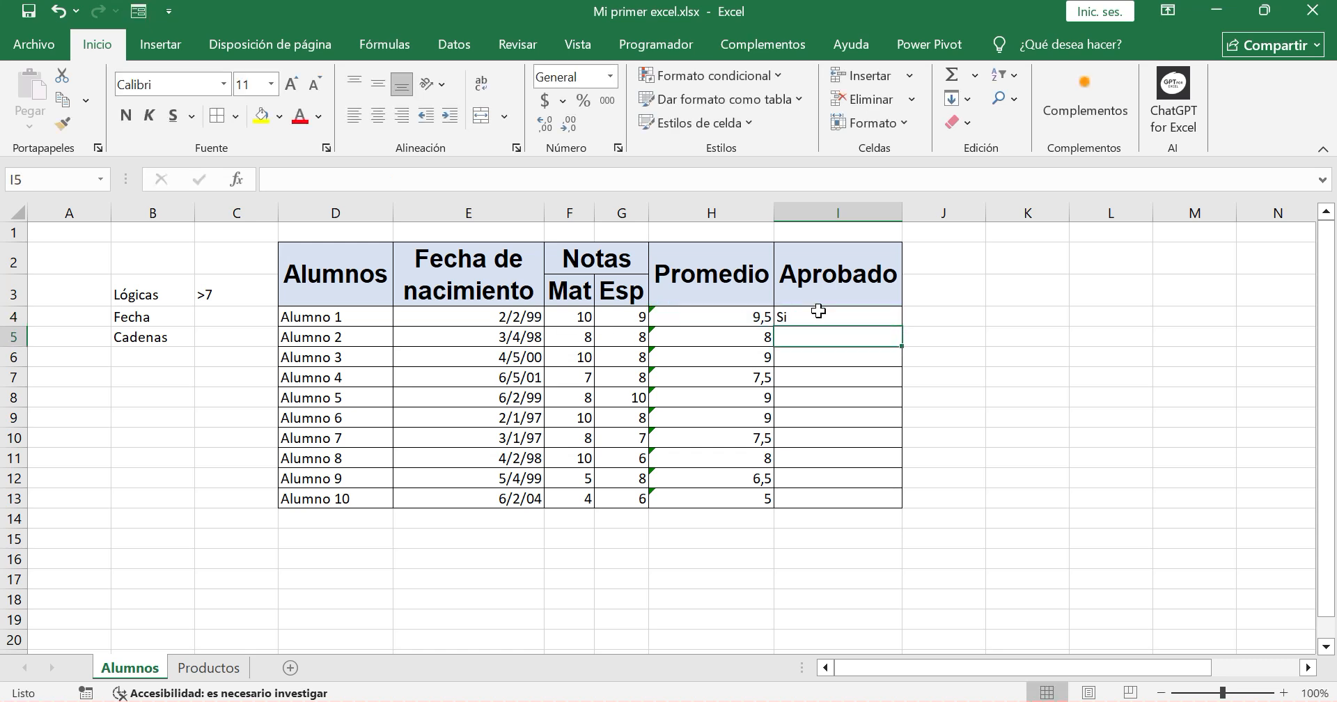
{"action": "left_click", "coordinate": [818, 312]}
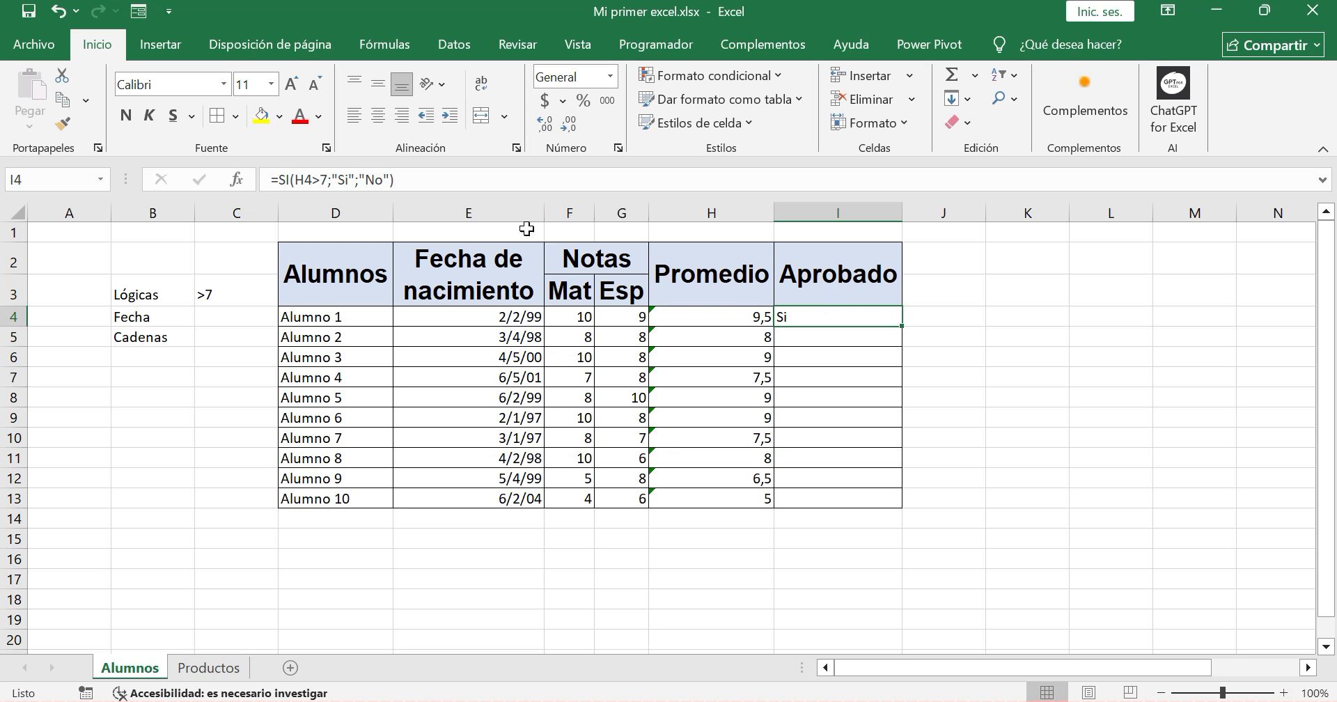
{"action": "left_click", "coordinate": [418, 177]}
{"action": "left_click_drag", "start_coordinate": [418, 177], "coordinate": [254, 180]}
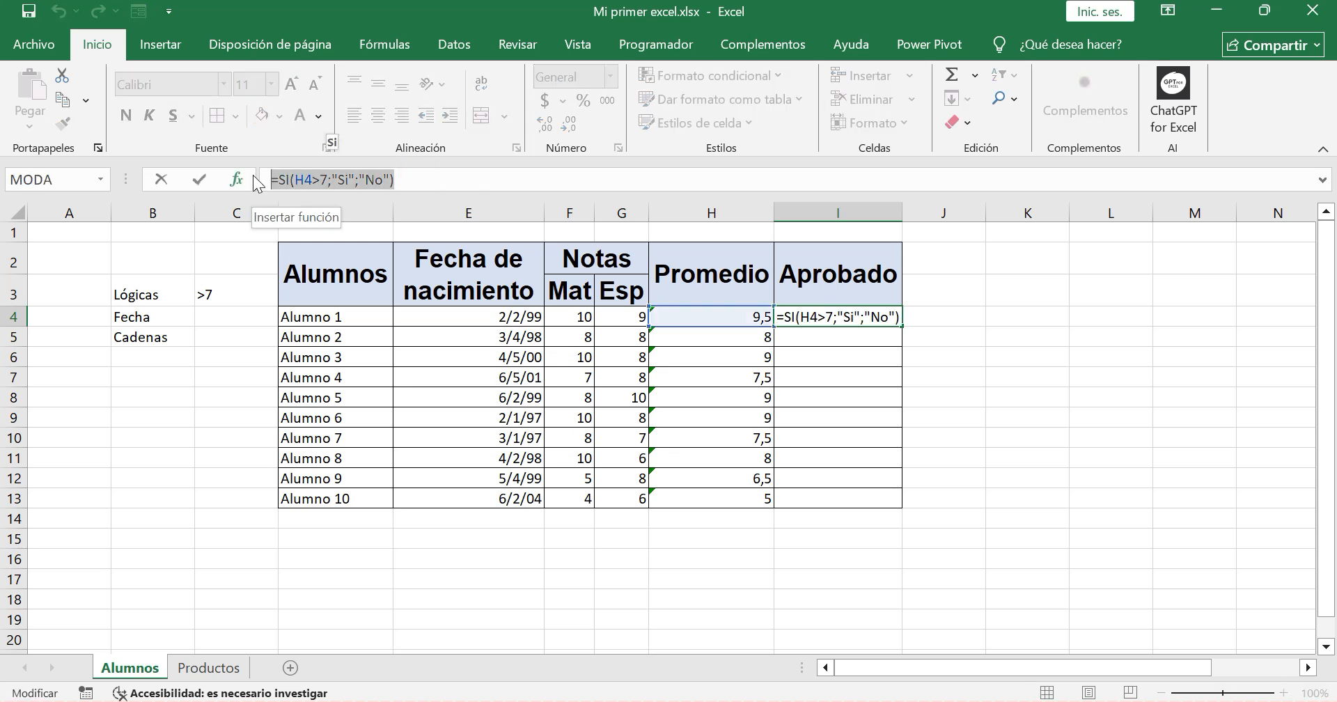
{"action": "key", "text": "Escape"}
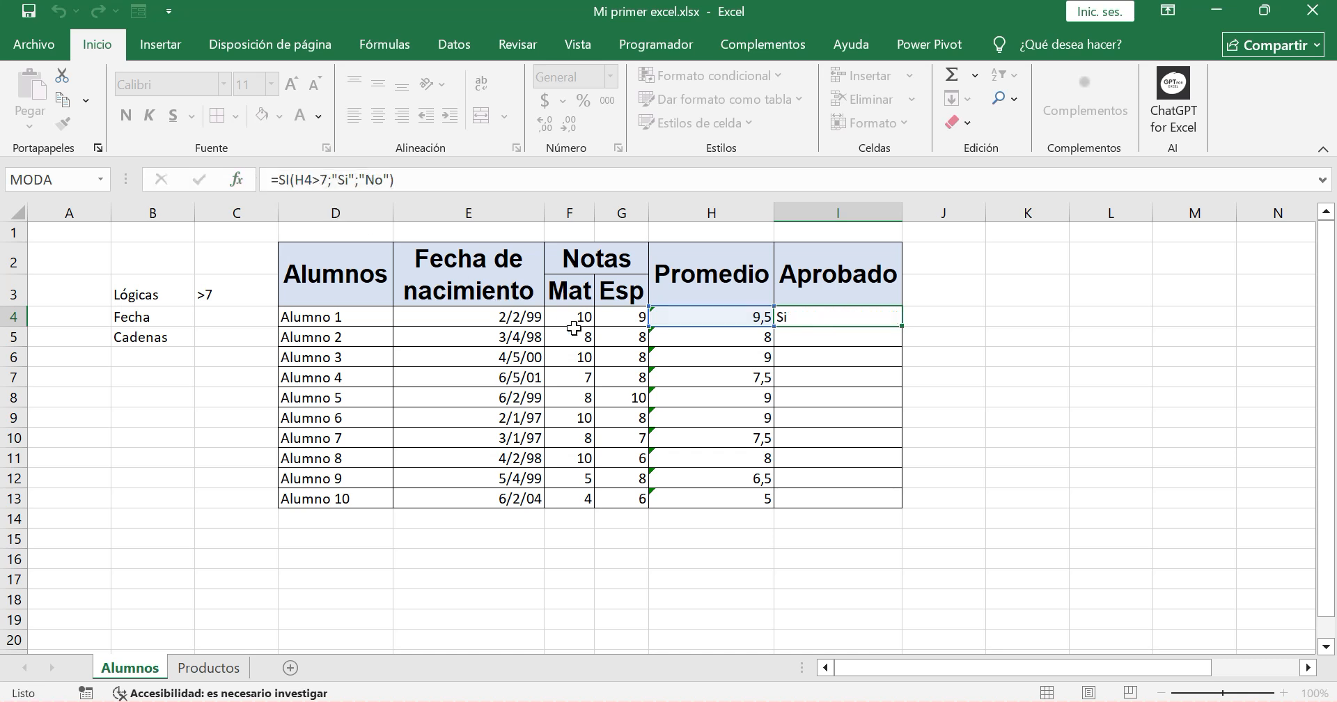
Set the Esp grade of Alumno 1 to 2 to test the Aprobado formula
{"action": "left_click", "coordinate": [632, 323]}
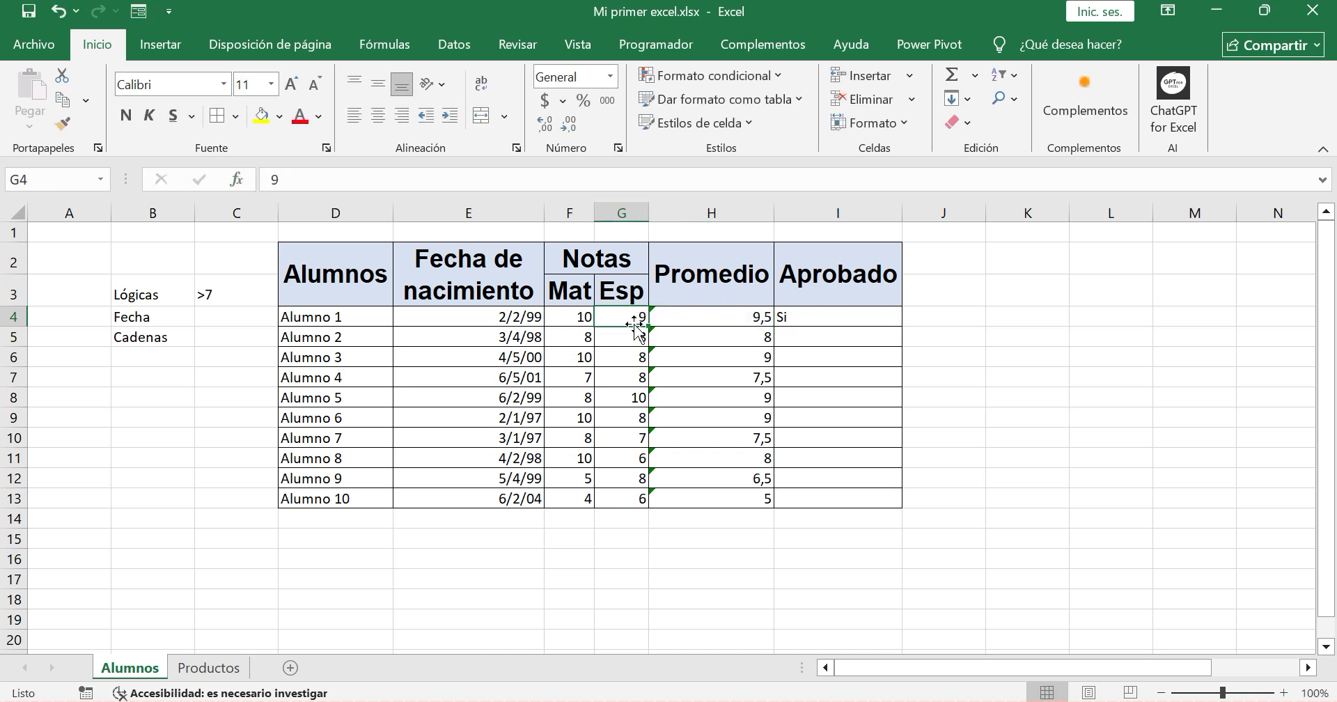
{"action": "type", "text": "2"}
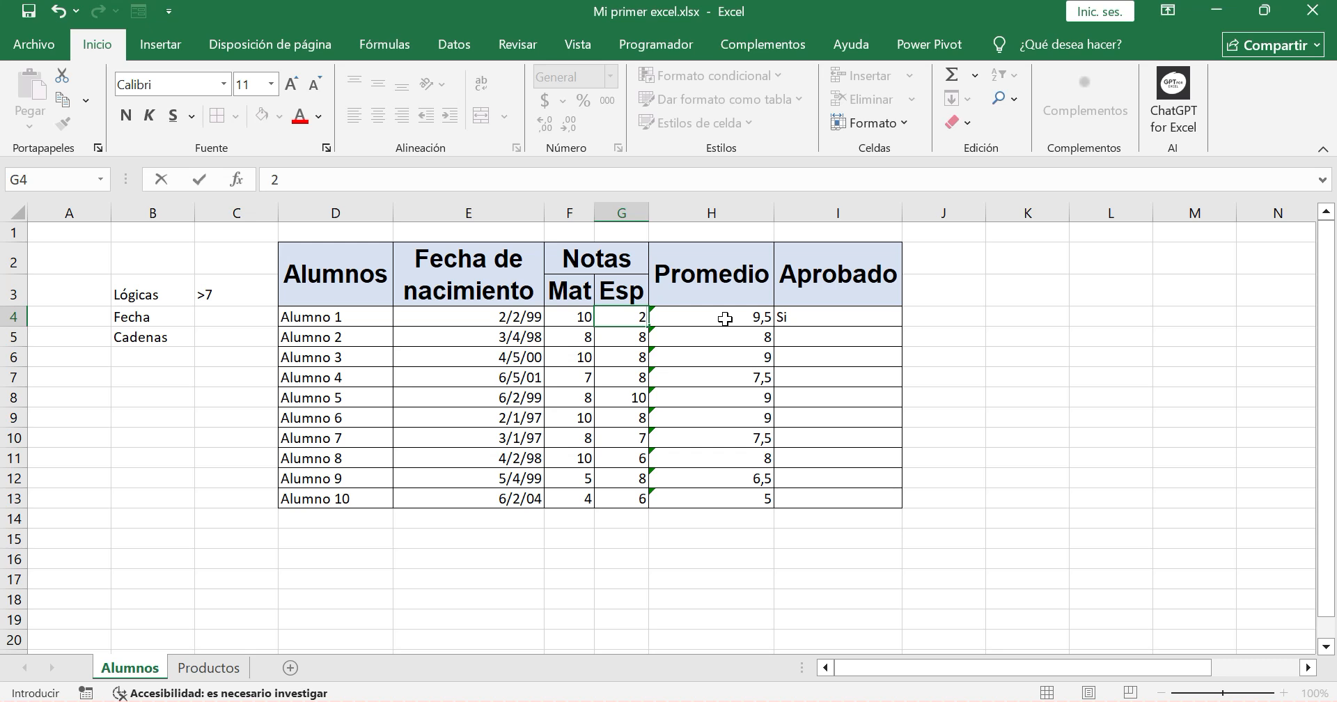
{"action": "key", "text": "Return"}
Fill the Aprobado formula of Alumno 1 down through Alumno 10
{"action": "left_click", "coordinate": [827, 320]}
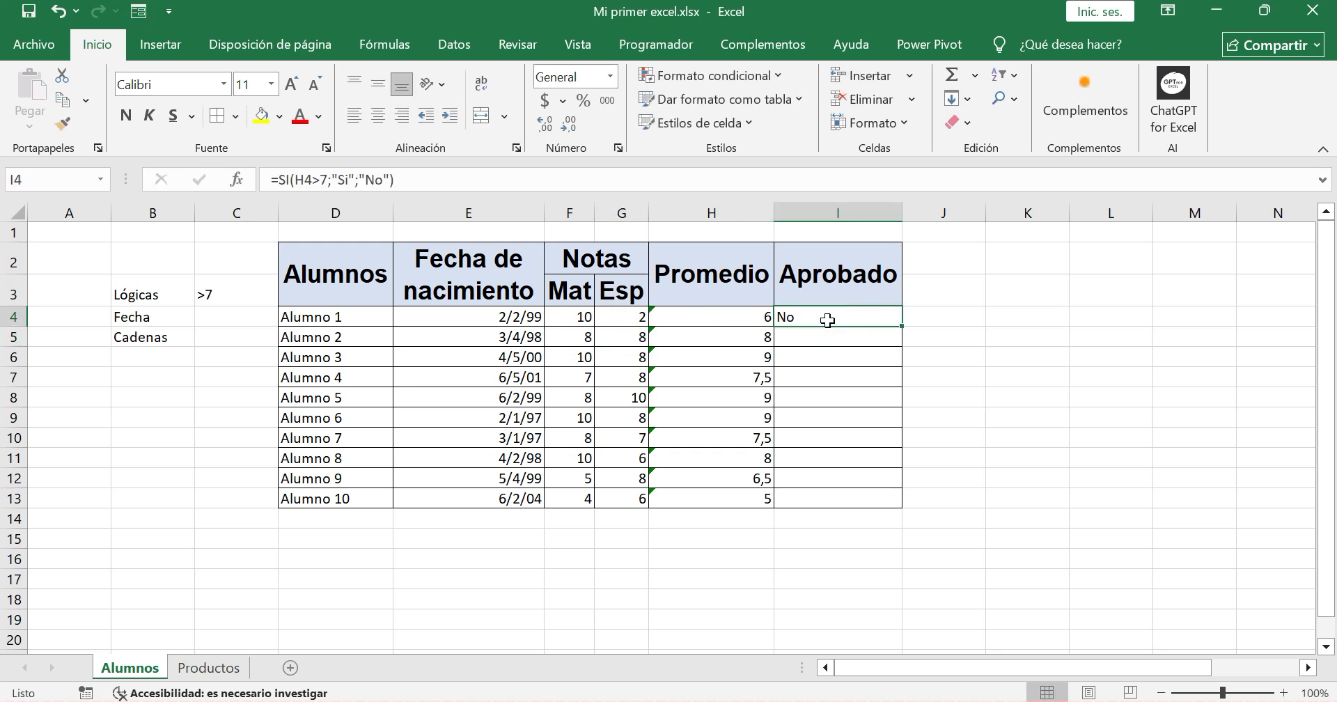
{"action": "double_click", "coordinate": [901, 327]}
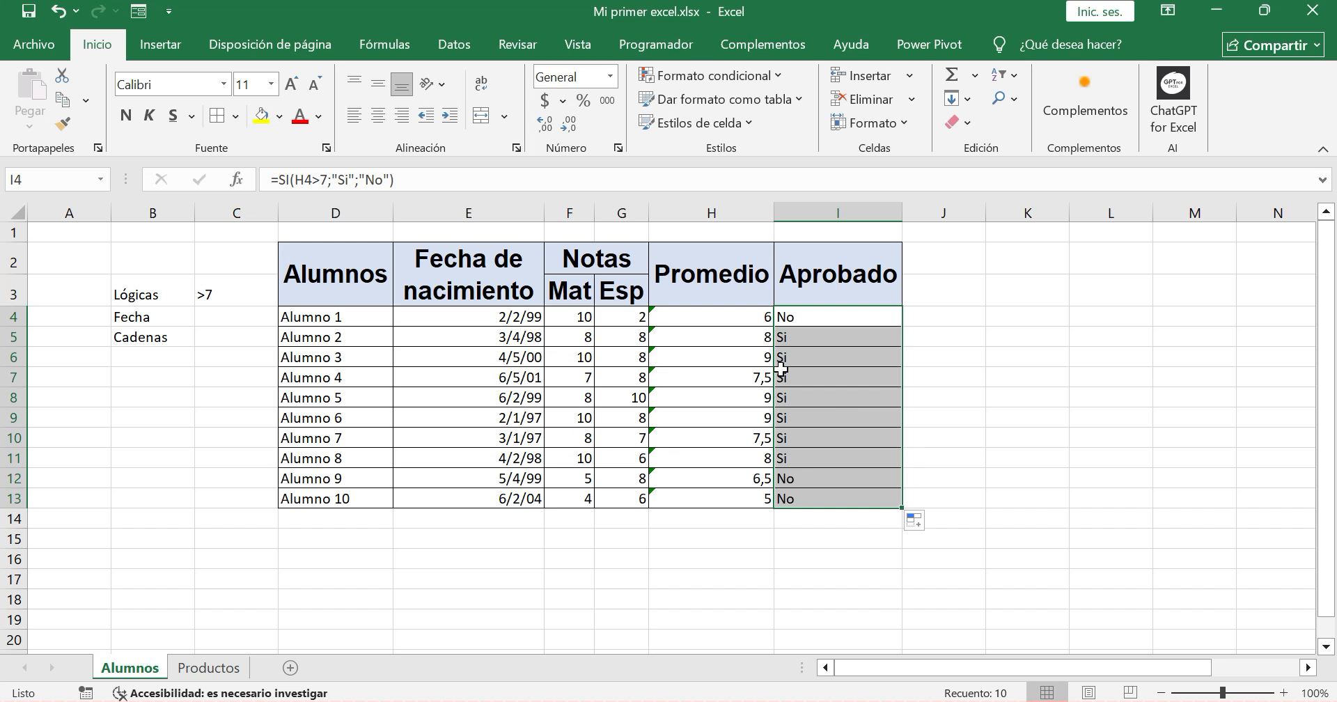
Set the Esp grade of Alumno 1 to 9
{"action": "left_click", "coordinate": [637, 318]}
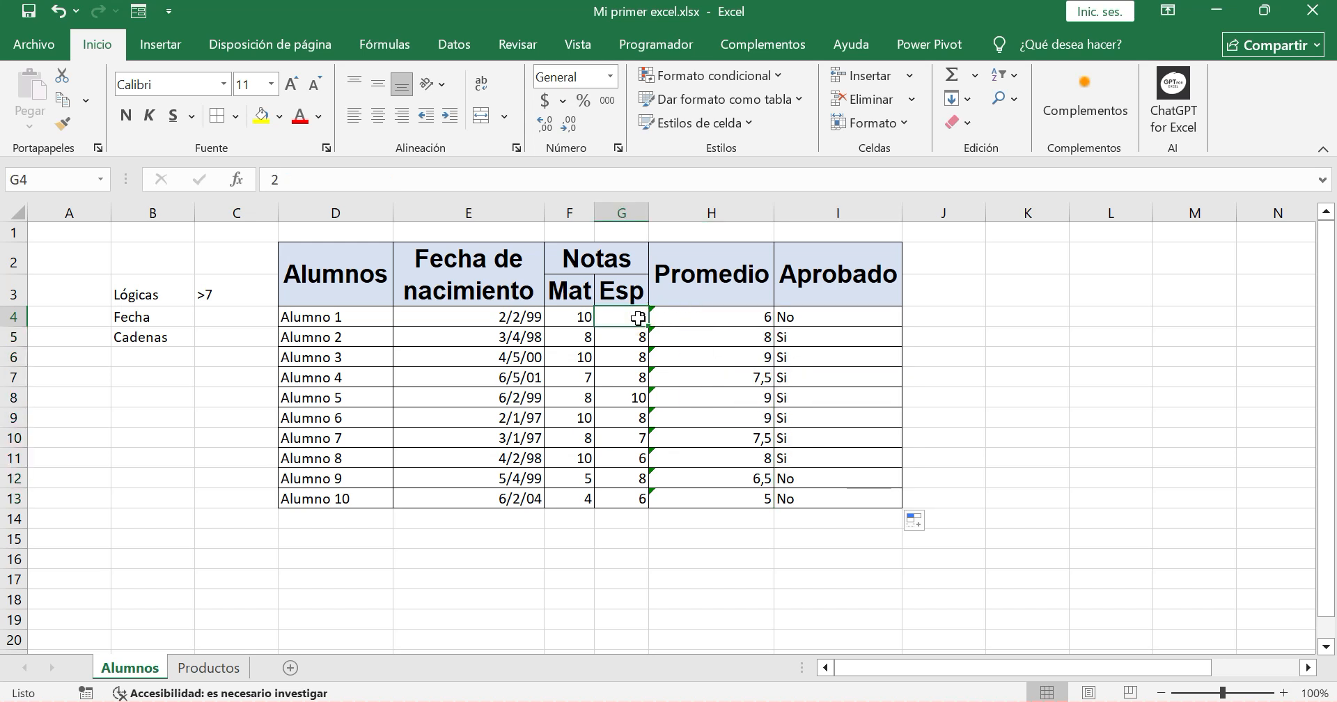
{"action": "type", "text": "9"}
{"action": "key", "text": "Return"}
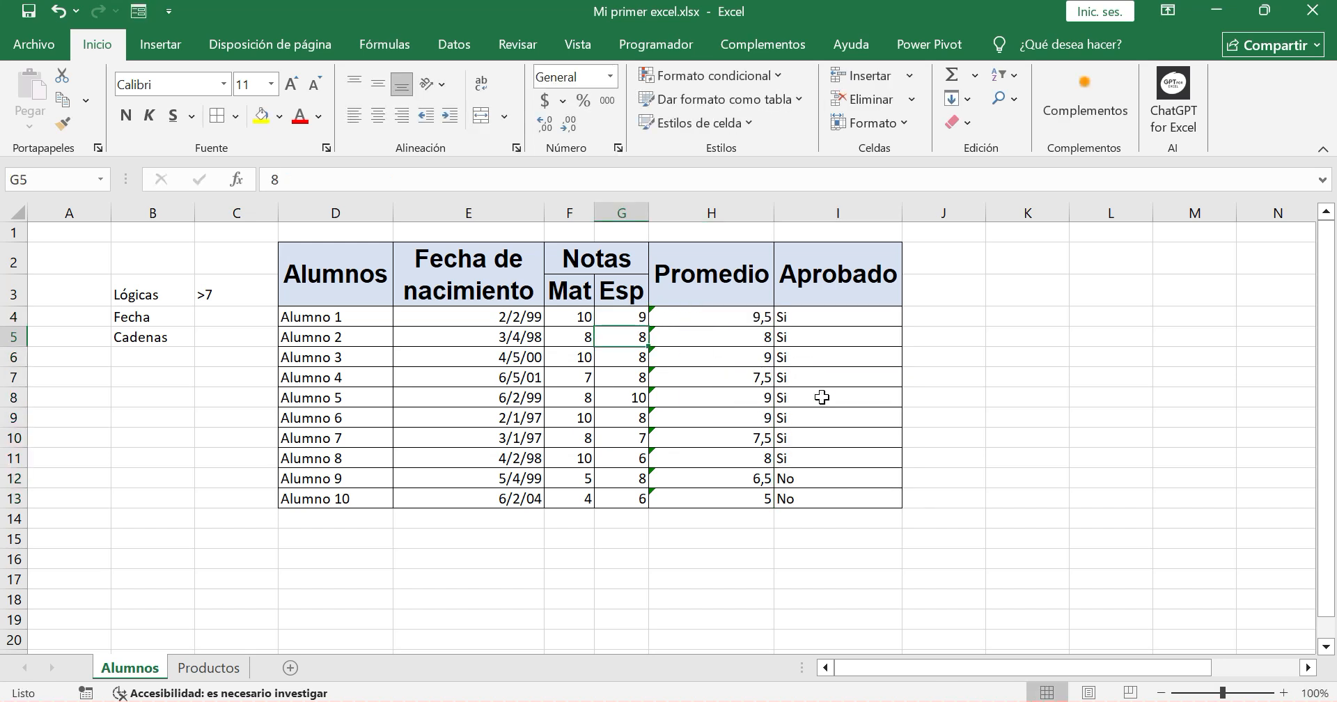
Clear the Aprobado results of all students in I4:I13
{"action": "left_click_drag", "start_coordinate": [833, 495], "coordinate": [816, 317]}
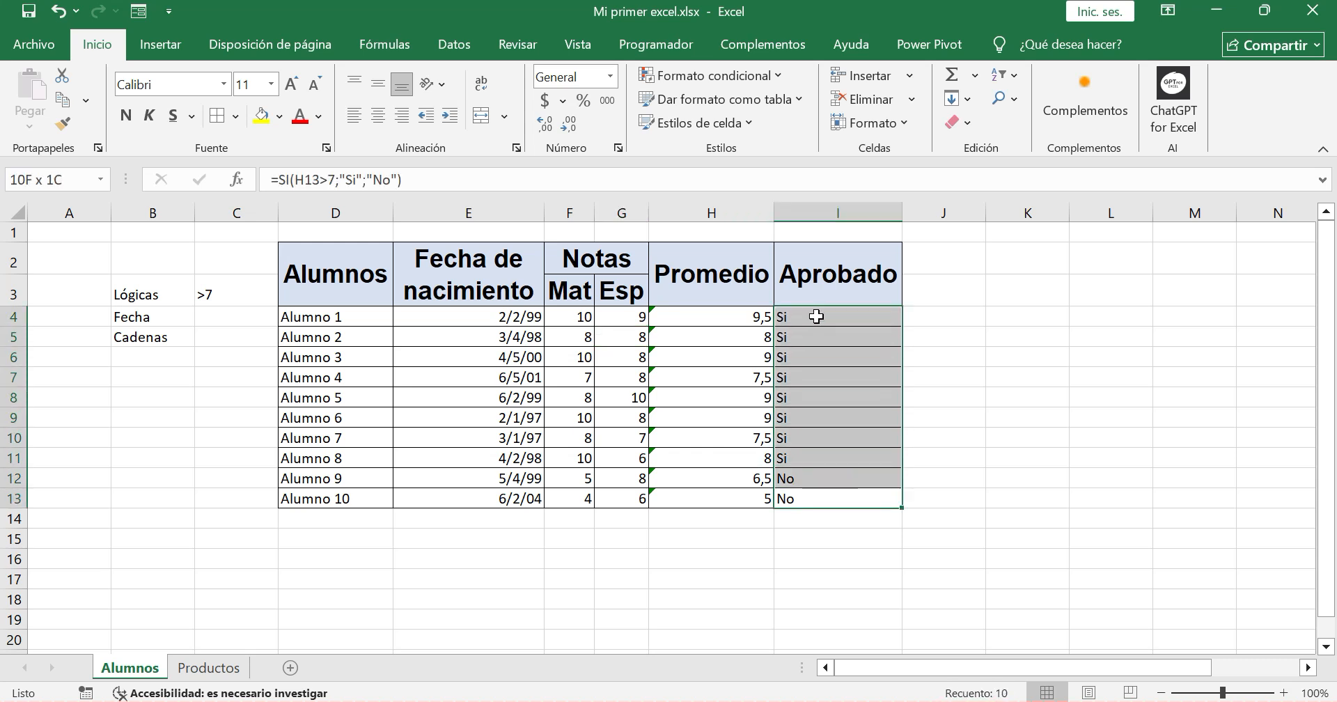
{"action": "key", "text": "Delete"}
Start a formula in the Aprobado cell of Alumno 1 and insert the SI function from the Lógica category
{"action": "left_click", "coordinate": [816, 317]}
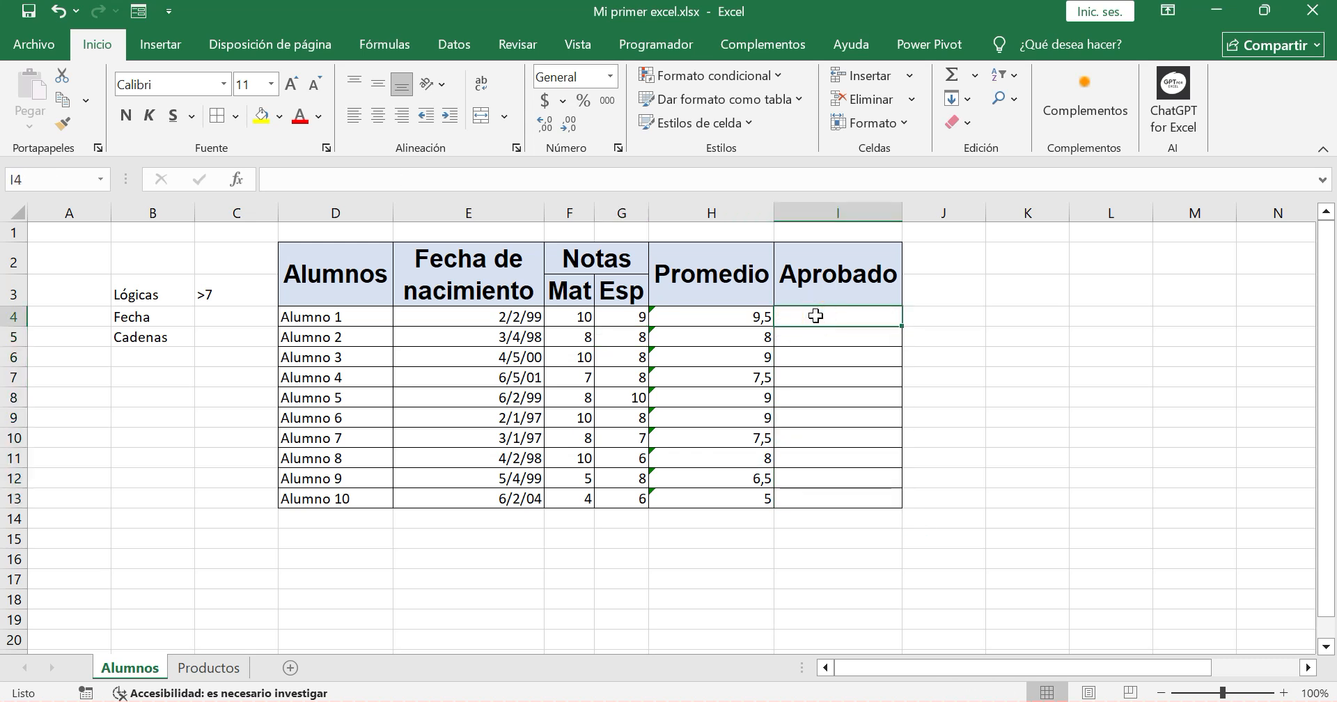
{"action": "type", "text": "="}
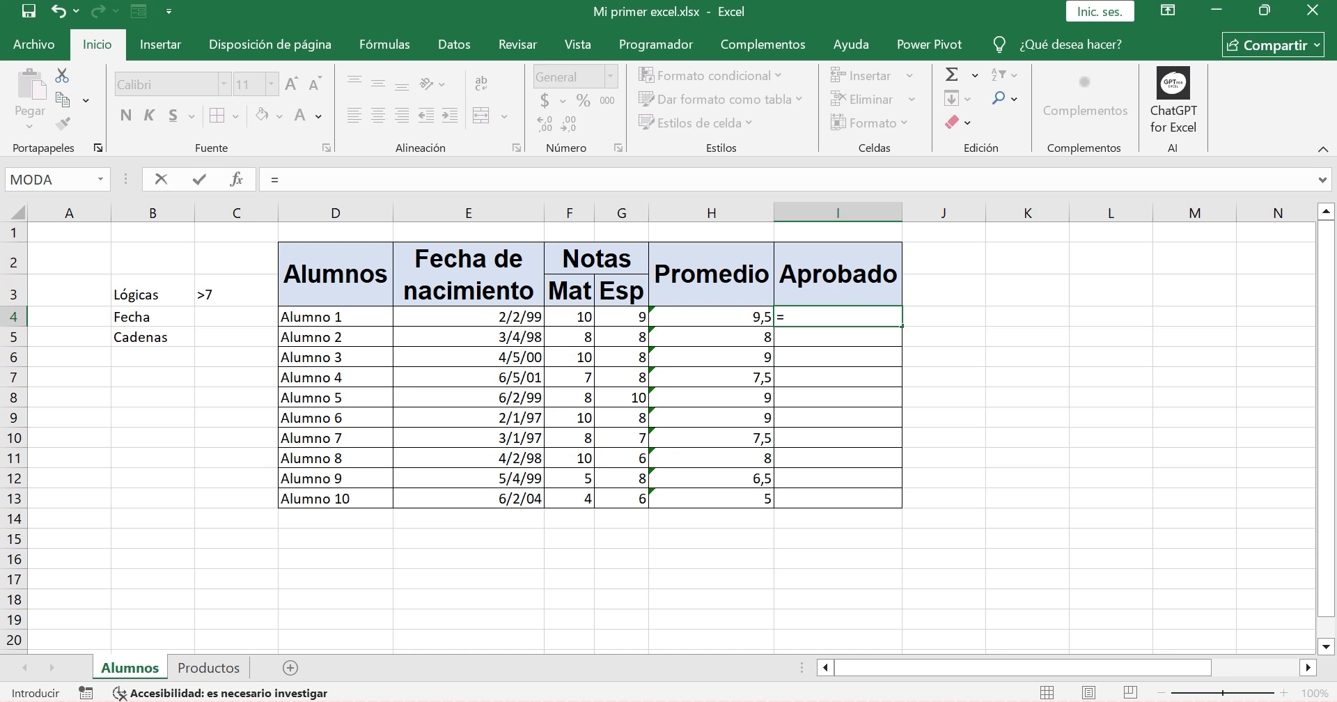
{"action": "left_click", "coordinate": [239, 181]}
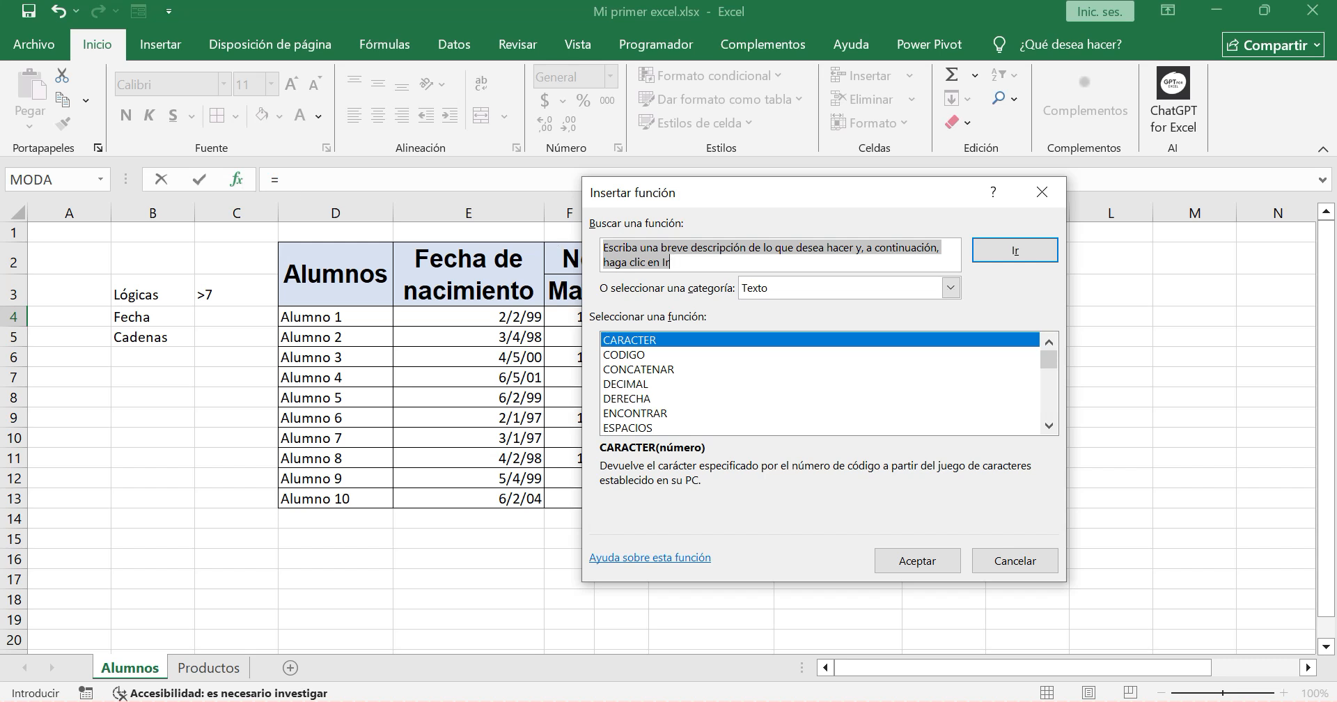
{"action": "left_click", "coordinate": [950, 288]}
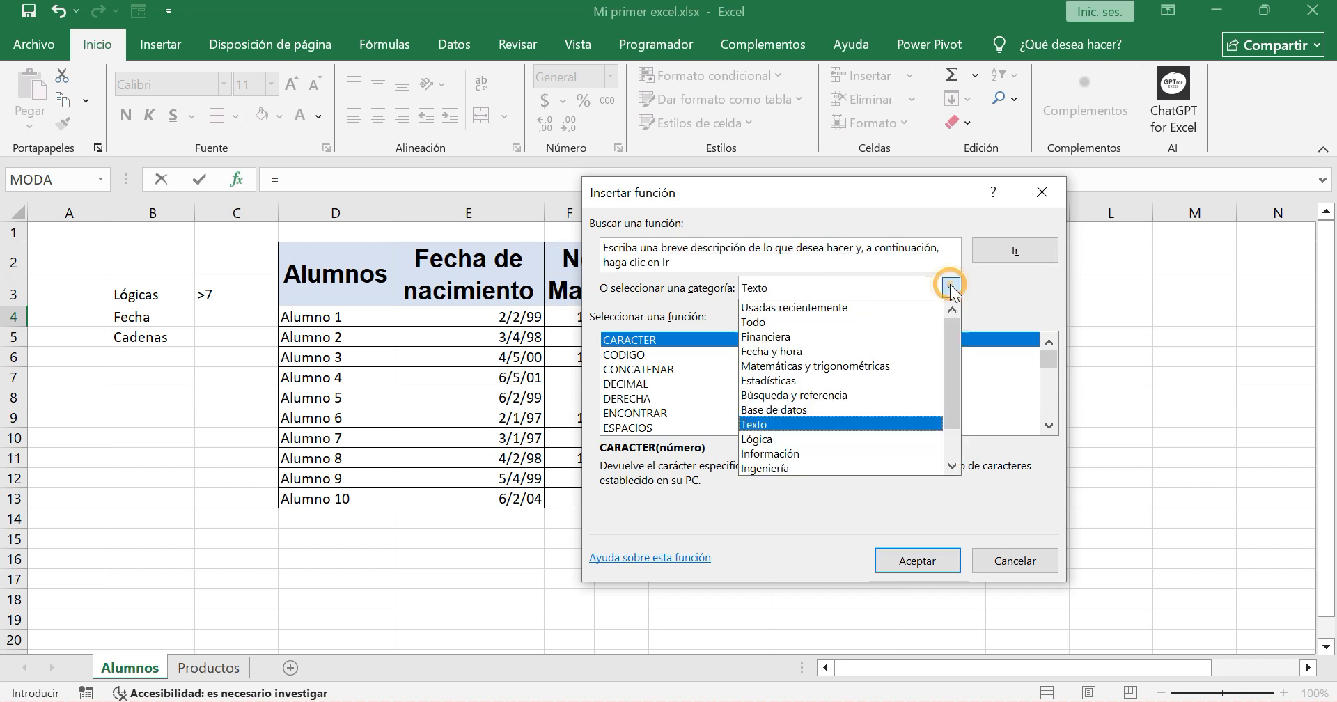
{"action": "left_click", "coordinate": [893, 435]}
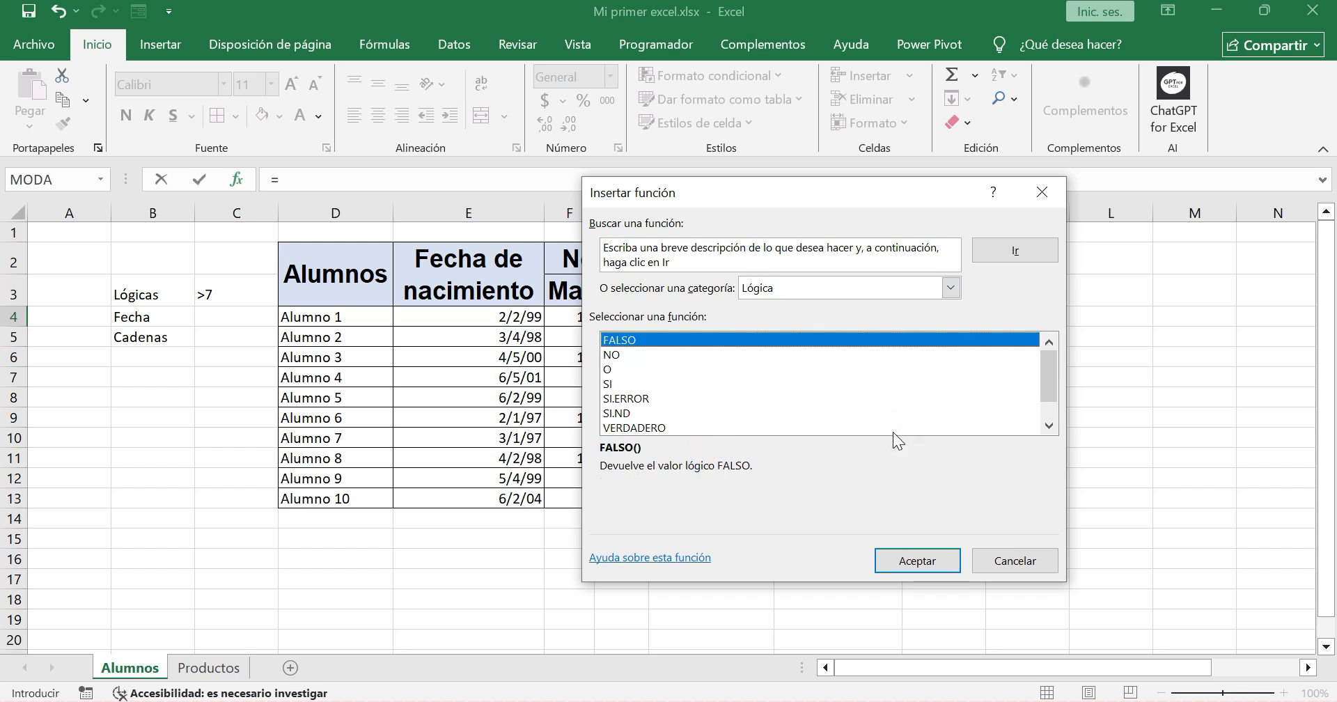
{"action": "scroll", "coordinate": [653, 395], "scroll_direction": "down", "scroll_amount": 1}
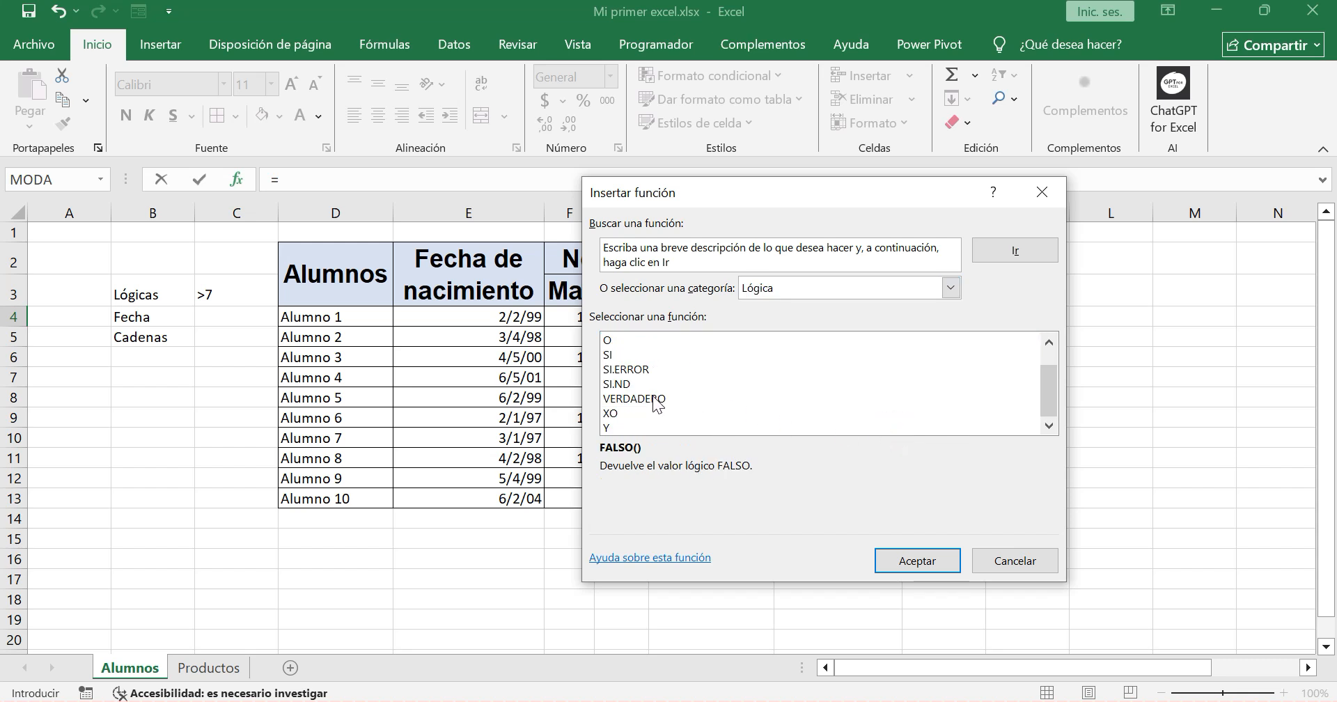
{"action": "scroll", "coordinate": [654, 404], "scroll_direction": "up", "scroll_amount": 1}
{"action": "left_click", "coordinate": [637, 383]}
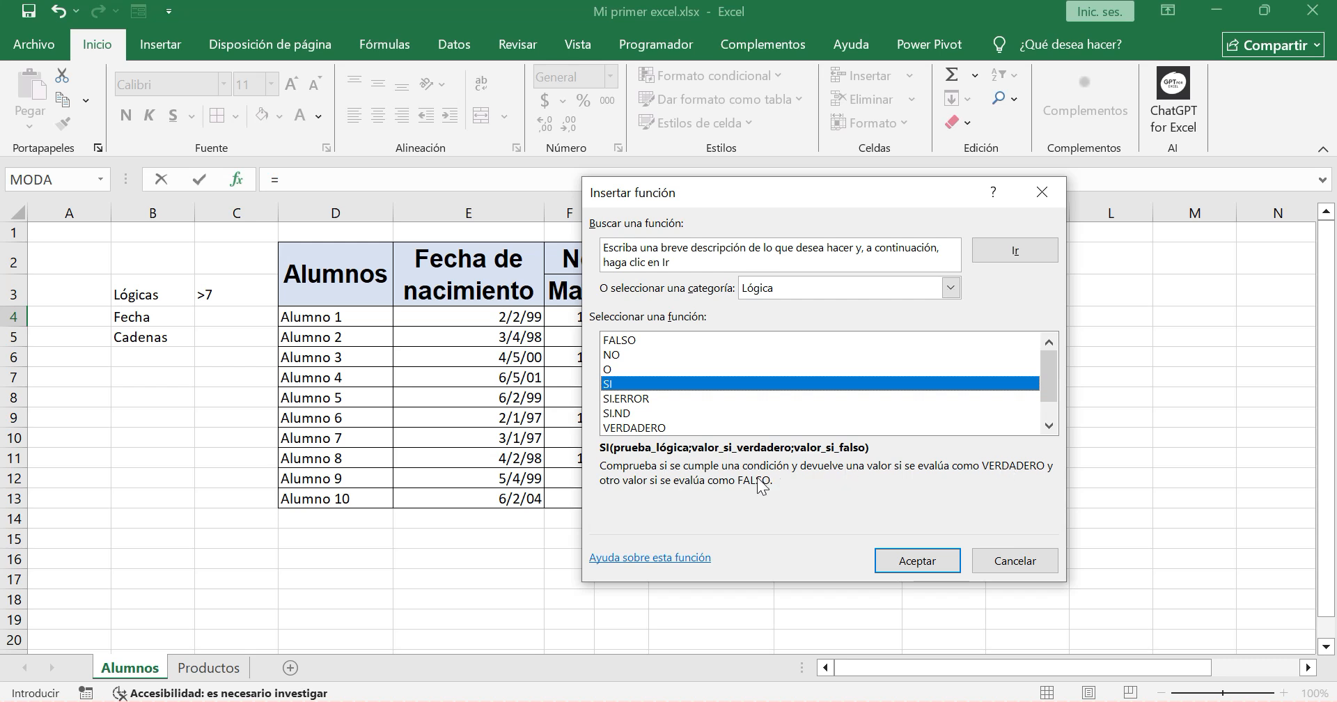
{"action": "left_click", "coordinate": [907, 562]}
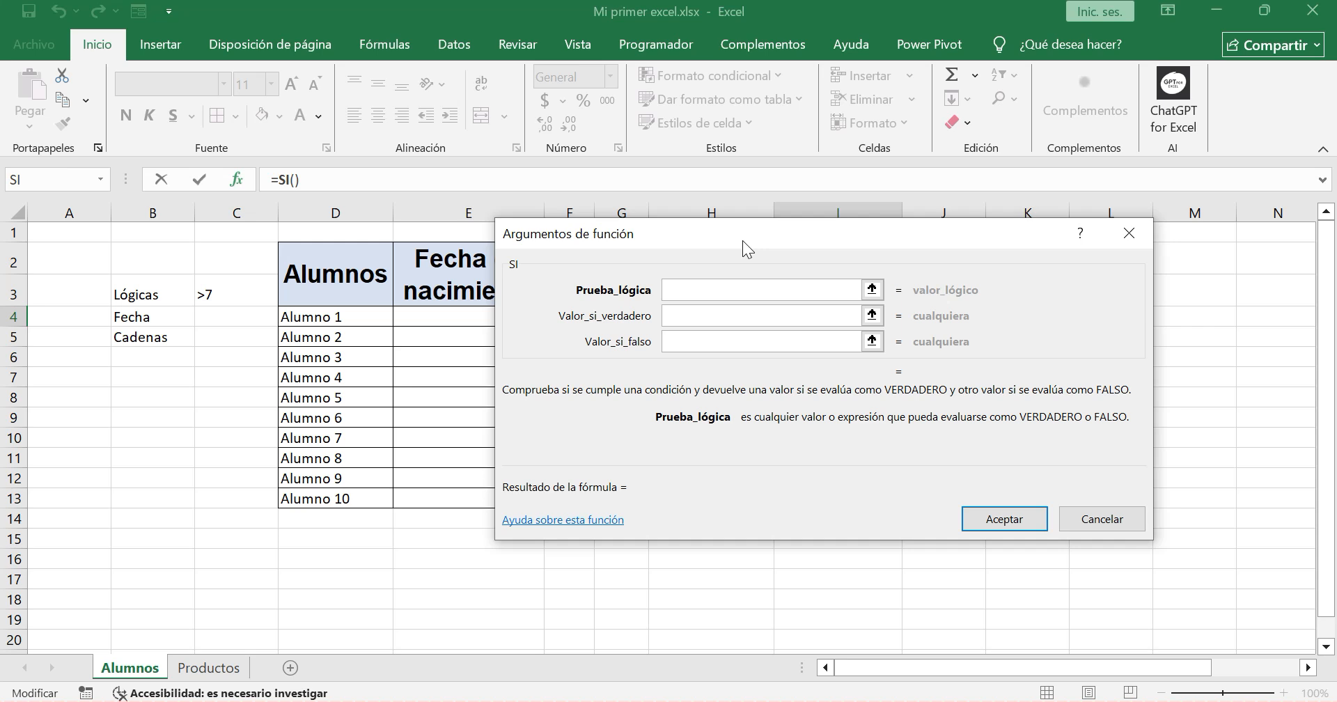
Set the logical test of the SI function to H4>7, keeping the grades table uncovered
{"action": "left_click_drag", "start_coordinate": [742, 240], "coordinate": [495, 67]}
{"action": "left_click_drag", "start_coordinate": [693, 108], "coordinate": [678, 421]}
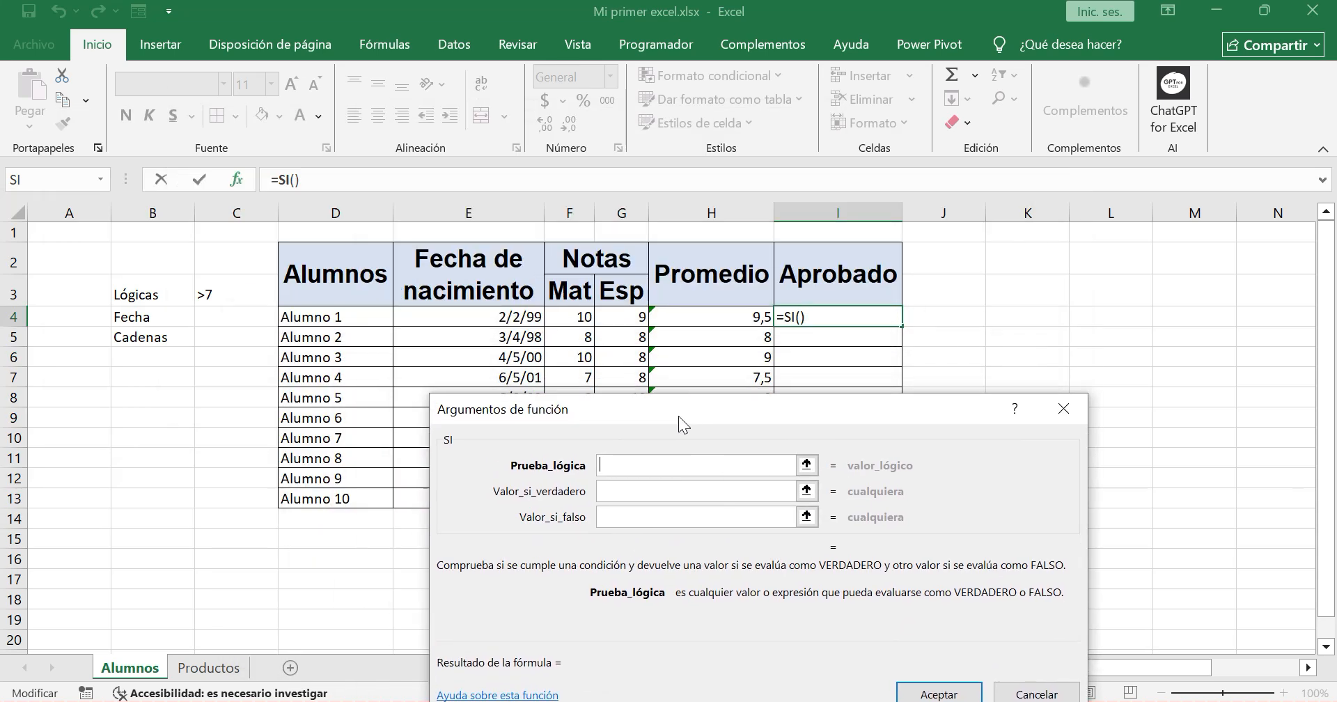
{"action": "left_click", "coordinate": [736, 322]}
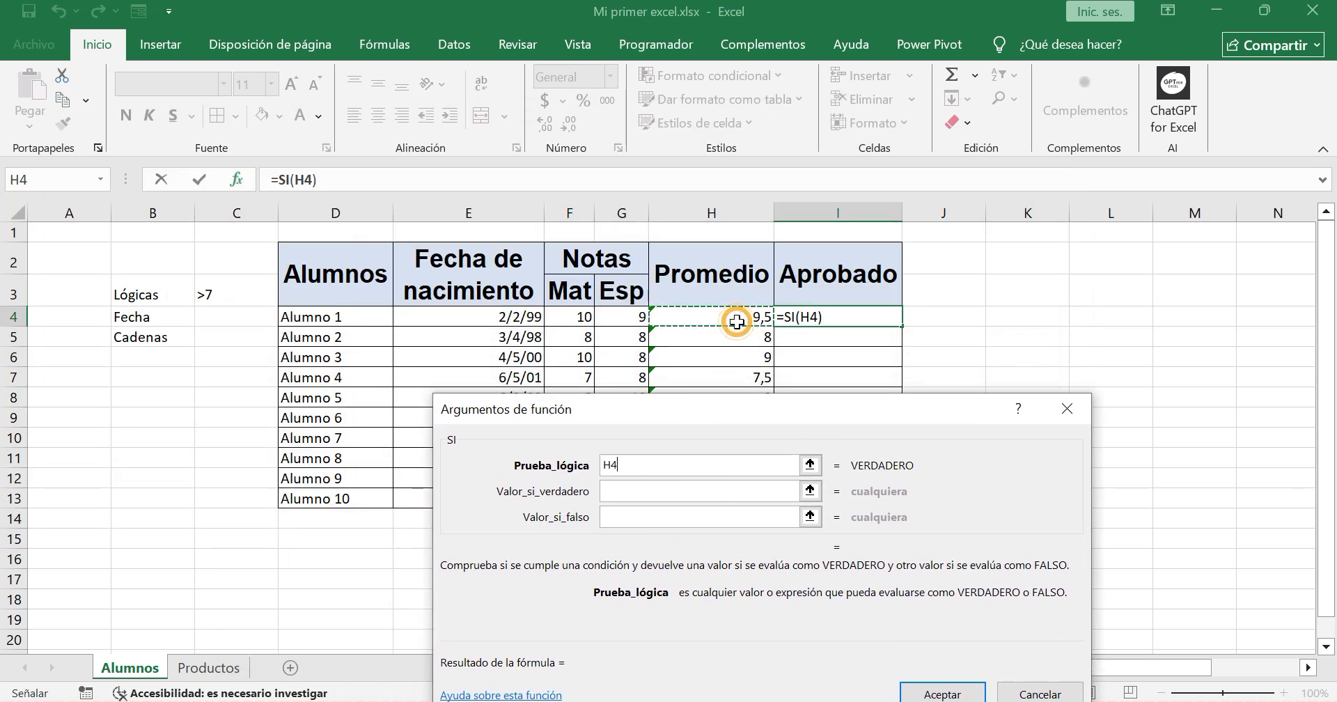
{"action": "left_click", "coordinate": [616, 465]}
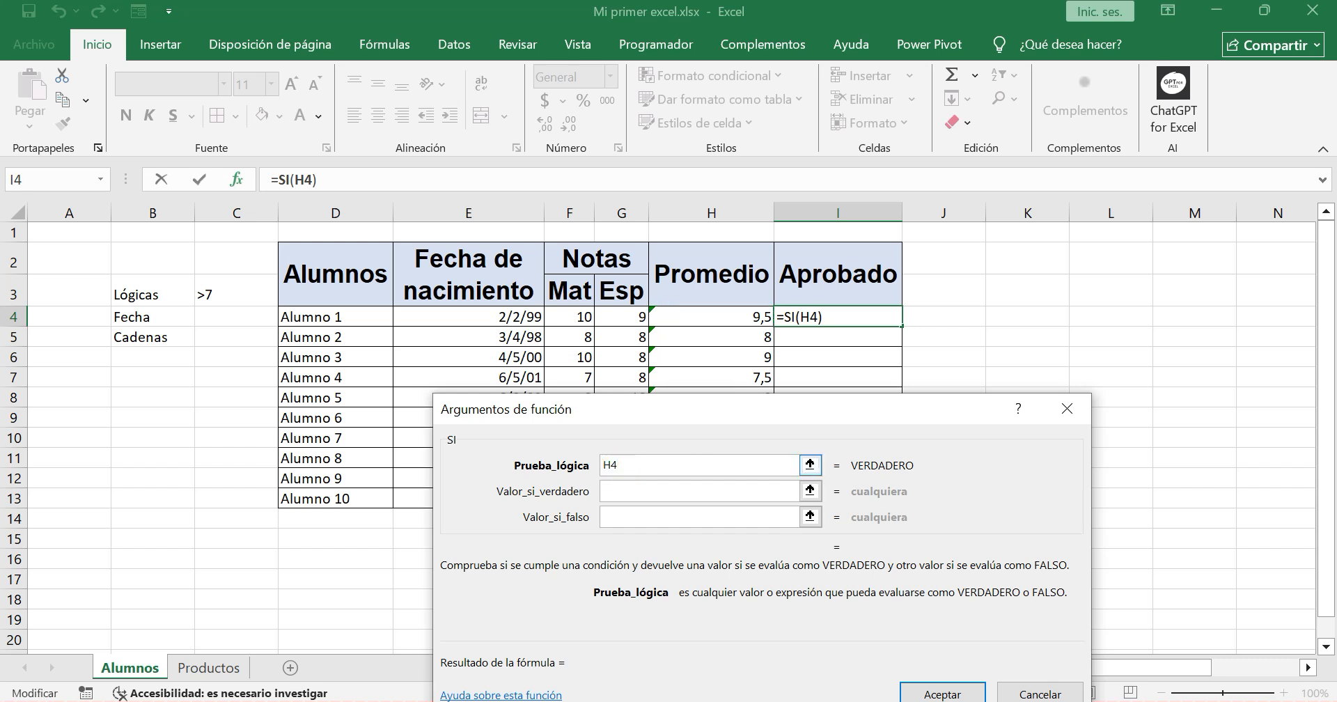
{"action": "type", "text": ">7"}
Set the SI function to return "Si" if true and "No" if false, and fill the formula down through Alumno 10
{"action": "left_click", "coordinate": [627, 492]}
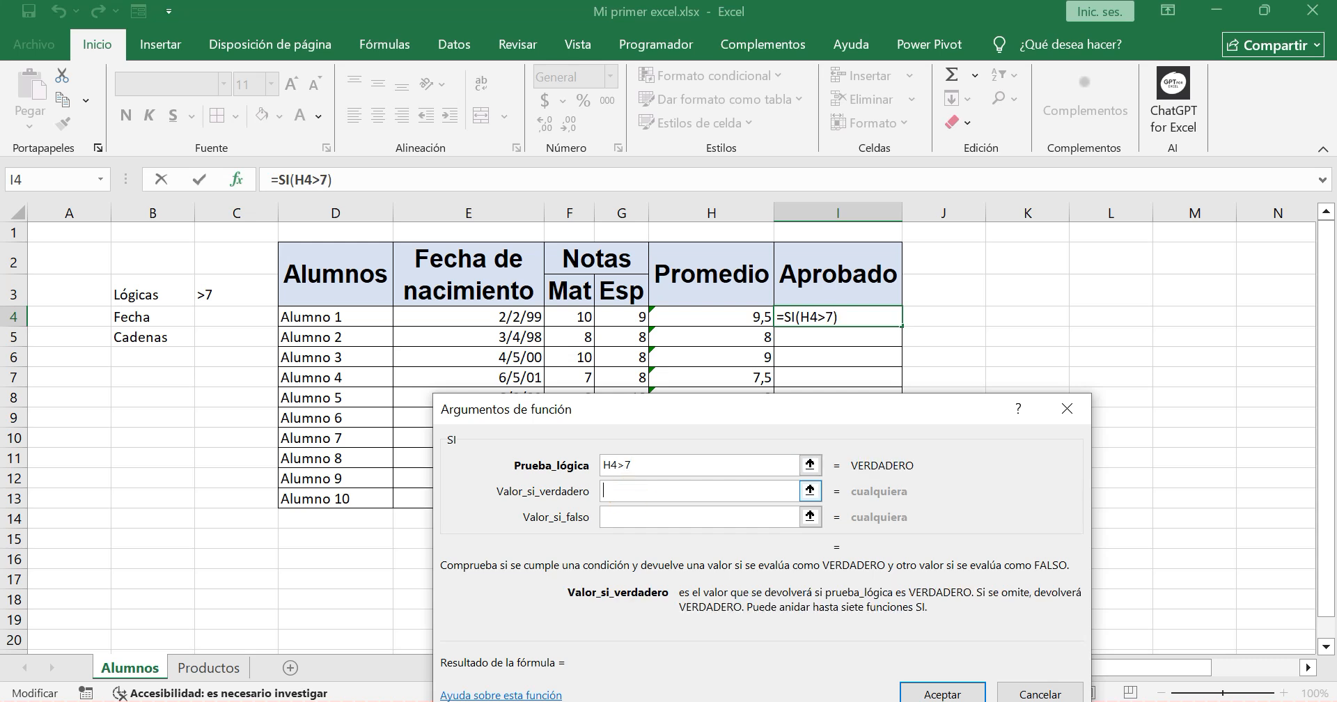
{"action": "type", "text": "\"Si\""}
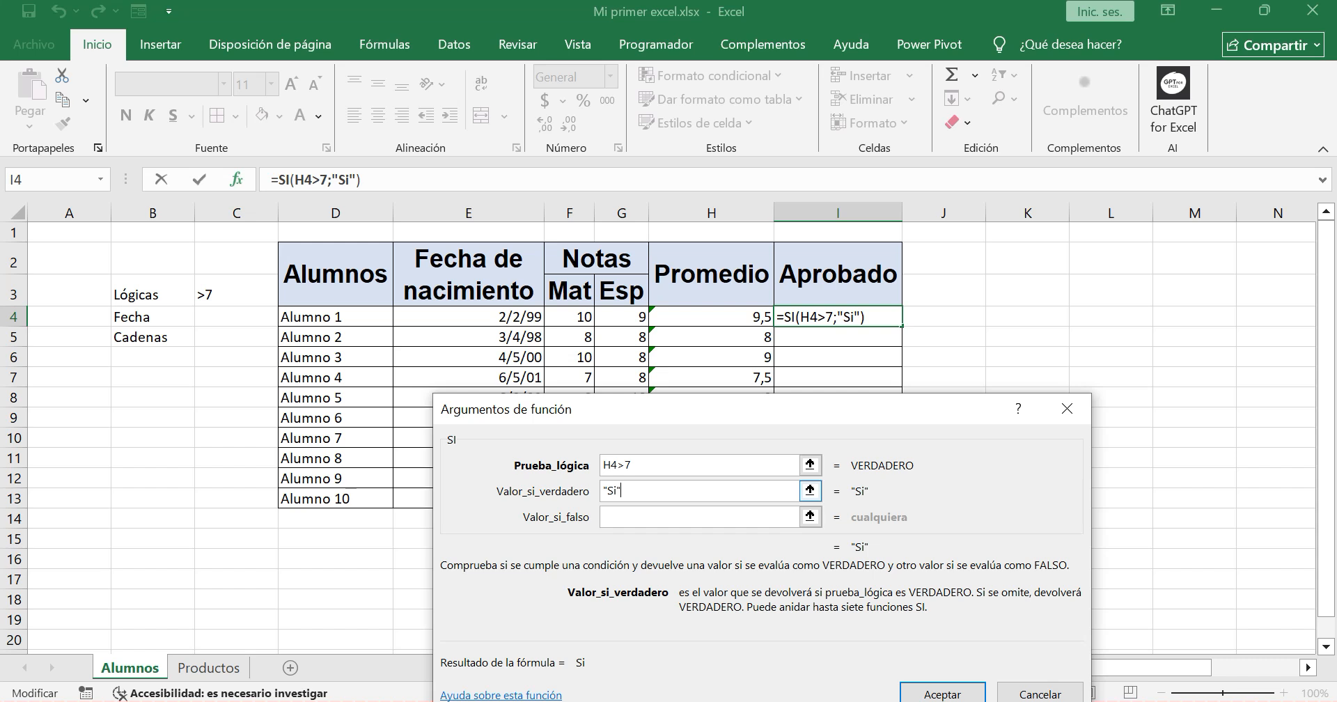
{"action": "left_click", "coordinate": [628, 516]}
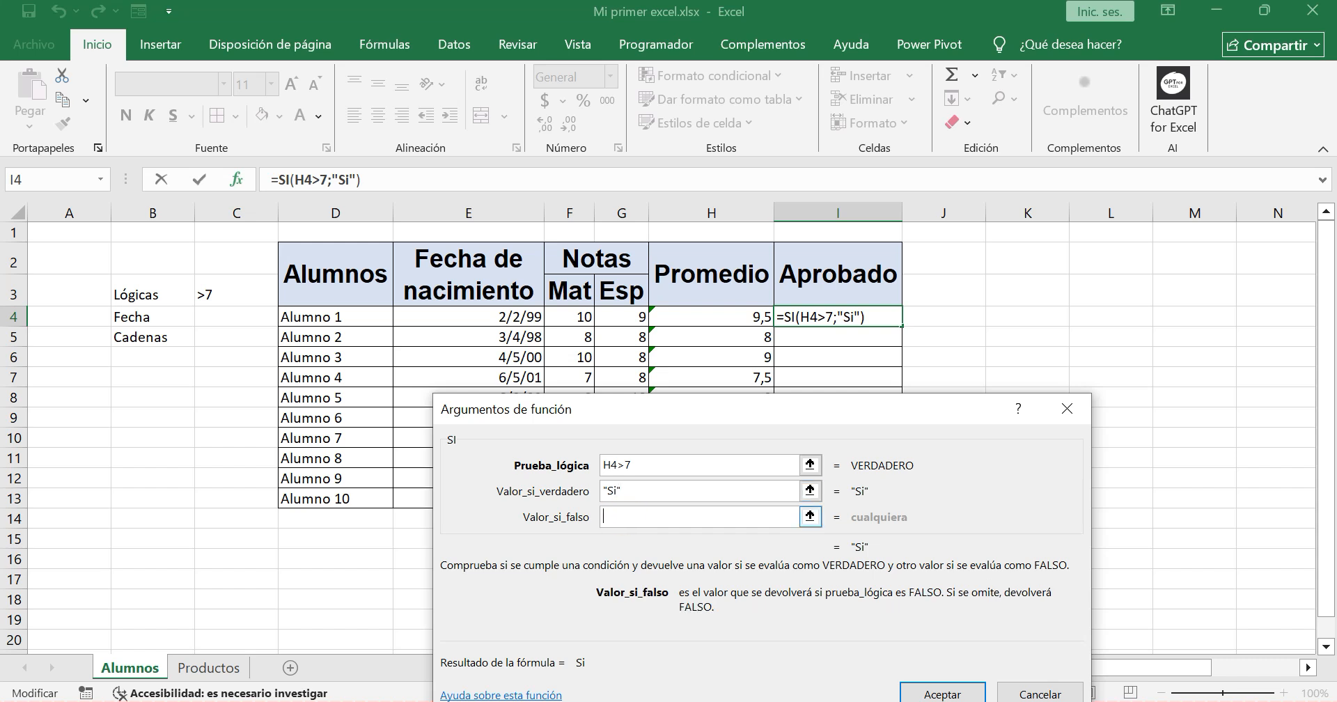
{"action": "type", "text": "\"No\""}
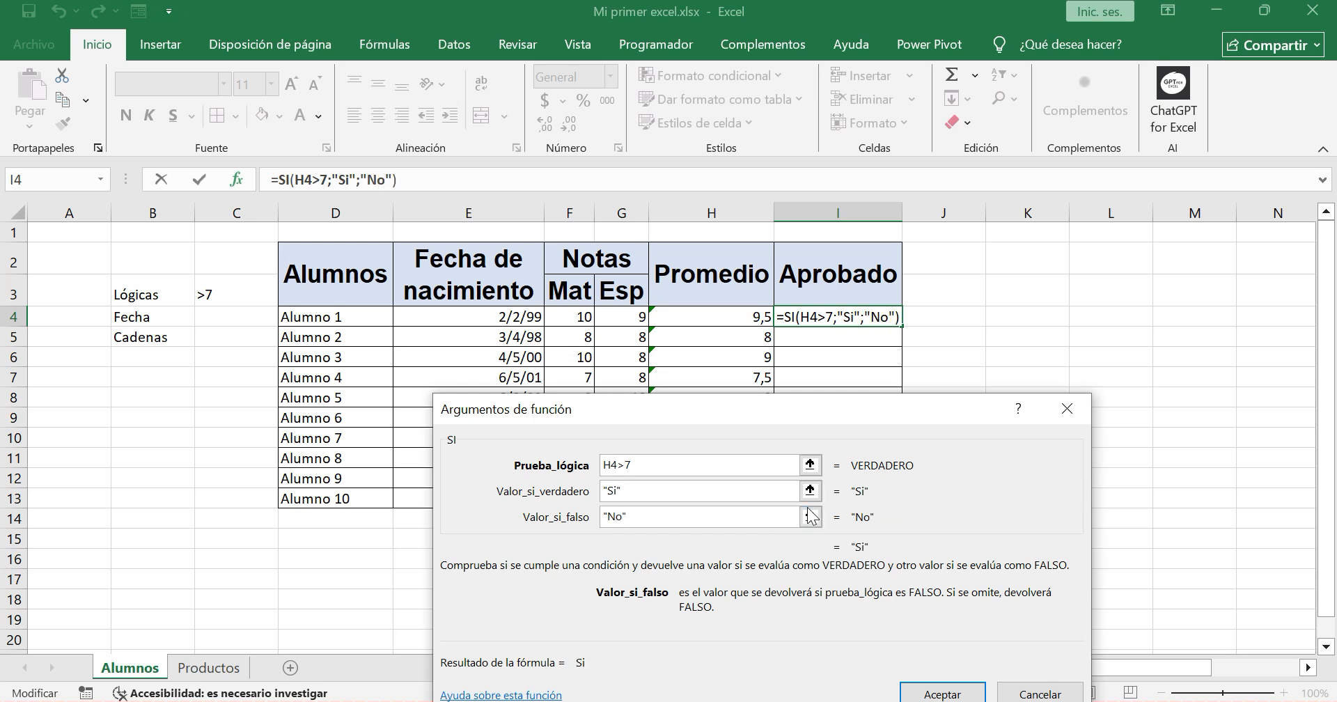
{"action": "left_click_drag", "start_coordinate": [804, 405], "coordinate": [793, 192]}
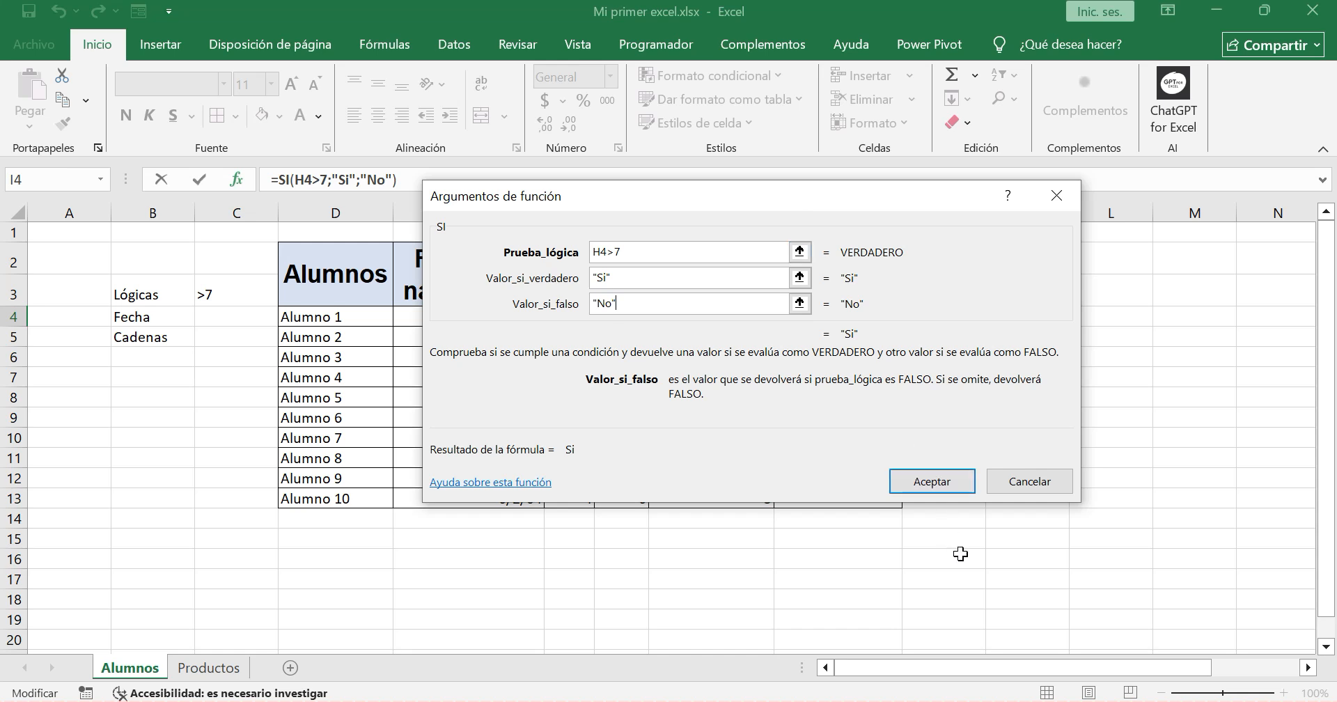
{"action": "left_click", "coordinate": [932, 481]}
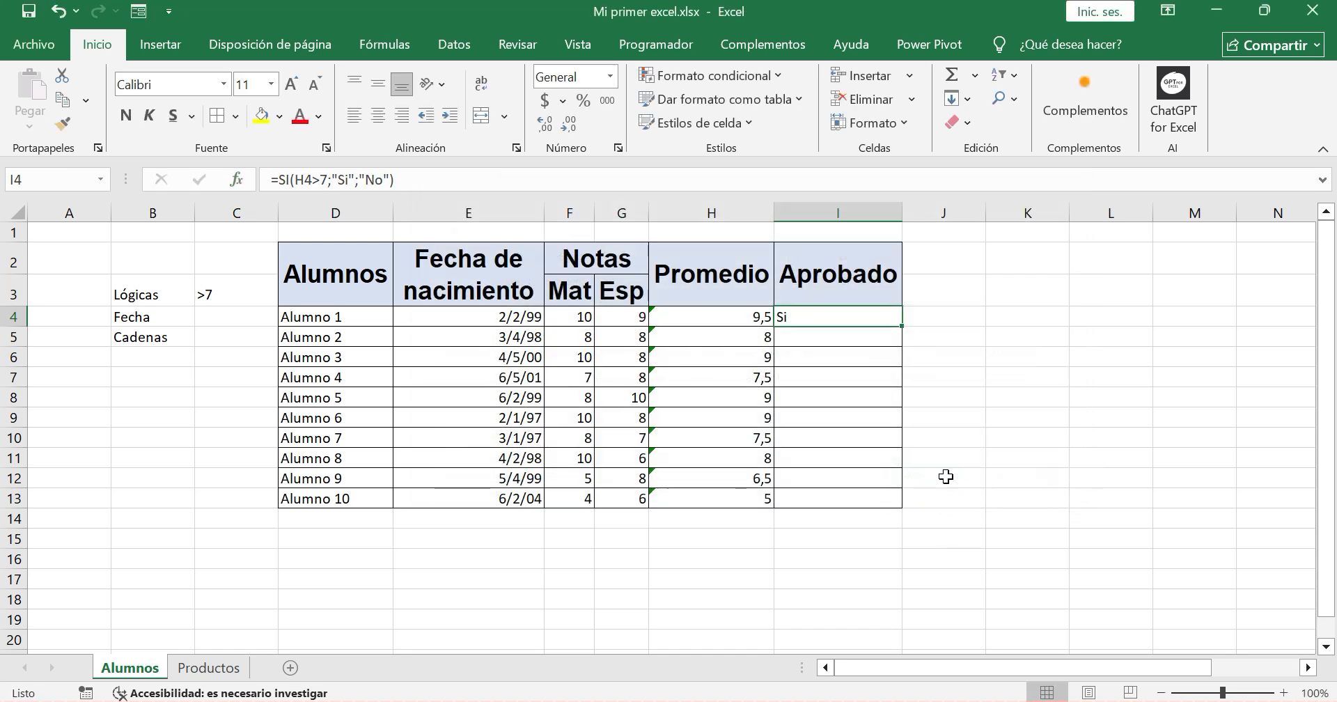
{"action": "double_click", "coordinate": [905, 327]}
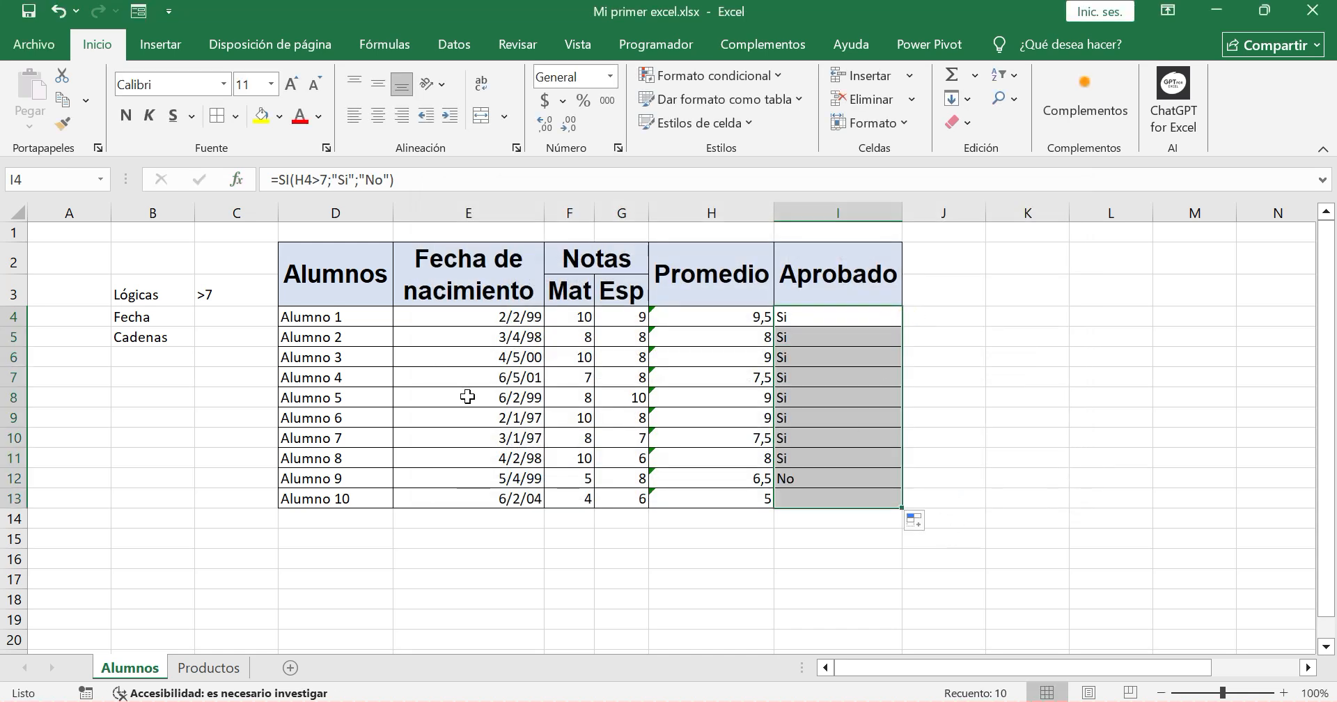
Try the age calculation =2025-1999 in E16 below the table and clear the cell
{"action": "left_click", "coordinate": [139, 288]}
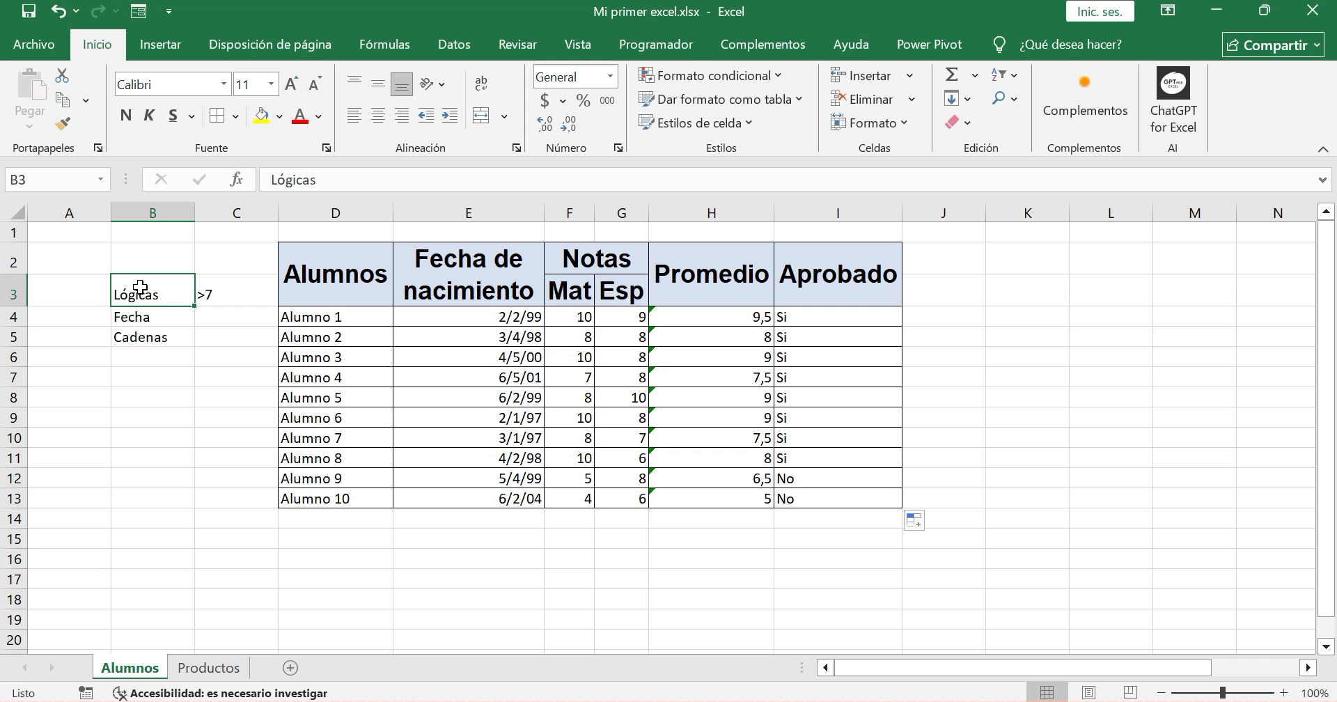
{"action": "left_click", "coordinate": [435, 319]}
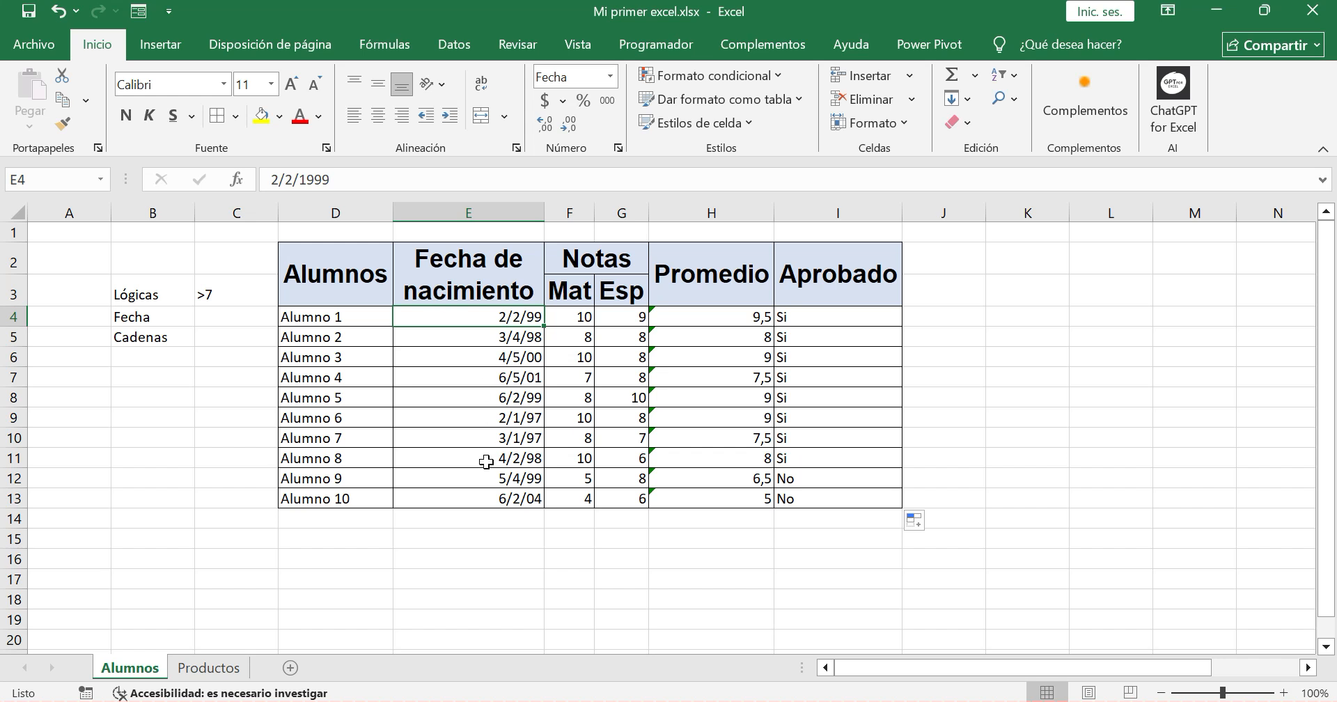
{"action": "left_click", "coordinate": [483, 554]}
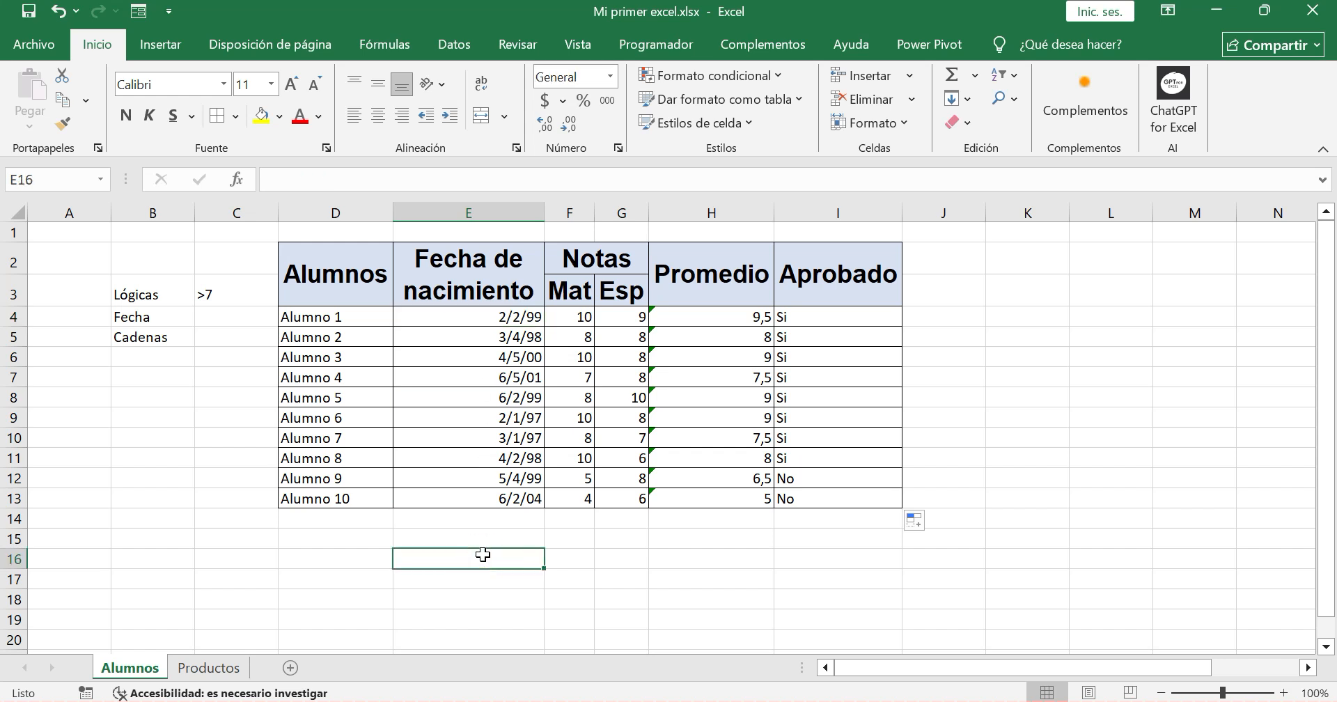
{"action": "type", "text": "=2"}
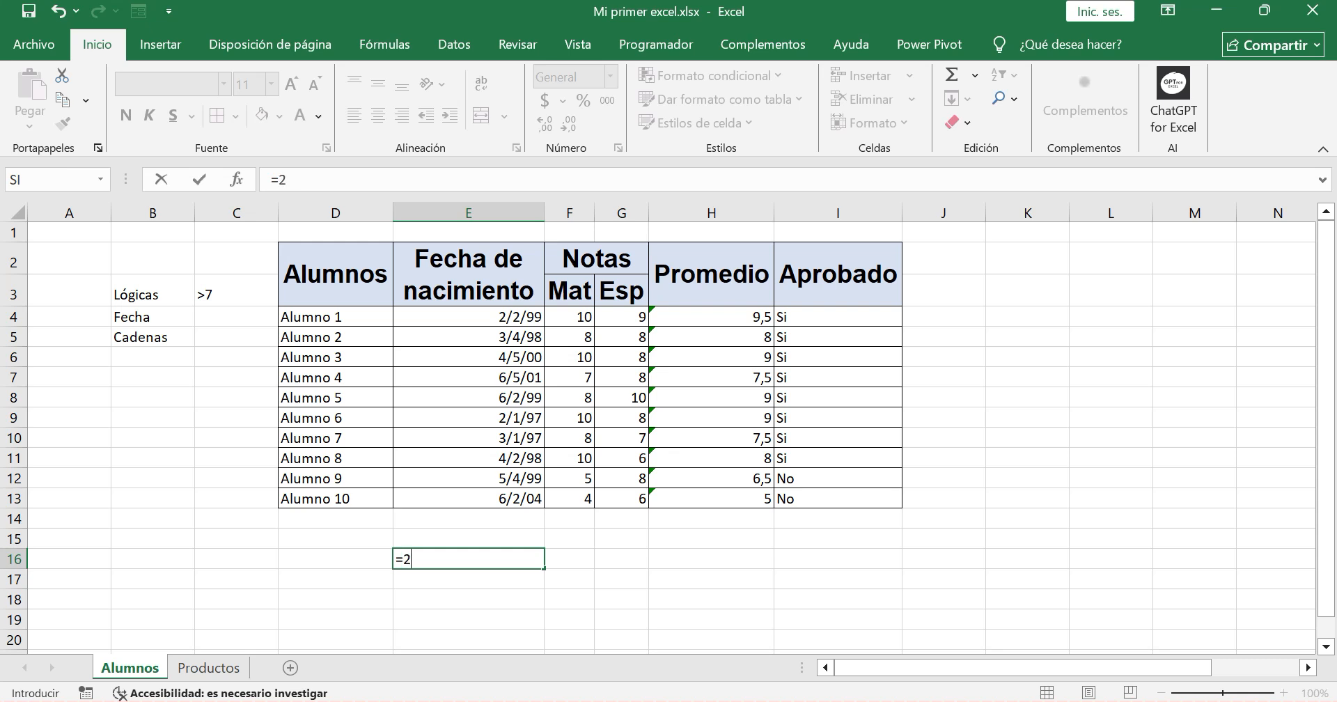
{"action": "type", "text": "025-1999"}
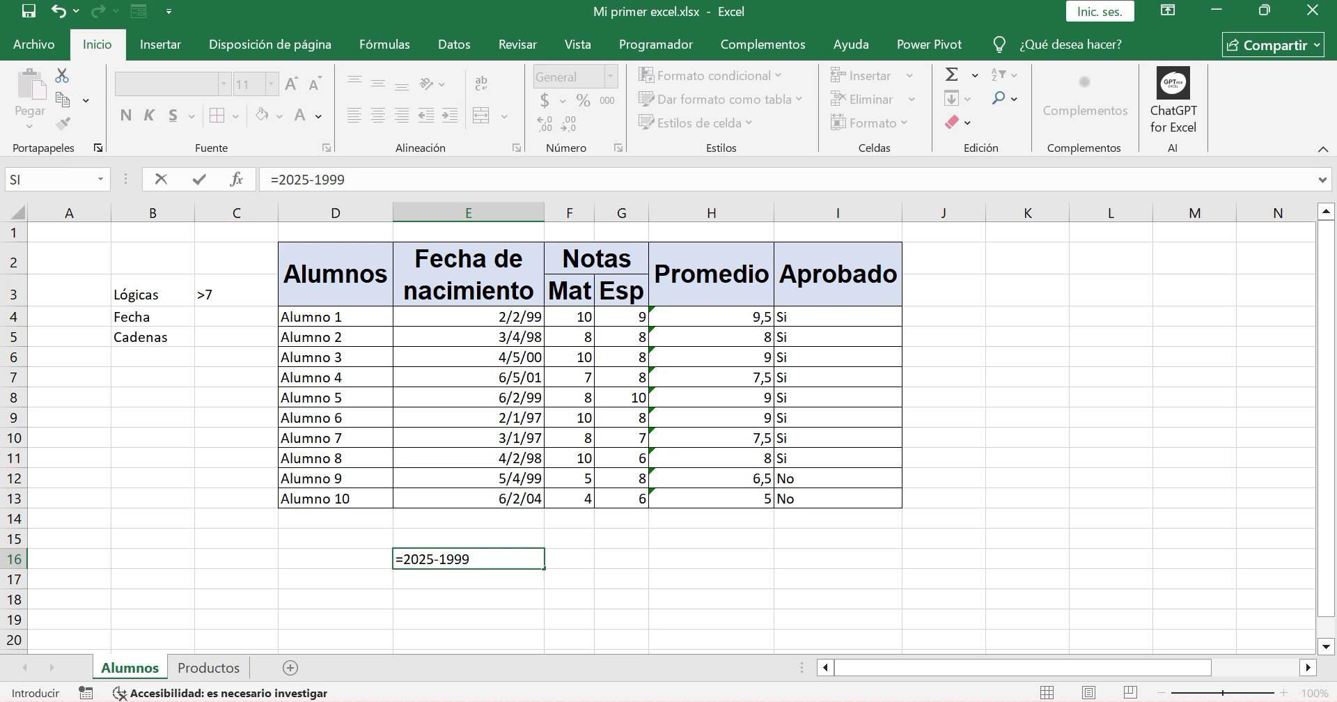
{"action": "key", "text": "Return"}
{"action": "left_click", "coordinate": [484, 555]}
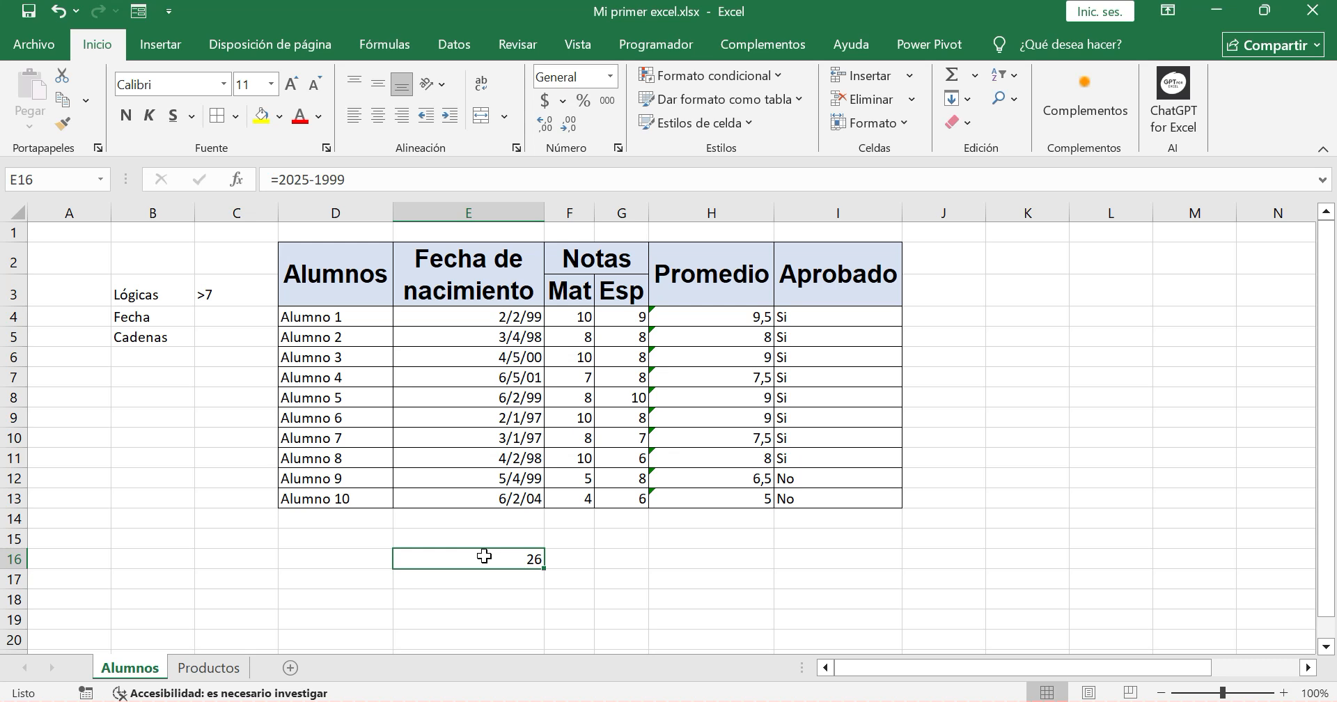
{"action": "key", "text": "Delete"}
Insert an empty column before the Alumnos column
{"action": "left_click", "coordinate": [351, 214]}
{"action": "right_click", "coordinate": [355, 217]}
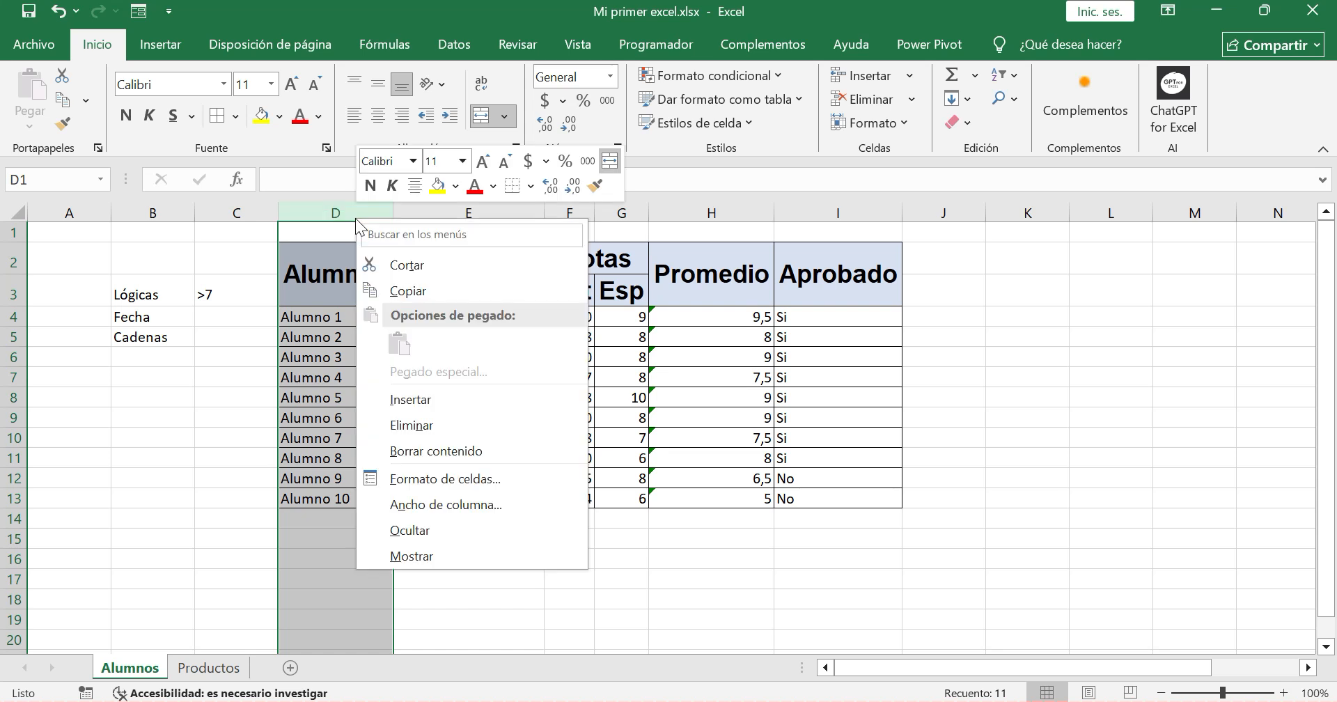
{"action": "left_click", "coordinate": [460, 399]}
Enter the function note dias360 in C4 beside Fecha
{"action": "left_click", "coordinate": [264, 322]}
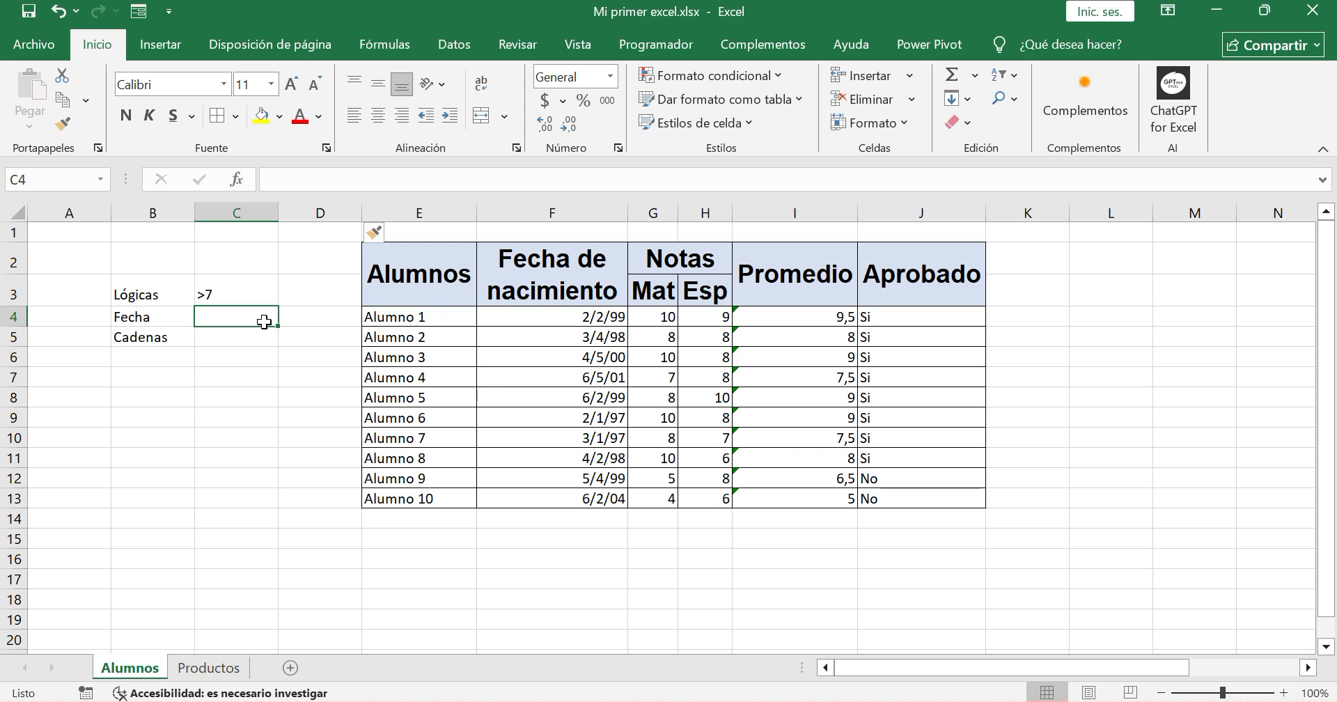
{"action": "type", "text": "dias"}
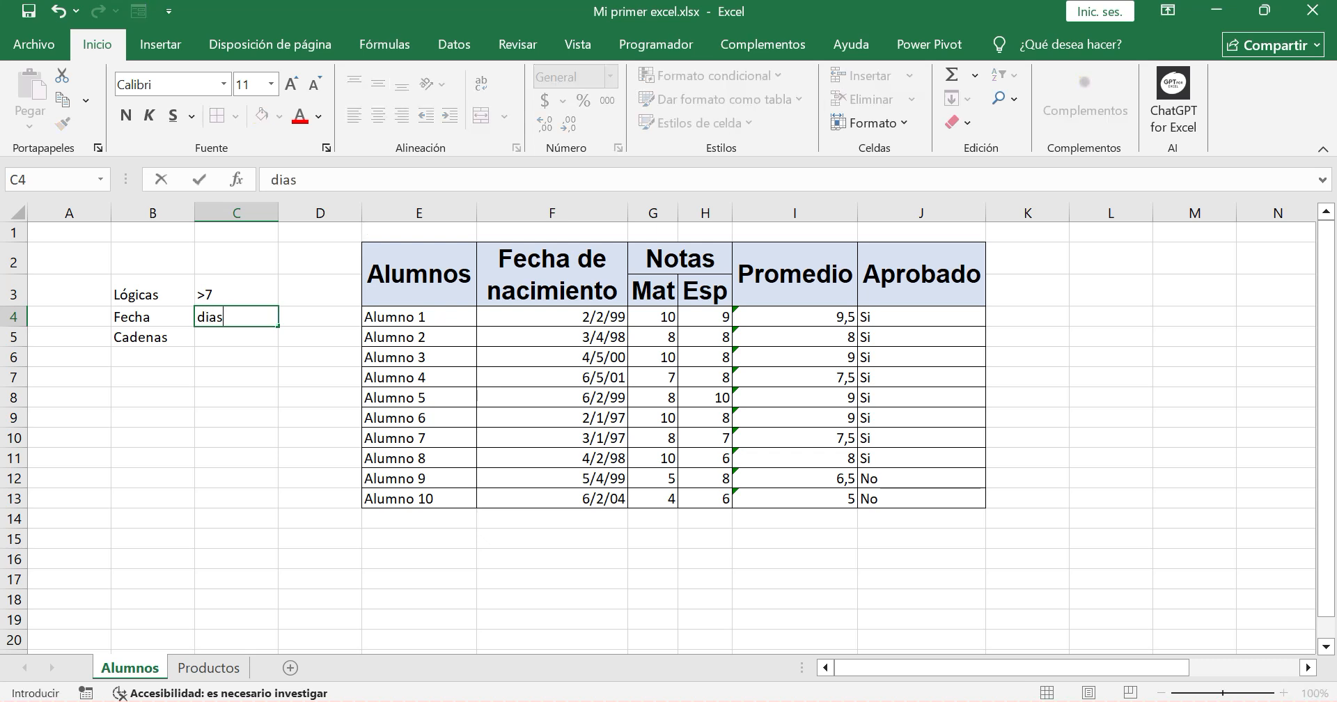
{"action": "type", "text": "360"}
{"action": "key", "text": "Return"}
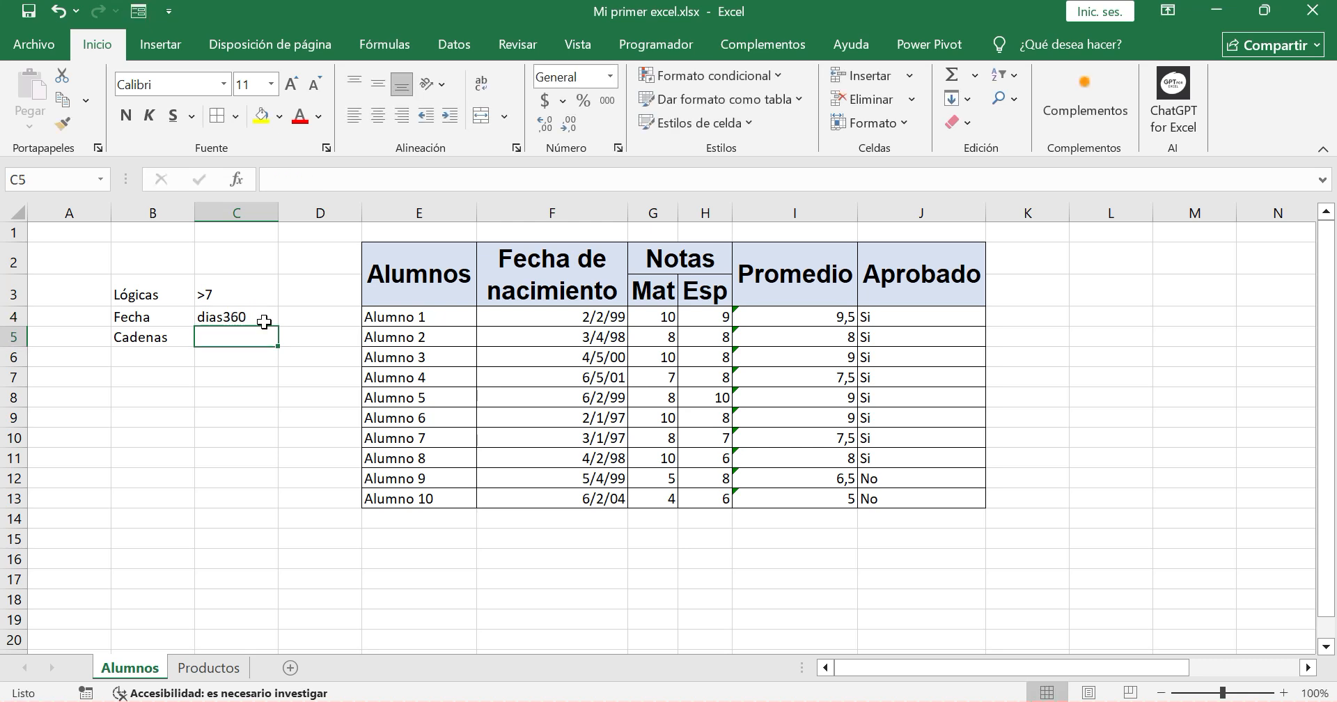
{"action": "left_click", "coordinate": [307, 317]}
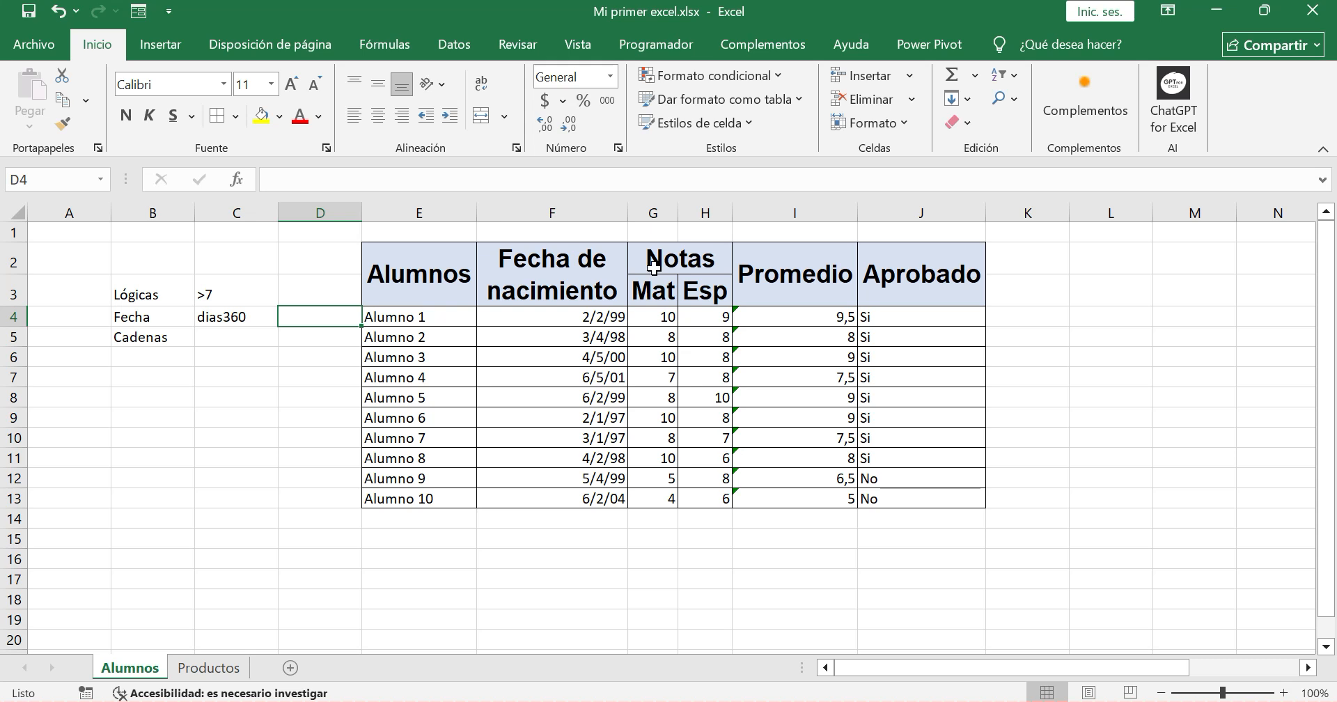
Insert a column between Alumnos and Fecha de nacimiento and give it the heading Años in F2
{"action": "left_click", "coordinate": [597, 216]}
{"action": "right_click", "coordinate": [597, 218]}
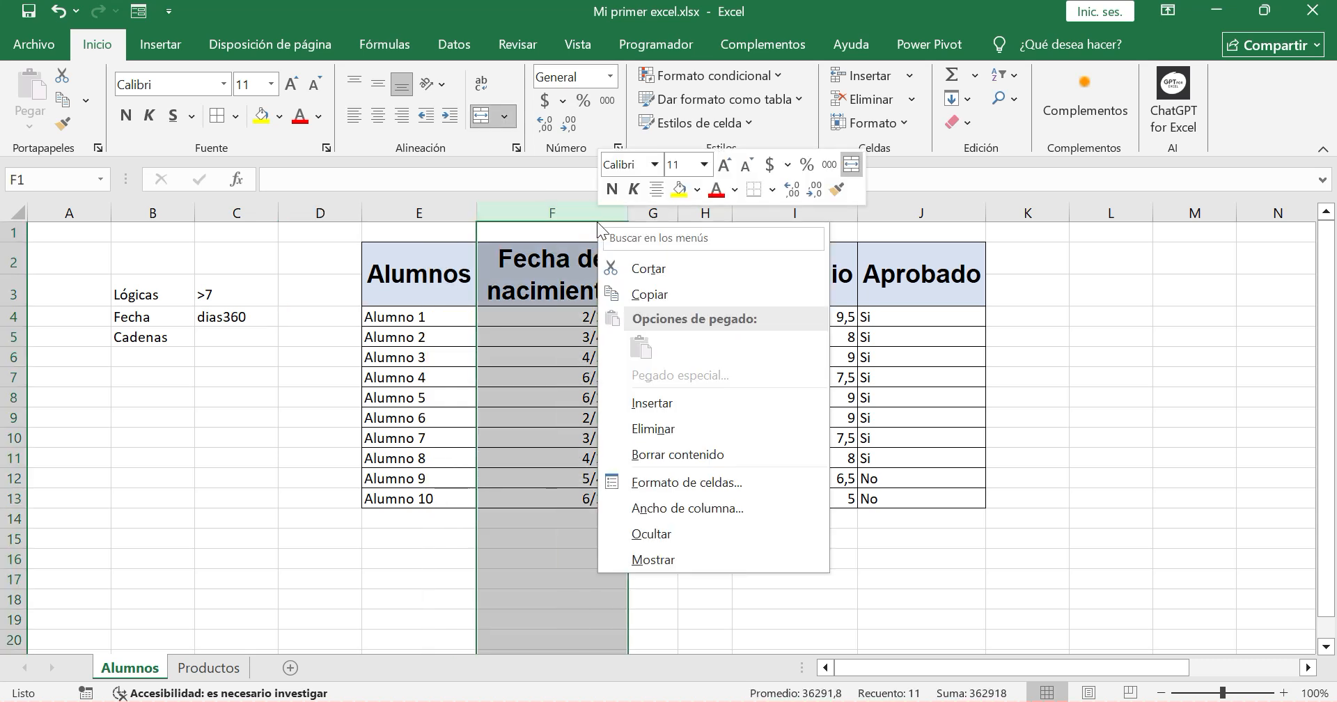
{"action": "left_click", "coordinate": [653, 391]}
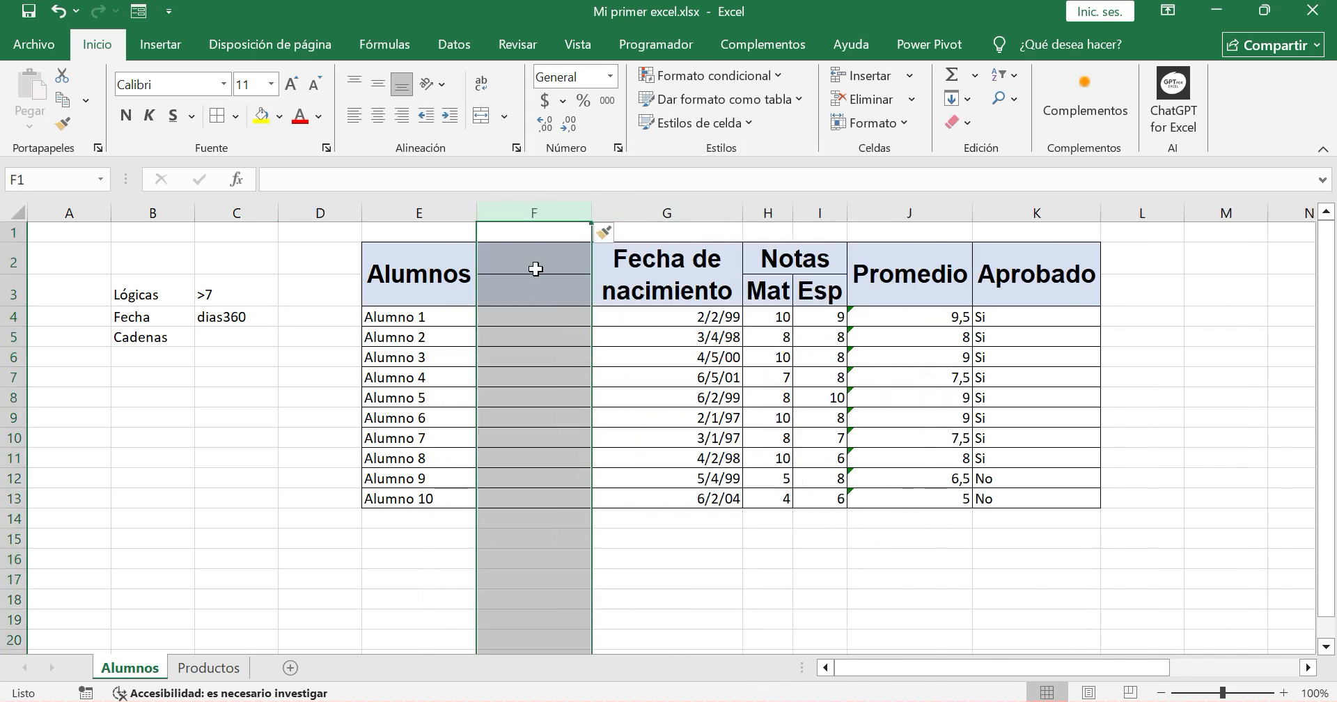
{"action": "left_click", "coordinate": [533, 266]}
{"action": "type", "text": "Años"}
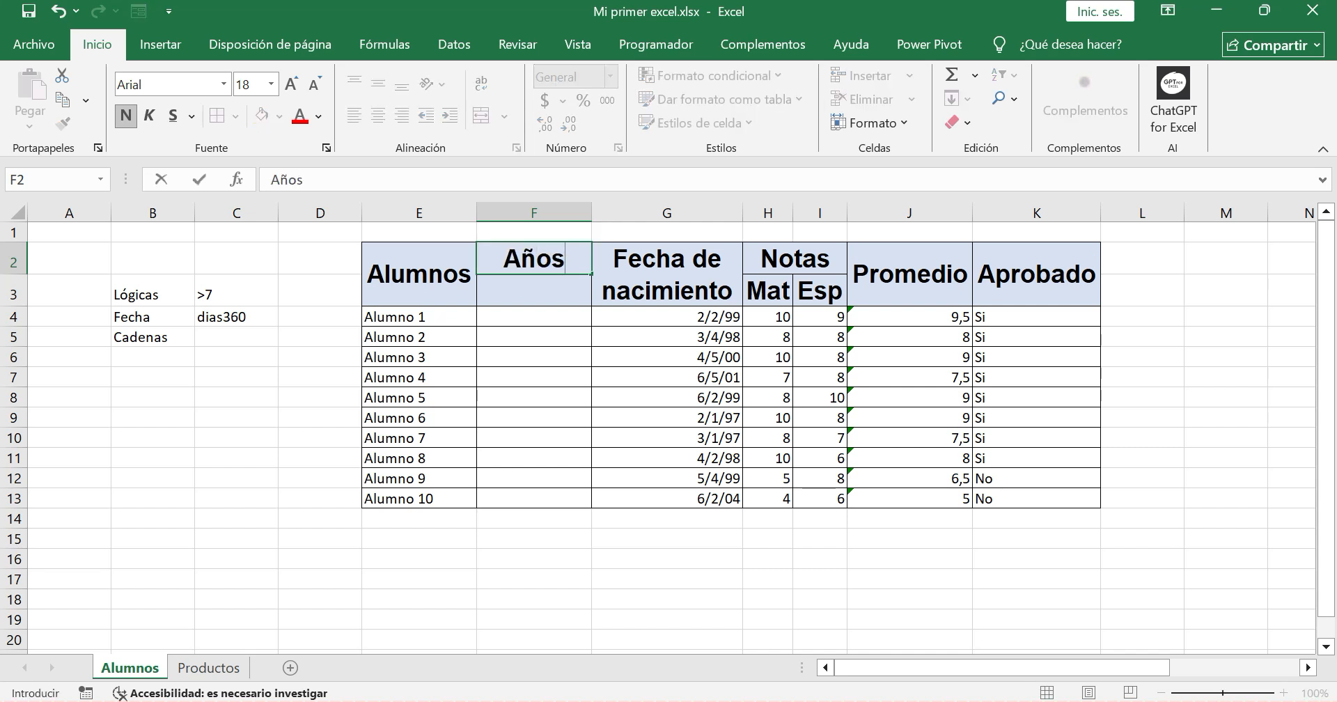
{"action": "key", "text": "Return"}
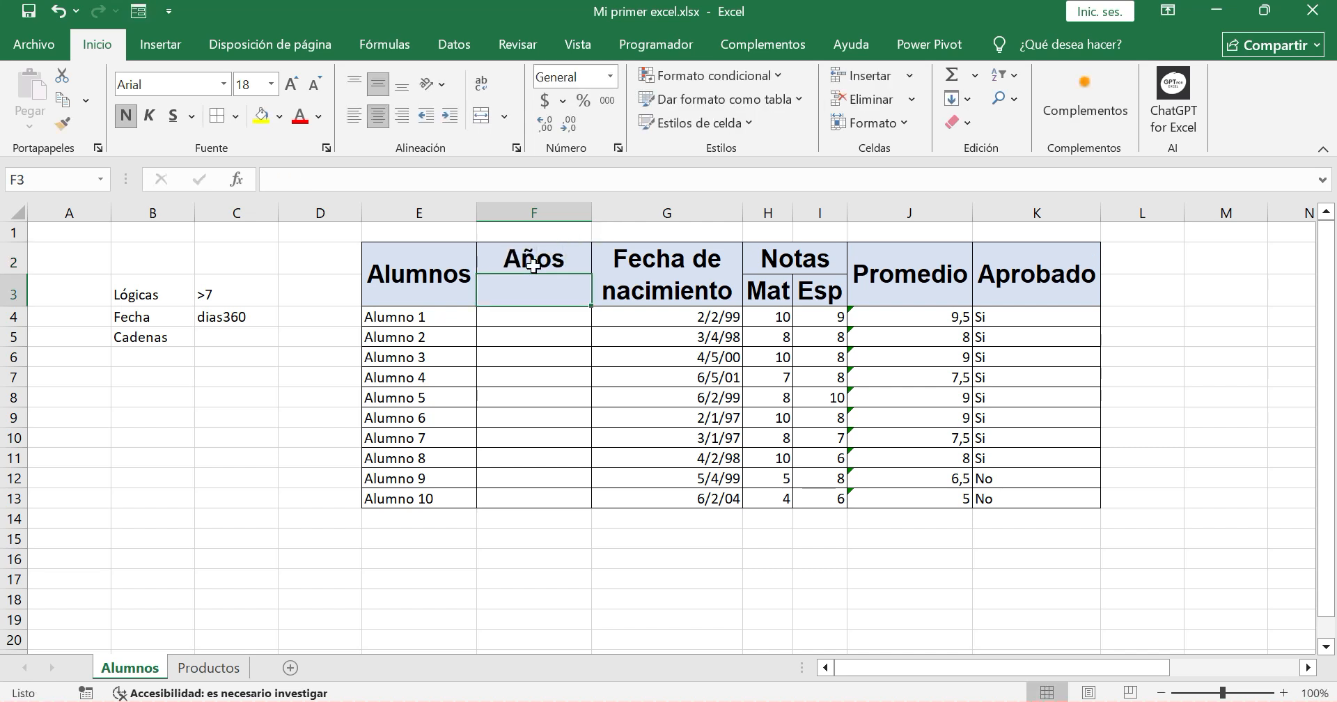
Merge the Años heading across F2:F3 and fit the column's width to it
{"action": "left_click_drag", "start_coordinate": [533, 259], "coordinate": [533, 277]}
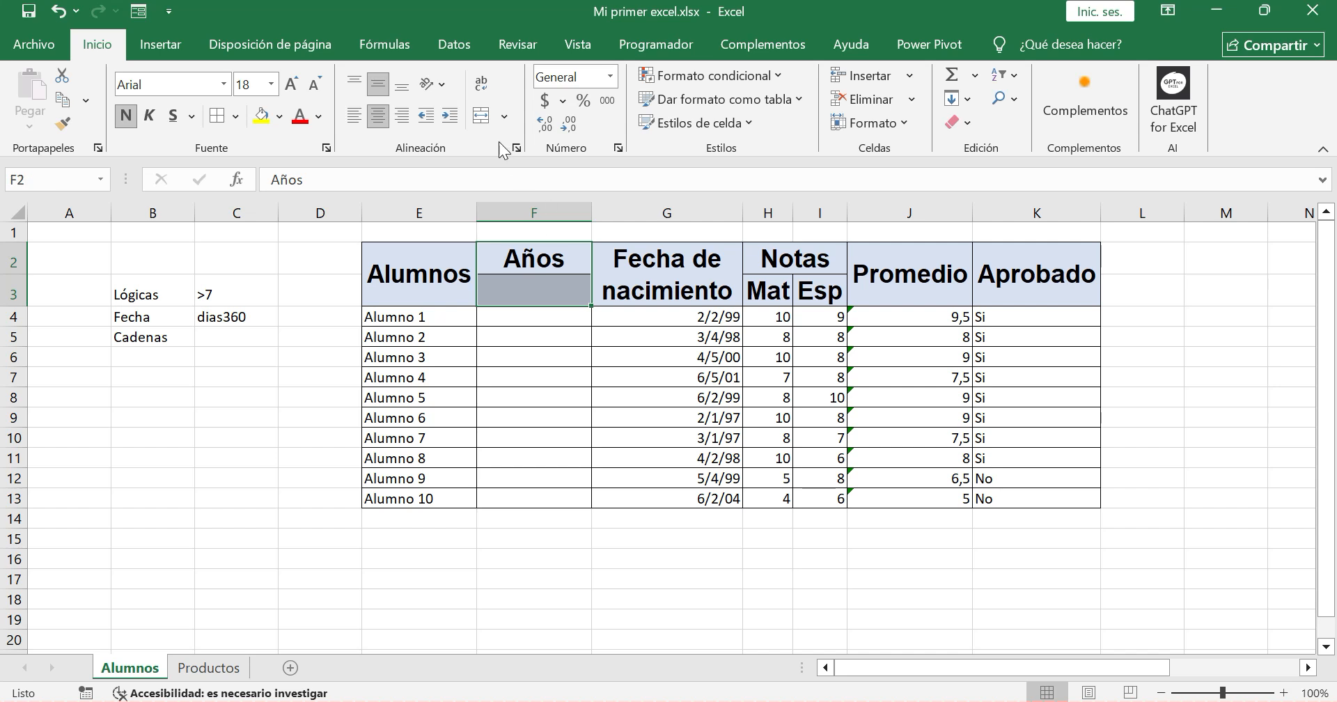
{"action": "left_click", "coordinate": [481, 115]}
{"action": "double_click", "coordinate": [593, 210]}
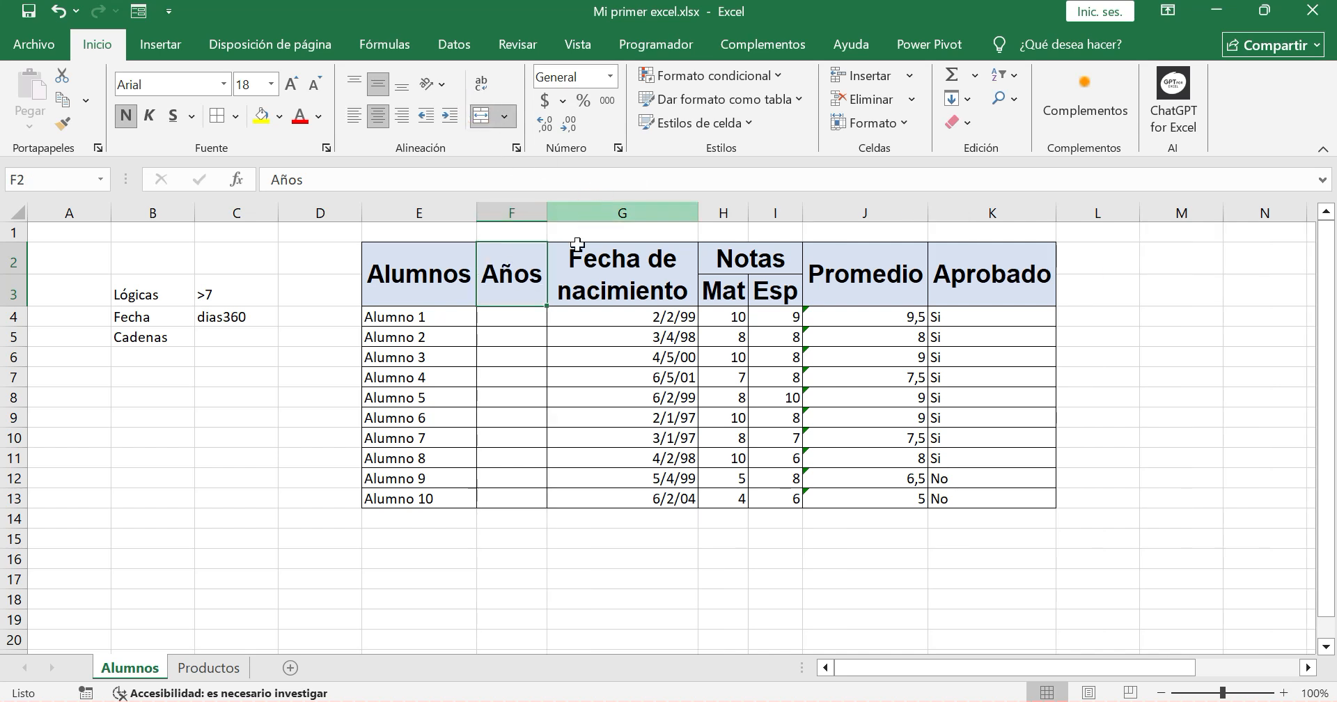
Start a formula in F4 and search the function library for "diferencia de años", "diferencia de fecha" and "restar fechas"
{"action": "left_click", "coordinate": [530, 319]}
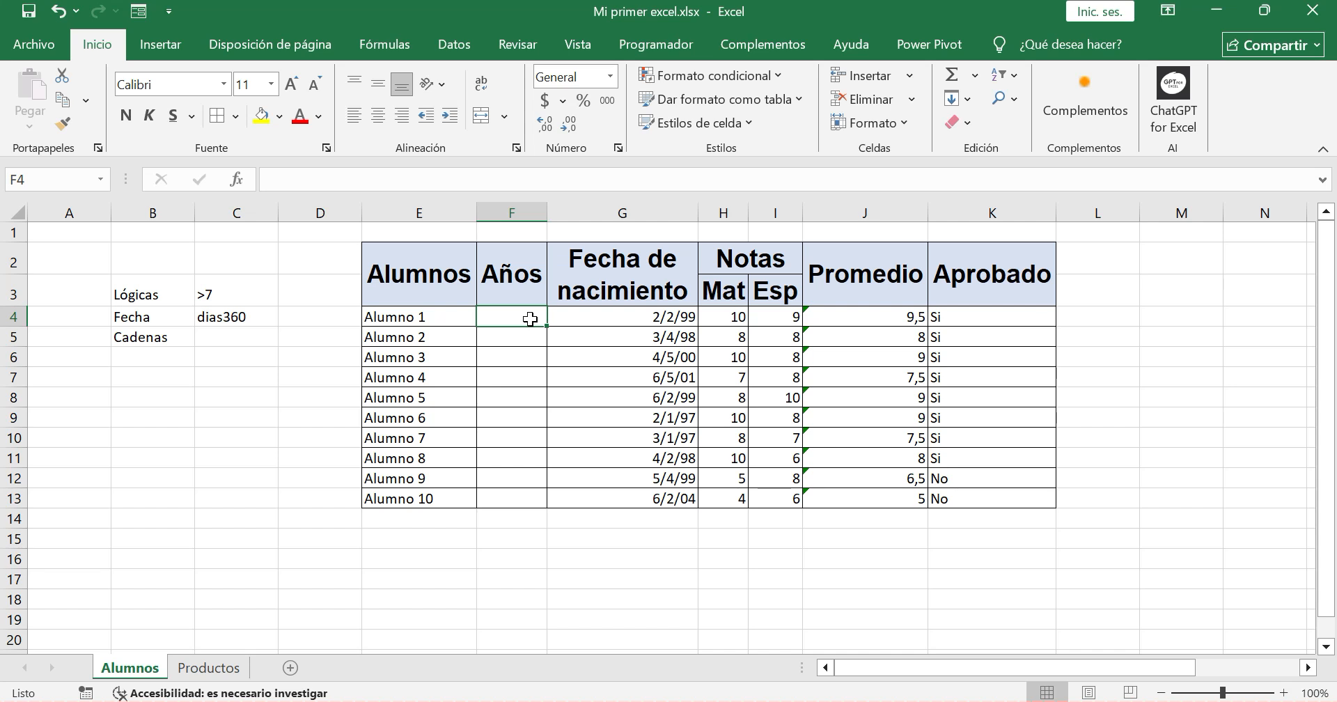
{"action": "type", "text": "="}
{"action": "left_click", "coordinate": [237, 181]}
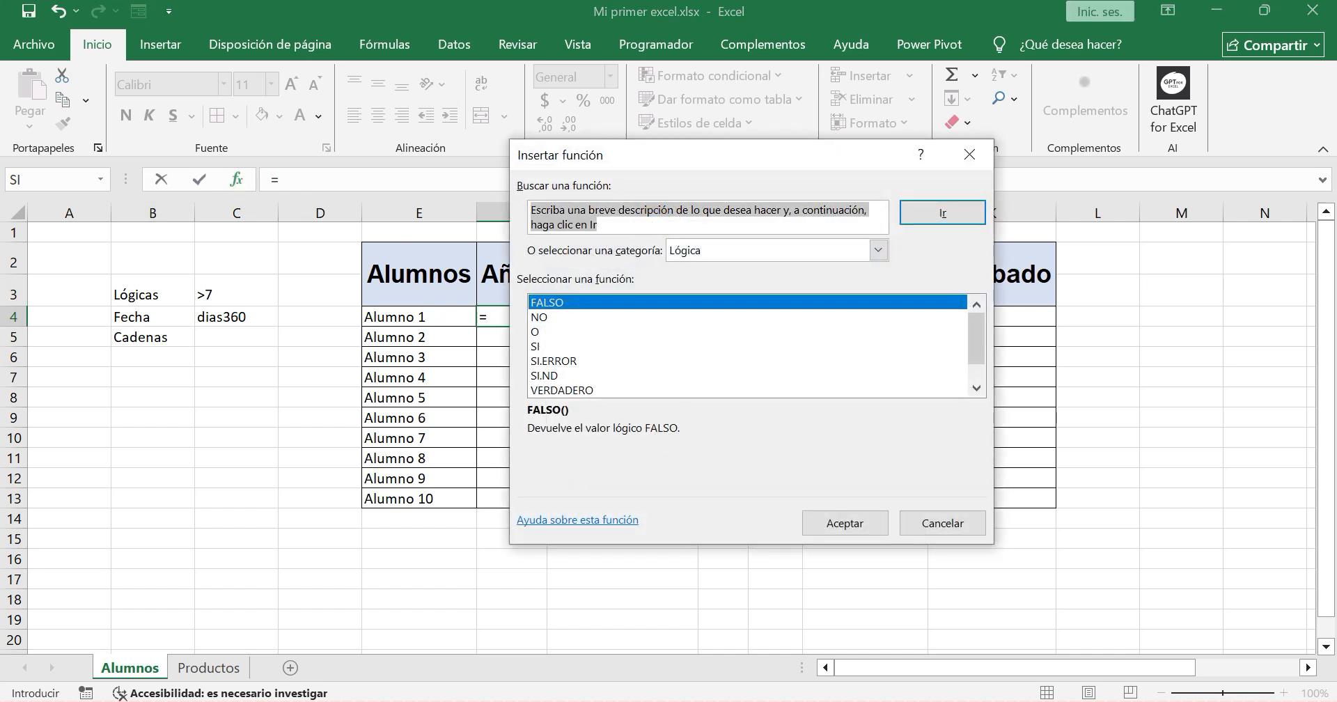
{"action": "type", "text": "diferencia de años"}
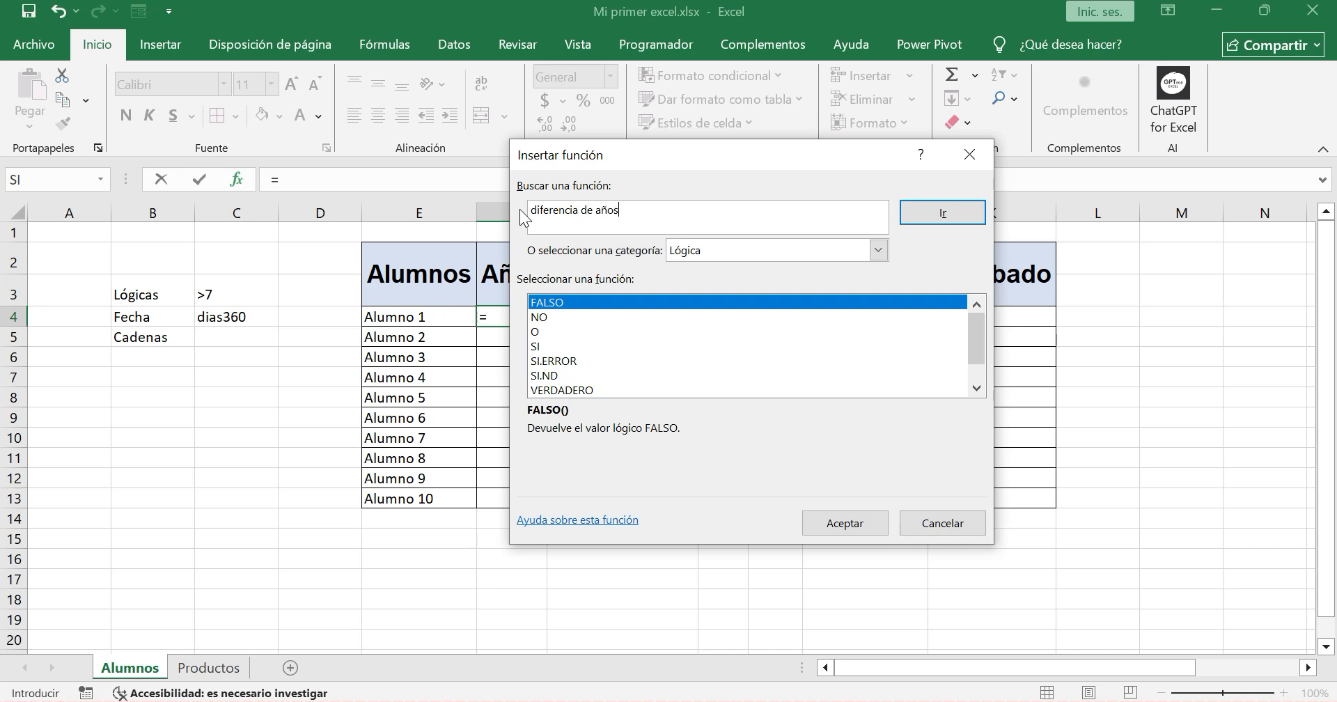
{"action": "key", "text": "Return"}
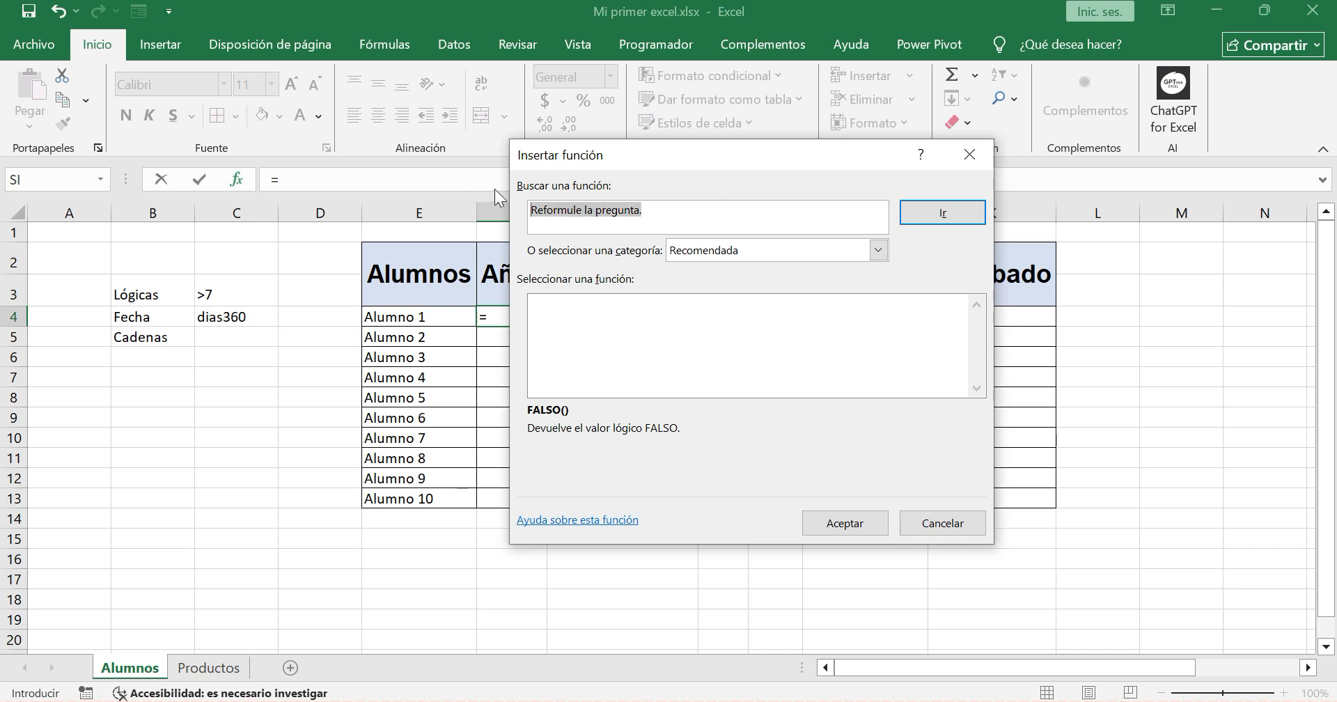
{"action": "type", "text": "diferencia de fecha"}
{"action": "key", "text": "Return"}
{"action": "left_click", "coordinate": [670, 220]}
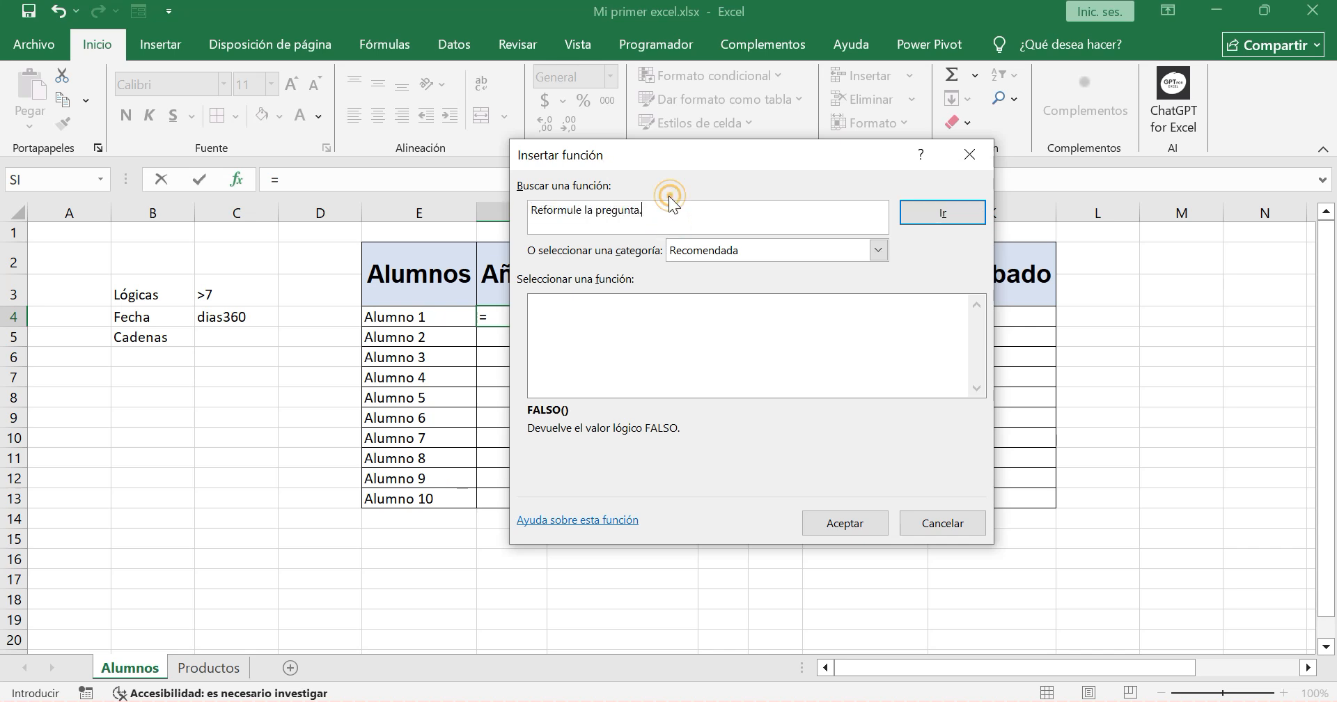
{"action": "left_click_drag", "start_coordinate": [655, 209], "coordinate": [529, 210]}
{"action": "type", "text": "resta"}
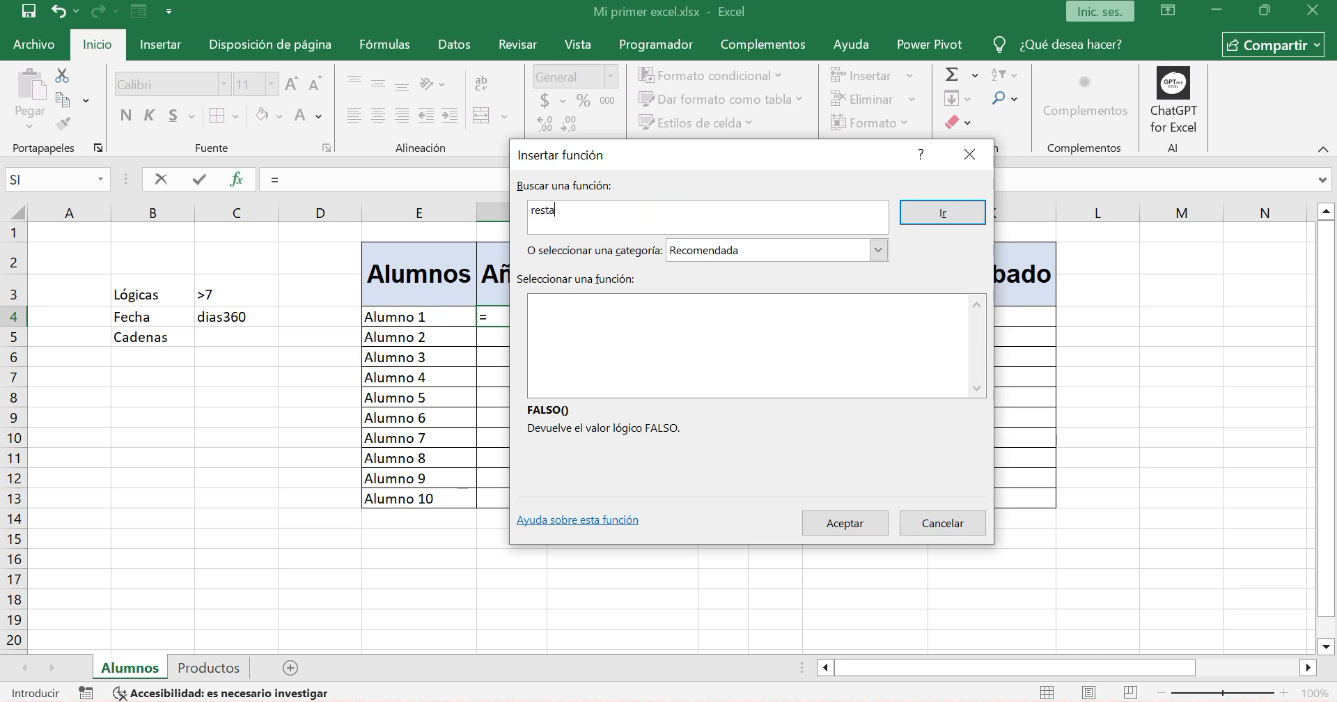
{"action": "type", "text": "r fechas"}
{"action": "key", "text": "Return"}
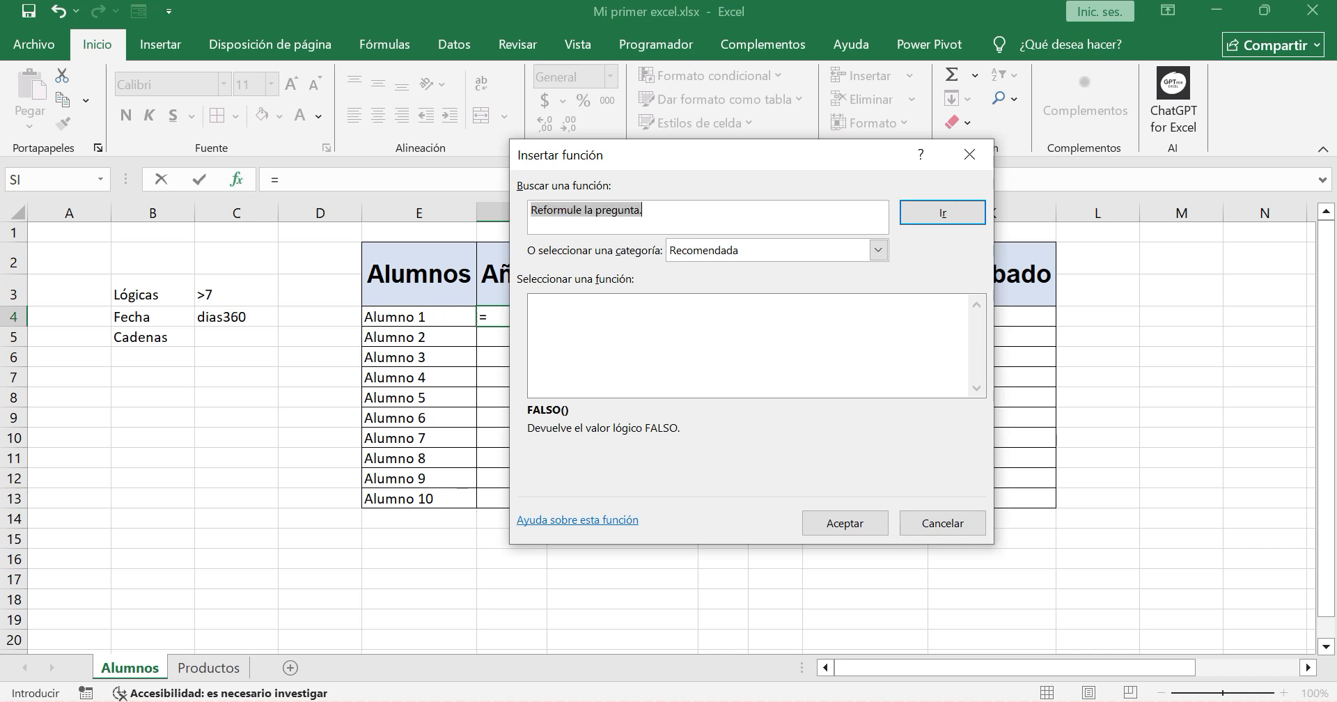
Set the function category to Todo, search for "diferencia de días" and close the function search without inserting anything
{"action": "left_click", "coordinate": [878, 250]}
{"action": "left_click", "coordinate": [776, 283]}
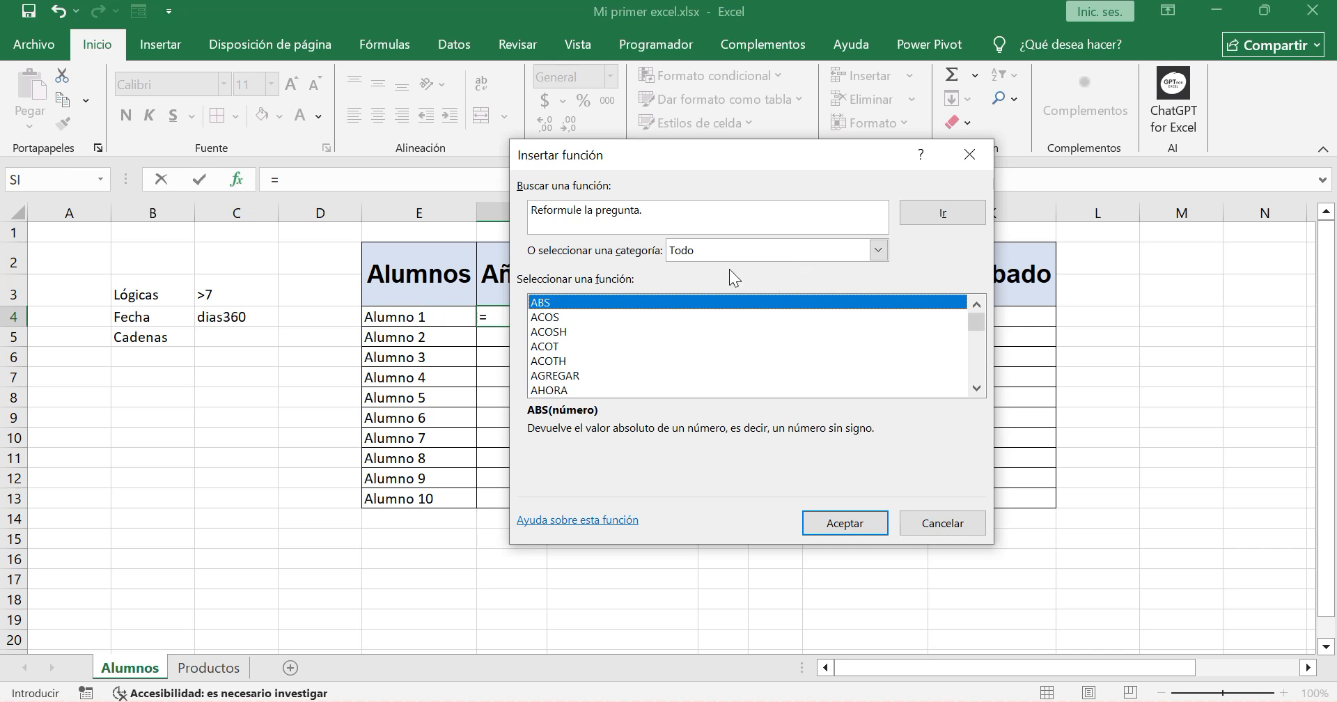
{"action": "left_click_drag", "start_coordinate": [671, 213], "coordinate": [529, 212]}
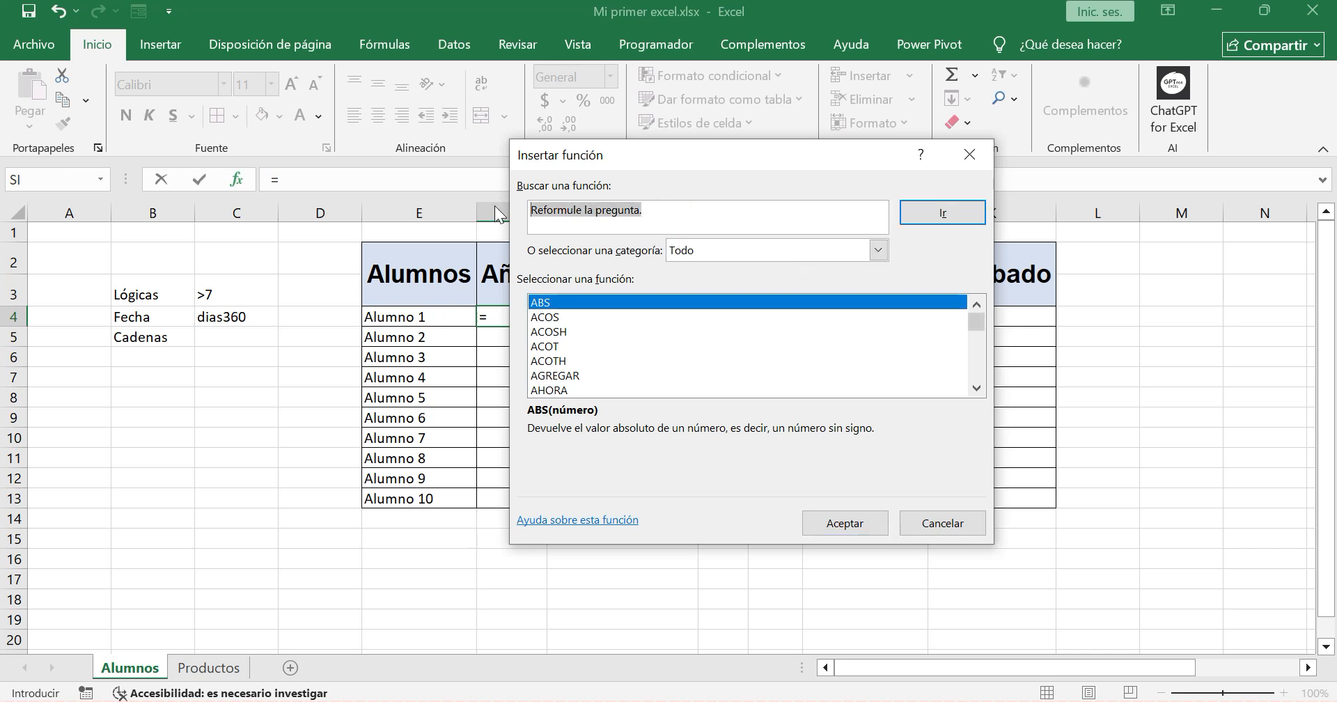
{"action": "type", "text": "diferencia "}
{"action": "type", "text": "de d"}
{"action": "type", "text": "ias"}
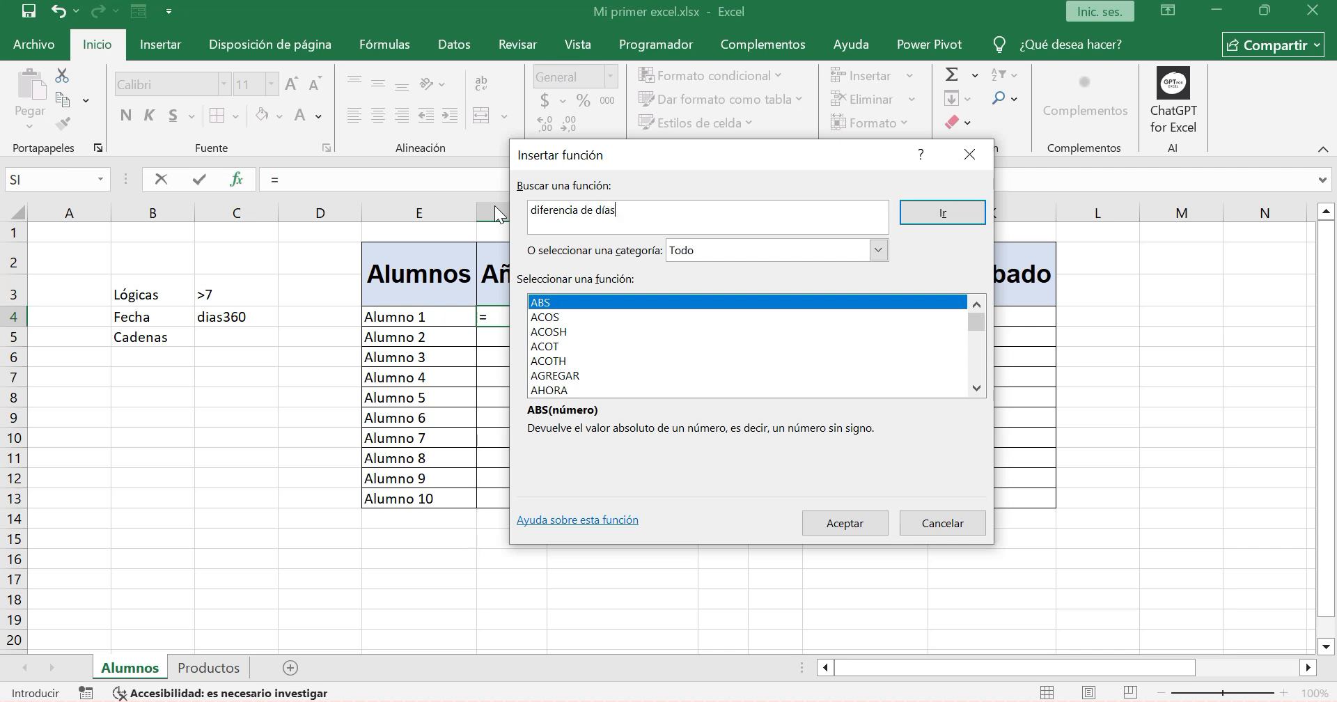
{"action": "key", "text": "Return"}
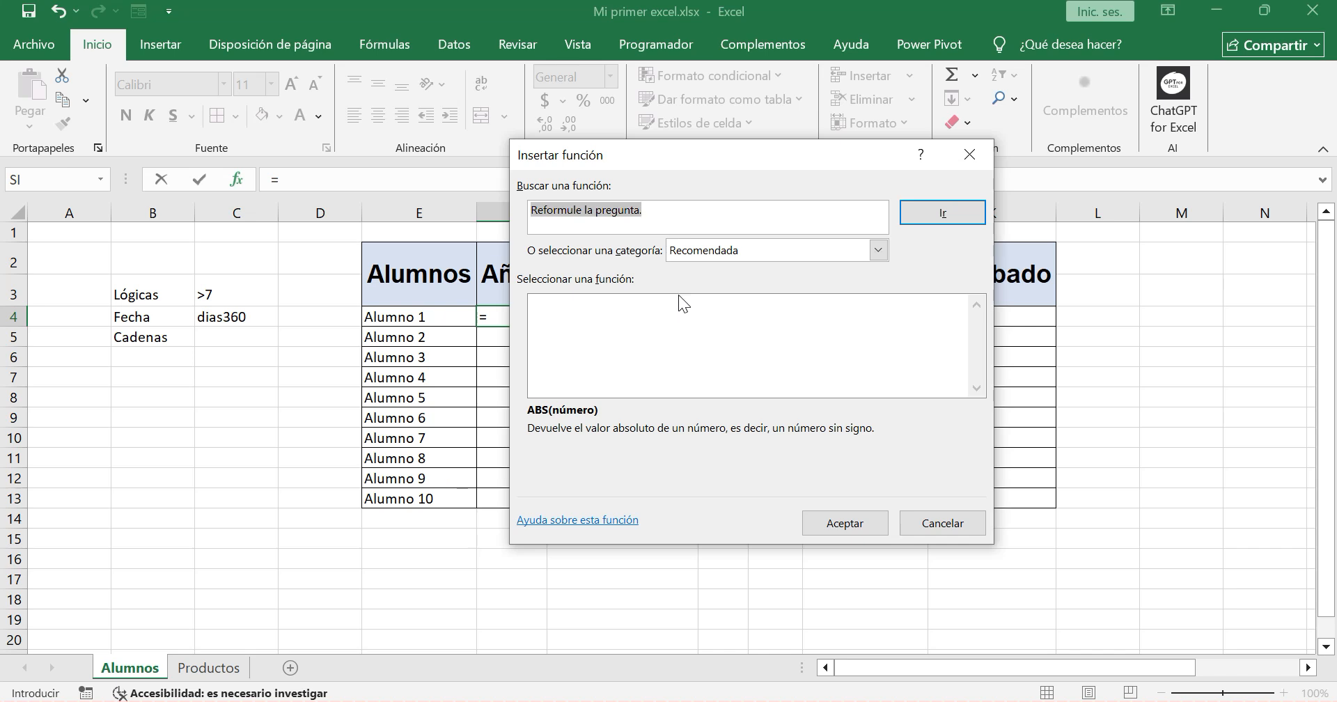
{"action": "left_click", "coordinate": [967, 155]}
Enter =dias360(G4;hoy()) in F4 to count the days between Alumno 1's birth date and today
{"action": "left_click", "coordinate": [263, 317]}
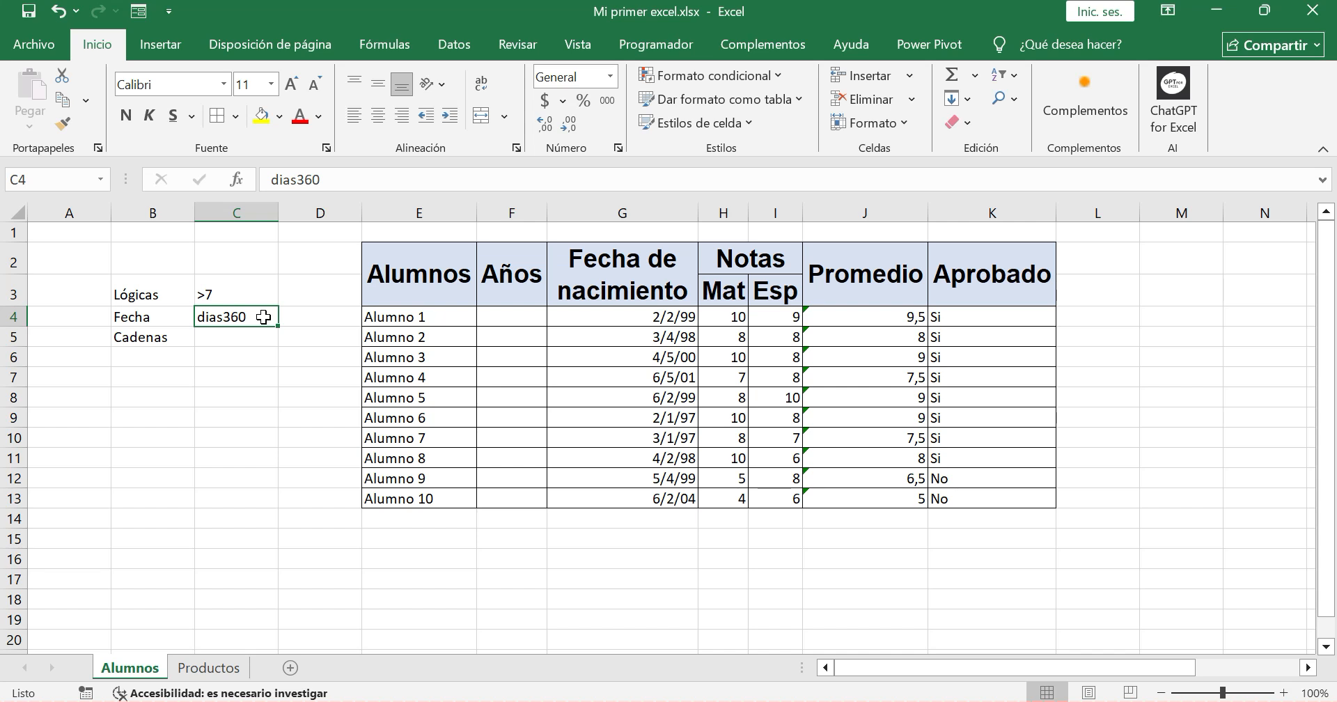
{"action": "left_click", "coordinate": [501, 316]}
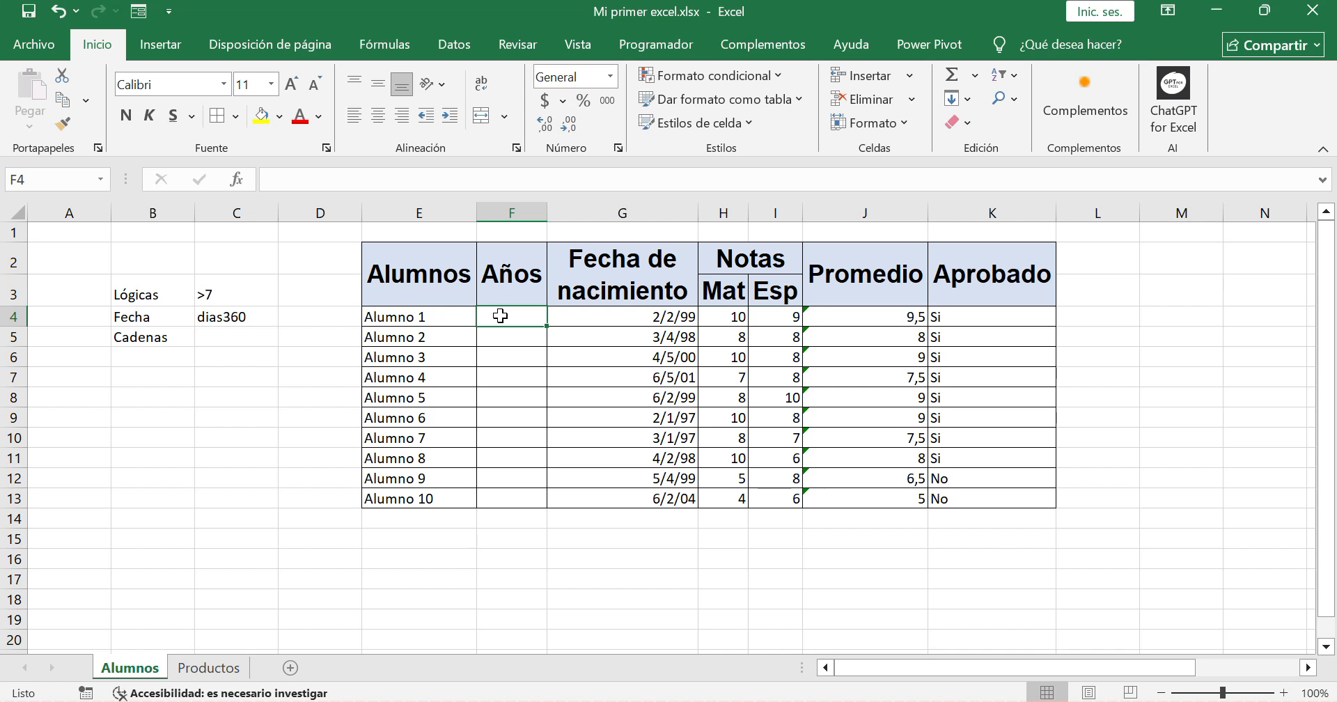
{"action": "type", "text": "="}
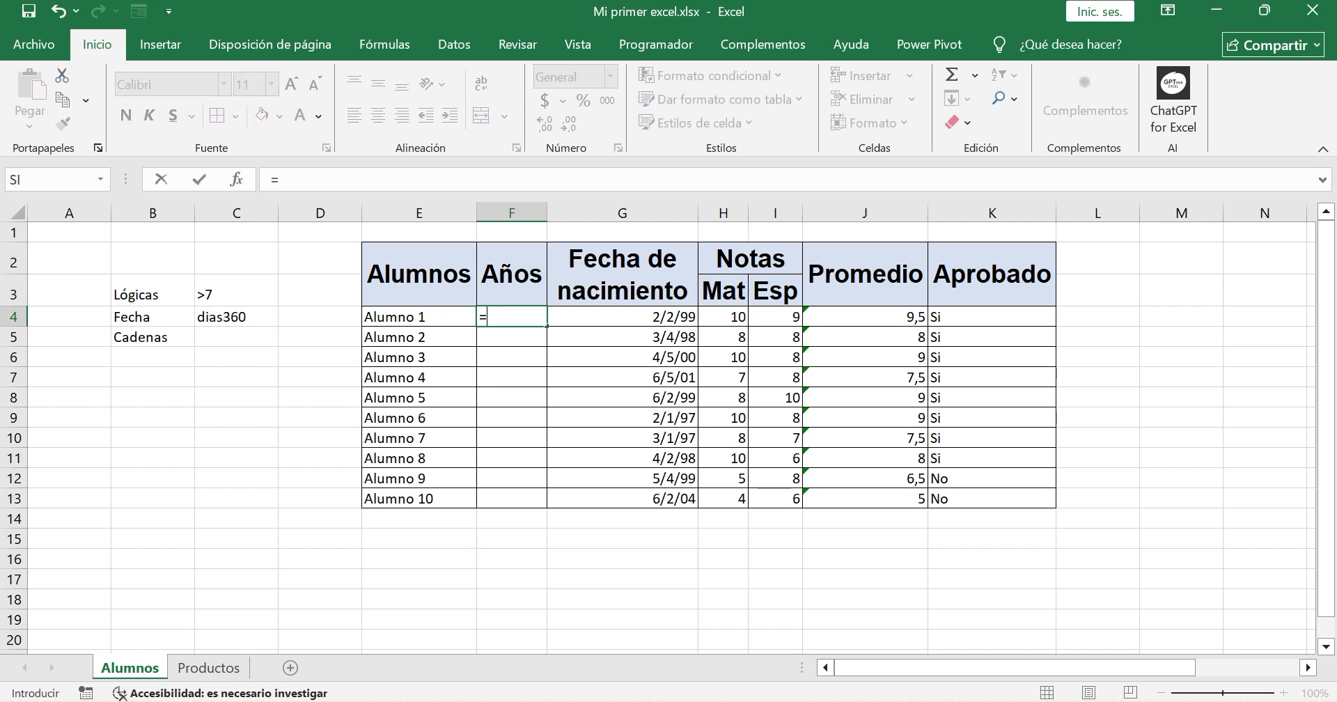
{"action": "type", "text": "dias"}
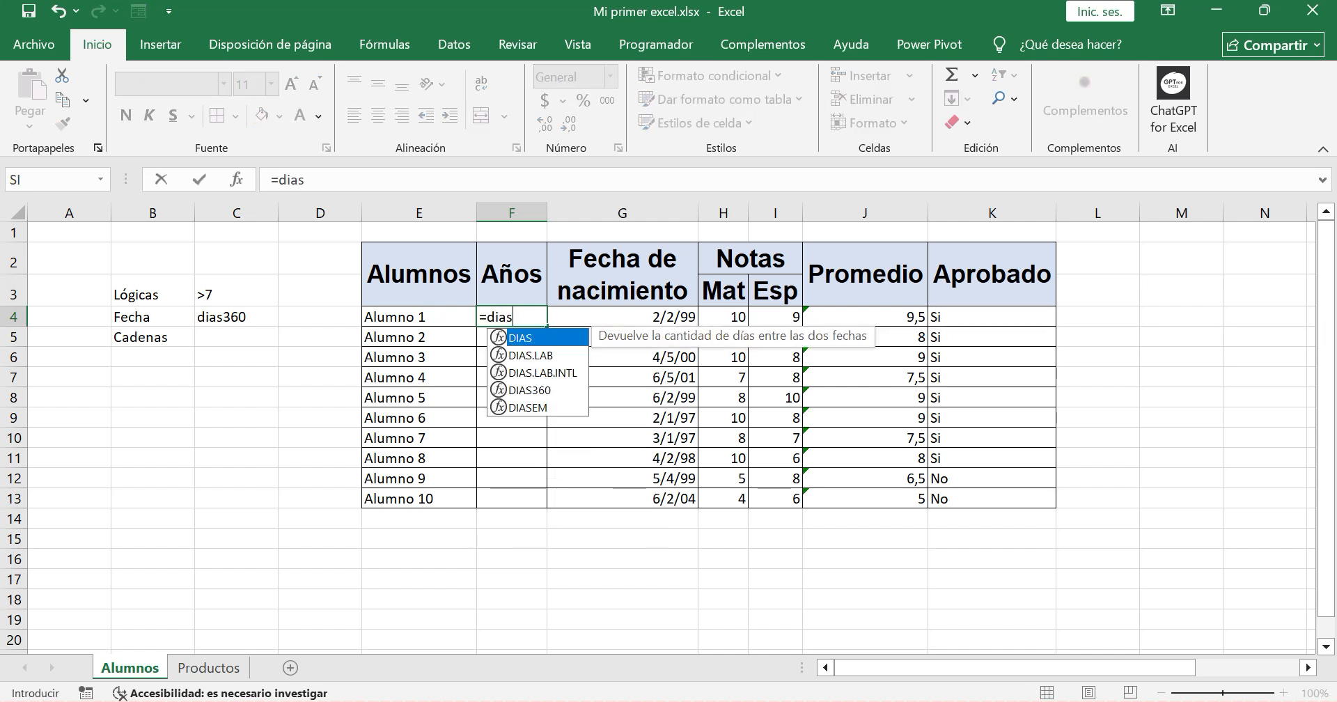
{"action": "type", "text": "360"}
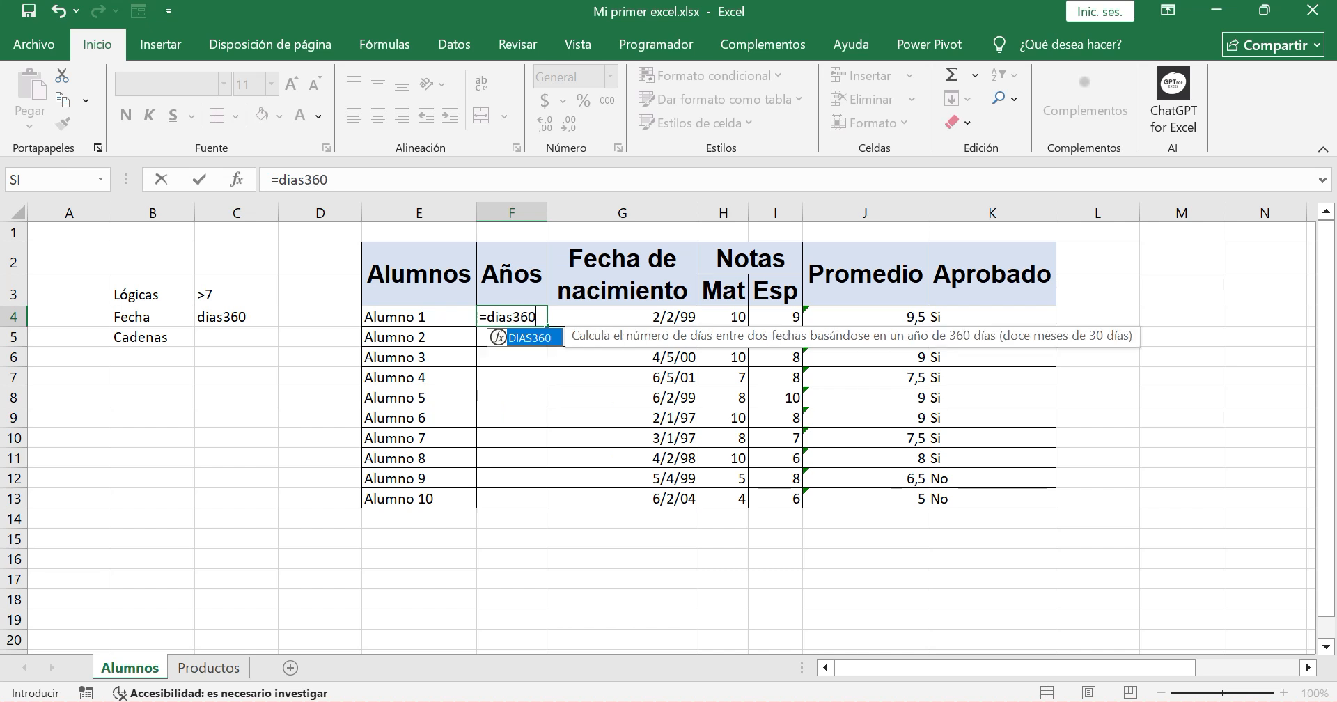
{"action": "type", "text": "("}
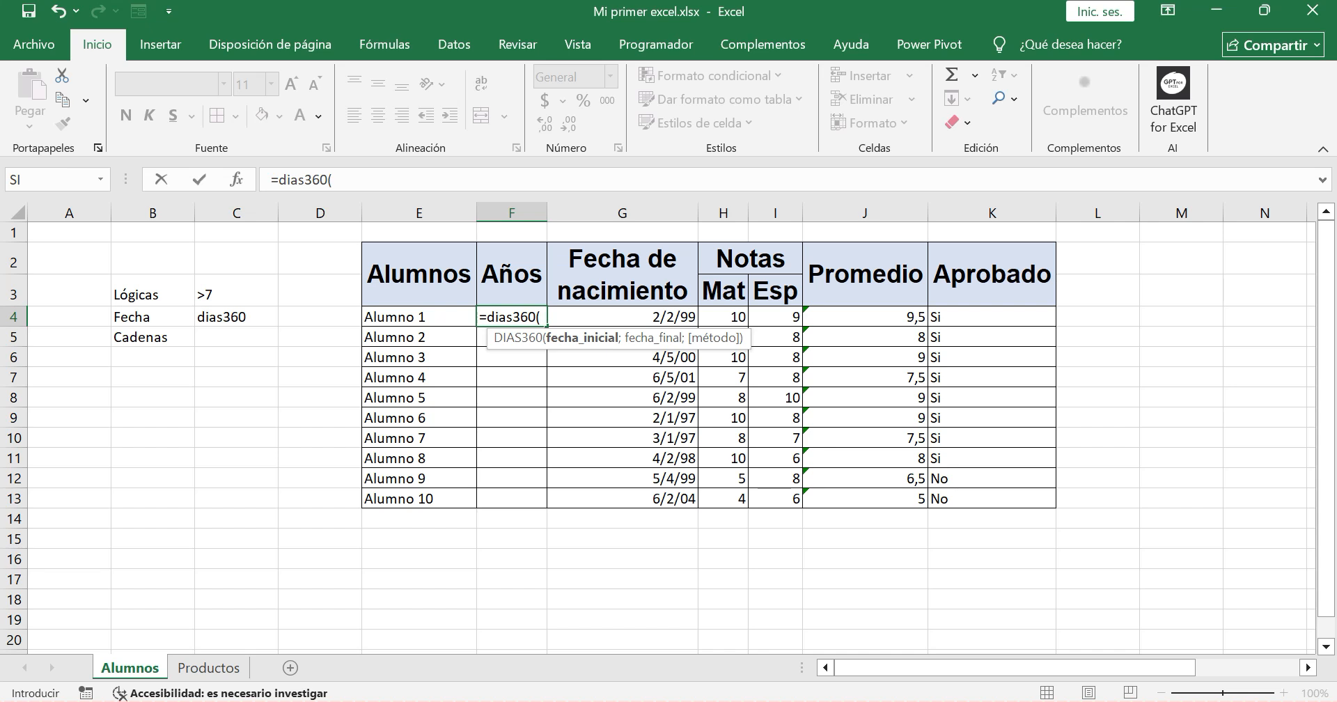
{"action": "left_click", "coordinate": [610, 317]}
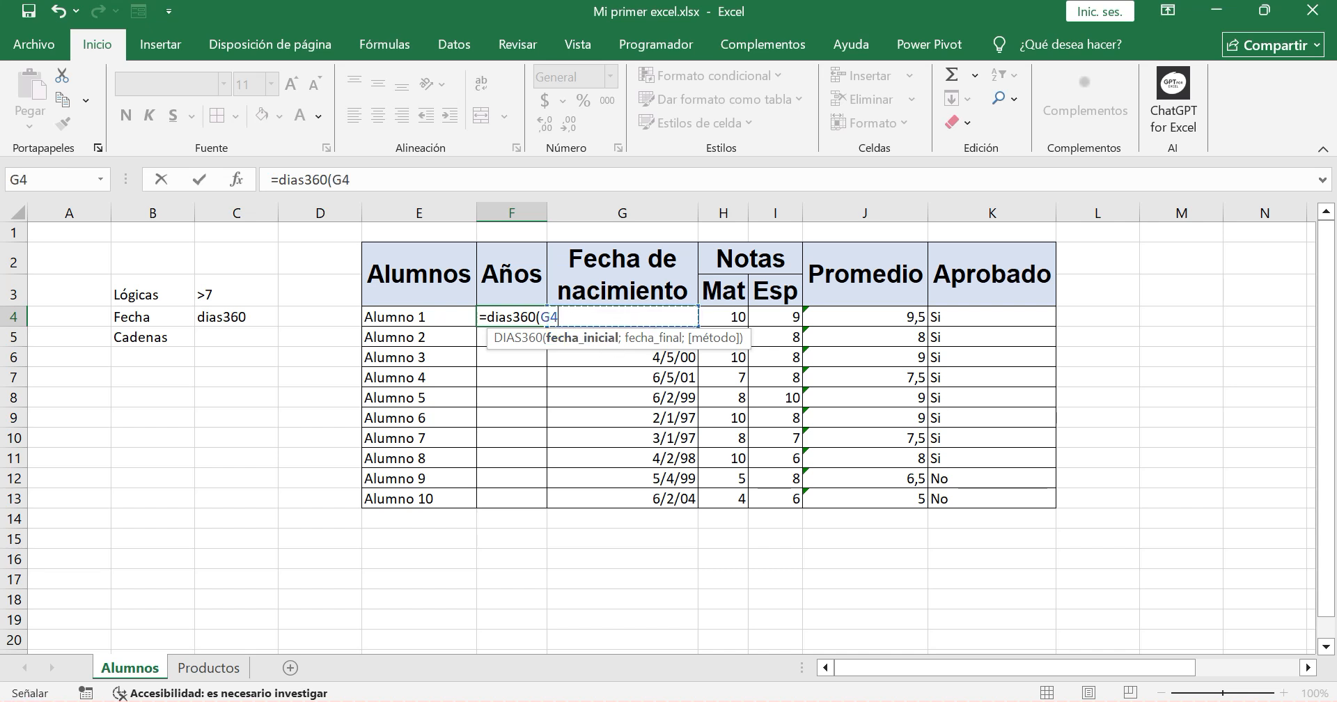
{"action": "type", "text": ";"}
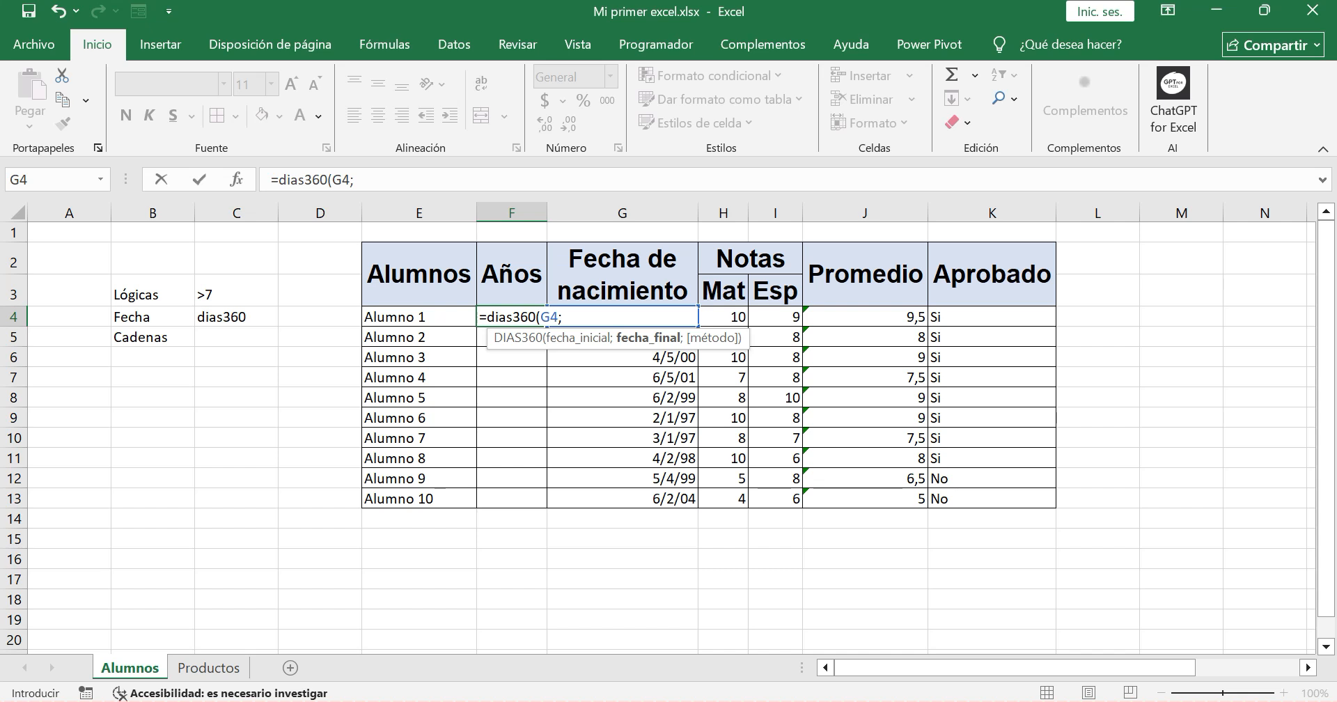
{"action": "type", "text": "hoy()"}
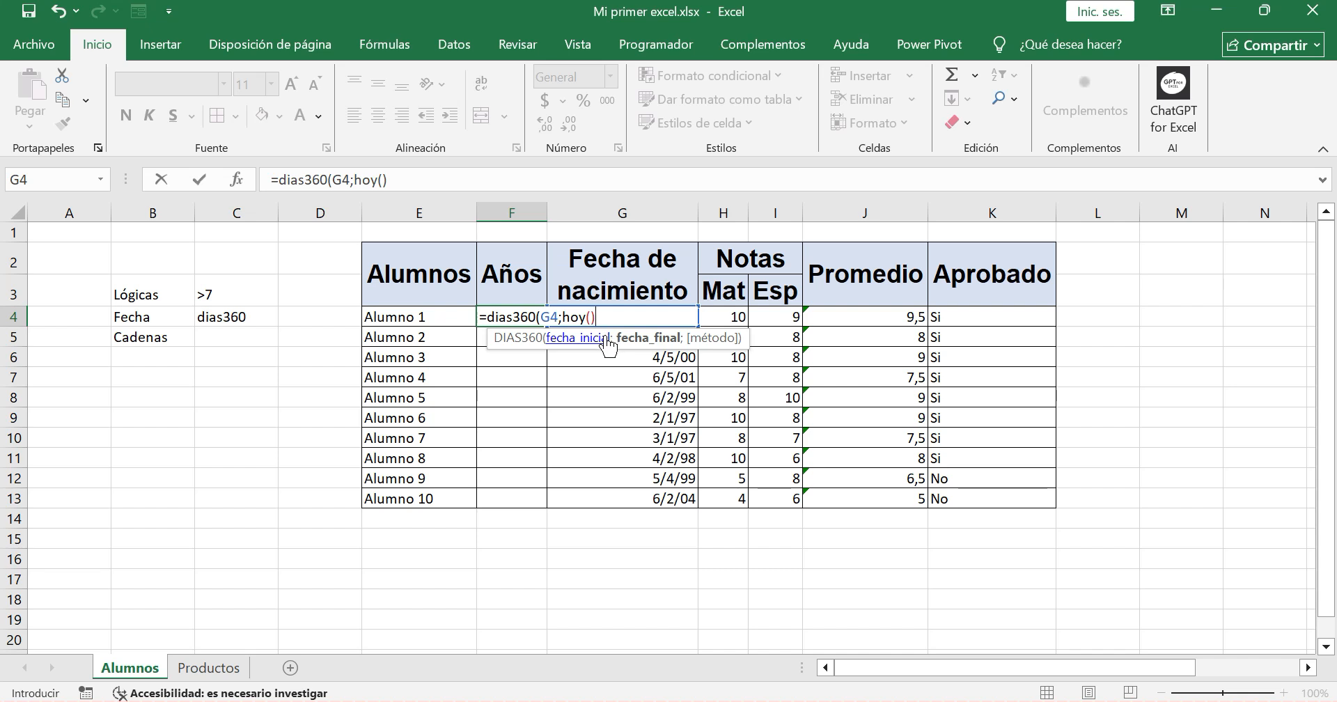
{"action": "key", "text": "Return"}
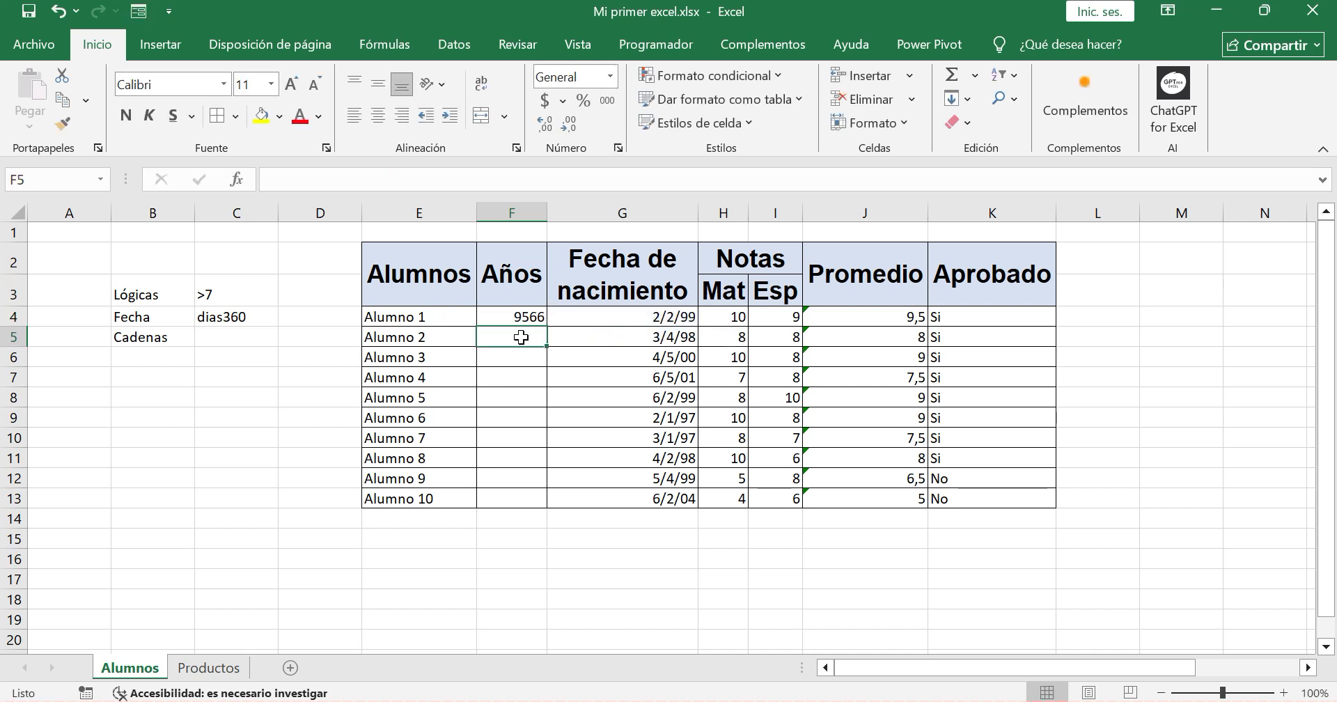
Try the F4 formula with its date arguments swapped, as =DIAS360(HOY();G4)
{"action": "left_click", "coordinate": [514, 315]}
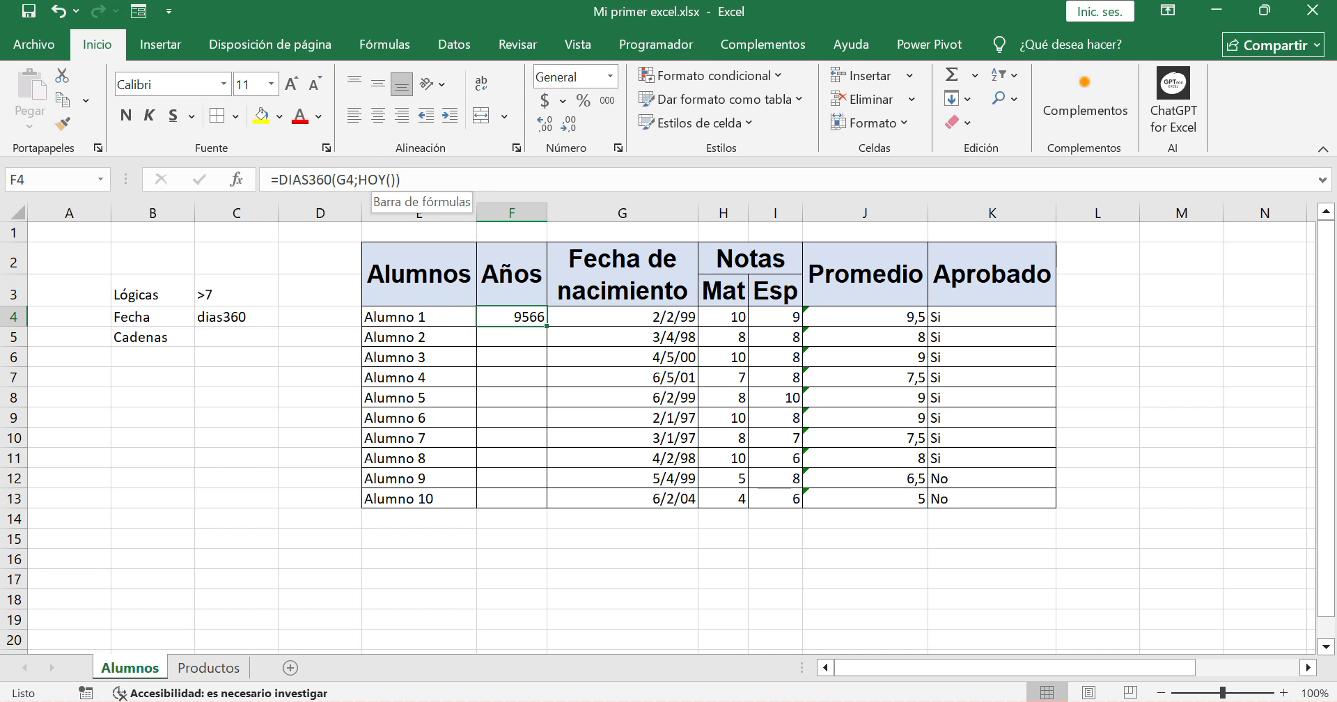
{"action": "left_click_drag", "start_coordinate": [337, 180], "coordinate": [396, 180]}
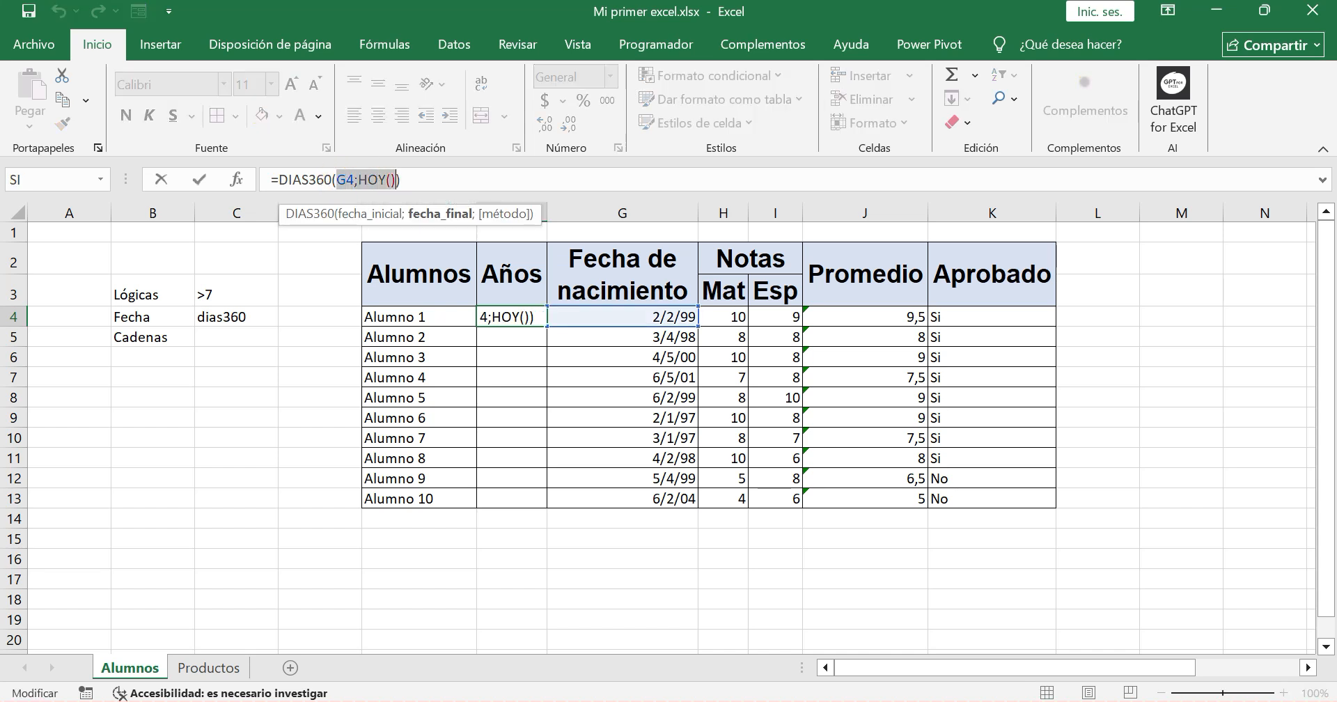
{"action": "type", "text": "hoy"}
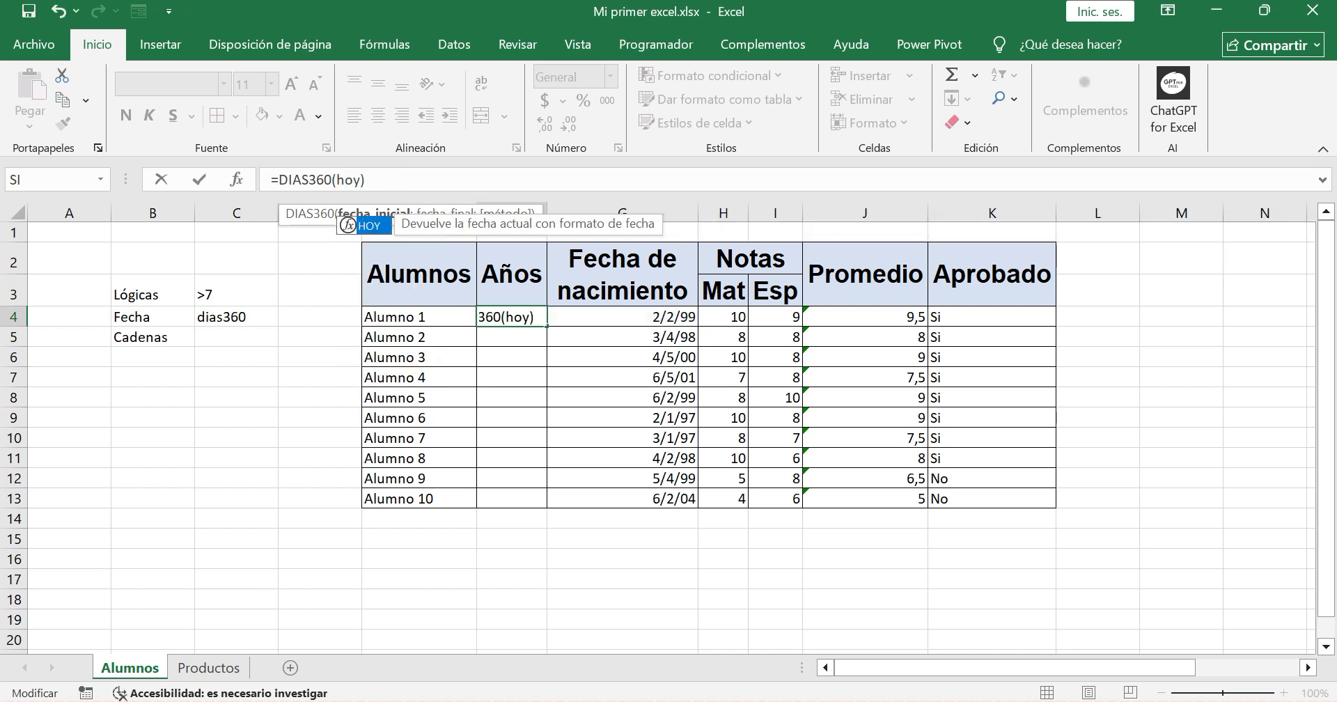
{"action": "type", "text": "();"}
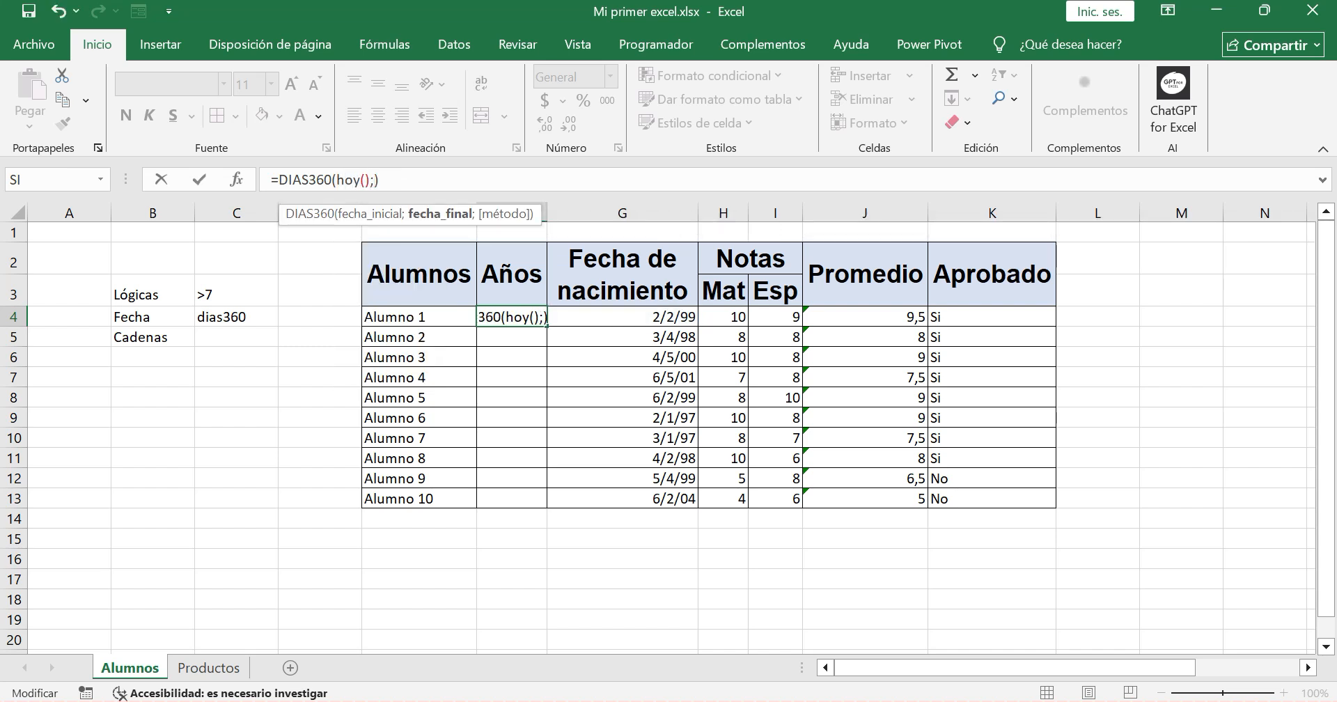
{"action": "type", "text": "G64"}
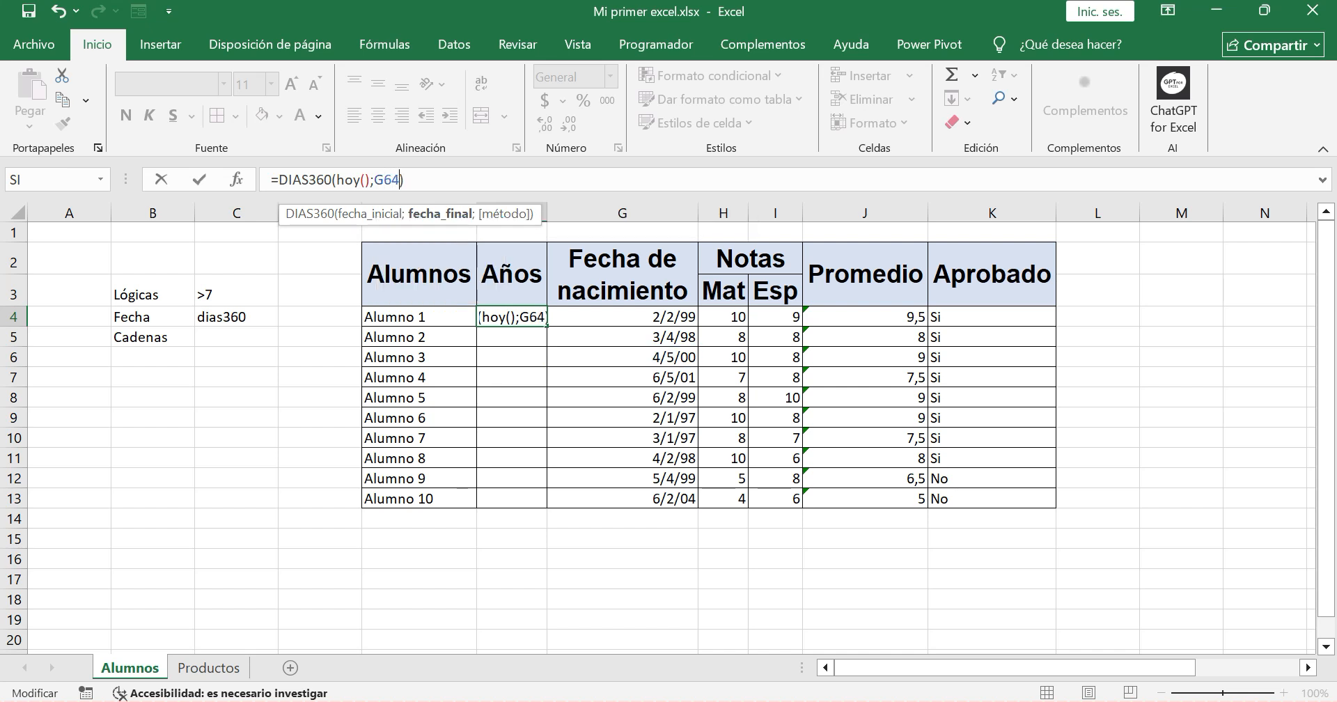
{"action": "key", "text": "Return"}
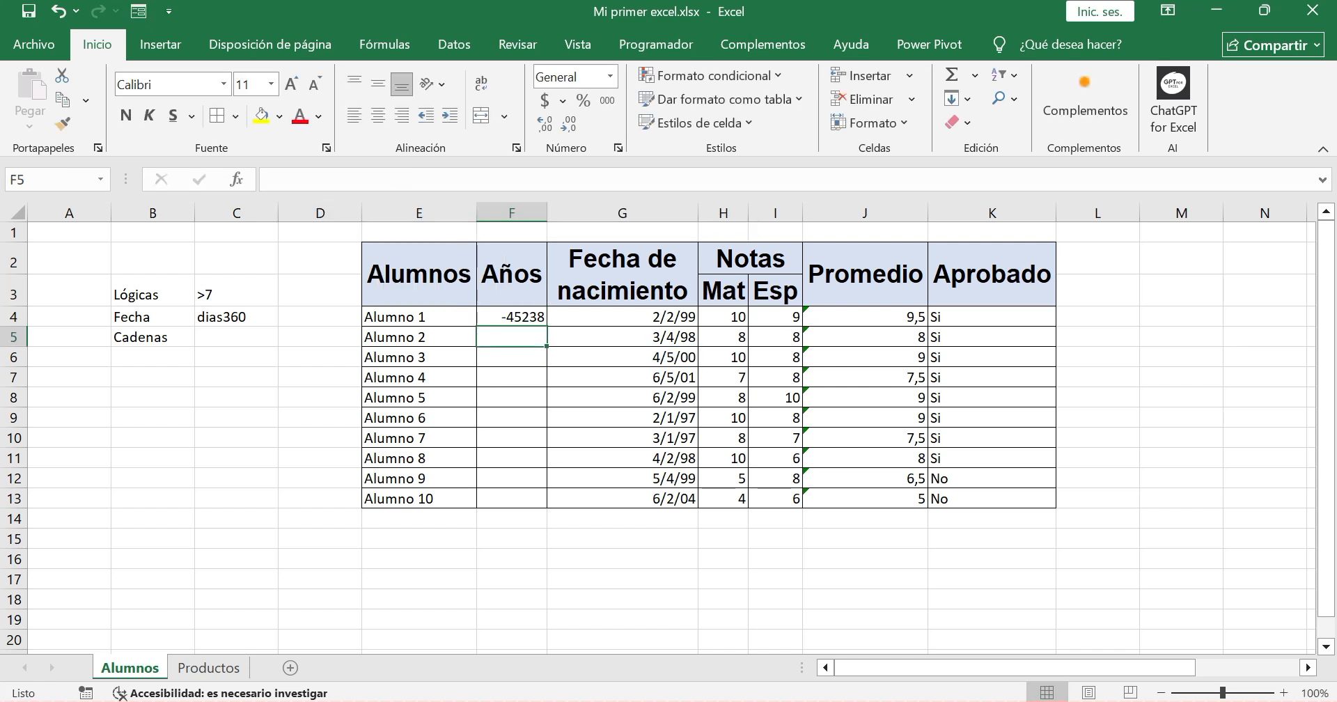
{"action": "left_click", "coordinate": [511, 314]}
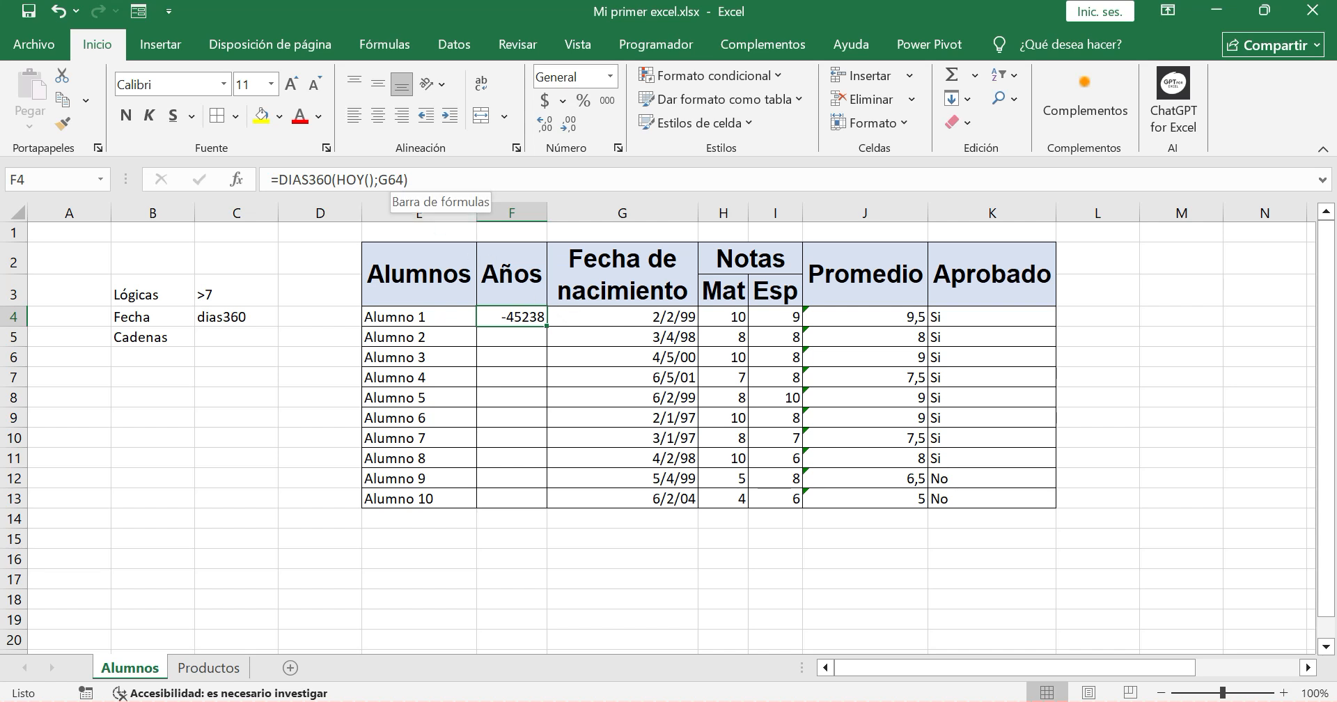
{"action": "left_click", "coordinate": [397, 179]}
{"action": "key", "text": "Return"}
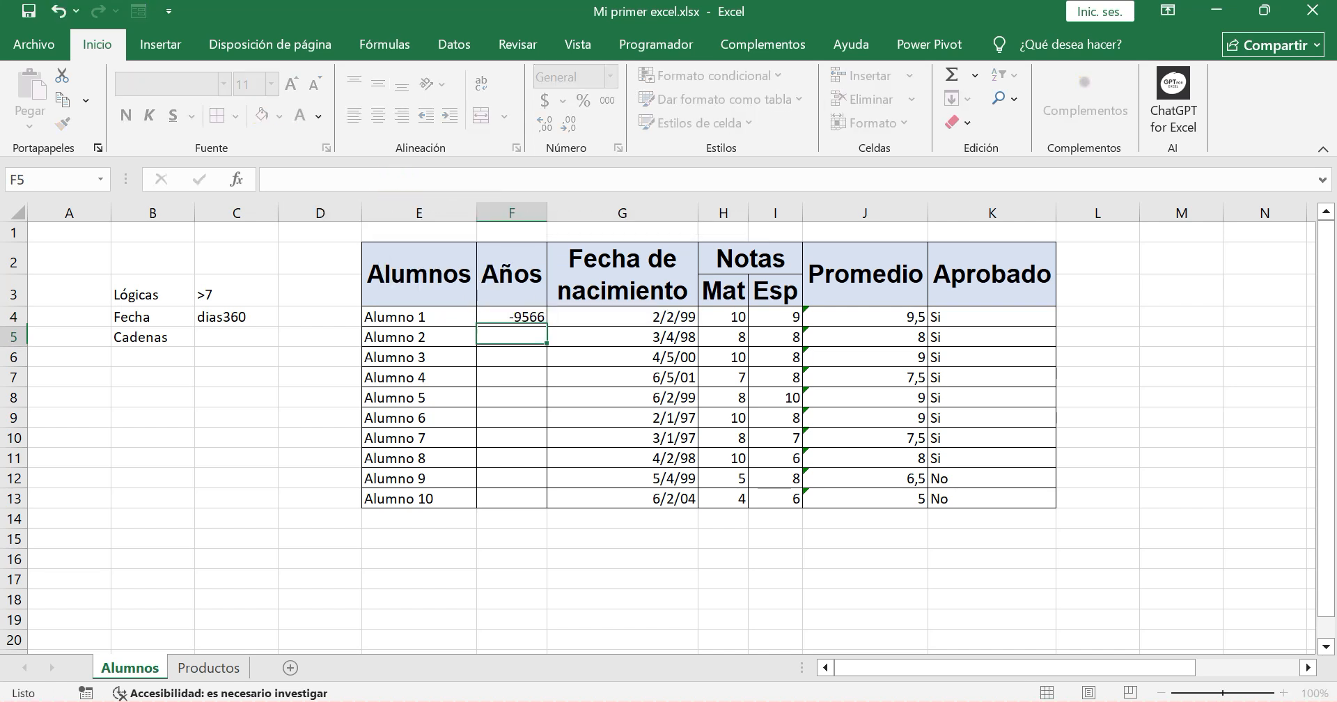
Rewrite the F4 formula as =DIAS360(G4;HOY()), with the birth date as start date and today as end date
{"action": "left_click", "coordinate": [513, 317]}
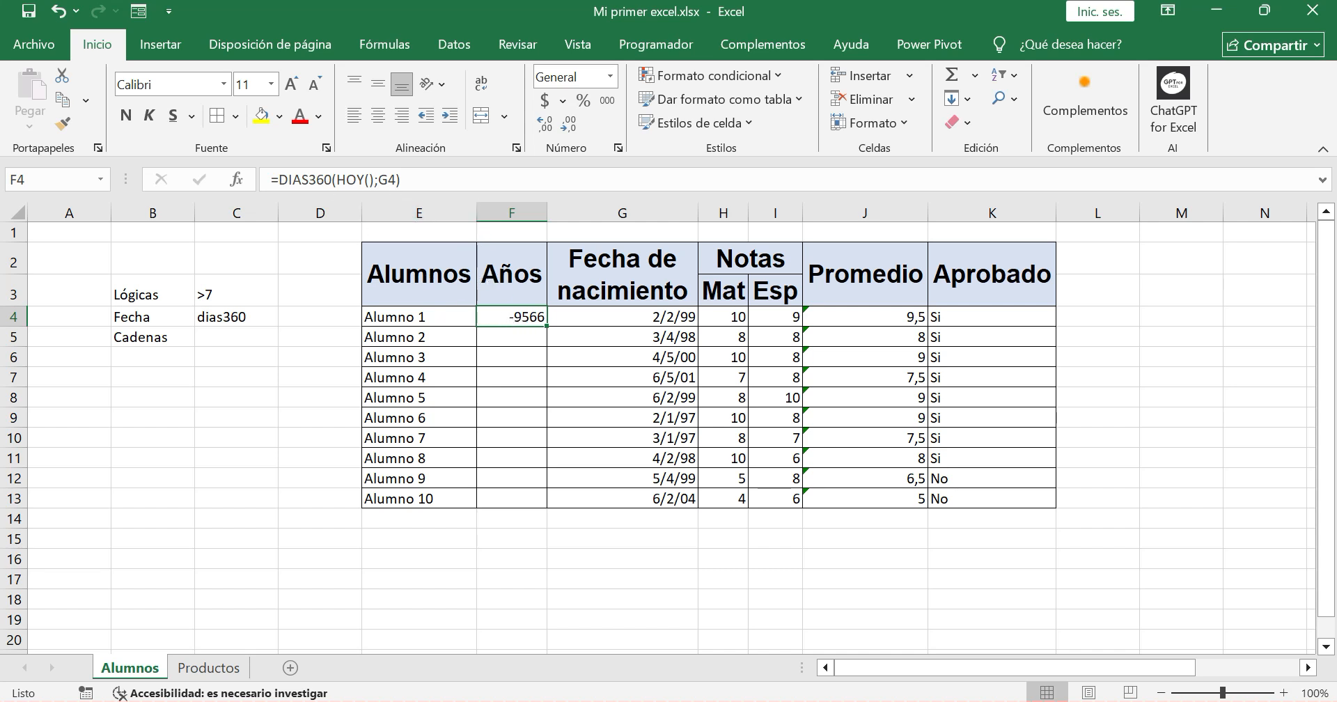
{"action": "left_click_drag", "start_coordinate": [336, 180], "coordinate": [396, 179]}
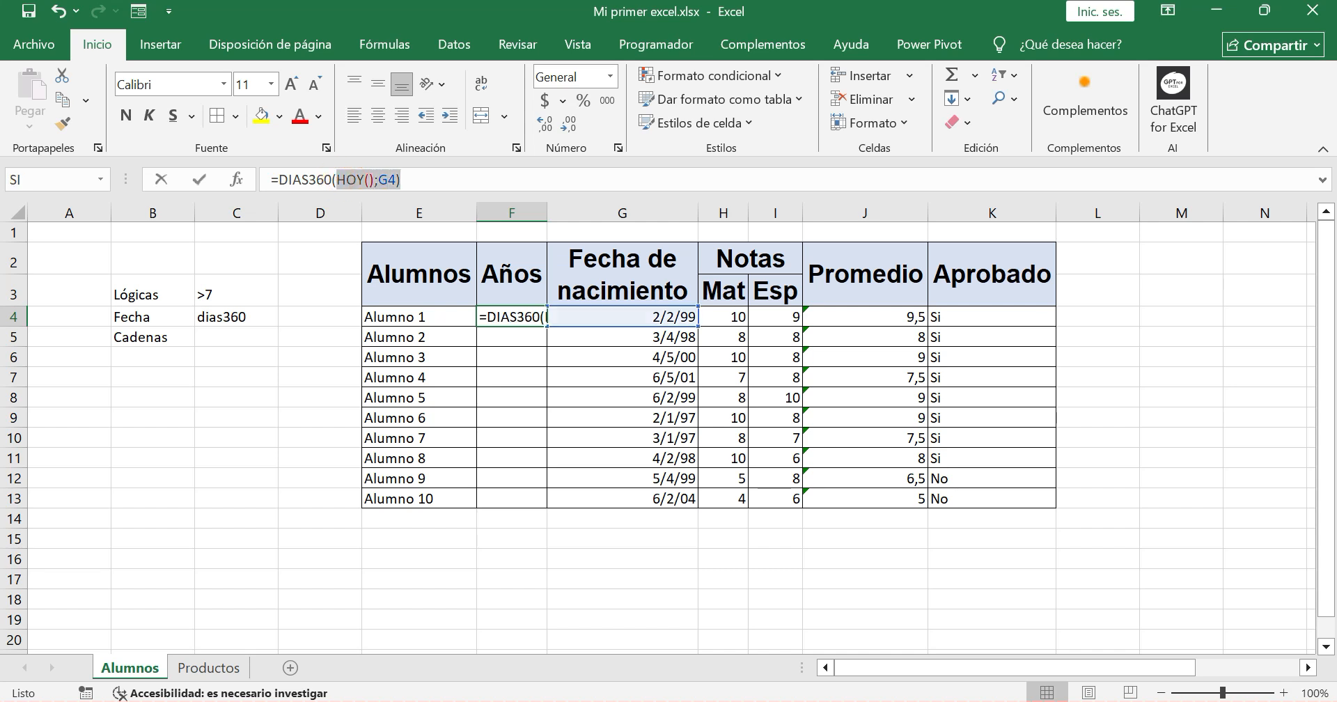
{"action": "left_click", "coordinate": [400, 180]}
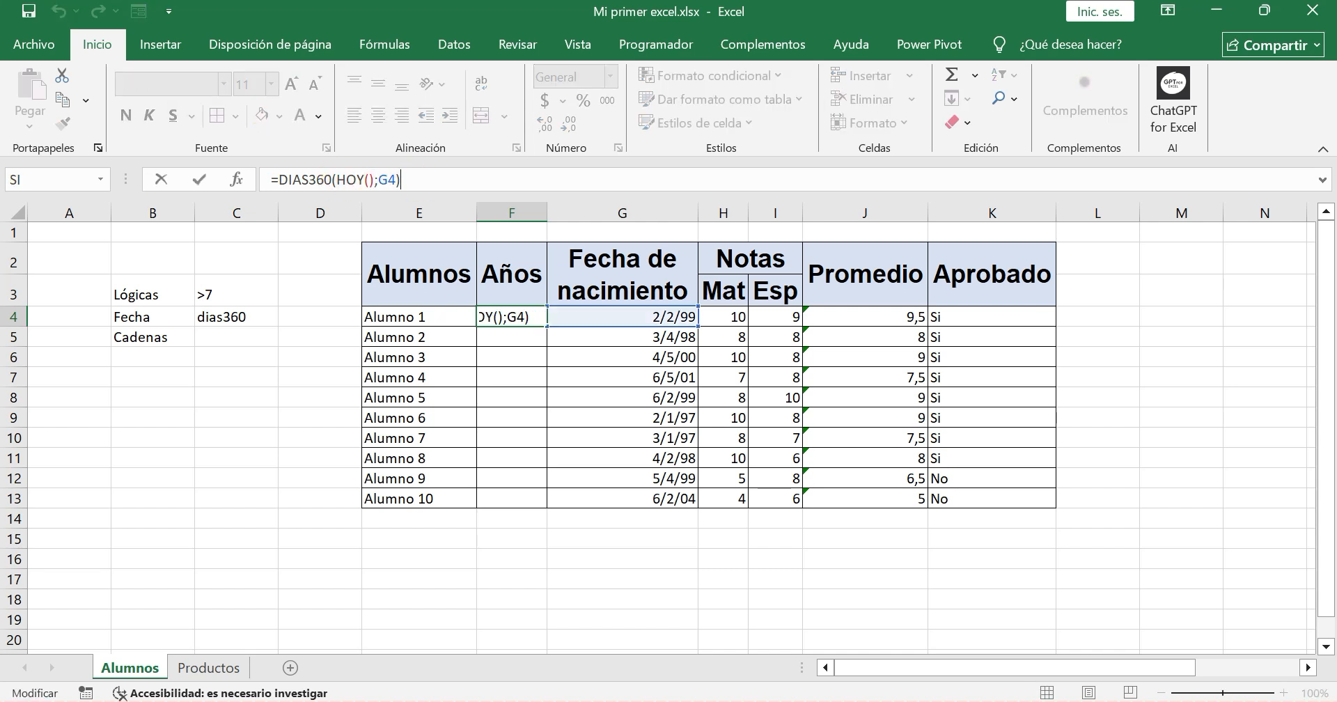
{"action": "key", "text": "BackSpace"}
{"action": "key", "text": "BackSpace"}
{"action": "key", "text": "BackSpace"}
{"action": "key", "text": "BackSpace"}
{"action": "key", "text": "BackSpace"}
{"action": "key", "text": "BackSpace"}
{"action": "key", "text": "BackSpace"}
{"action": "key", "text": "BackSpace"}
{"action": "key", "text": "BackSpace"}
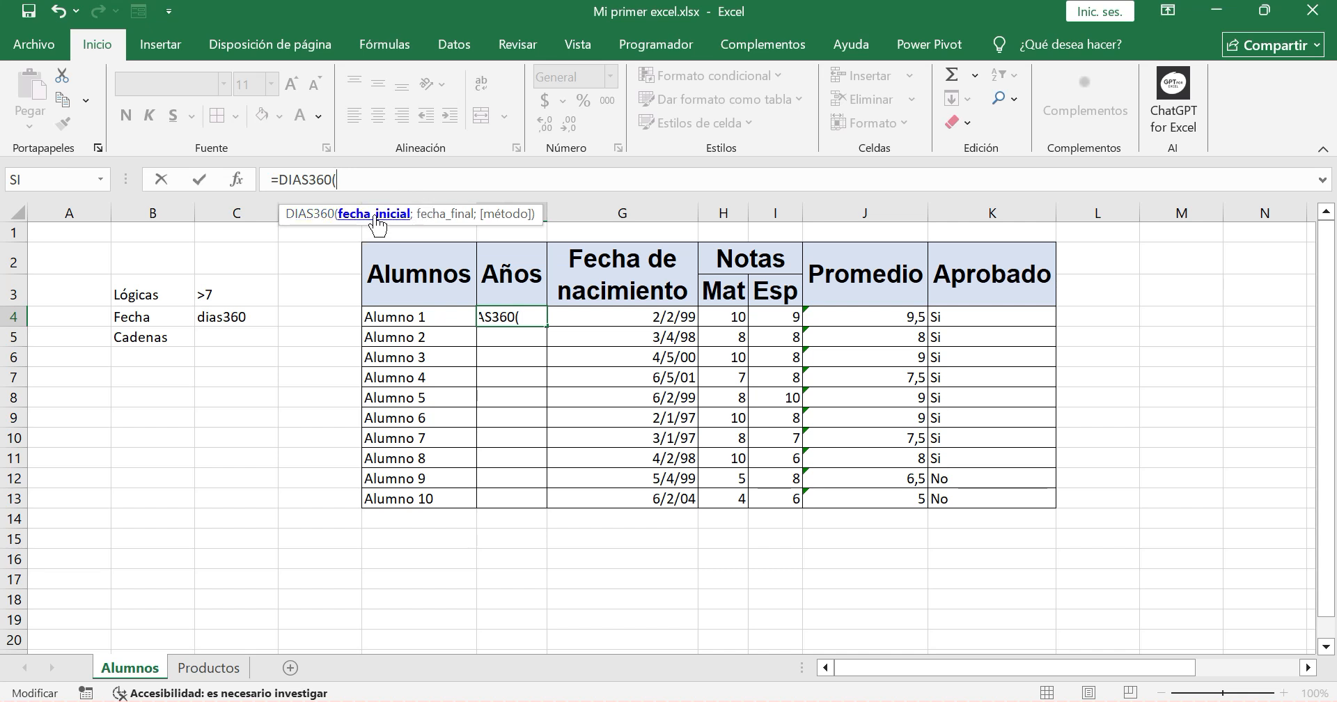
{"action": "left_click", "coordinate": [605, 318]}
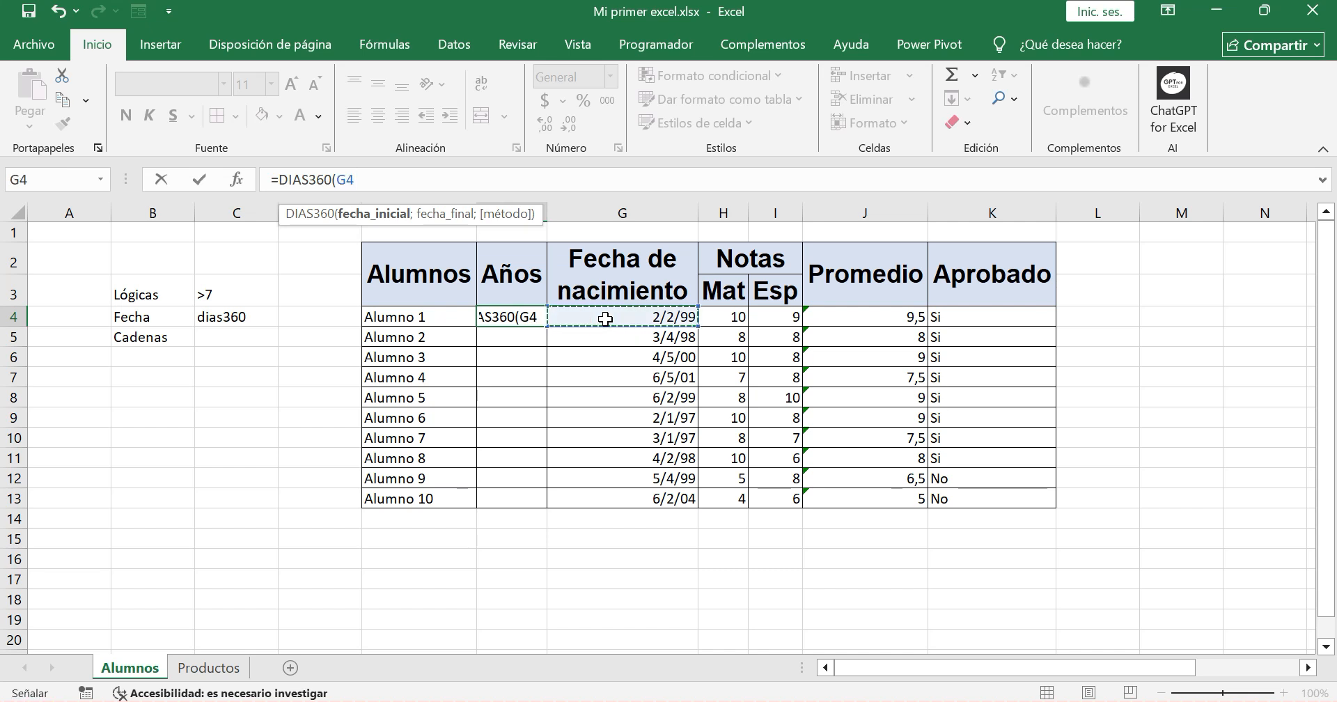
{"action": "type", "text": ";"}
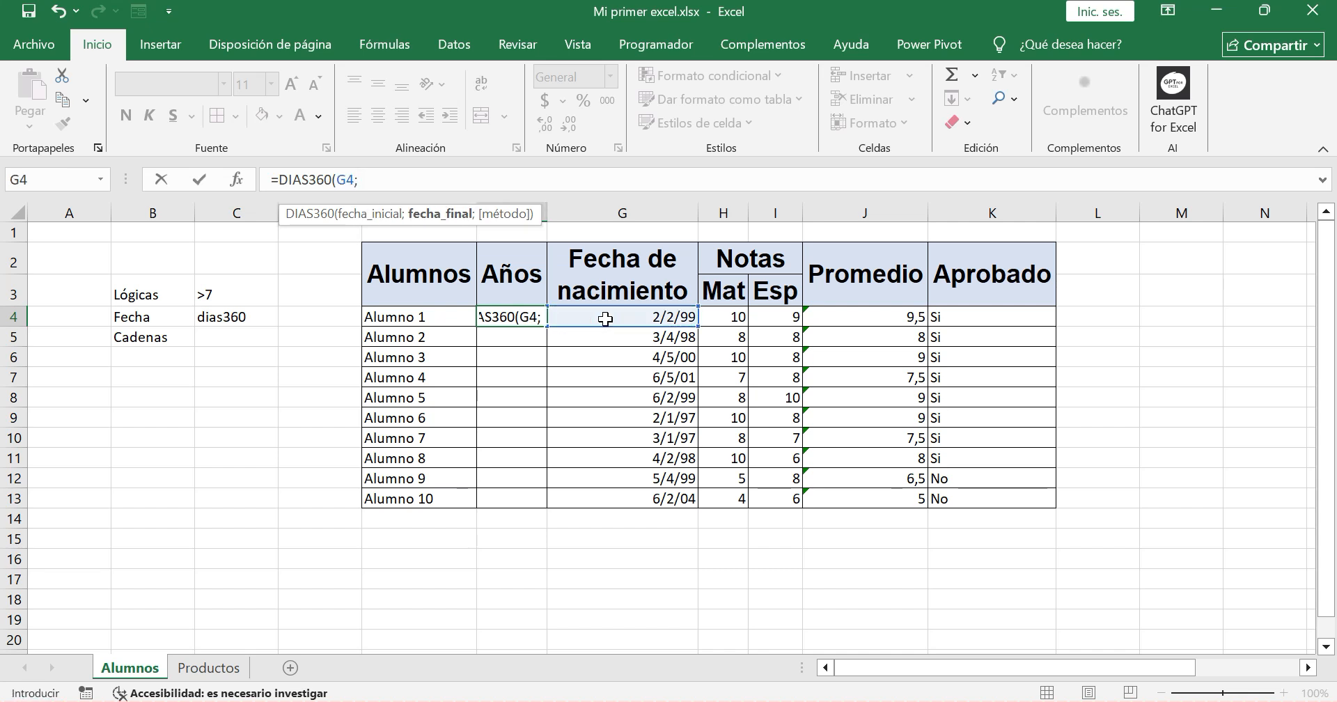
{"action": "type", "text": "hoy("}
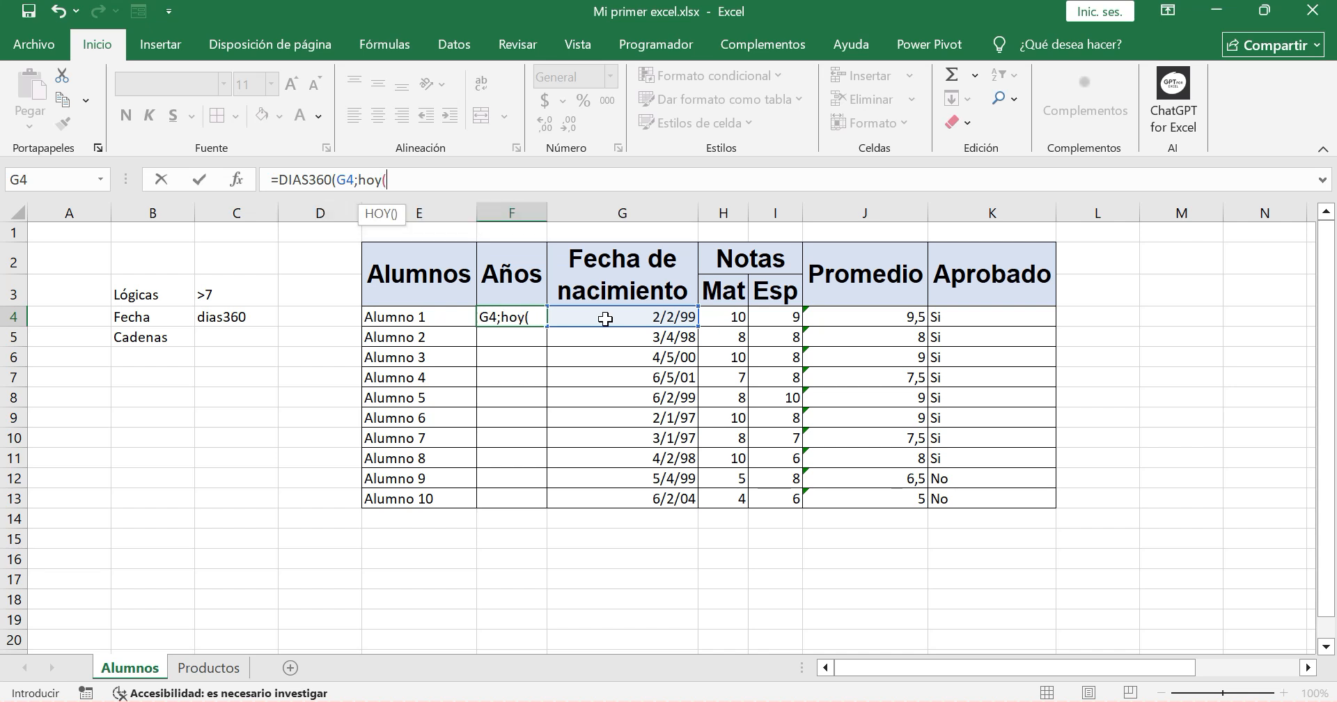
{"action": "type", "text": "))"}
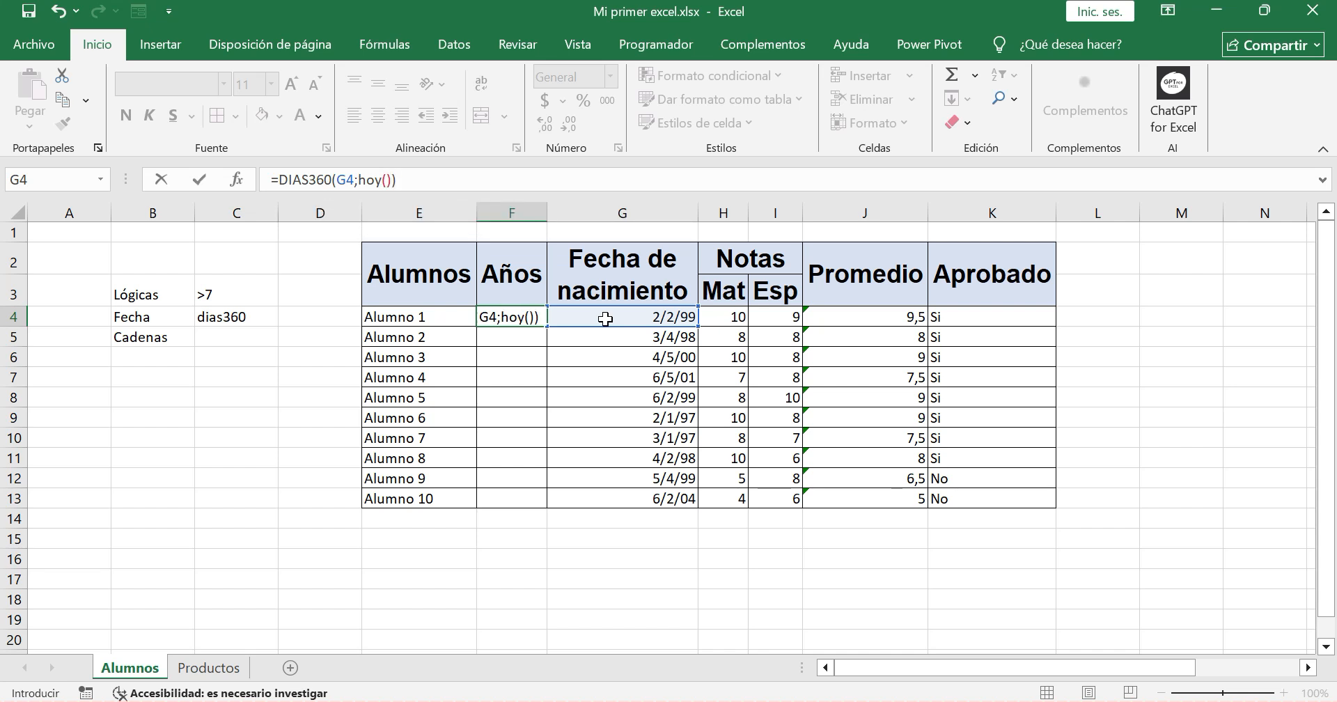
{"action": "key", "text": "Return"}
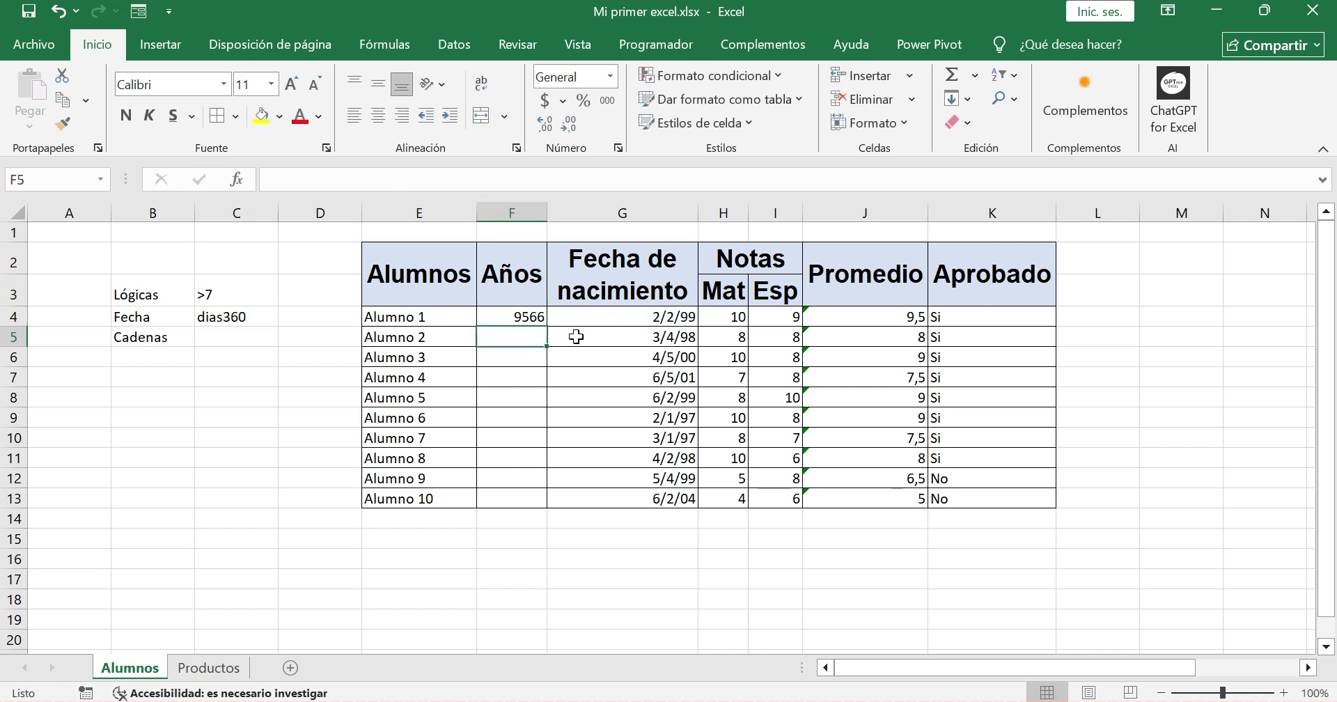
Divide the DIAS360 formula in F4 by 365 to convert Alumno 1's days into years
{"action": "left_click", "coordinate": [535, 320]}
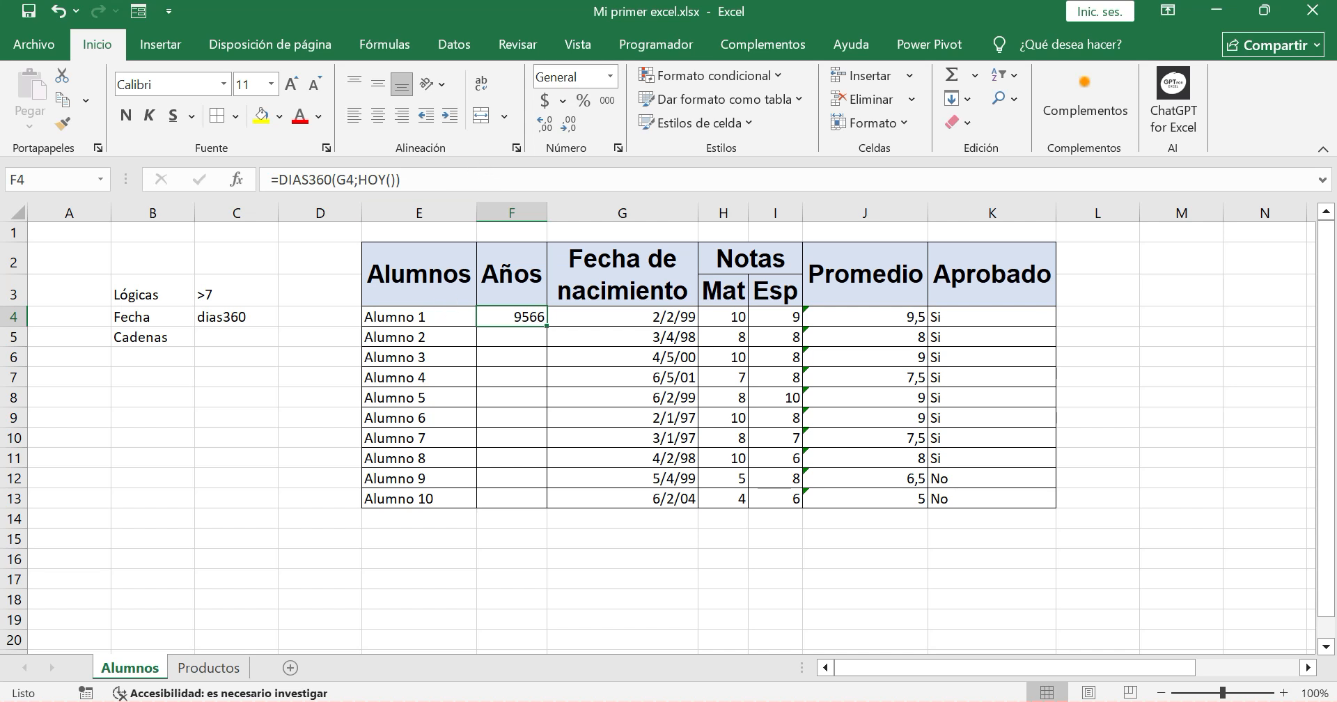
{"action": "left_click", "coordinate": [478, 175]}
{"action": "type", "text": "/"}
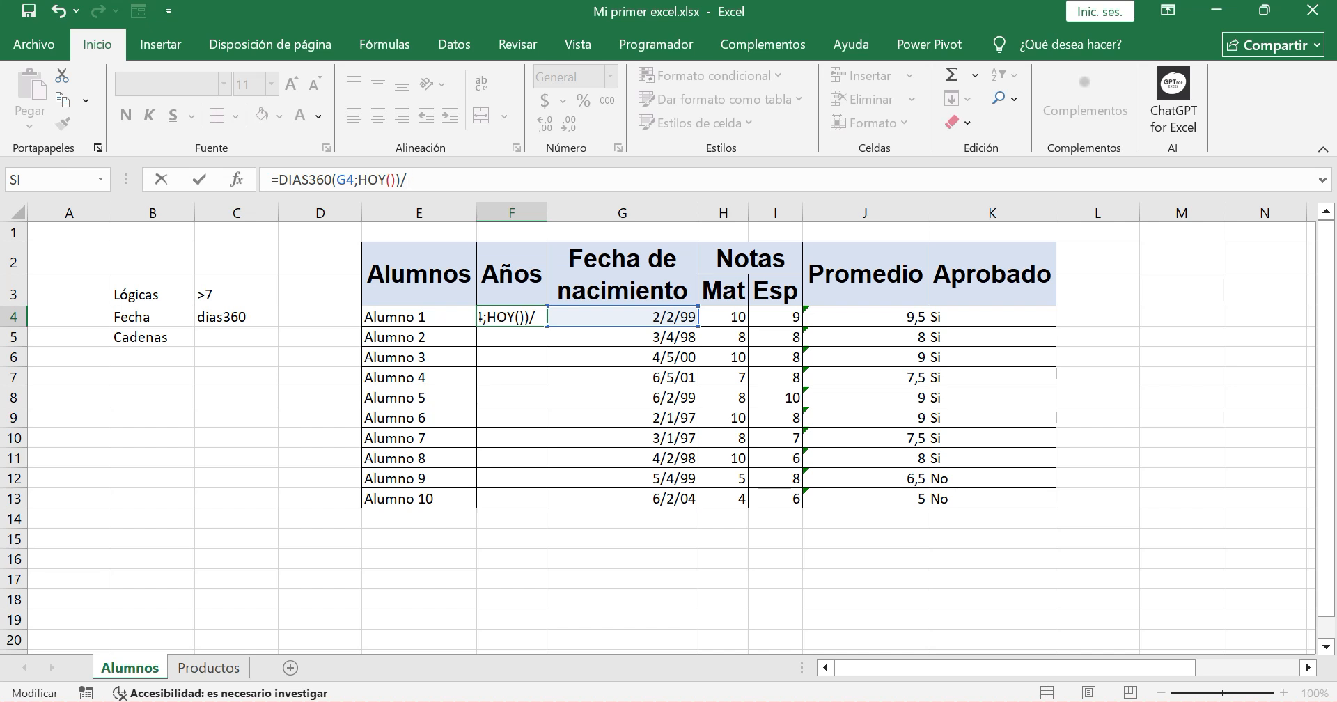
{"action": "type", "text": "365"}
{"action": "key", "text": "Return"}
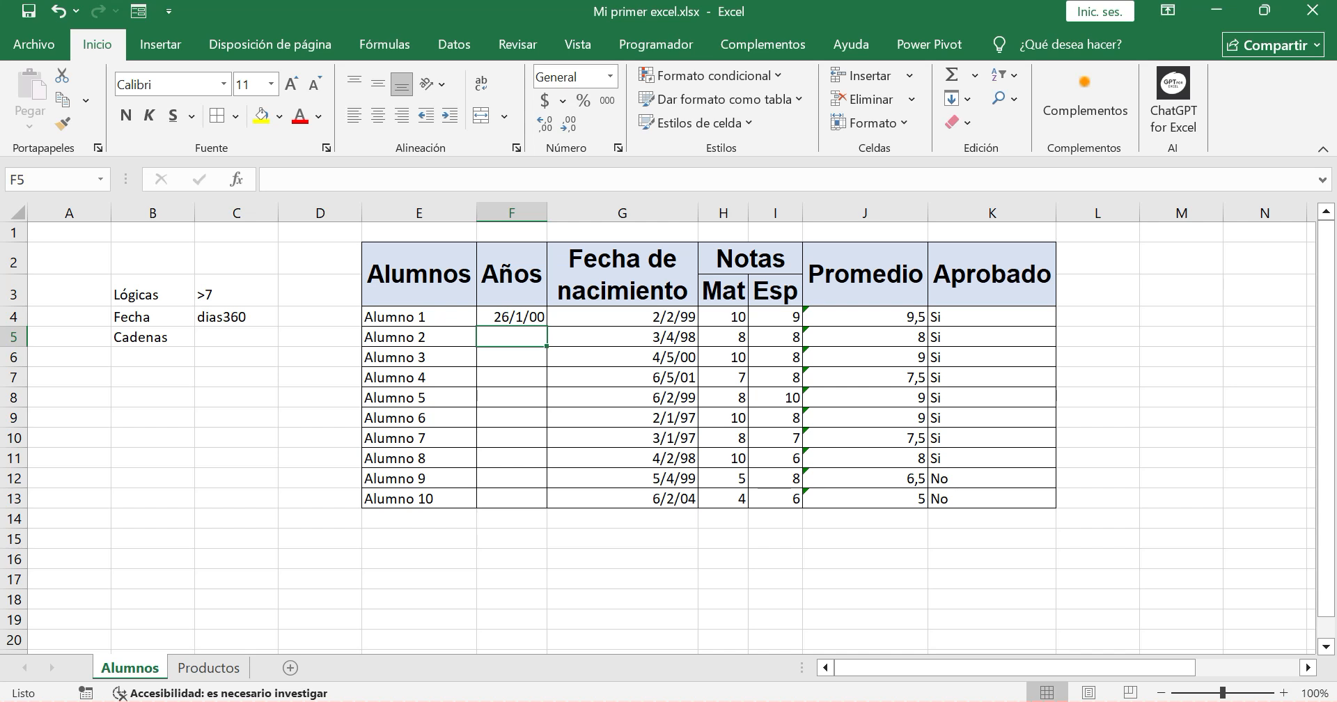
Format F4 as Número with 0 decimal places and fill its formula down the Años column to Alumno 10
{"action": "left_click", "coordinate": [484, 317]}
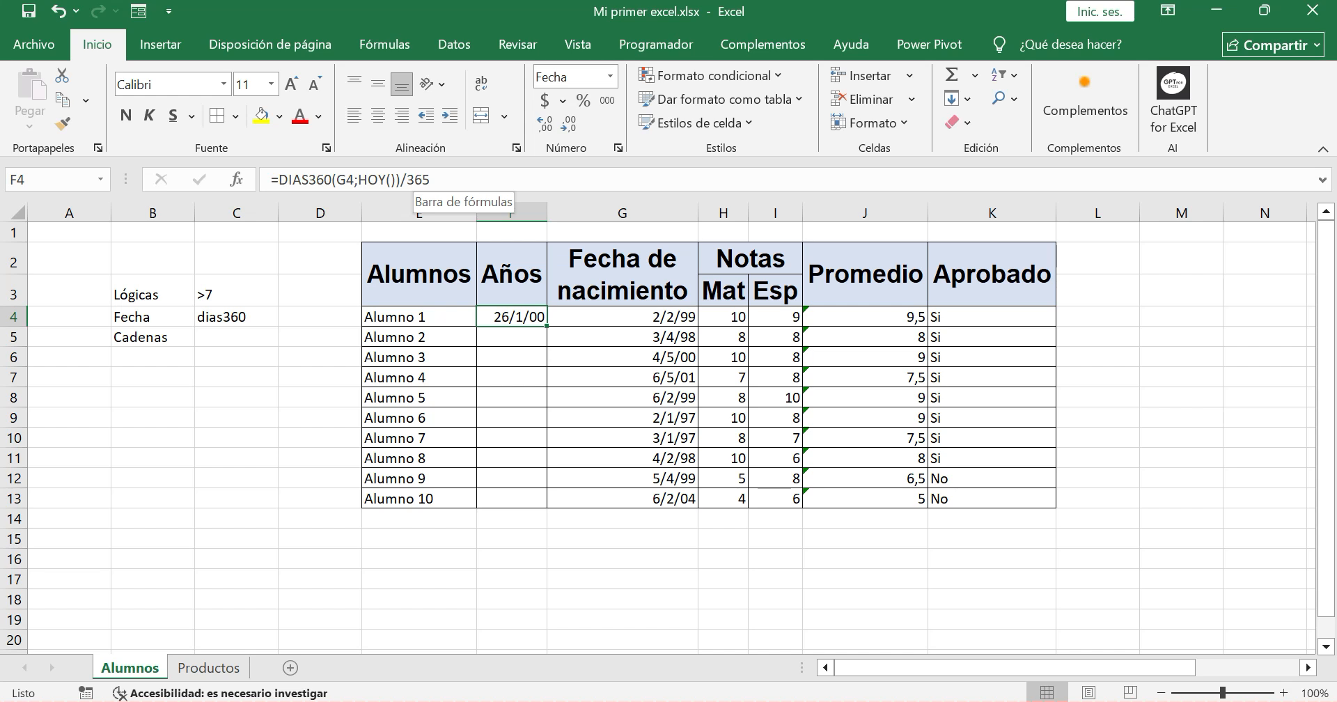
{"action": "right_click", "coordinate": [503, 311]}
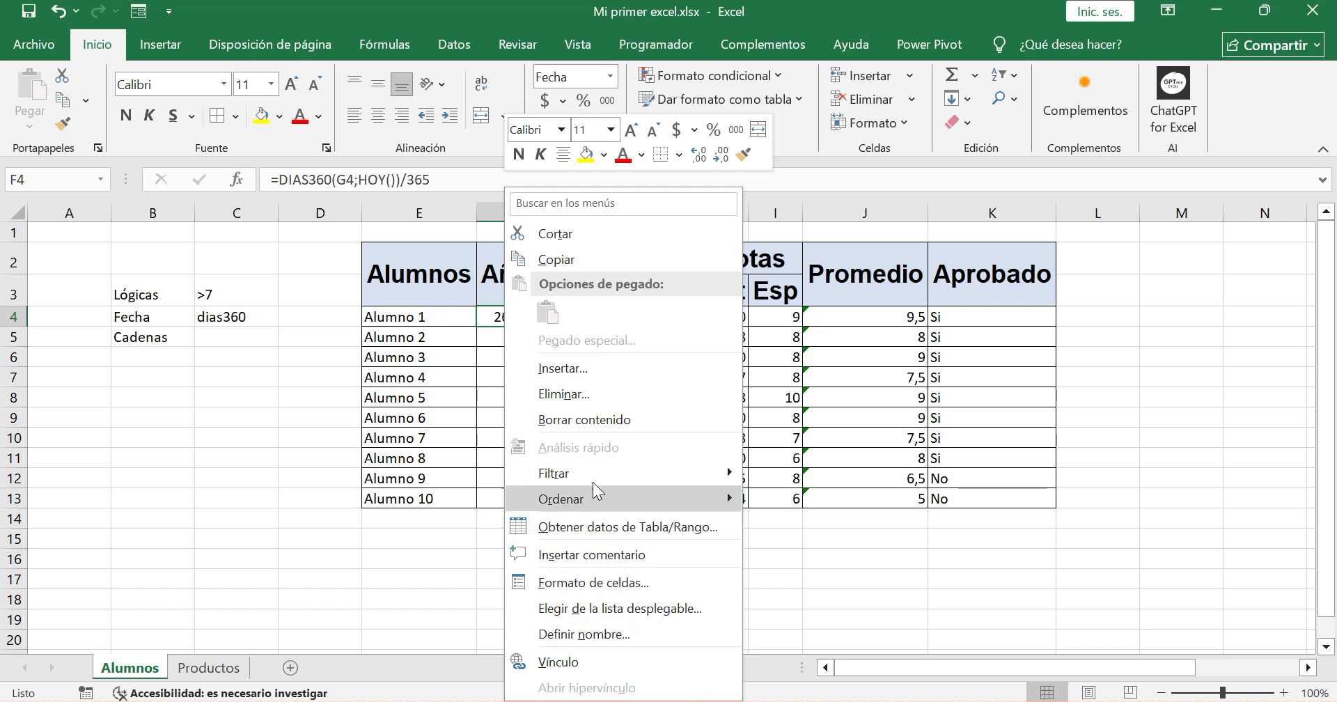
{"action": "left_click", "coordinate": [575, 582]}
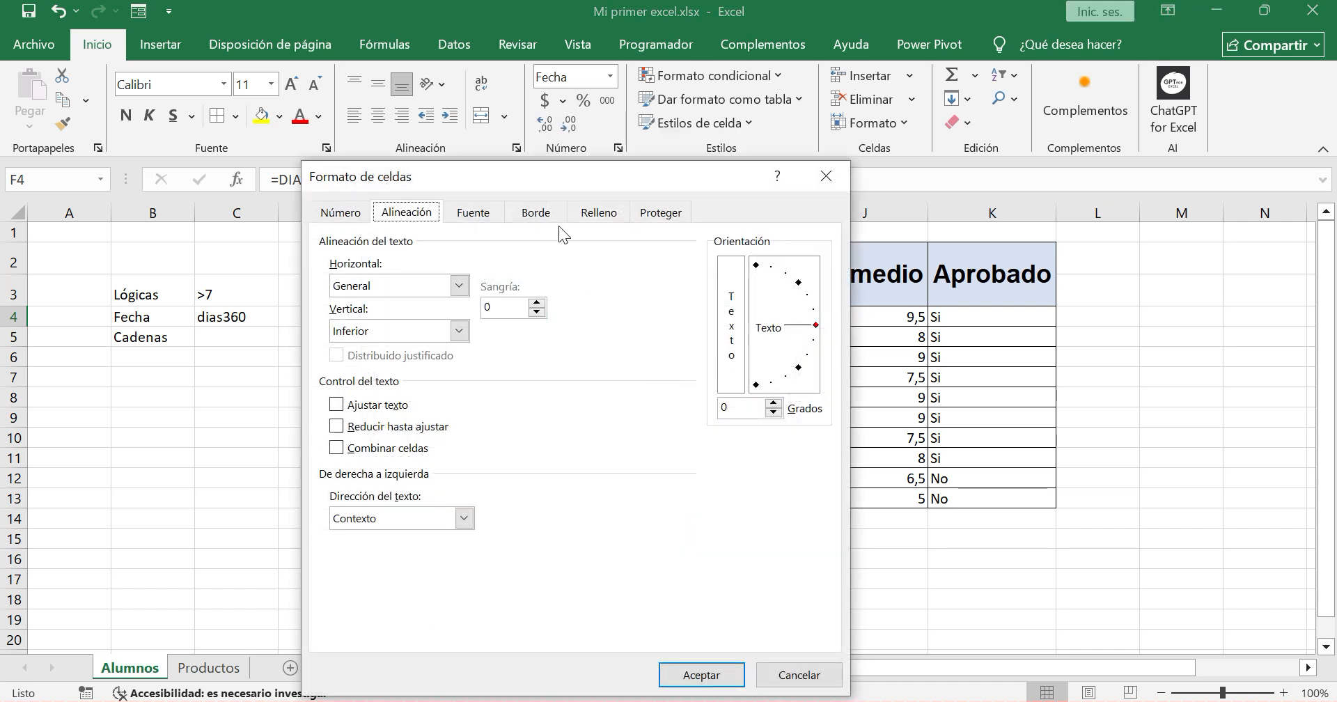
{"action": "left_click", "coordinate": [354, 213]}
{"action": "left_click_drag", "start_coordinate": [536, 180], "coordinate": [933, 129]}
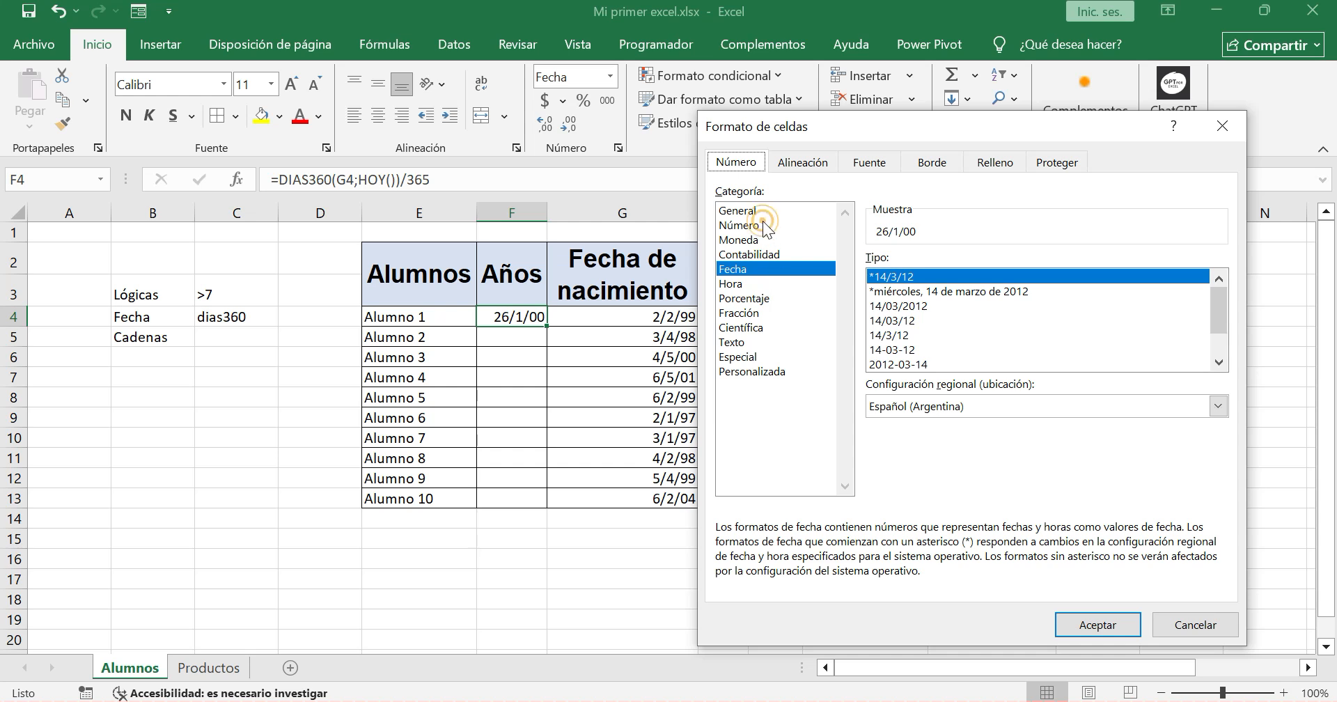
{"action": "left_click", "coordinate": [739, 225]}
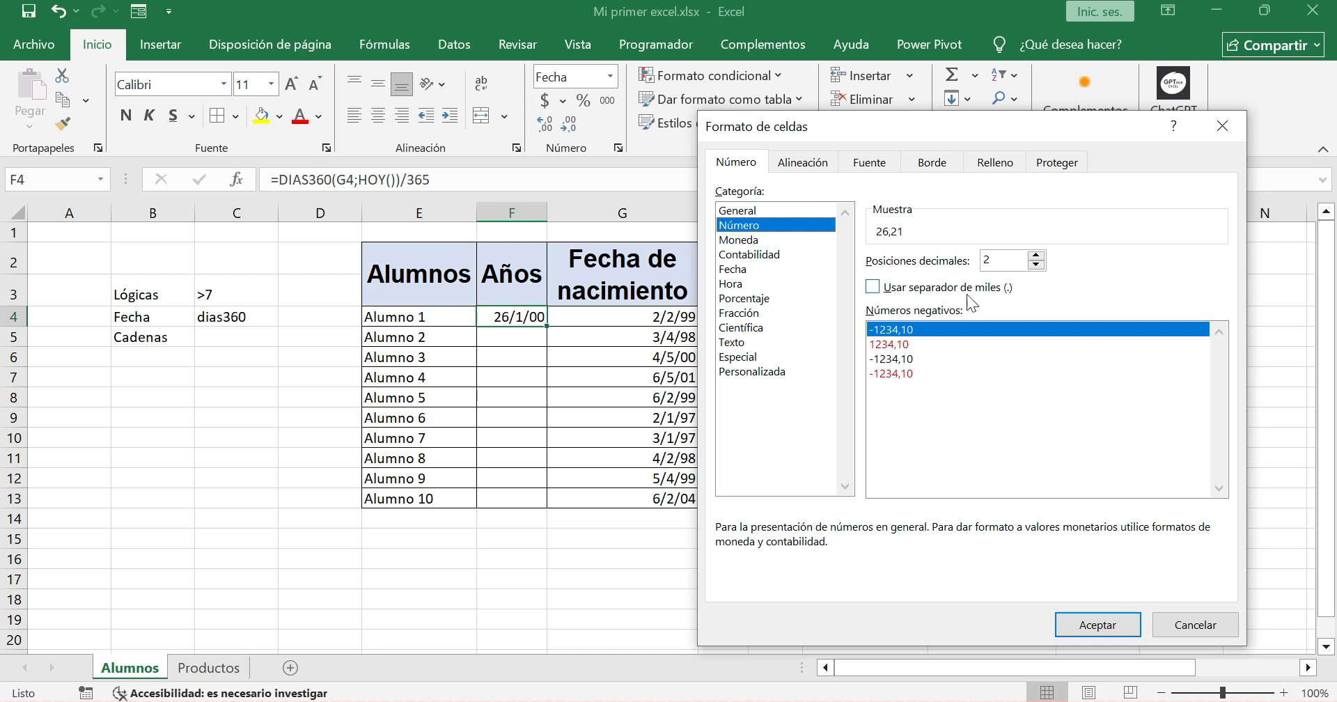
{"action": "left_click", "coordinate": [1033, 265]}
{"action": "left_click", "coordinate": [1032, 265]}
{"action": "left_click", "coordinate": [1072, 632]}
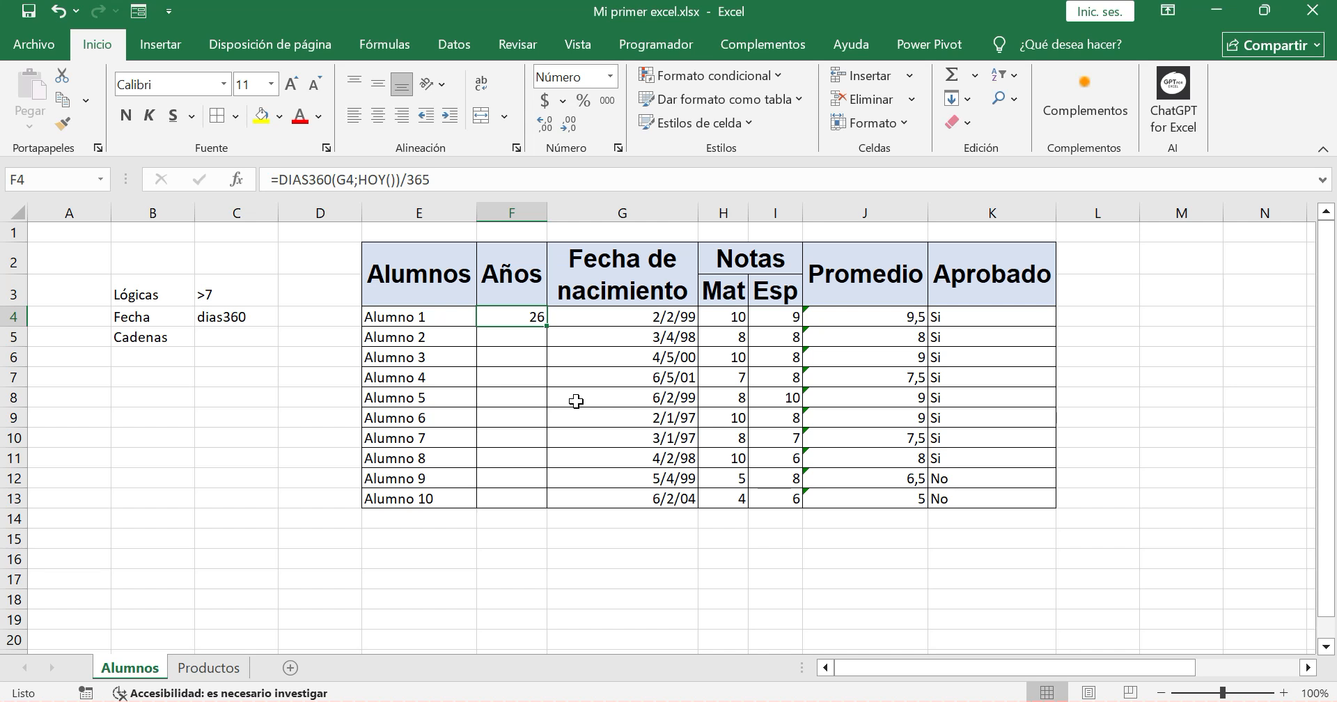
{"action": "double_click", "coordinate": [547, 327]}
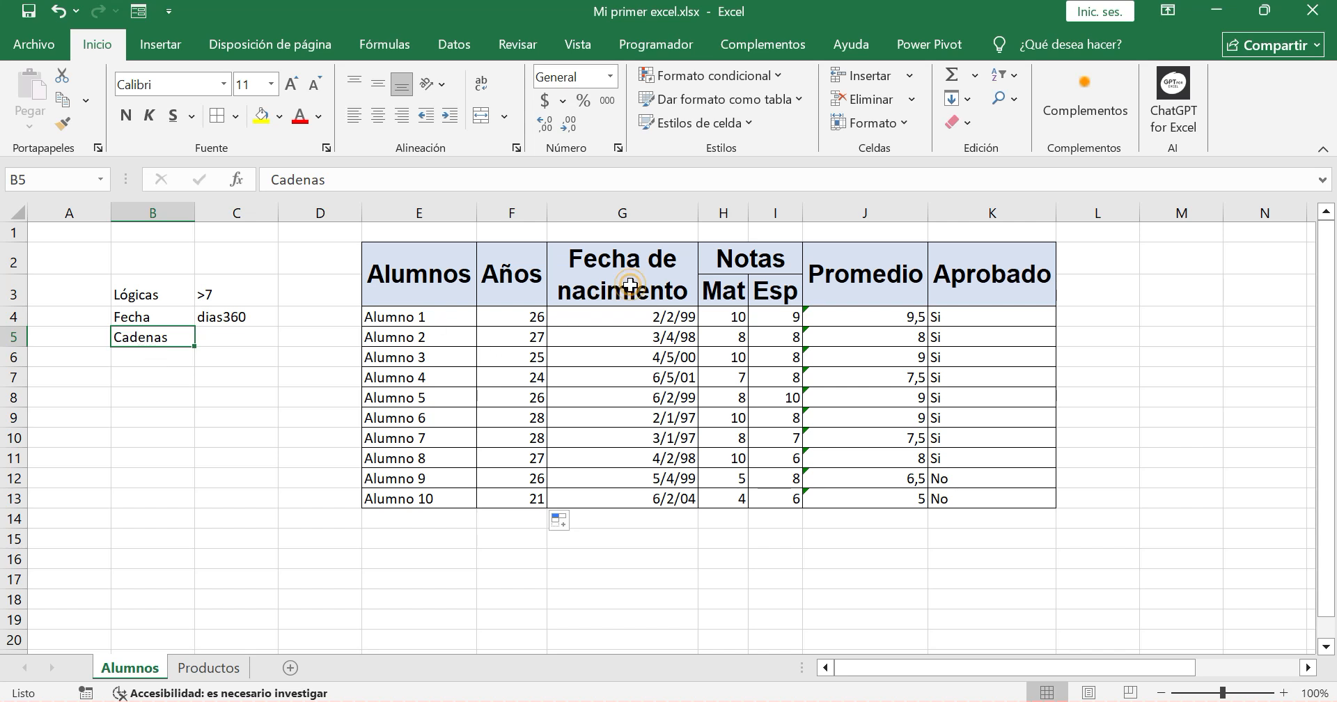
Examine the text of the "Fecha de nacimiento" header as an example of a character string
{"action": "left_click", "coordinate": [623, 285]}
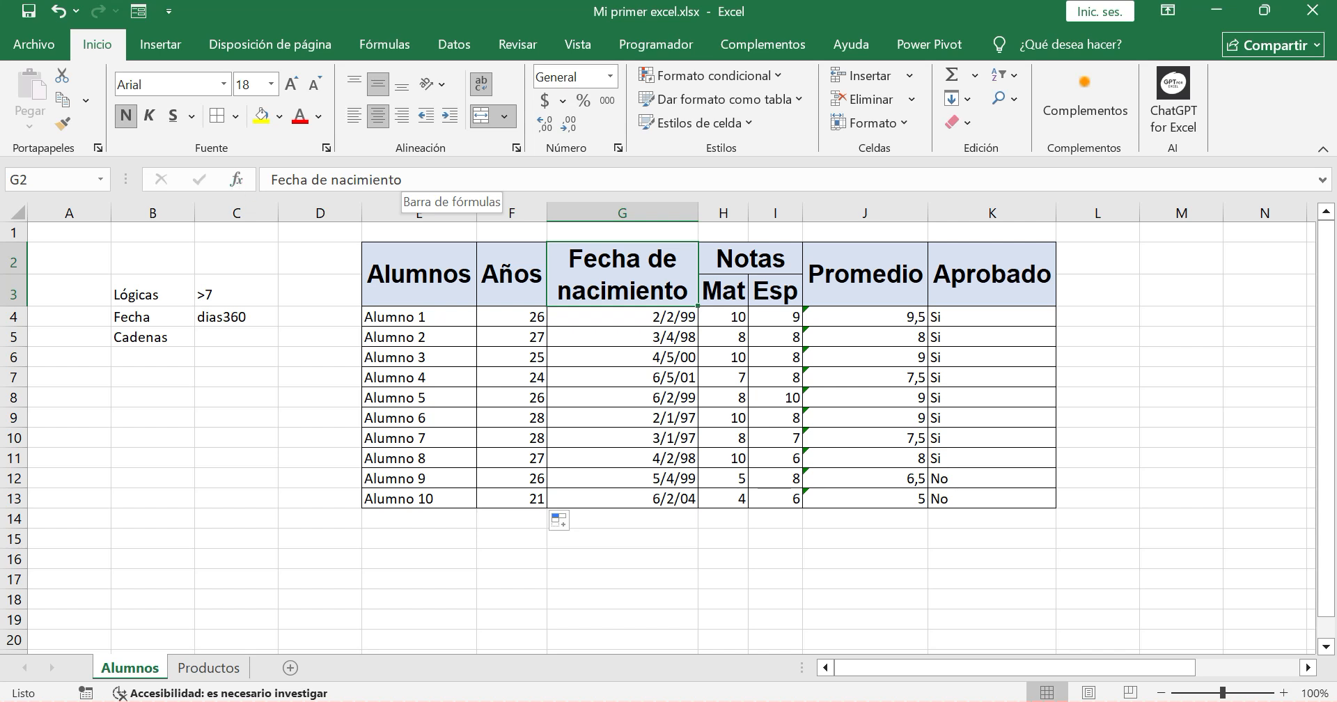
{"action": "left_click", "coordinate": [272, 179]}
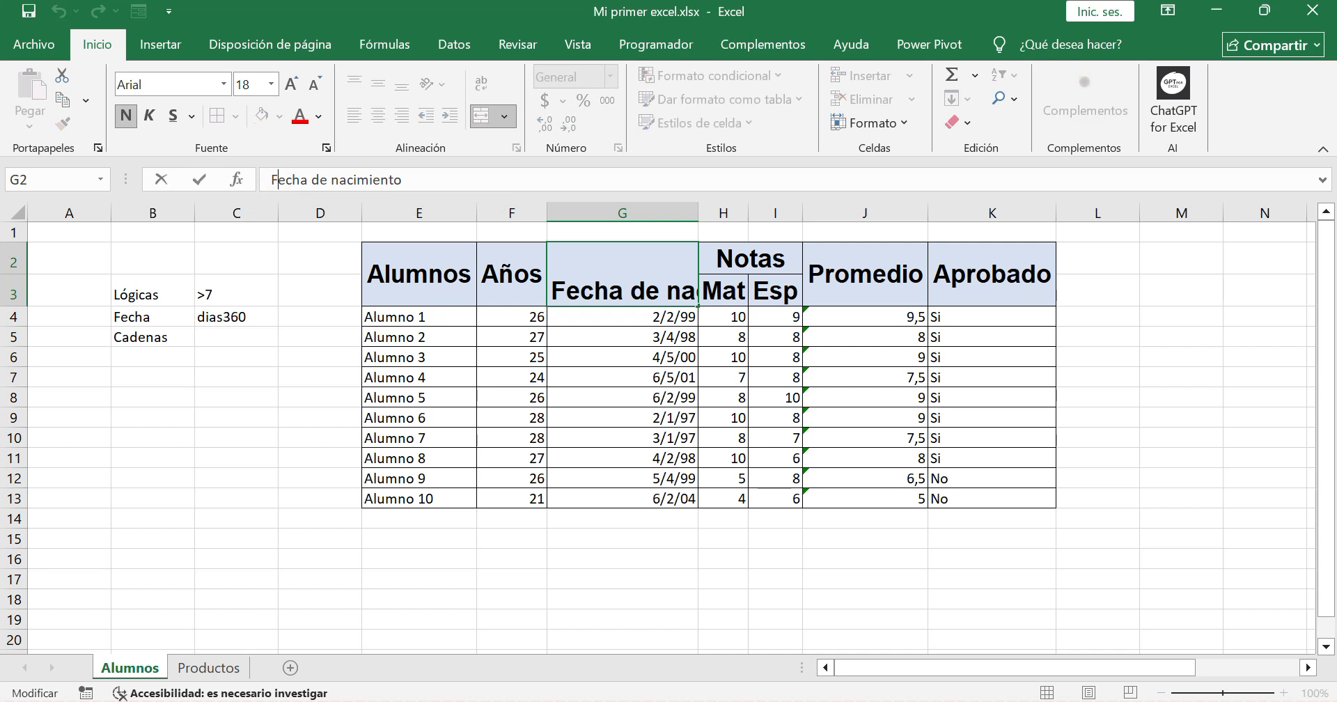
{"action": "left_click", "coordinate": [298, 179]}
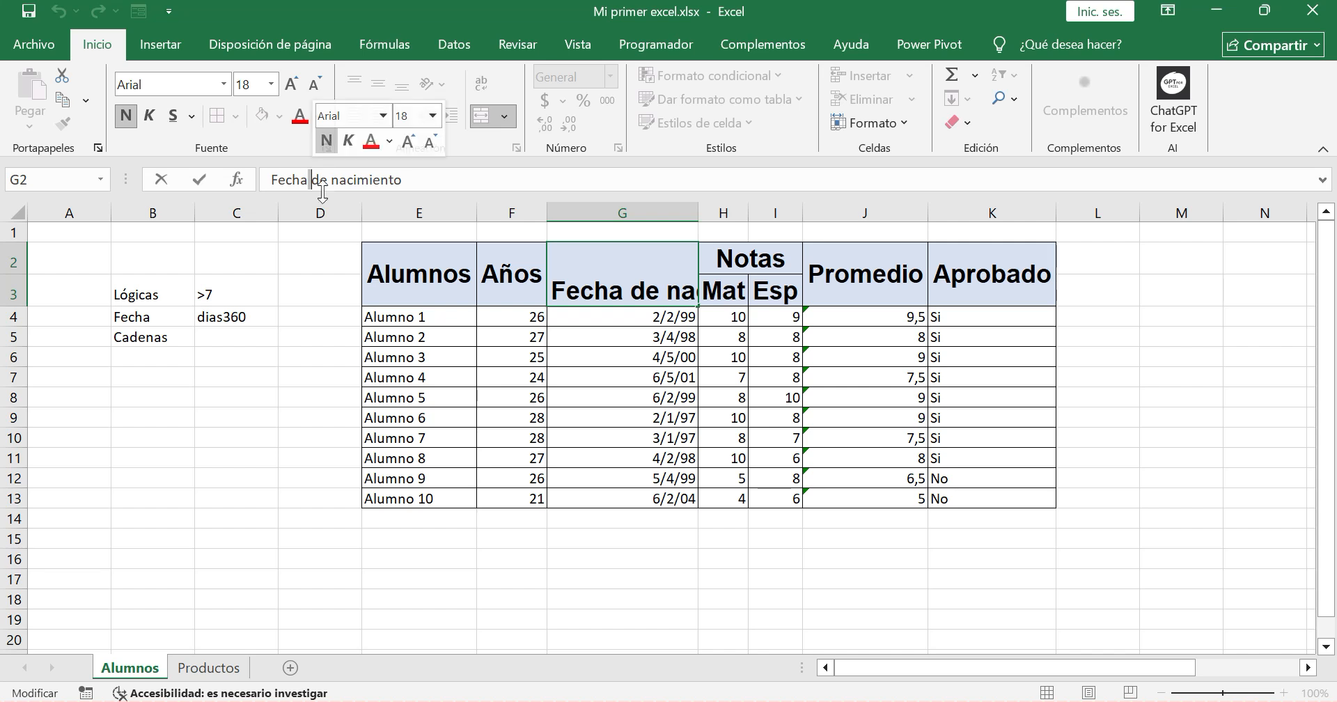
{"action": "left_click", "coordinate": [317, 180]}
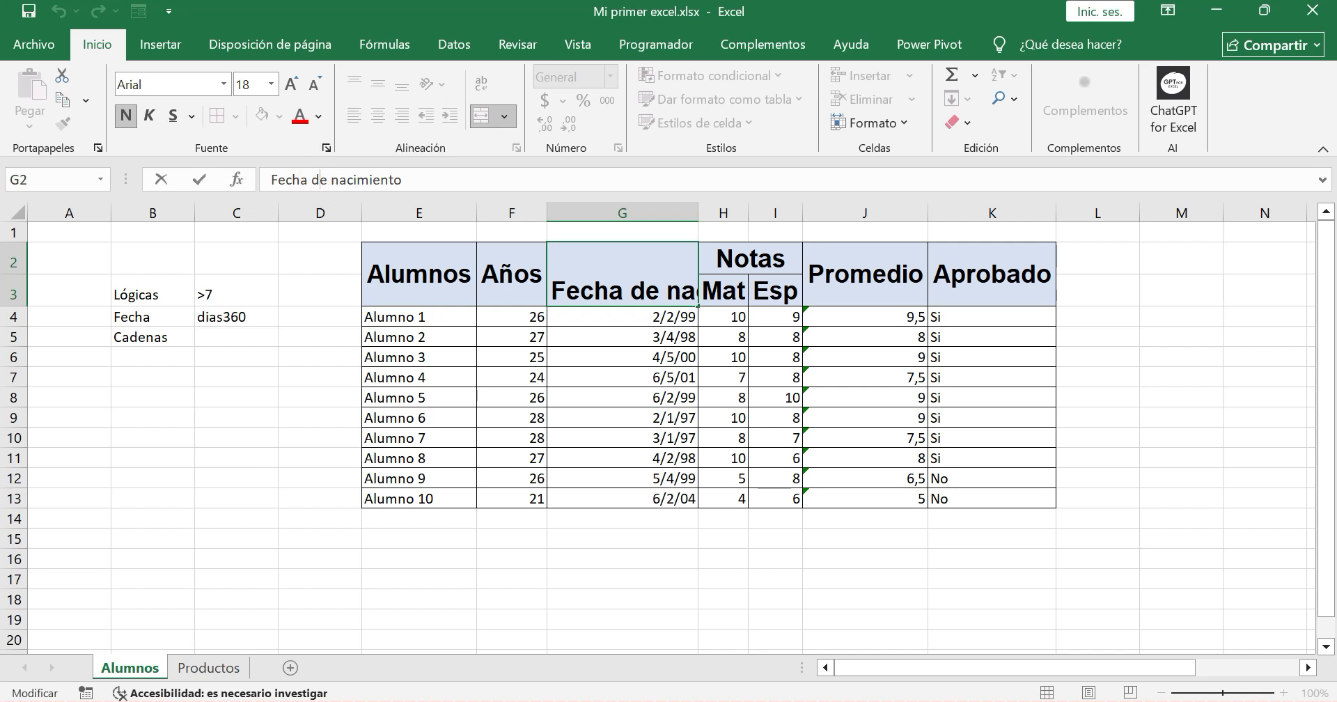
{"action": "left_click_drag", "start_coordinate": [269, 179], "coordinate": [402, 180]}
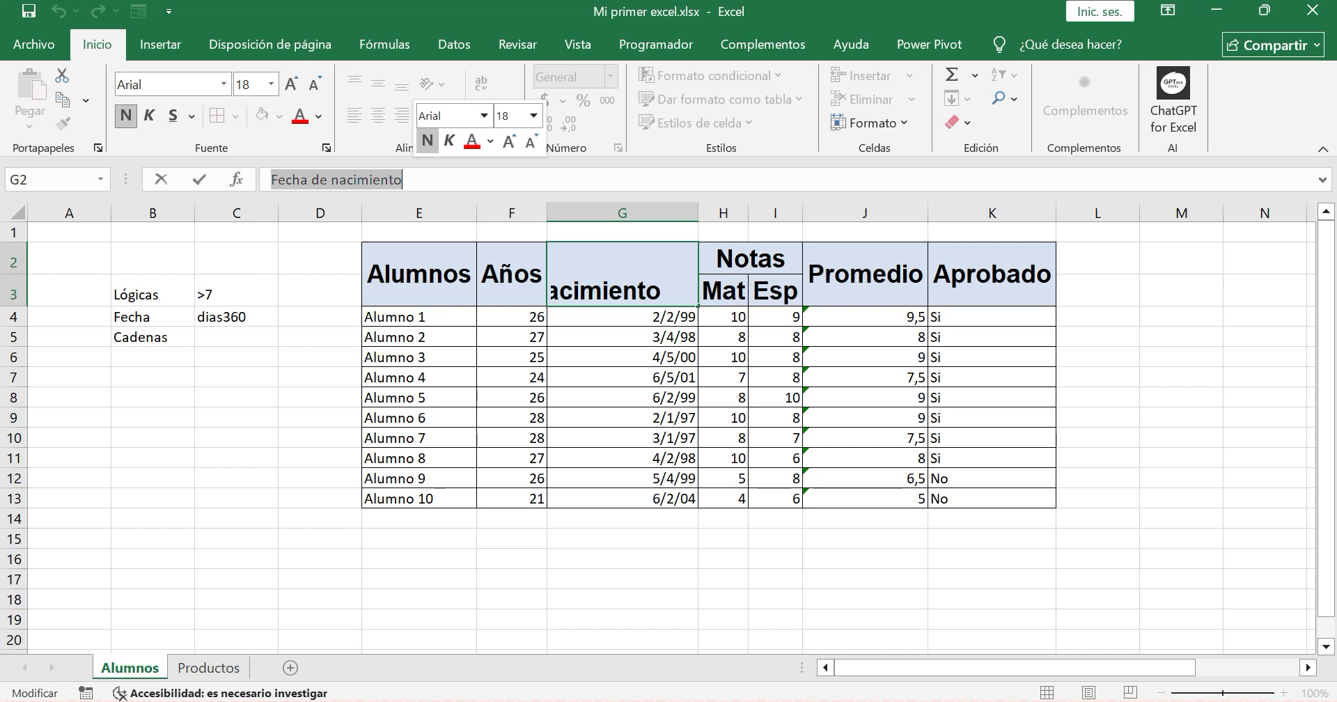
Enter "concatenar" in C5 beside the Cadenas label
{"action": "left_click", "coordinate": [240, 335]}
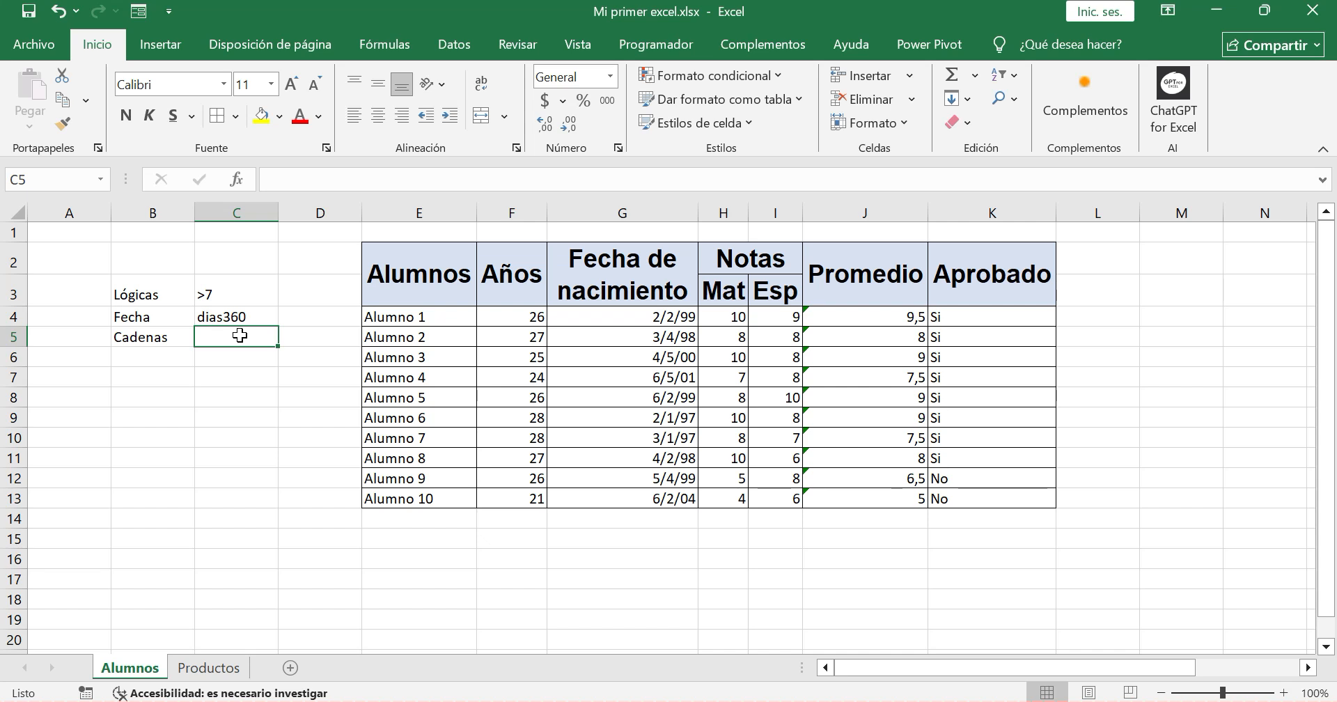
{"action": "type", "text": "conca"}
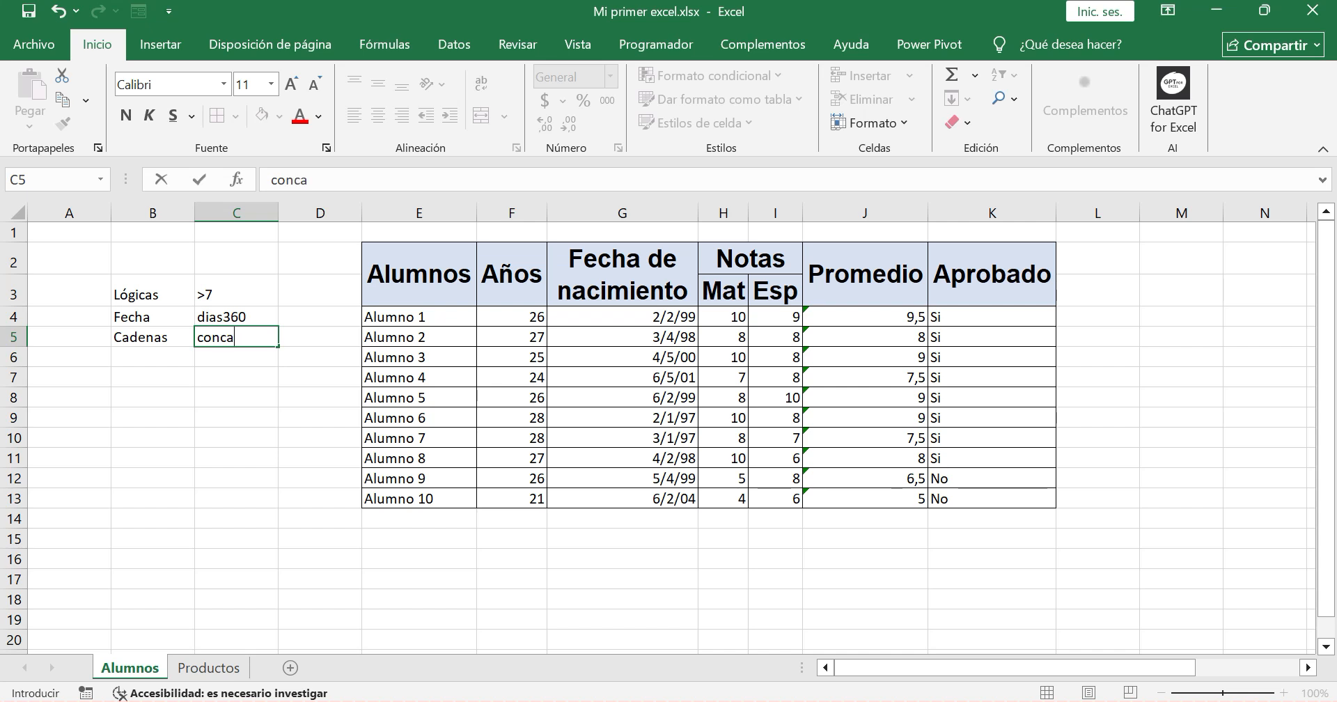
{"action": "type", "text": "tenar"}
{"action": "left_click", "coordinate": [318, 315]}
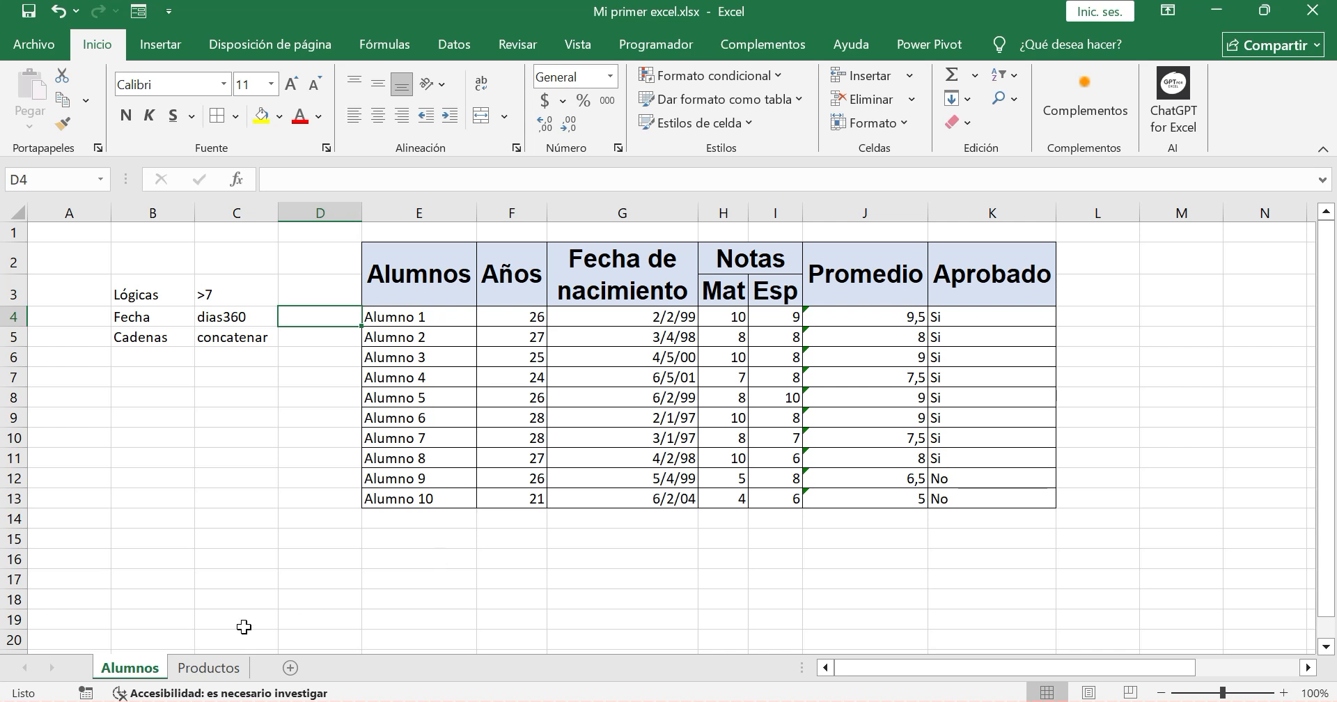
{"action": "left_click", "coordinate": [209, 667]}
{"action": "left_click", "coordinate": [150, 667]}
{"action": "left_click", "coordinate": [201, 667]}
{"action": "left_click", "coordinate": [132, 667]}
{"action": "left_click", "coordinate": [197, 667]}
{"action": "left_click", "coordinate": [150, 667]}
{"action": "left_click", "coordinate": [705, 362]}
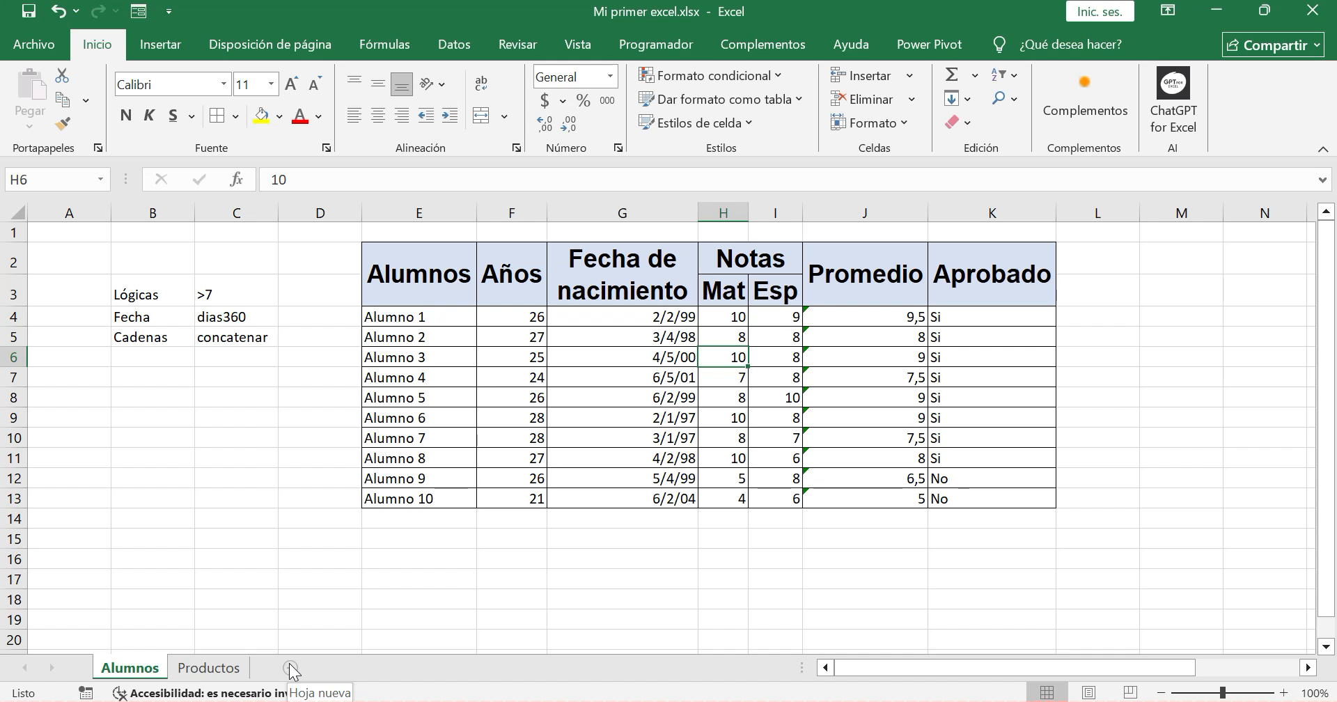
Insert a new blank worksheet (Hoja de cálculo) before the Productos sheet
{"action": "right_click", "coordinate": [248, 669]}
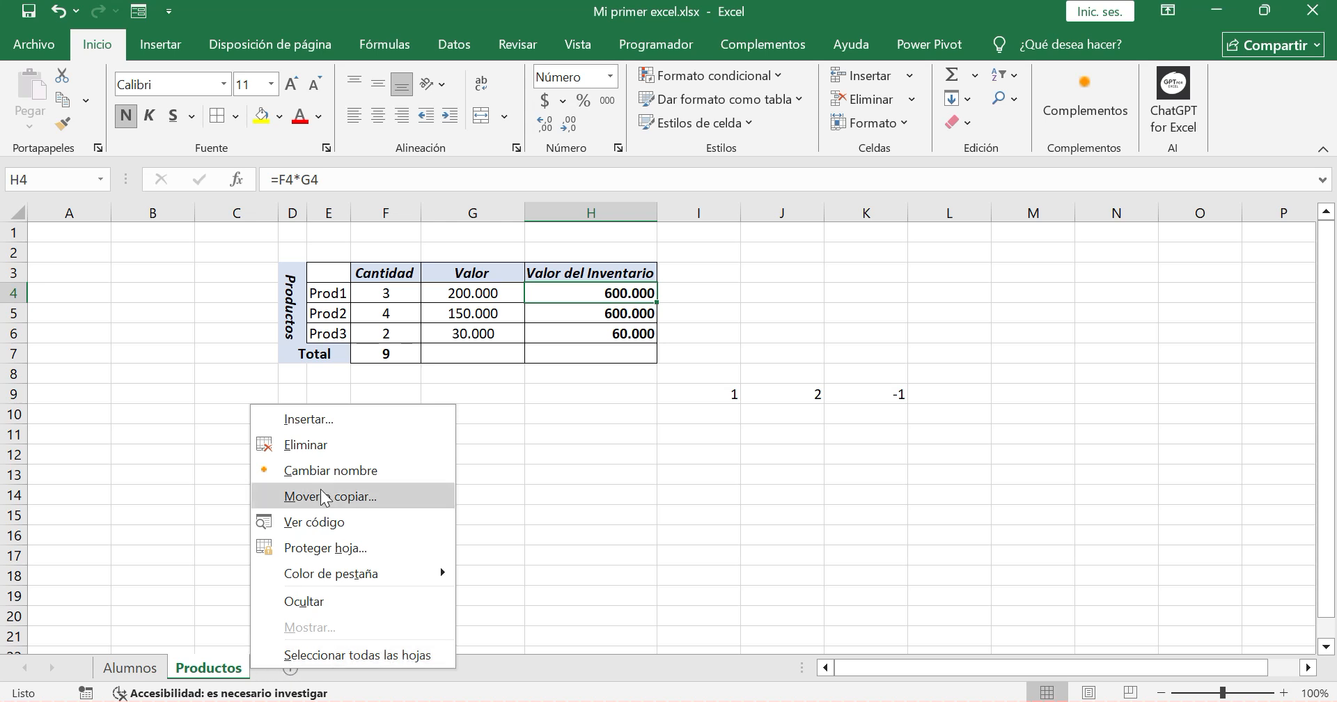
{"action": "left_click", "coordinate": [332, 427]}
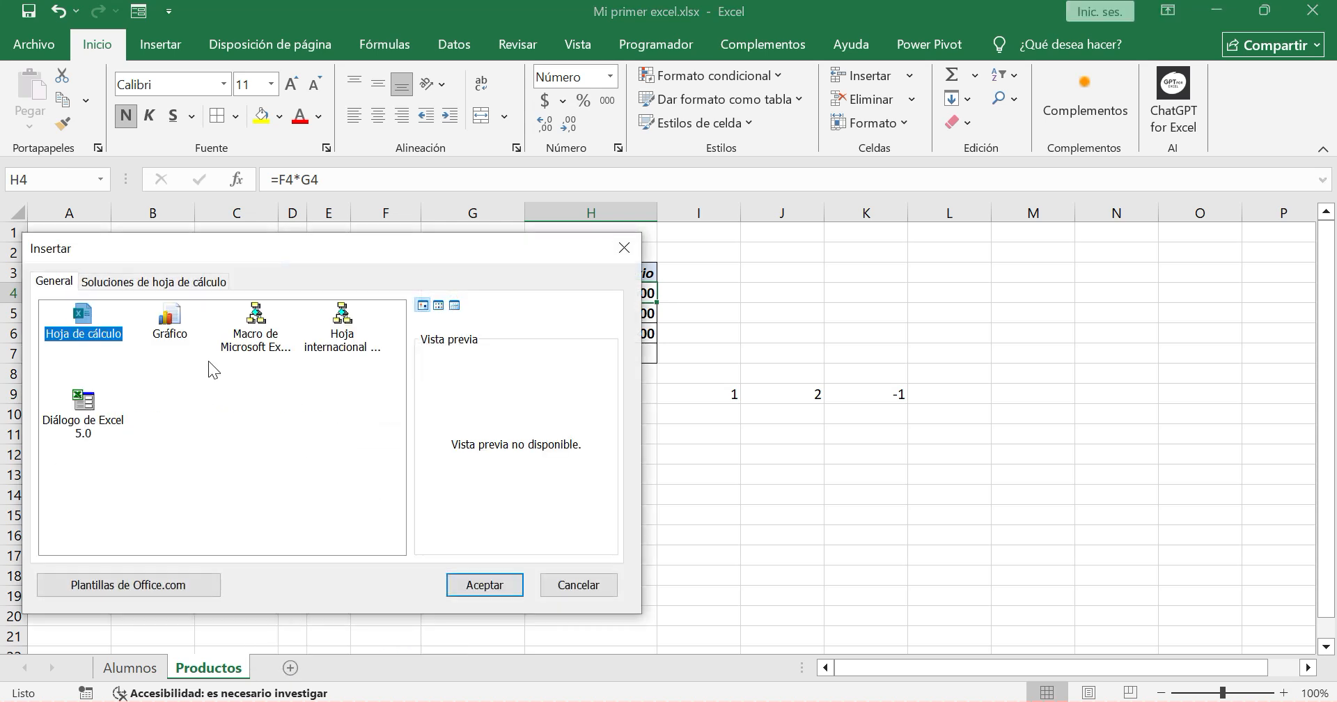
{"action": "left_click", "coordinate": [506, 593]}
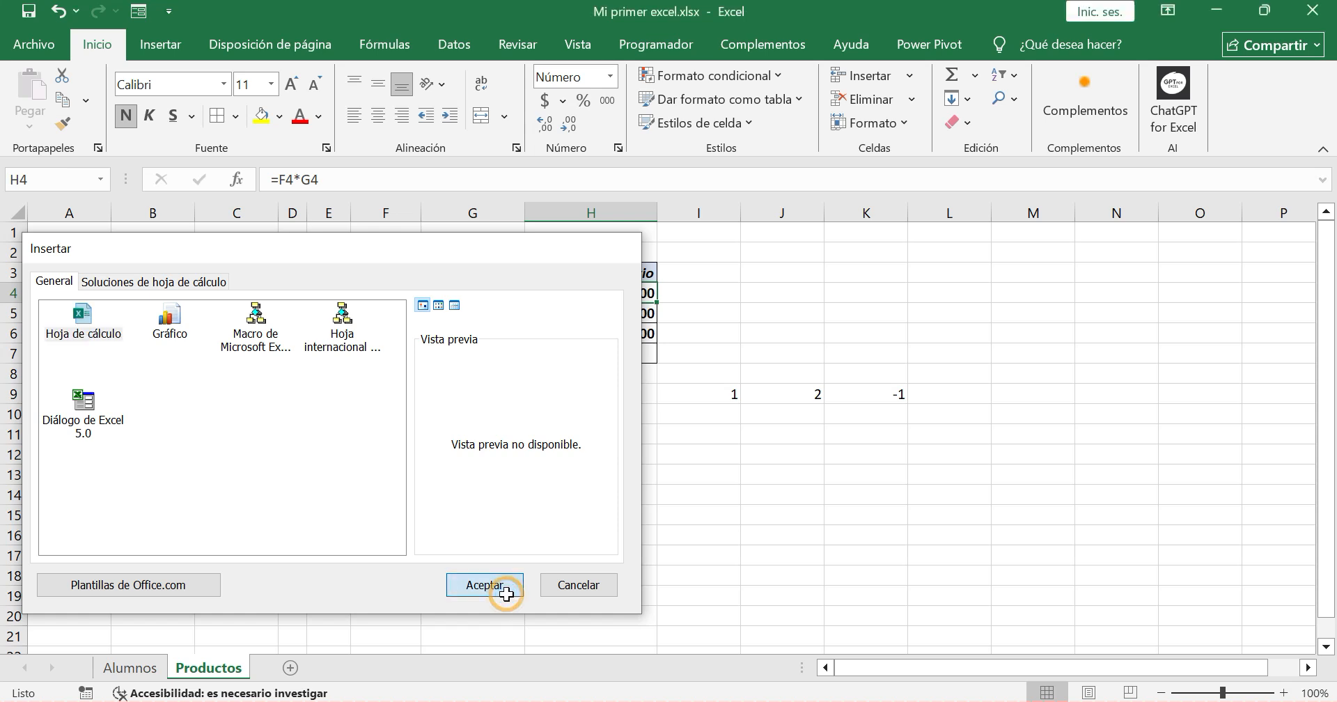
Rename the new worksheet as "Informe final"
{"action": "right_click", "coordinate": [193, 669]}
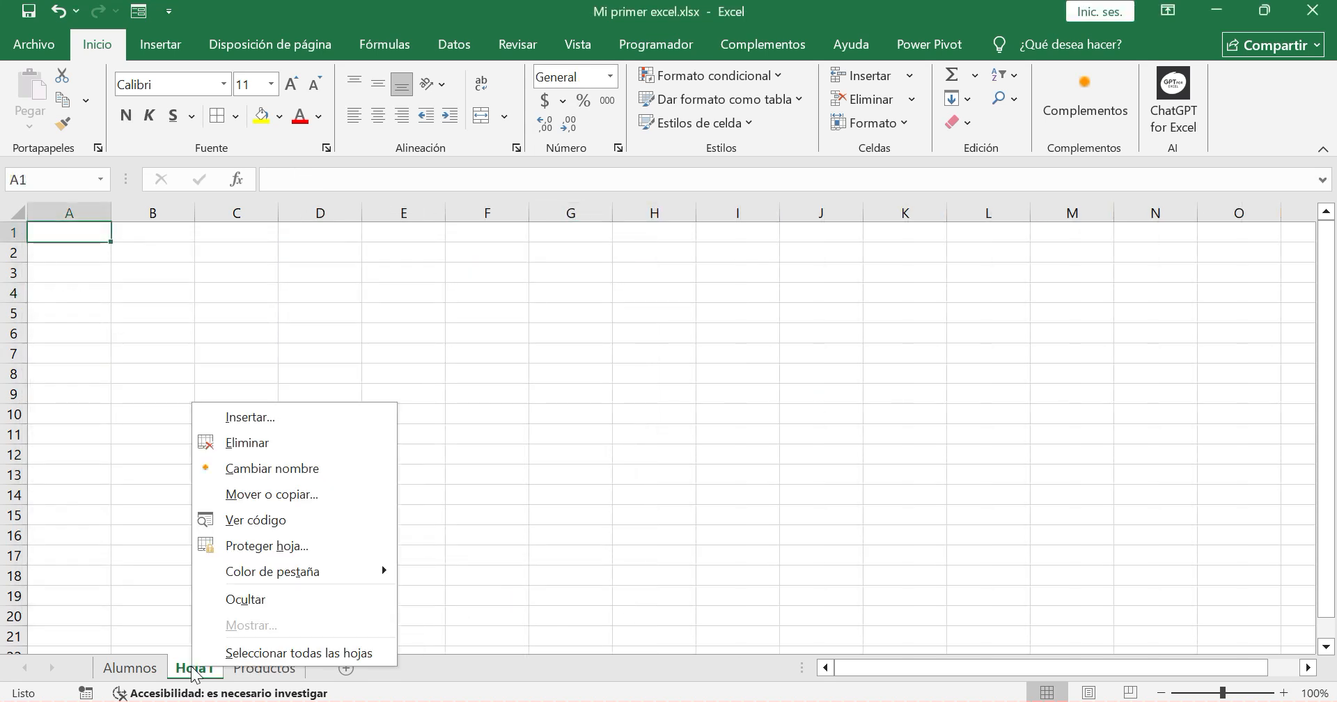
{"action": "left_click", "coordinate": [265, 469]}
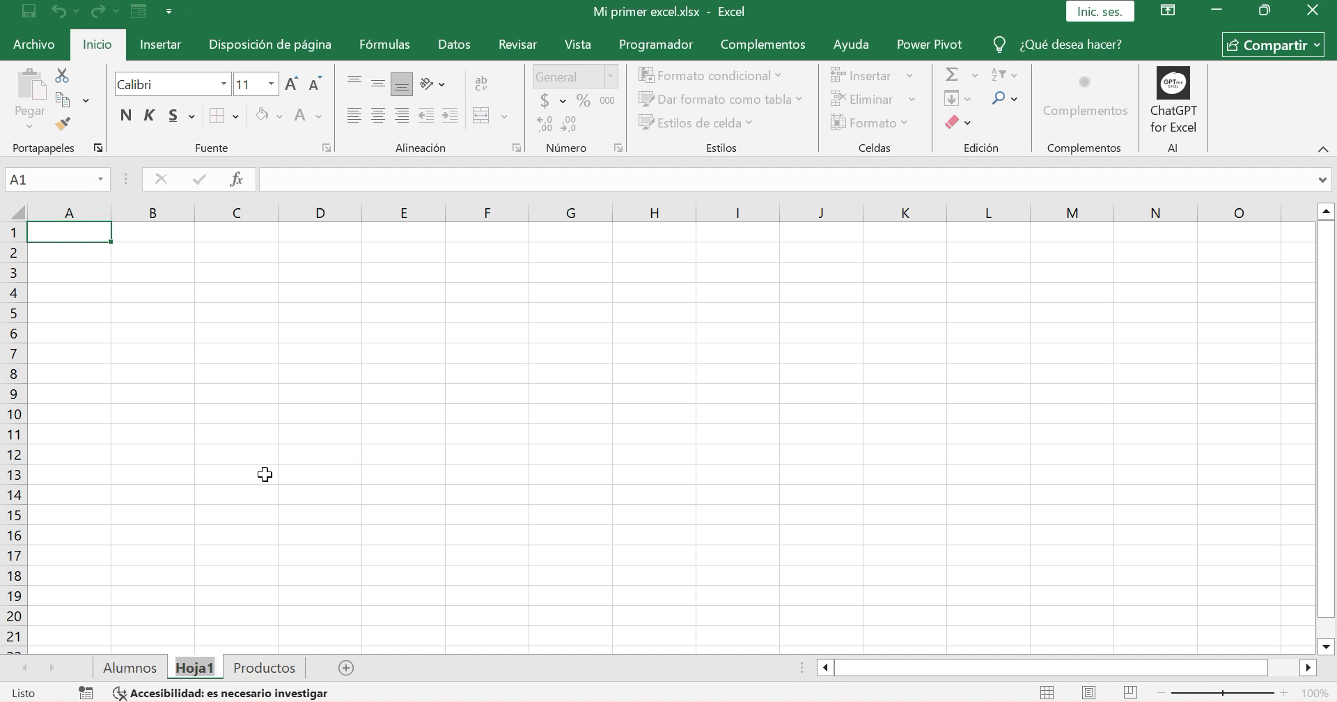
{"action": "type", "text": "Inform"}
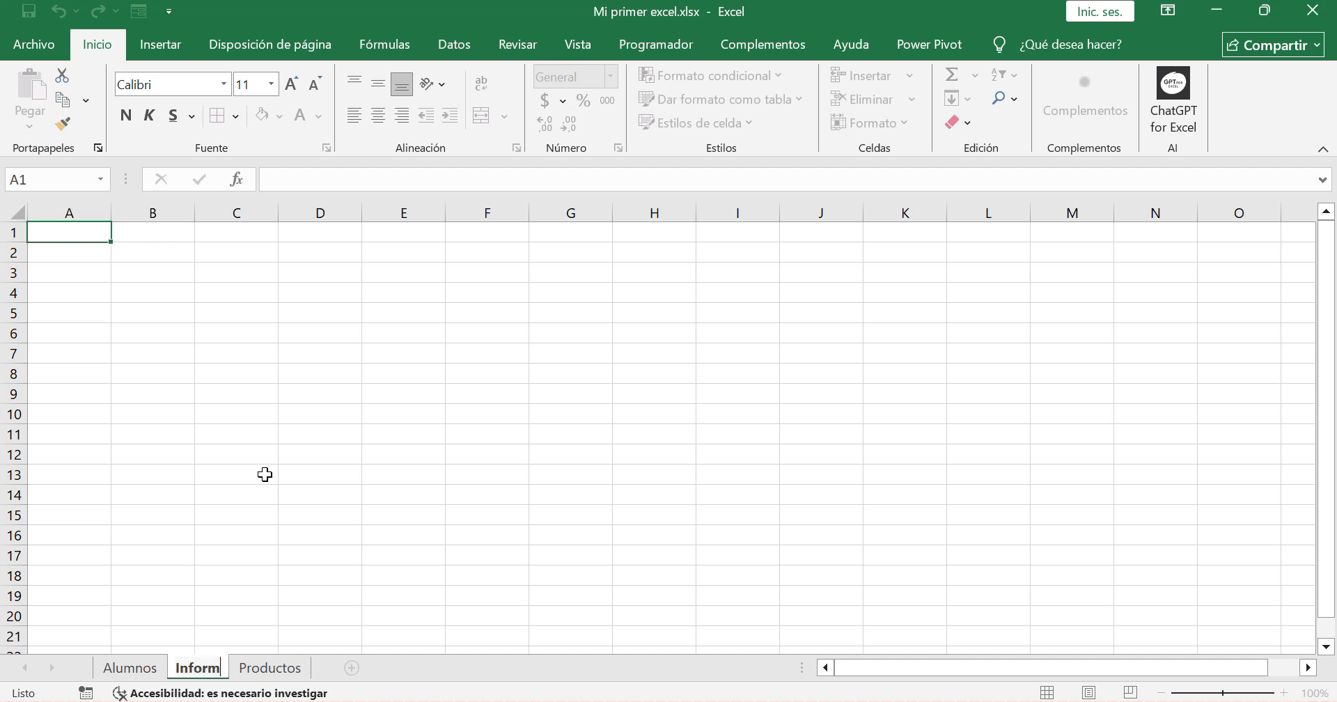
{"action": "type", "text": "e final"}
{"action": "key", "text": "Return"}
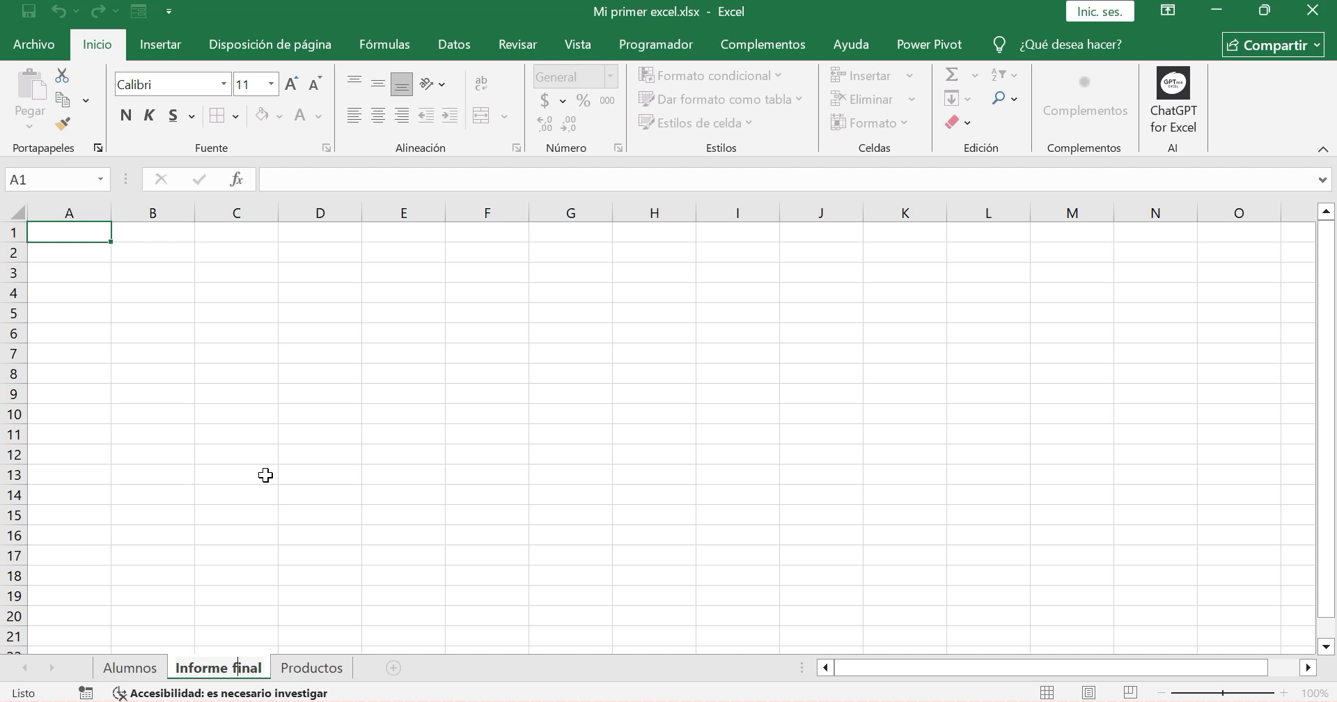
Replace the space in the new sheet's name with an underscore so it reads Informe_final
{"action": "key", "text": "BackSpace"}
{"action": "type", "text": "_"}
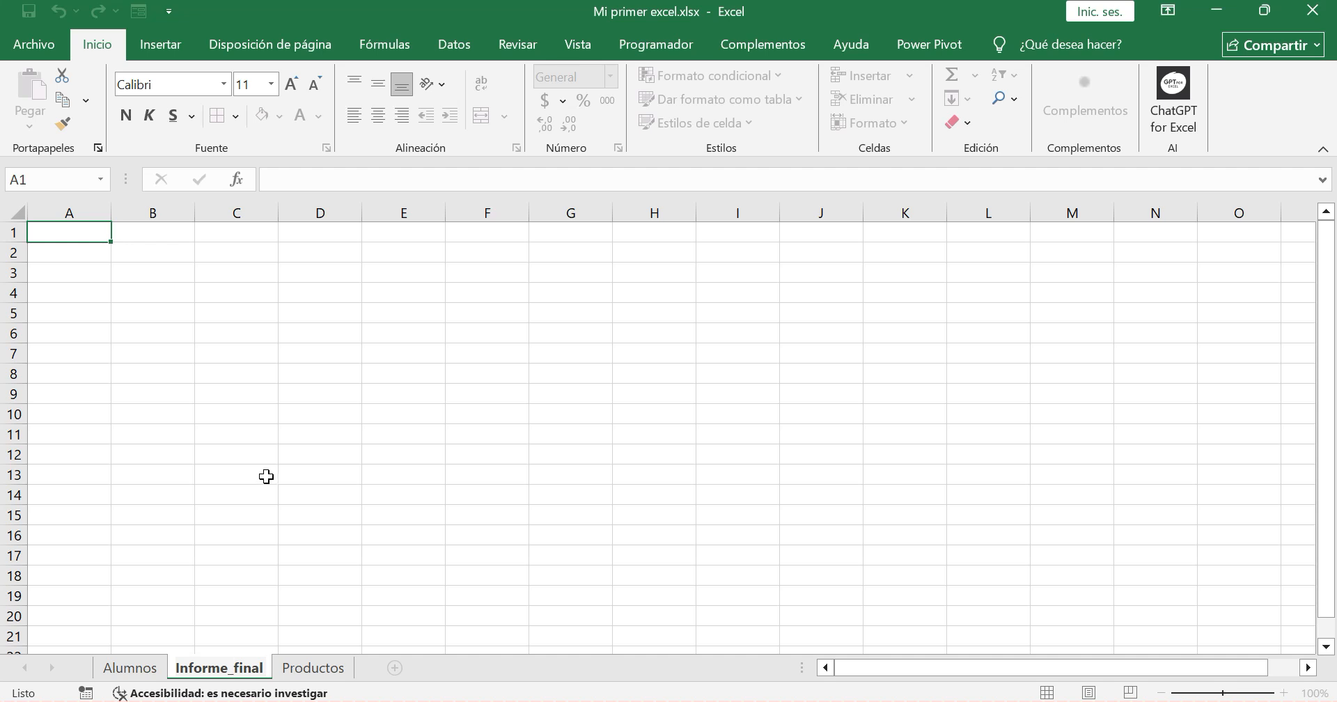
{"action": "key", "text": "Return"}
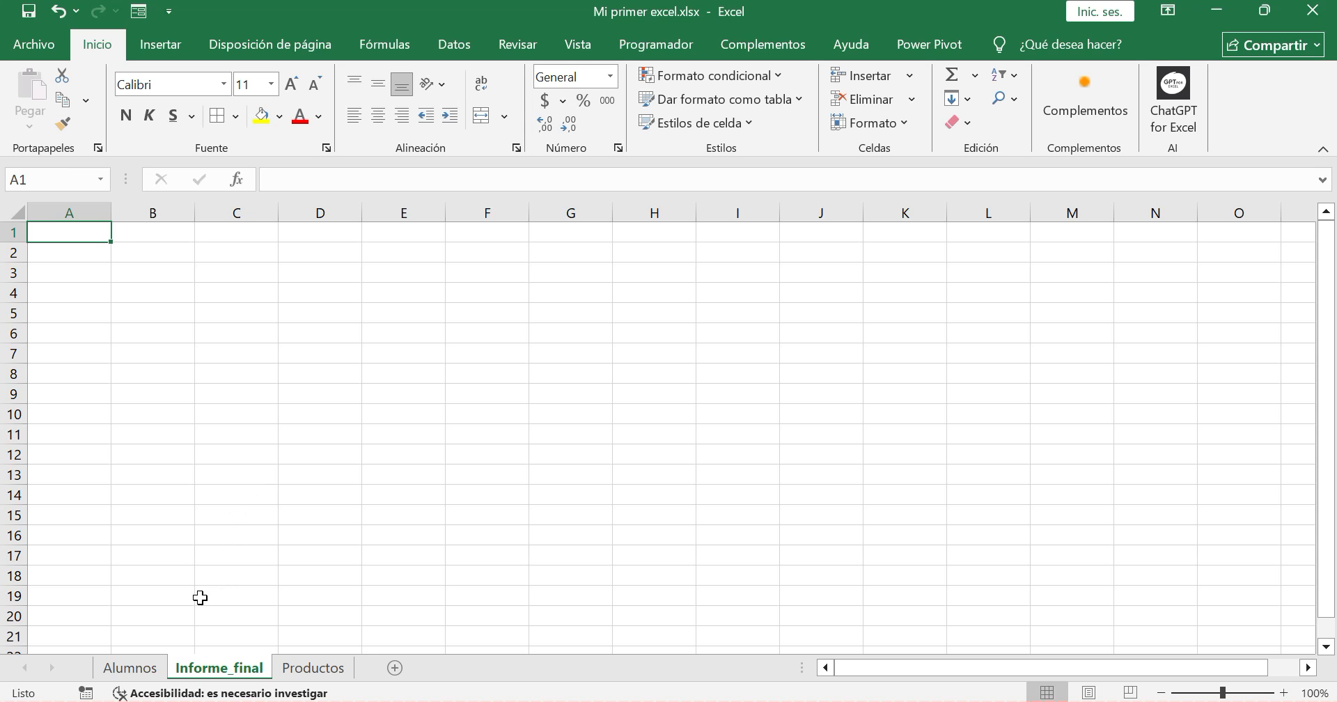
Enter the title "Informe Final del Curso" in E3 of the Informe_final sheet
{"action": "left_click", "coordinate": [158, 674]}
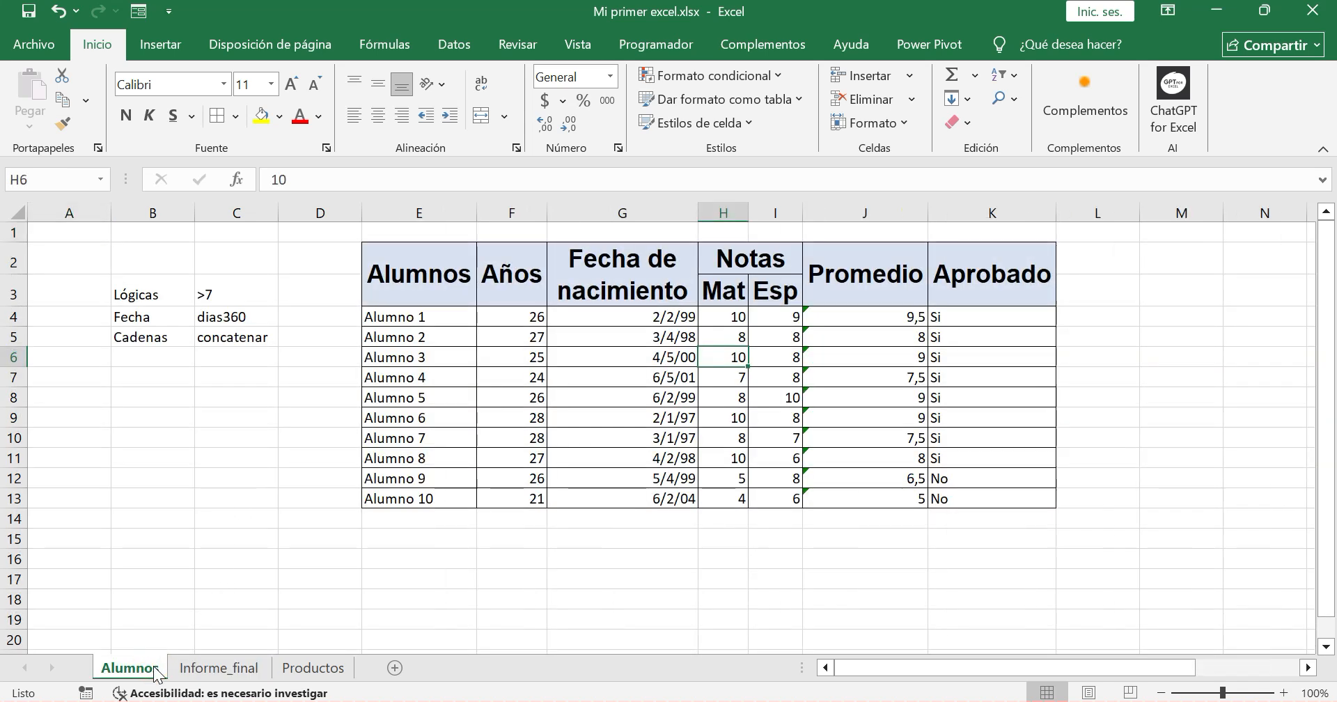
{"action": "left_click", "coordinate": [237, 670]}
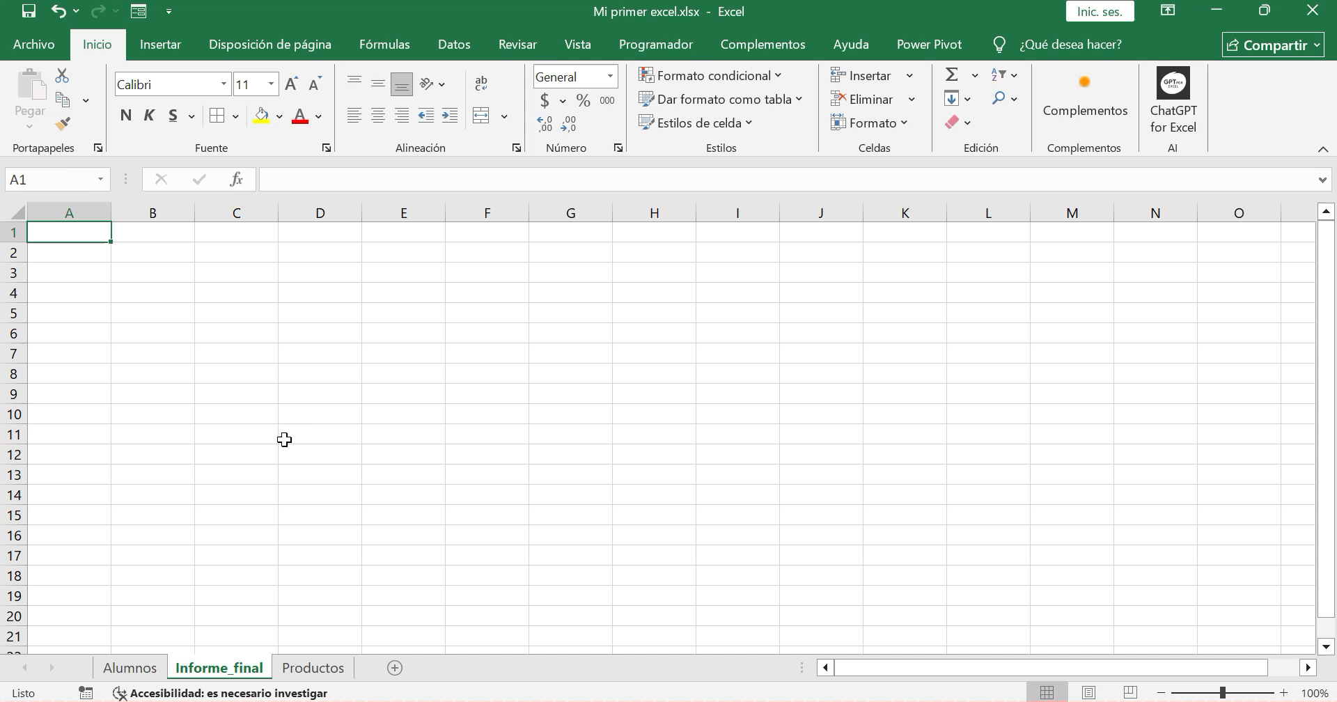
{"action": "left_click", "coordinate": [400, 278]}
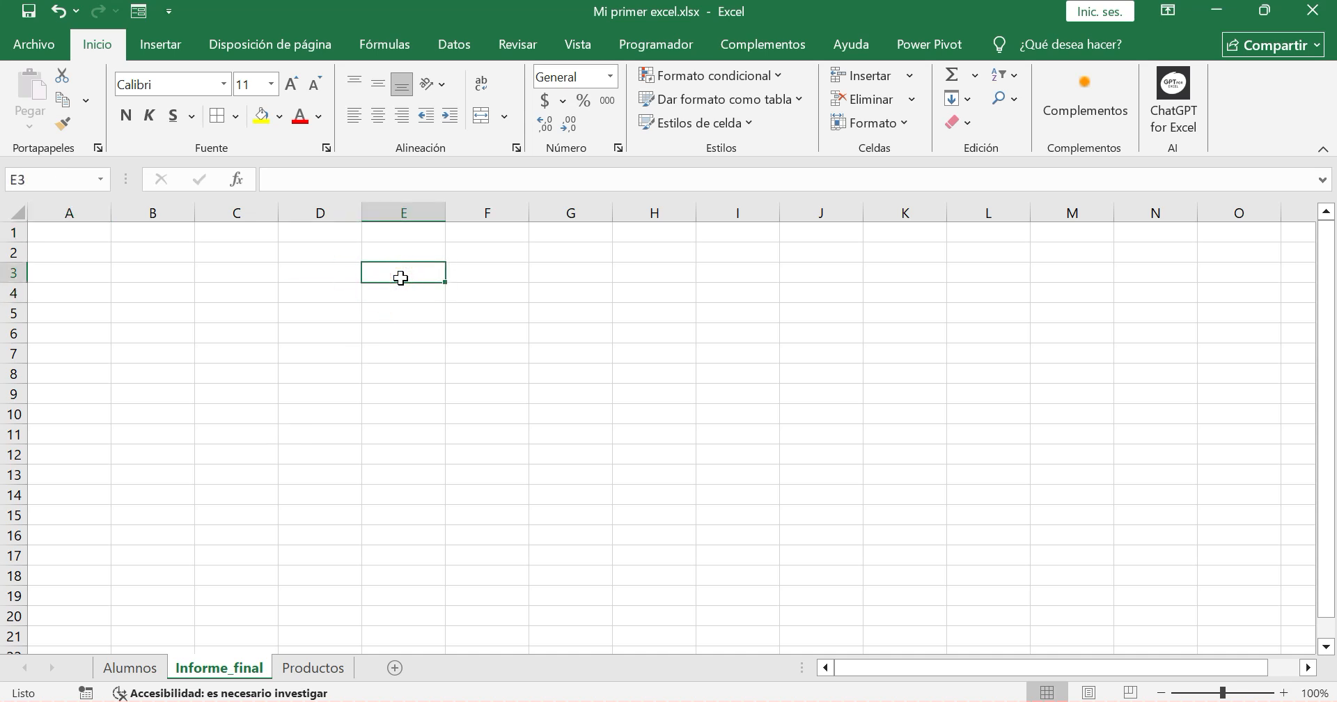
{"action": "type", "text": "Informe "}
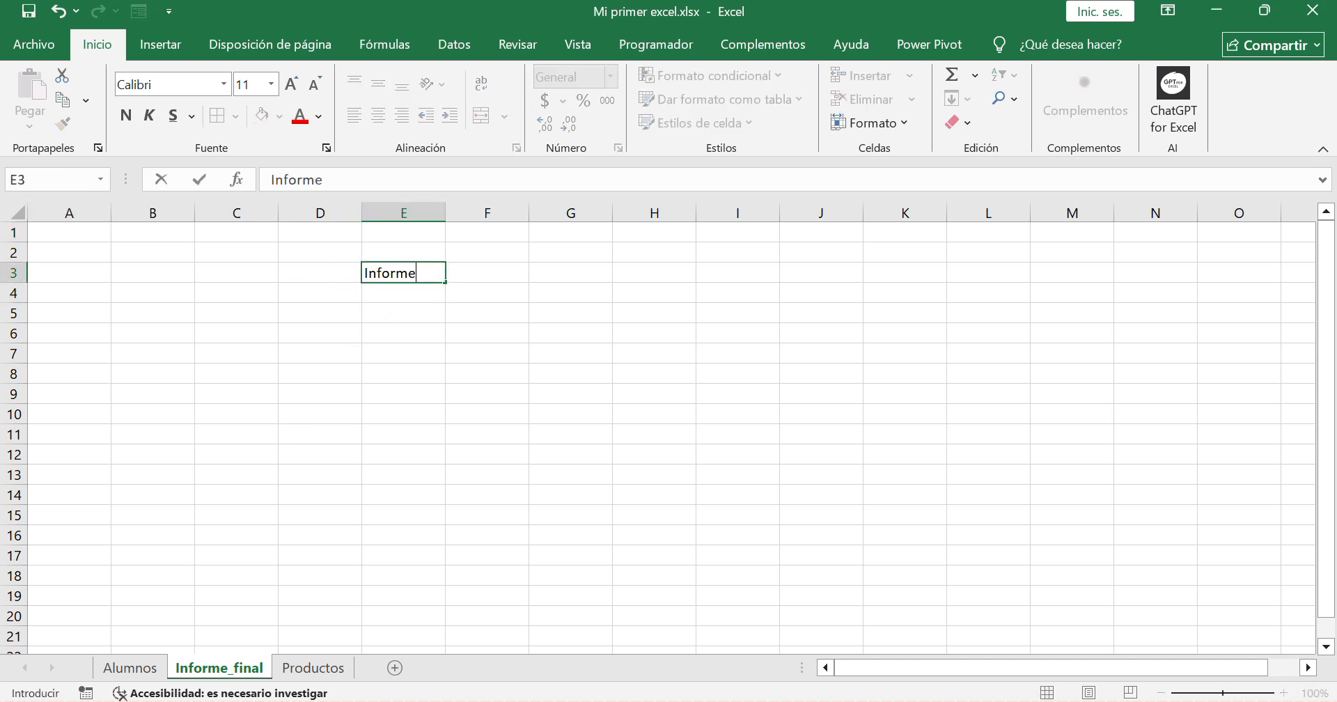
{"action": "type", "text": "Final del Curso"}
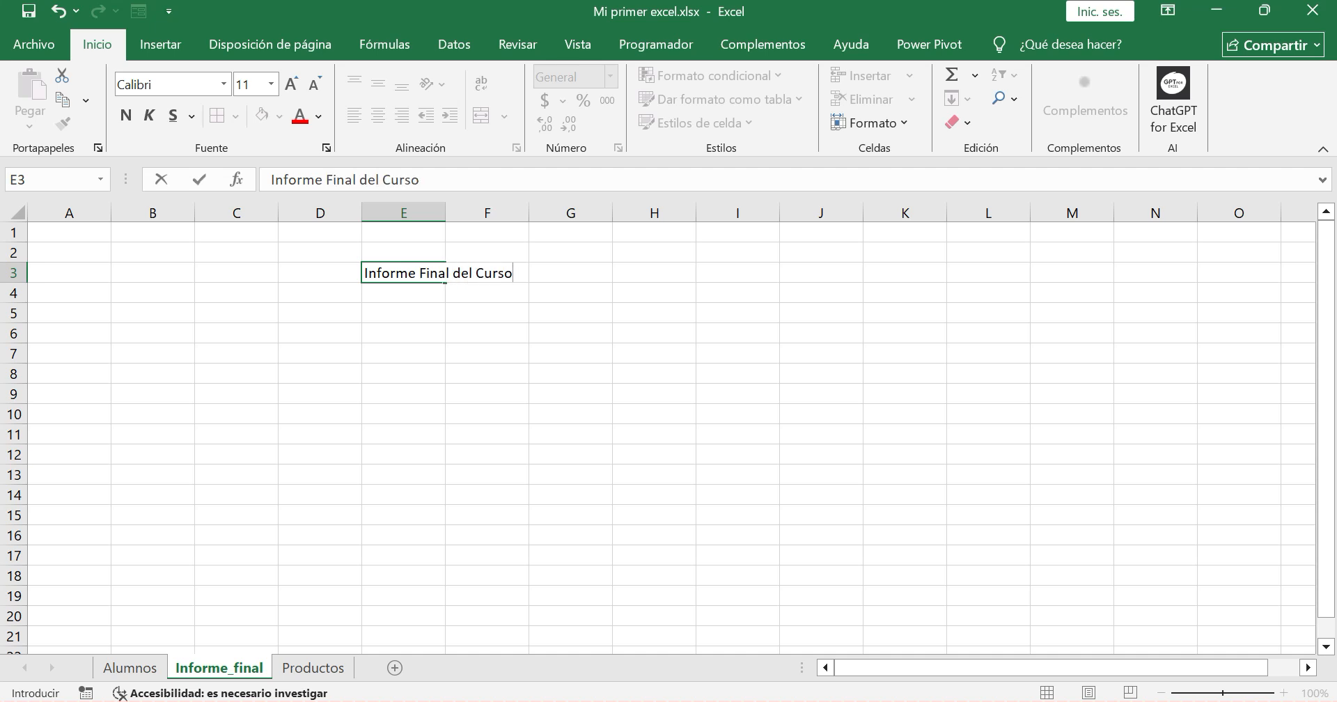
Merge and center the title across E3:H3 and format it in bold with dark green text
{"action": "left_click_drag", "start_coordinate": [396, 272], "coordinate": [625, 274]}
{"action": "left_click", "coordinate": [451, 309]}
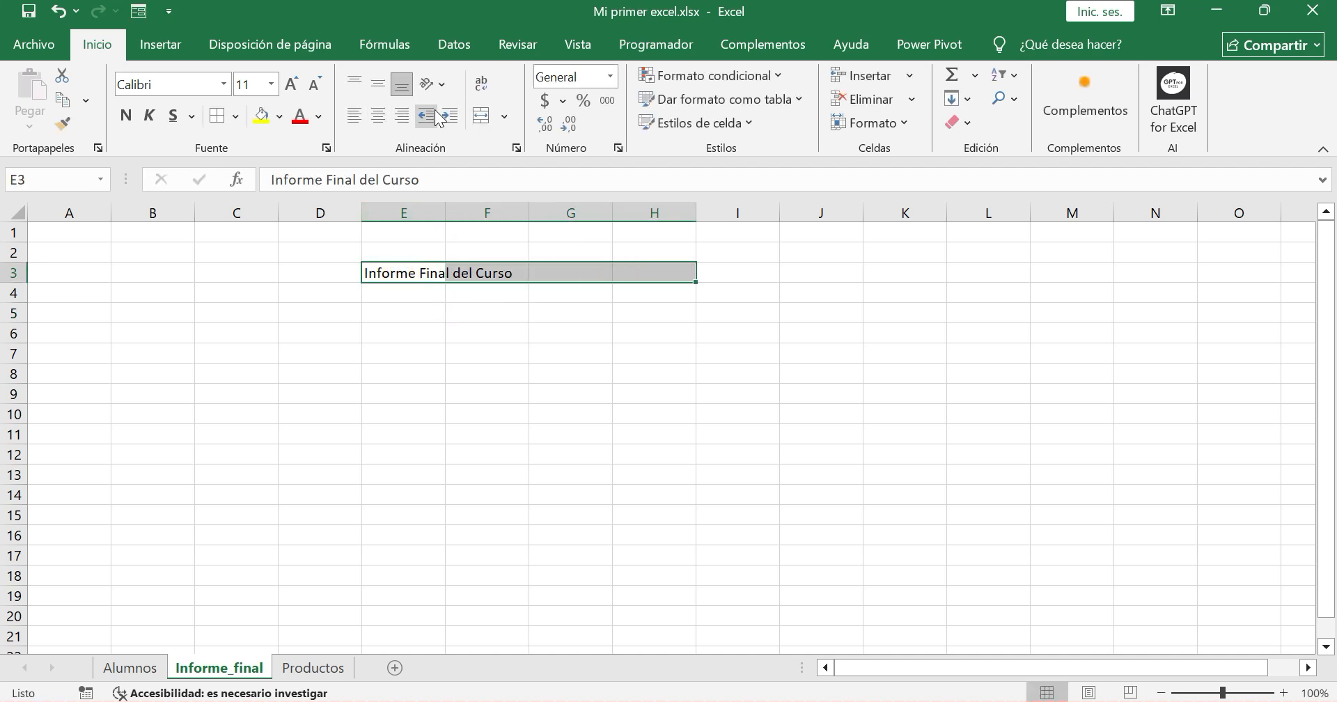
{"action": "left_click", "coordinate": [481, 115]}
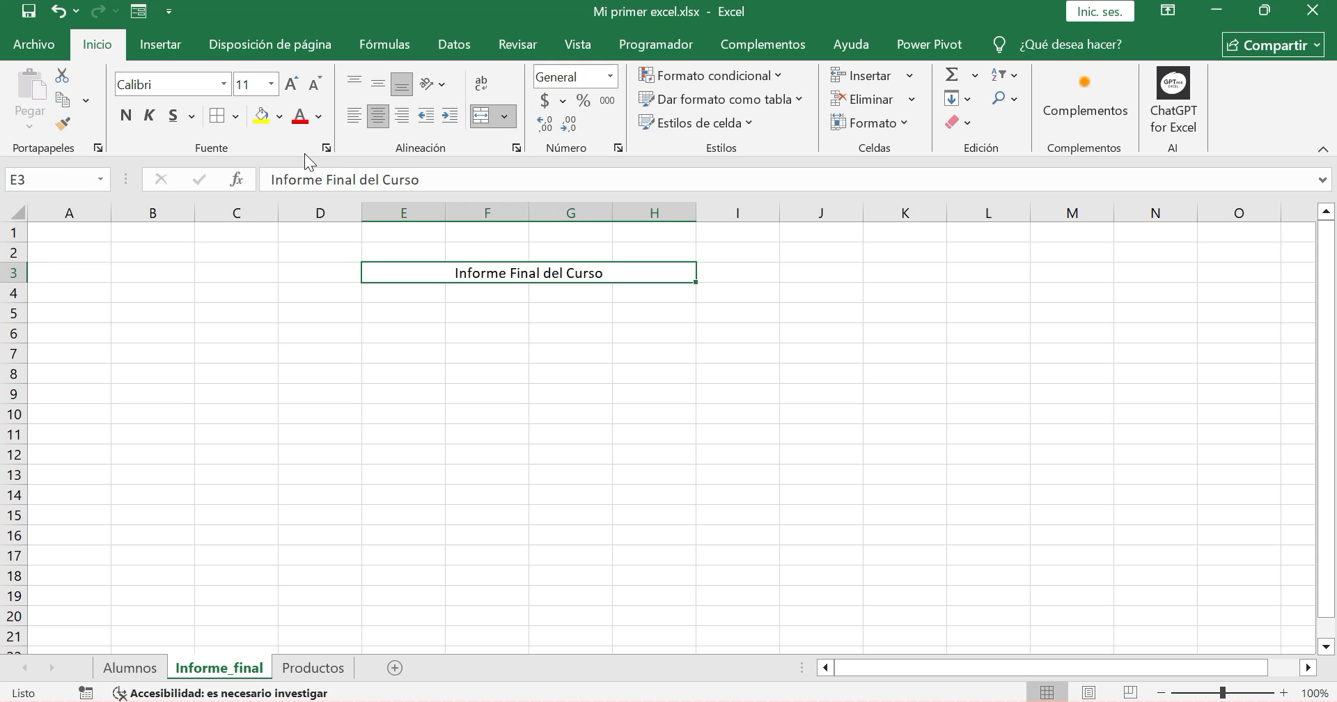
{"action": "left_click", "coordinate": [127, 117]}
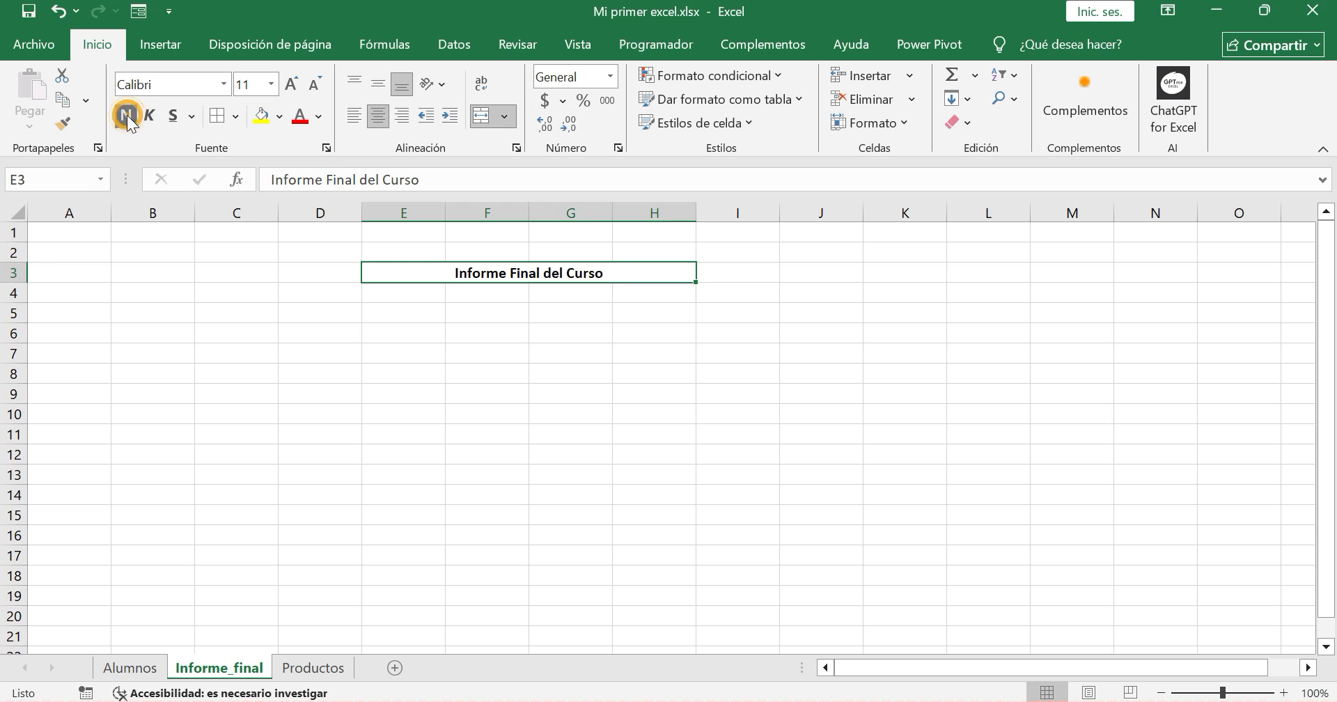
{"action": "left_click", "coordinate": [319, 116]}
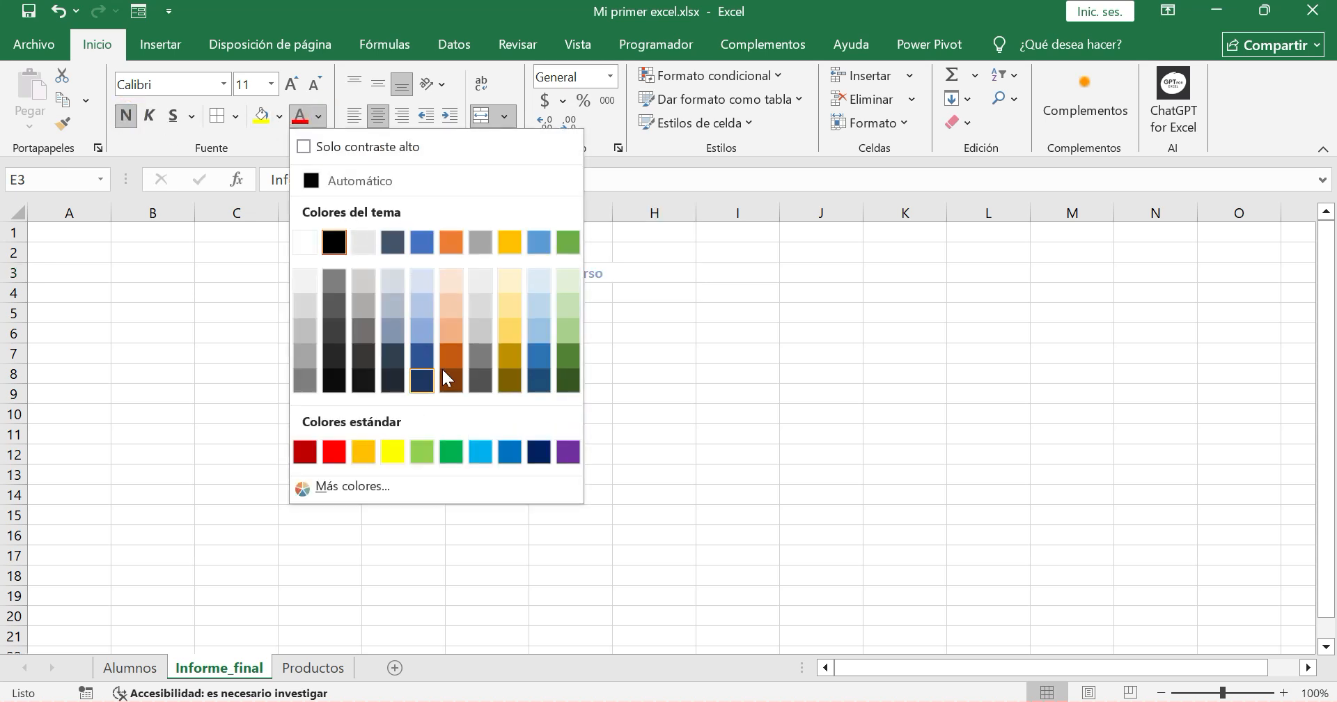
{"action": "left_click", "coordinate": [567, 380]}
{"action": "left_click", "coordinate": [569, 376]}
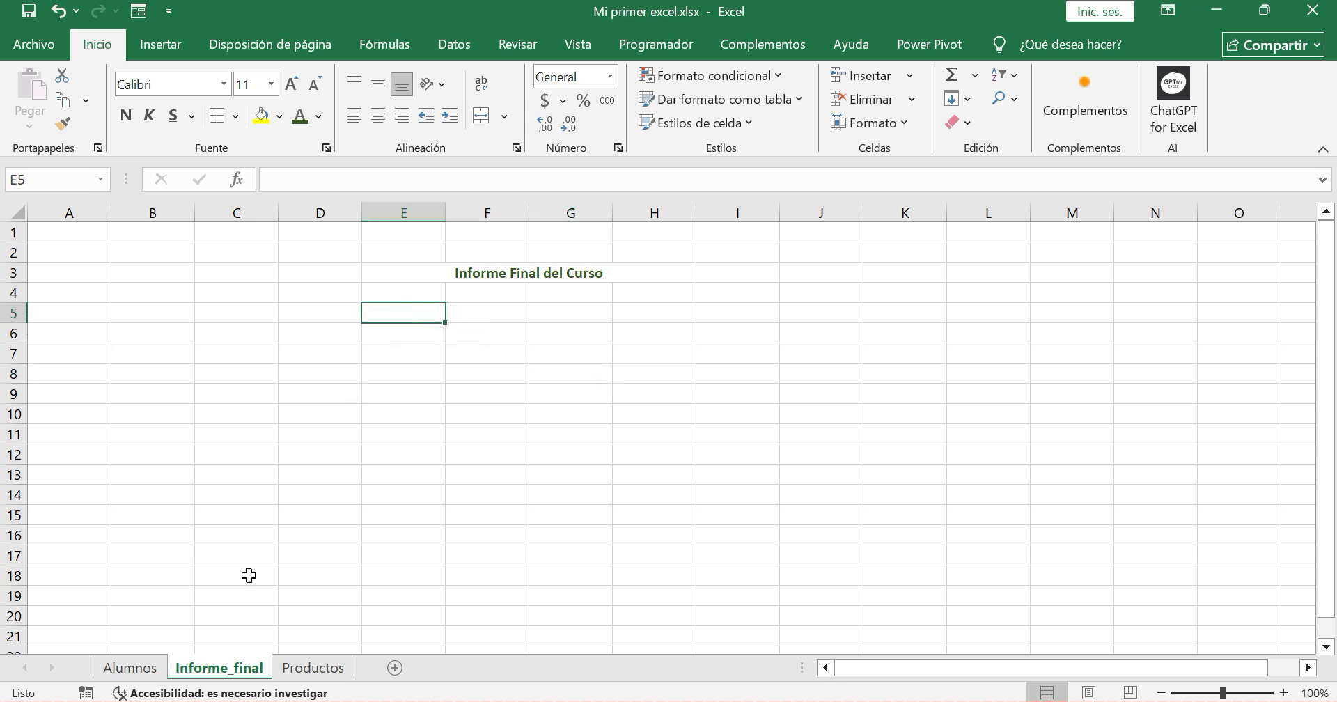
Try to copy the Alumno 1 cell from the Alumnos sheet into E5 of Informe_final
{"action": "left_click", "coordinate": [129, 667]}
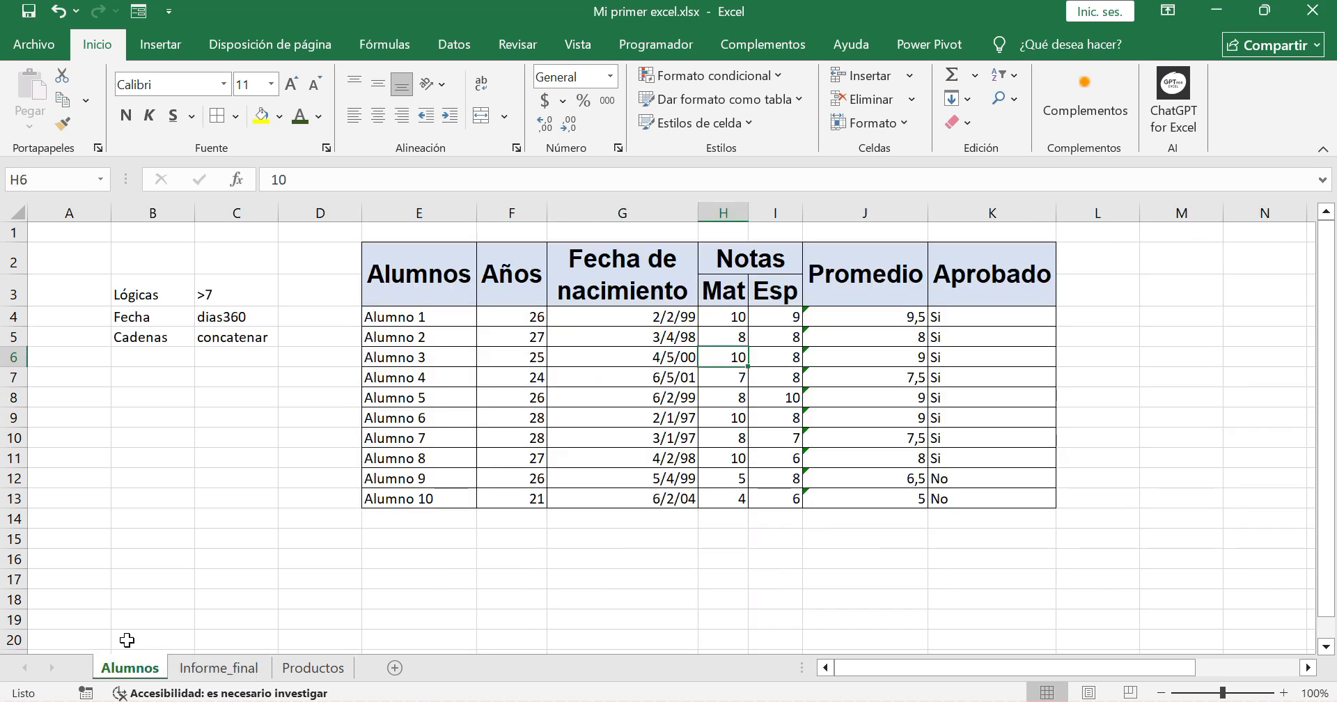
{"action": "left_click", "coordinate": [426, 318]}
{"action": "key", "text": "ctrl+c"}
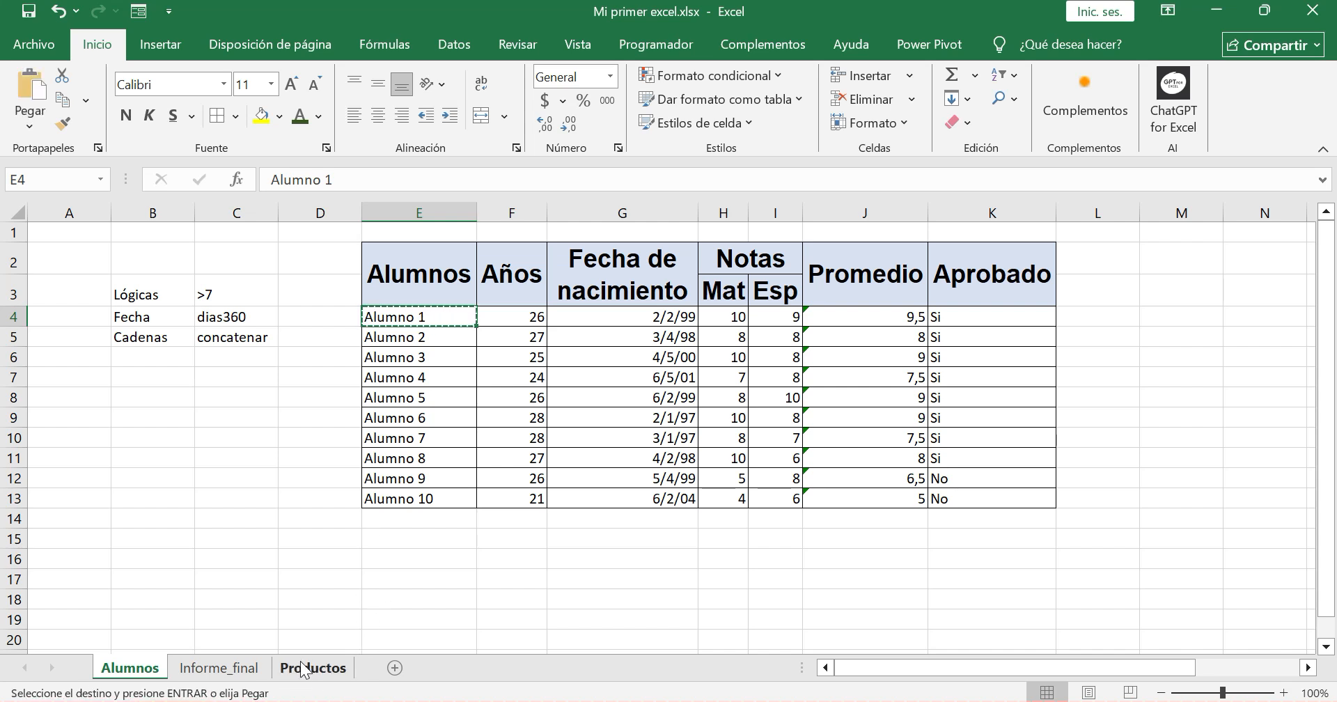
{"action": "left_click", "coordinate": [218, 667]}
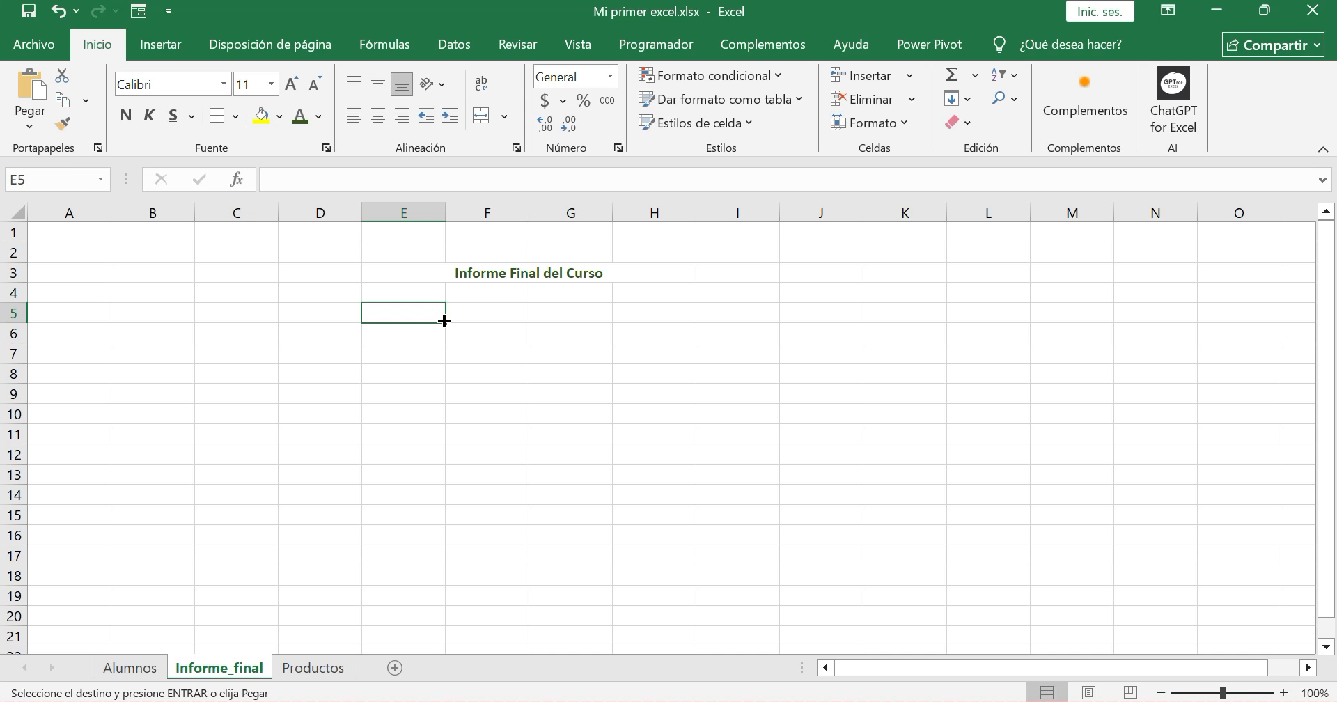
{"action": "key", "text": "ctrl+v"}
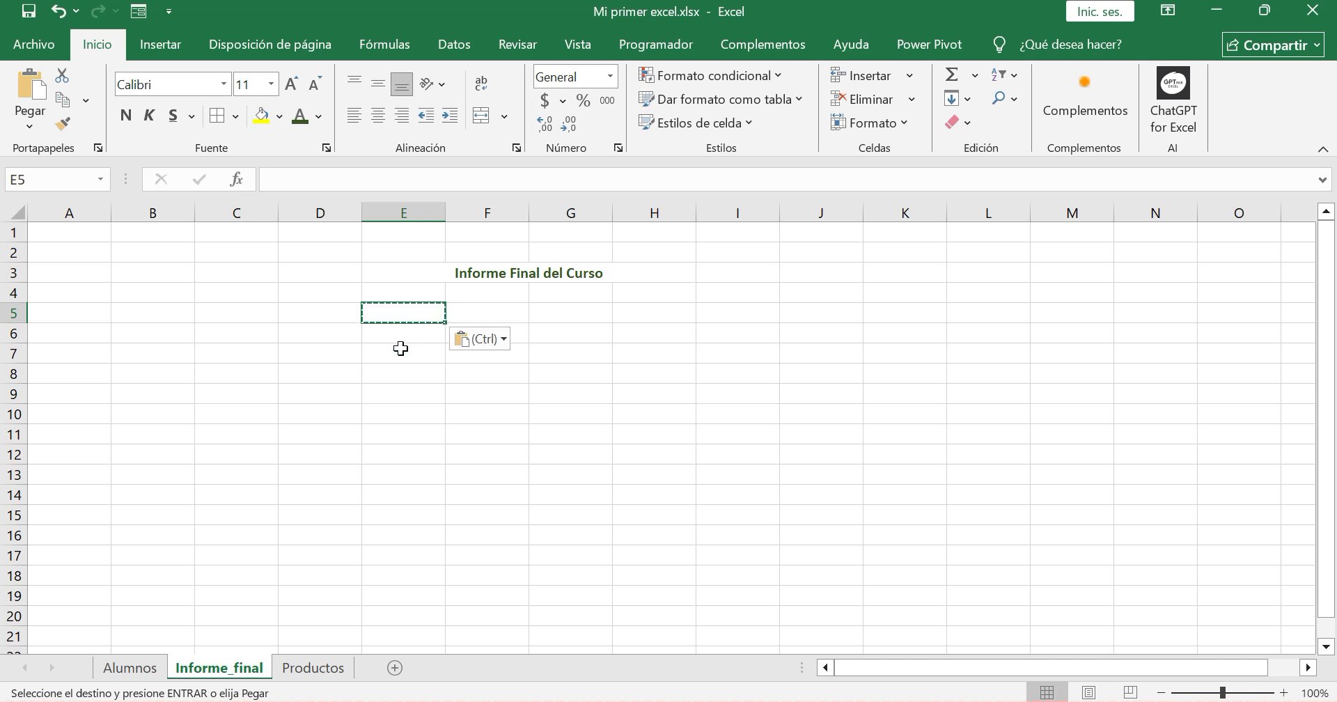
Copy Alumno 1 from E4 of the Alumnos sheet and paste it into E5 of Informe_final
{"action": "left_click", "coordinate": [129, 667]}
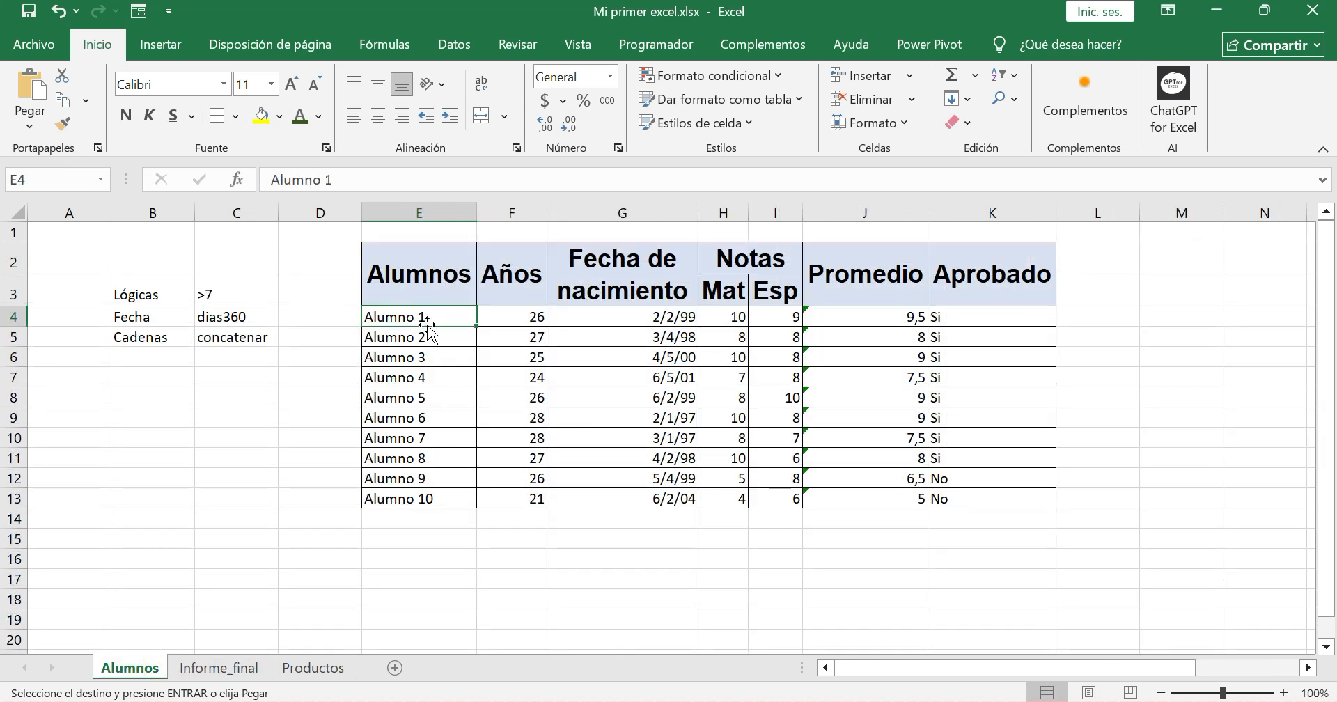
{"action": "key", "text": "ctrl+c"}
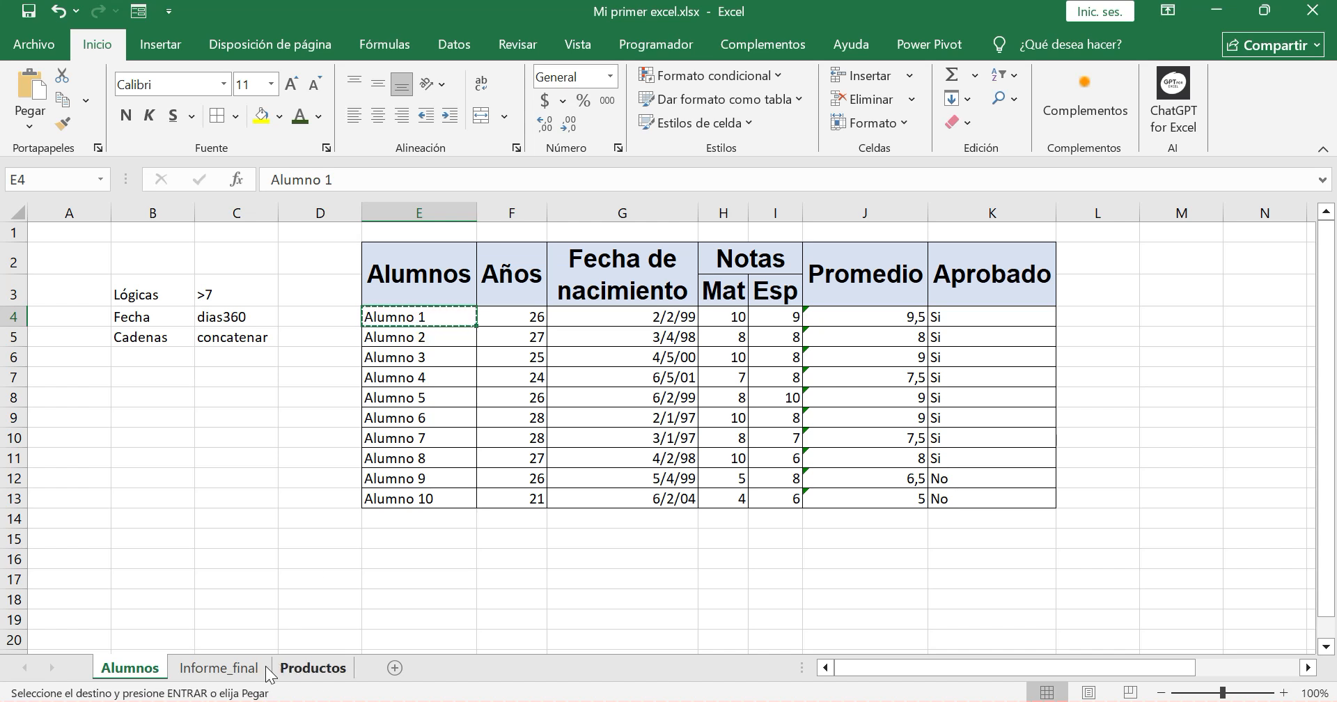
{"action": "left_click", "coordinate": [218, 669]}
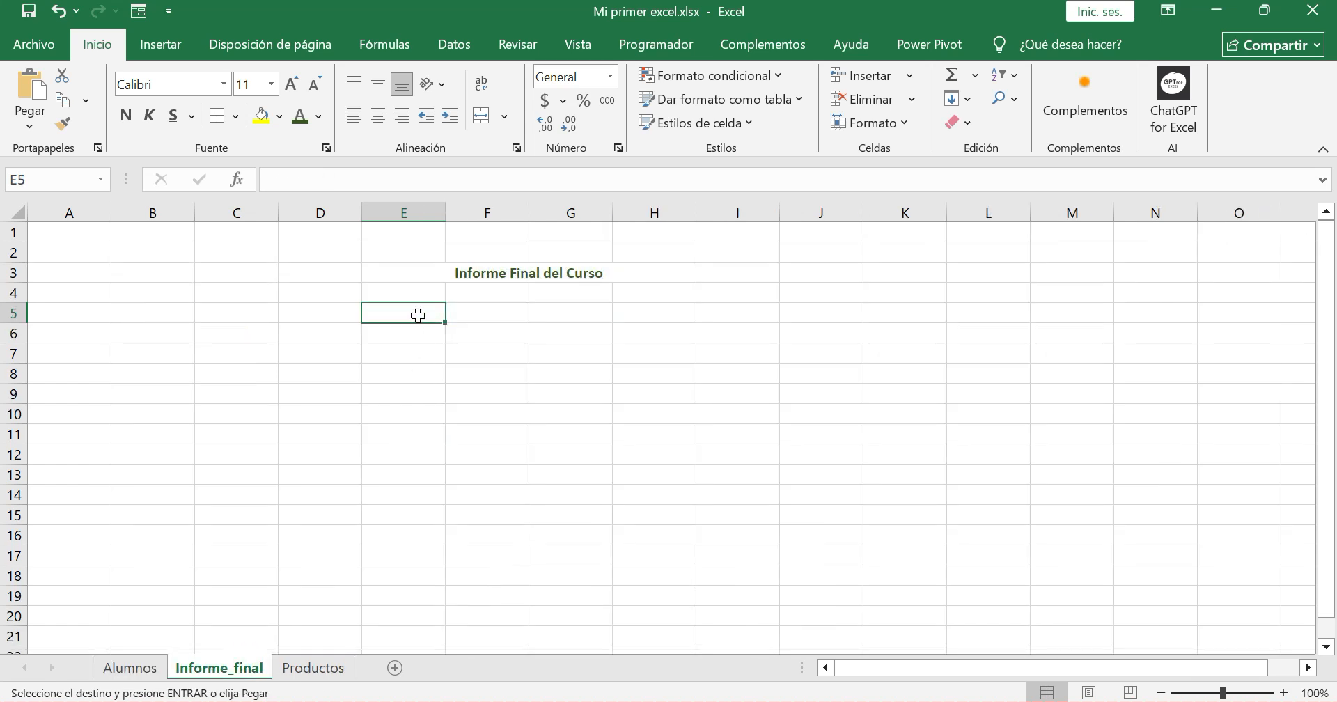
{"action": "key", "text": "ctrl+v"}
Enter "Si" in F5 and "Aprobó" in G5 beside Alumno 1
{"action": "left_click", "coordinate": [487, 312]}
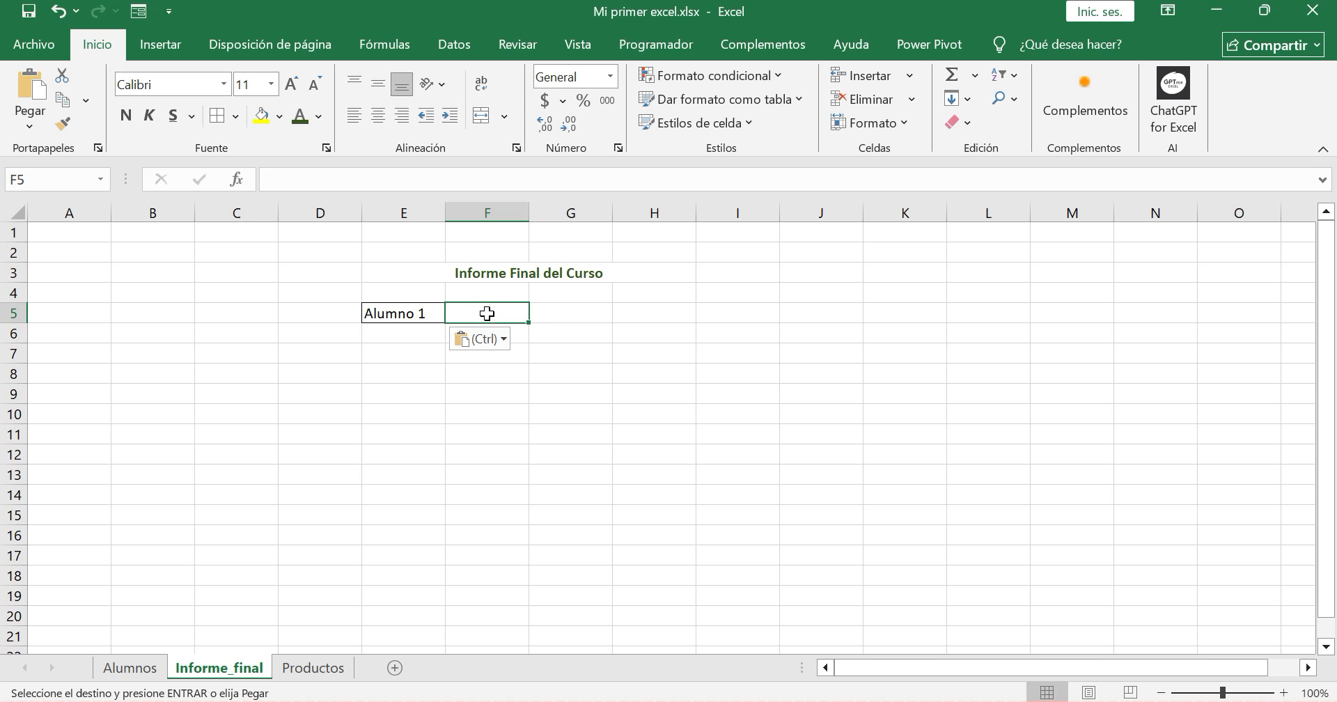
{"action": "type", "text": "Si"}
{"action": "key", "text": "Tab"}
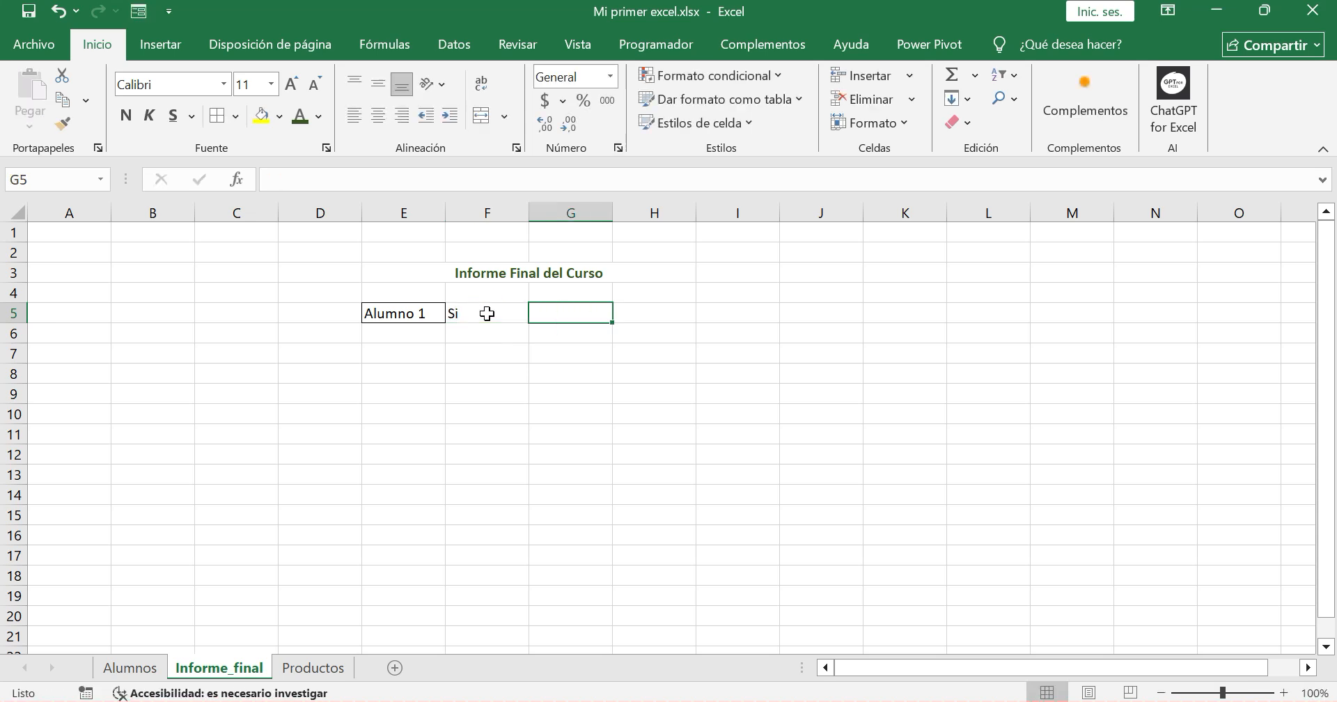
{"action": "type", "text": "Aprob"}
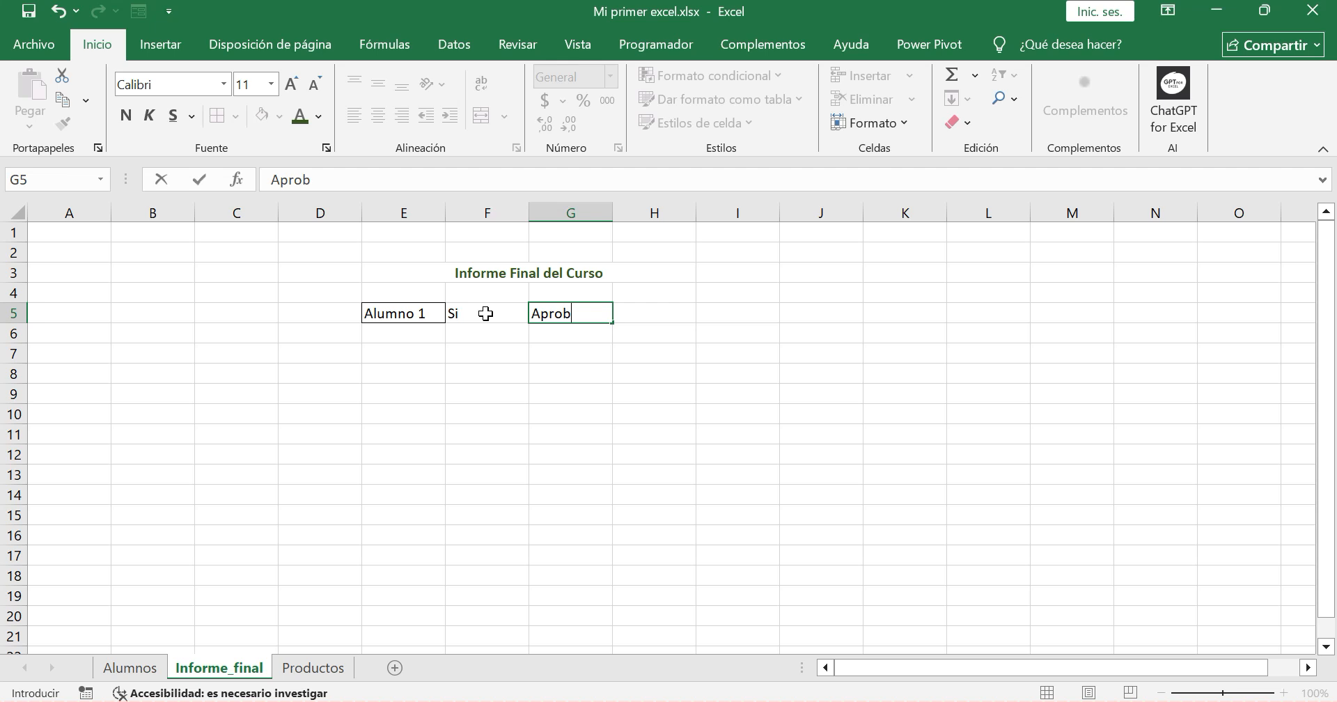
{"action": "type", "text": "ó"}
{"action": "left_click", "coordinate": [758, 369]}
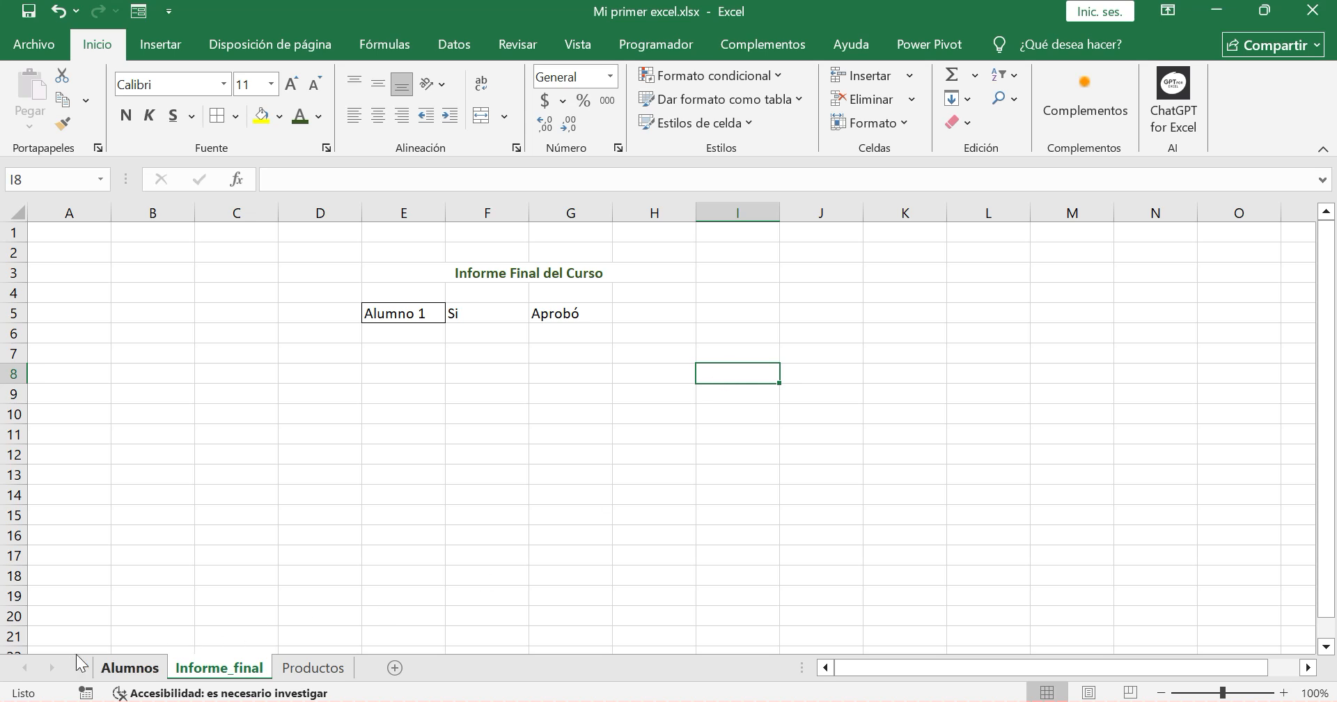
Copy Alumno 10 from E13 of the Alumnos sheet and paste it into E13 of Informe_final
{"action": "left_click", "coordinate": [131, 667]}
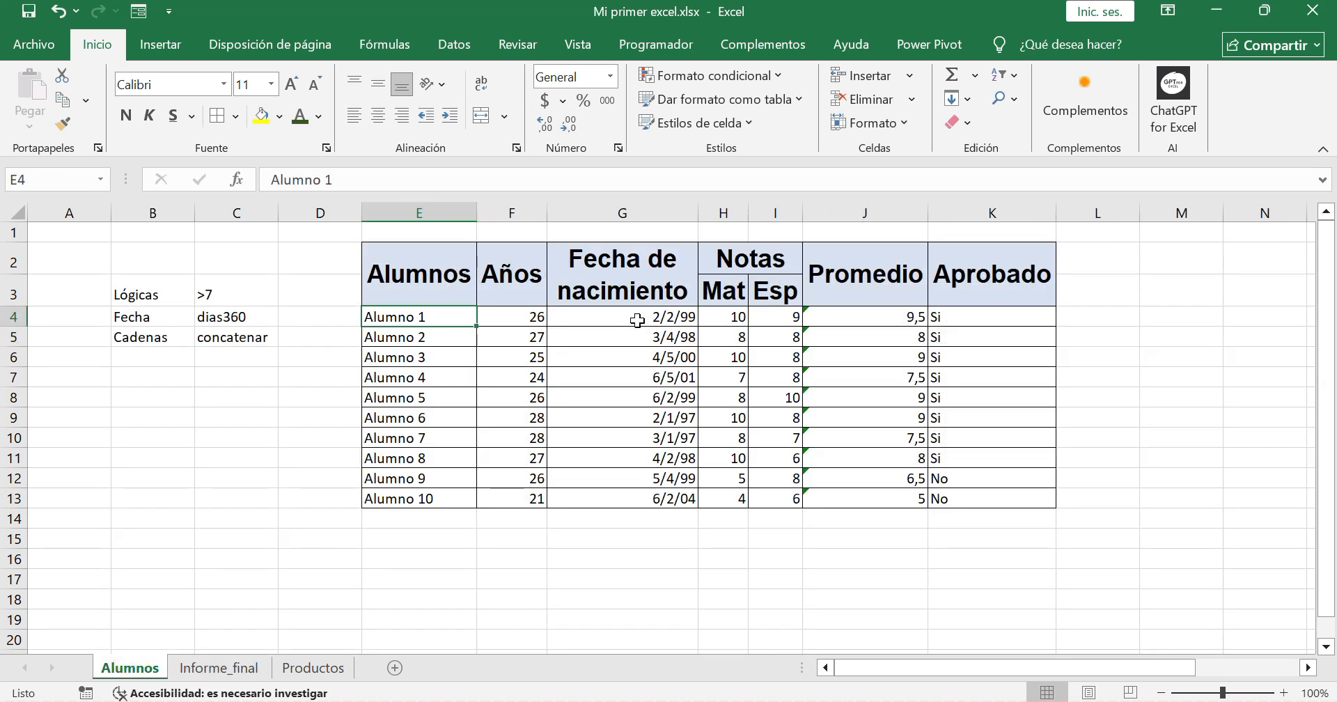
{"action": "left_click", "coordinate": [769, 319]}
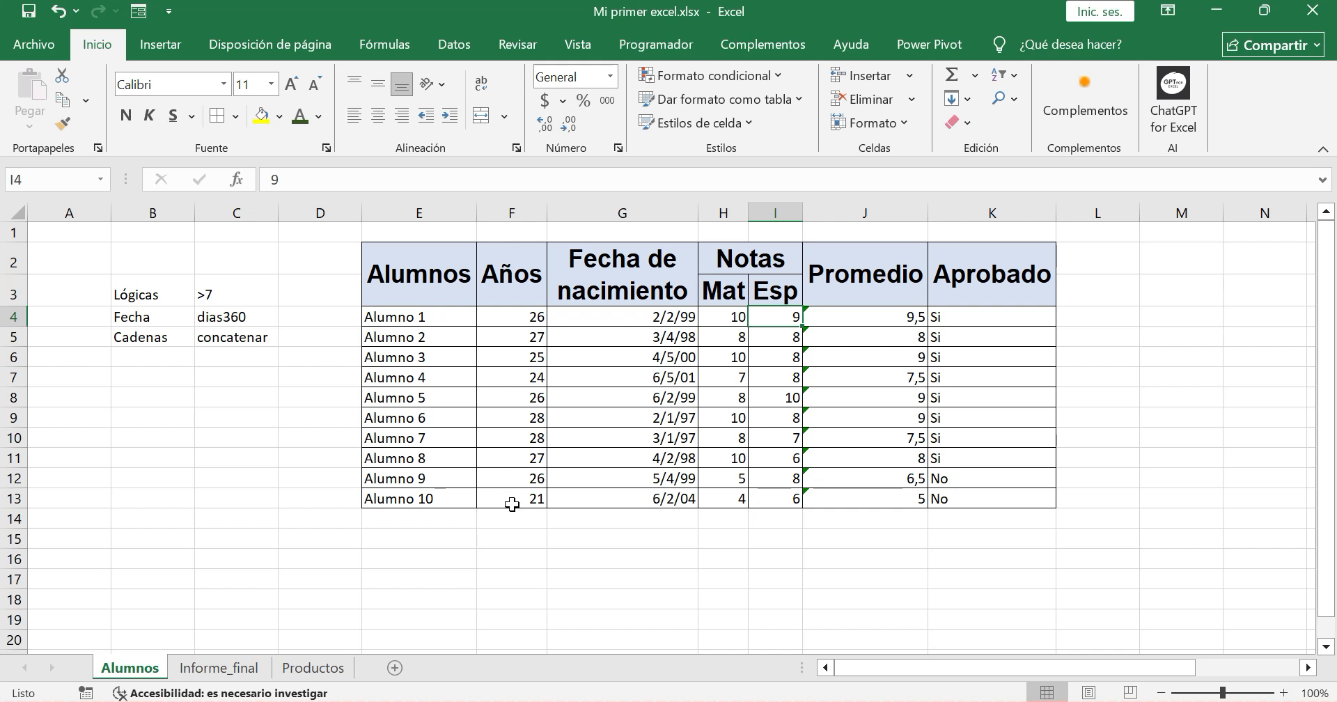
{"action": "left_click", "coordinate": [944, 502]}
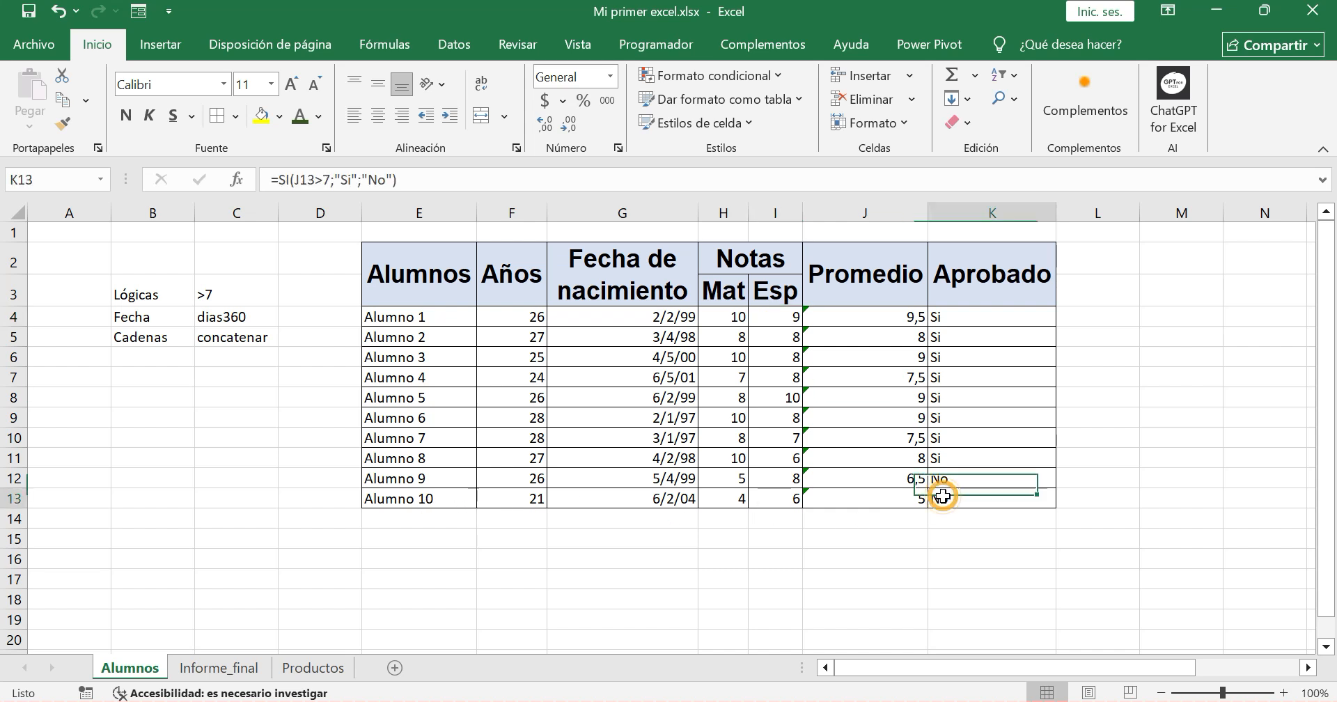
{"action": "left_click", "coordinate": [454, 502]}
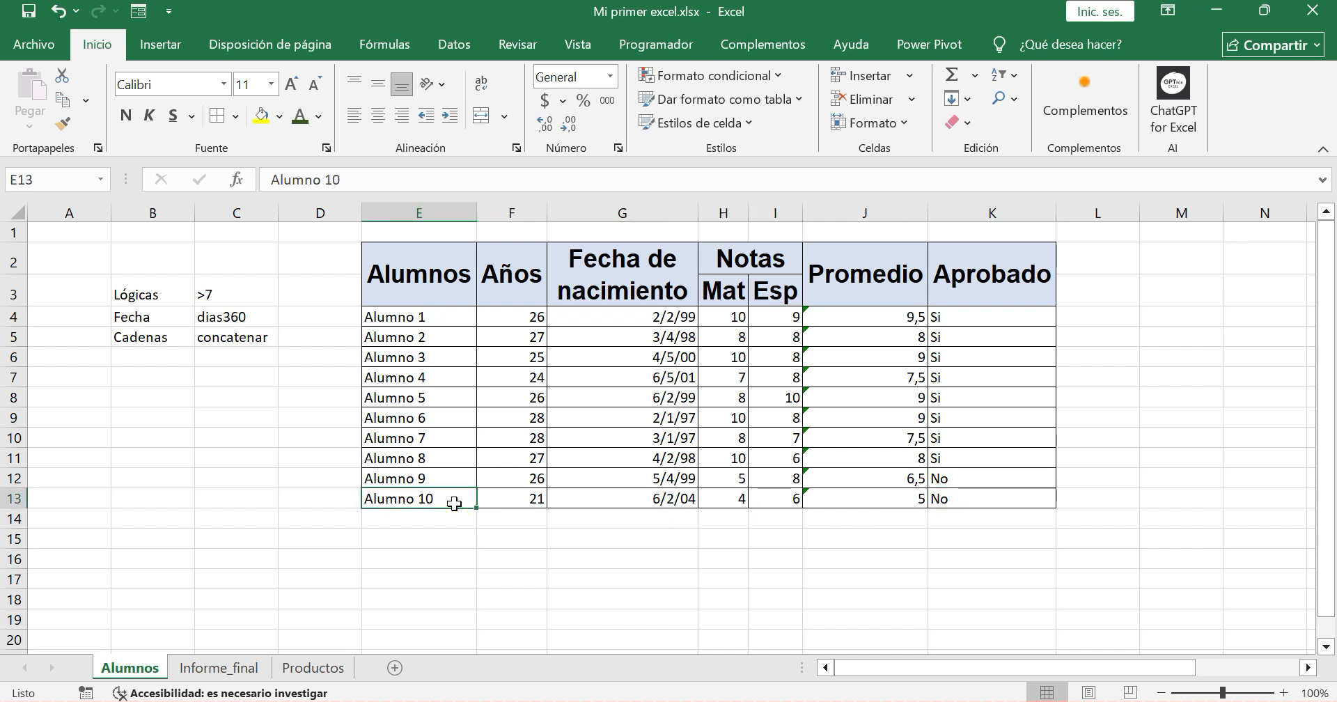
{"action": "key", "text": "ctrl+c"}
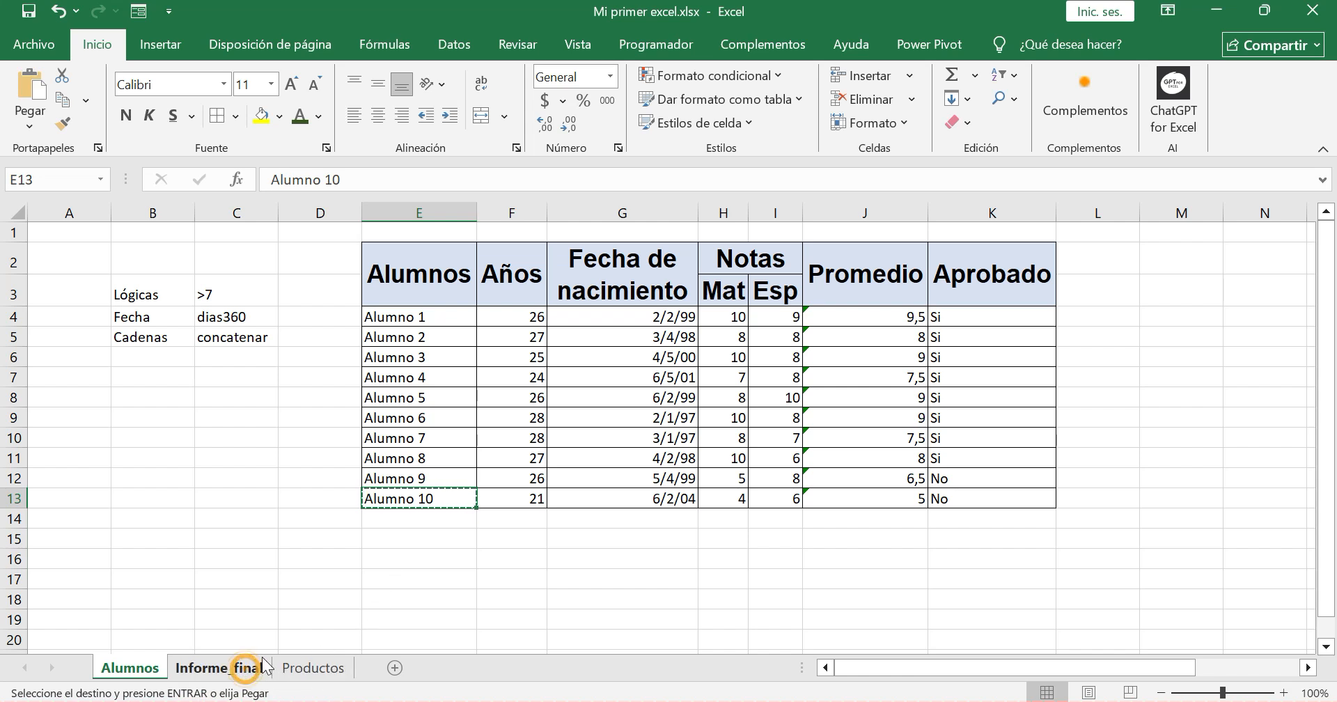
{"action": "left_click", "coordinate": [240, 667]}
{"action": "left_click", "coordinate": [411, 475]}
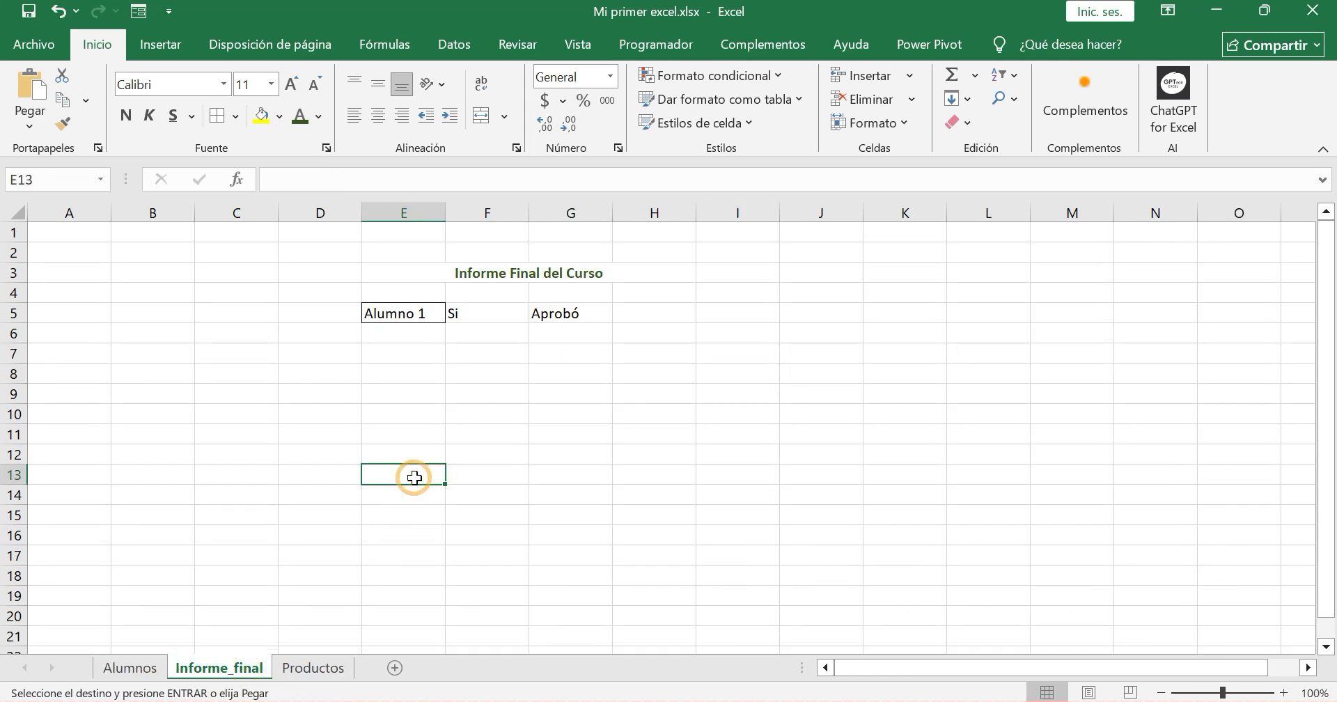
{"action": "key", "text": "ctrl+v"}
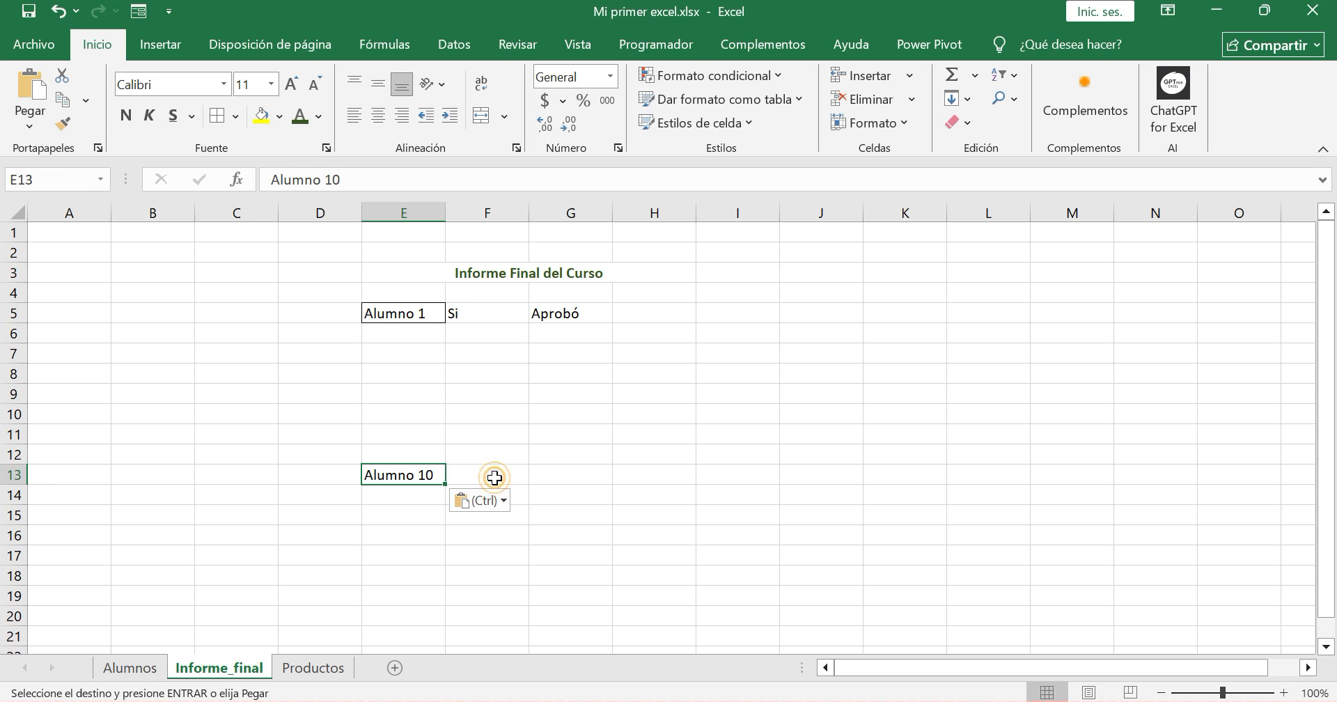
Enter "No" in F13 and "Aprobó" in G13 beside Alumno 10
{"action": "left_click", "coordinate": [494, 477]}
{"action": "type", "text": "No"}
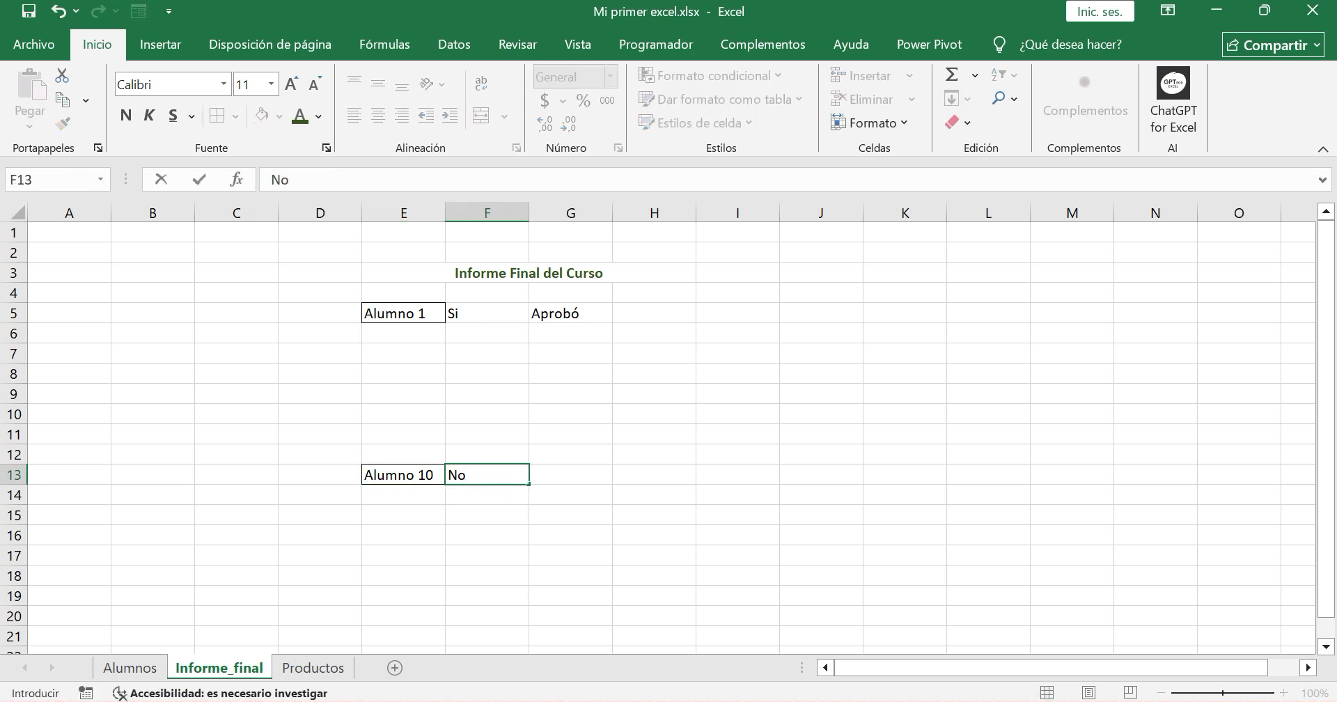
{"action": "key", "text": "Tab"}
{"action": "type", "text": "Aprobó"}
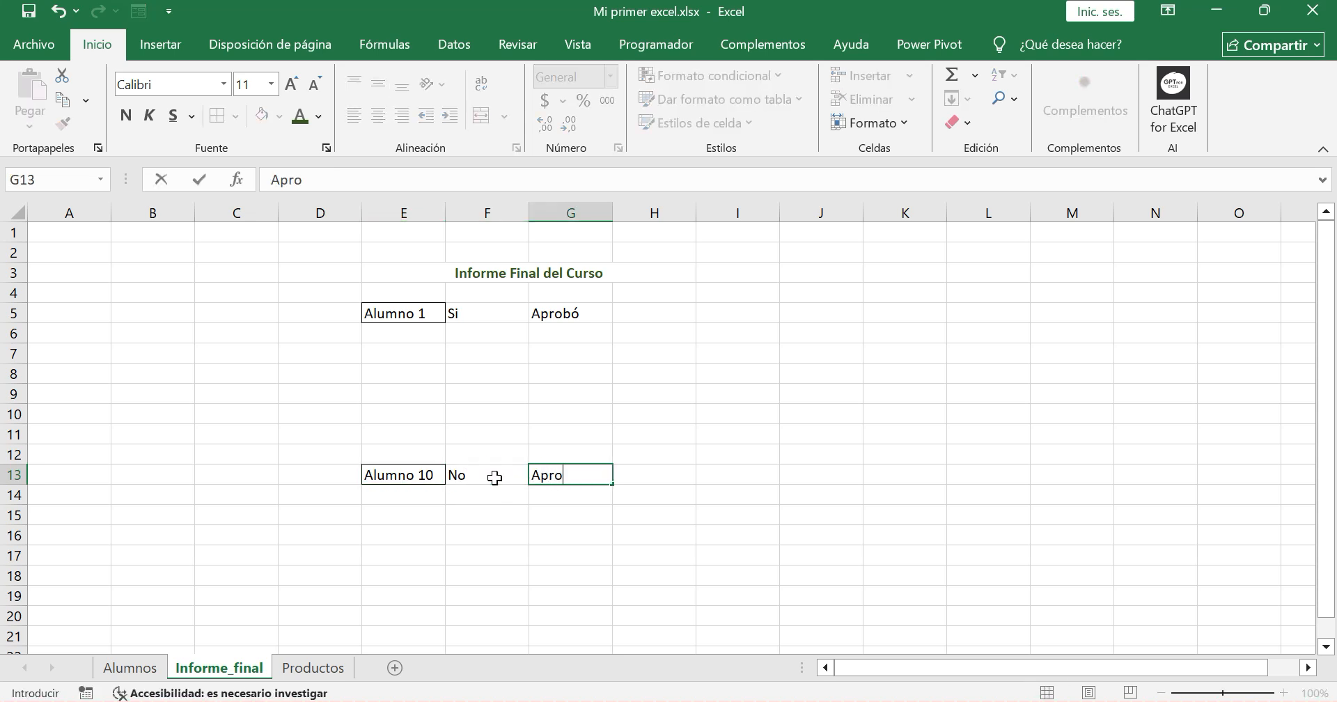
Set the Mat grade of Alumno 10 in H13 of the Alumnos sheet to 10
{"action": "left_click", "coordinate": [130, 667]}
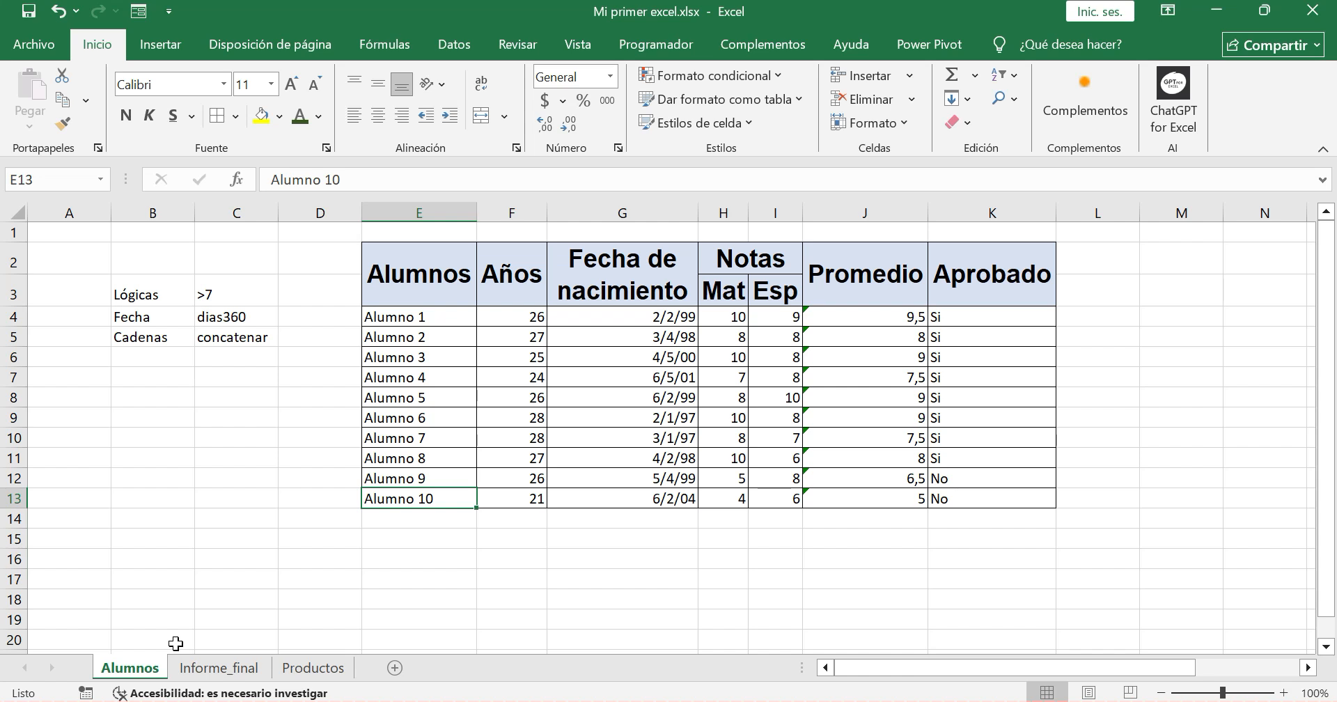
{"action": "left_click", "coordinate": [735, 498]}
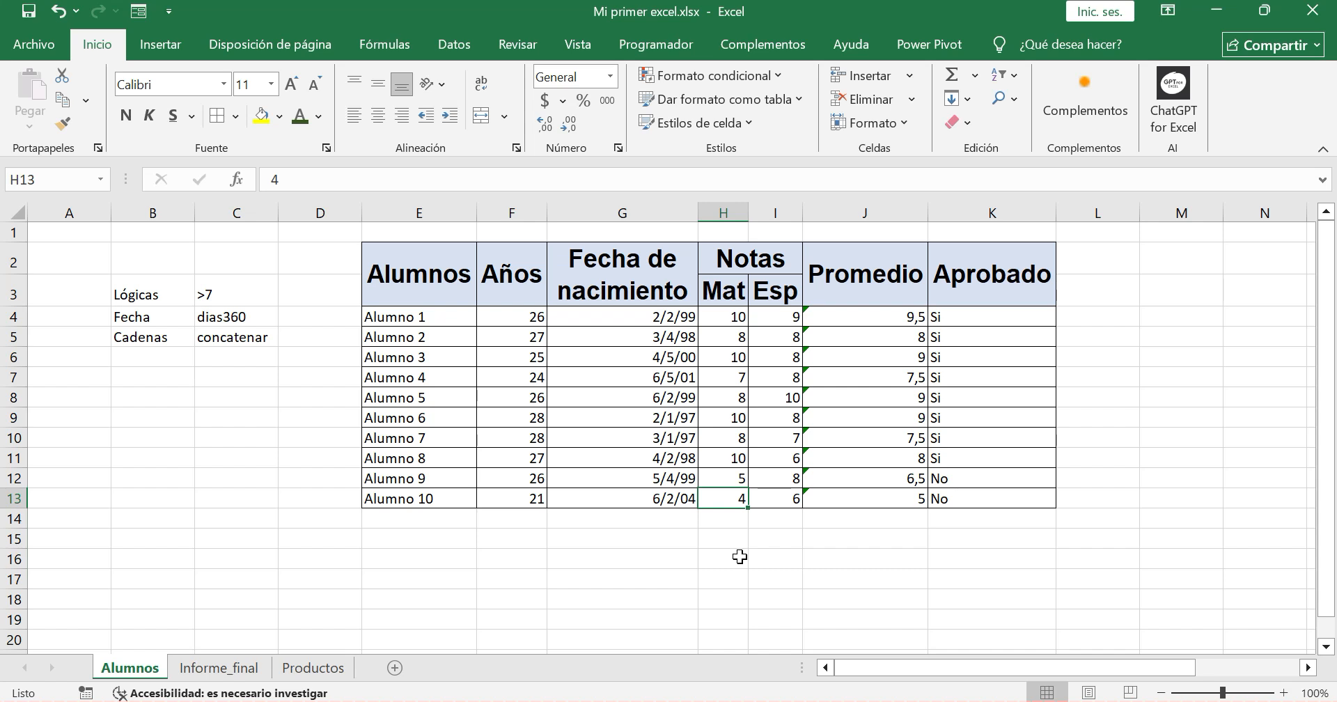
{"action": "type", "text": "10"}
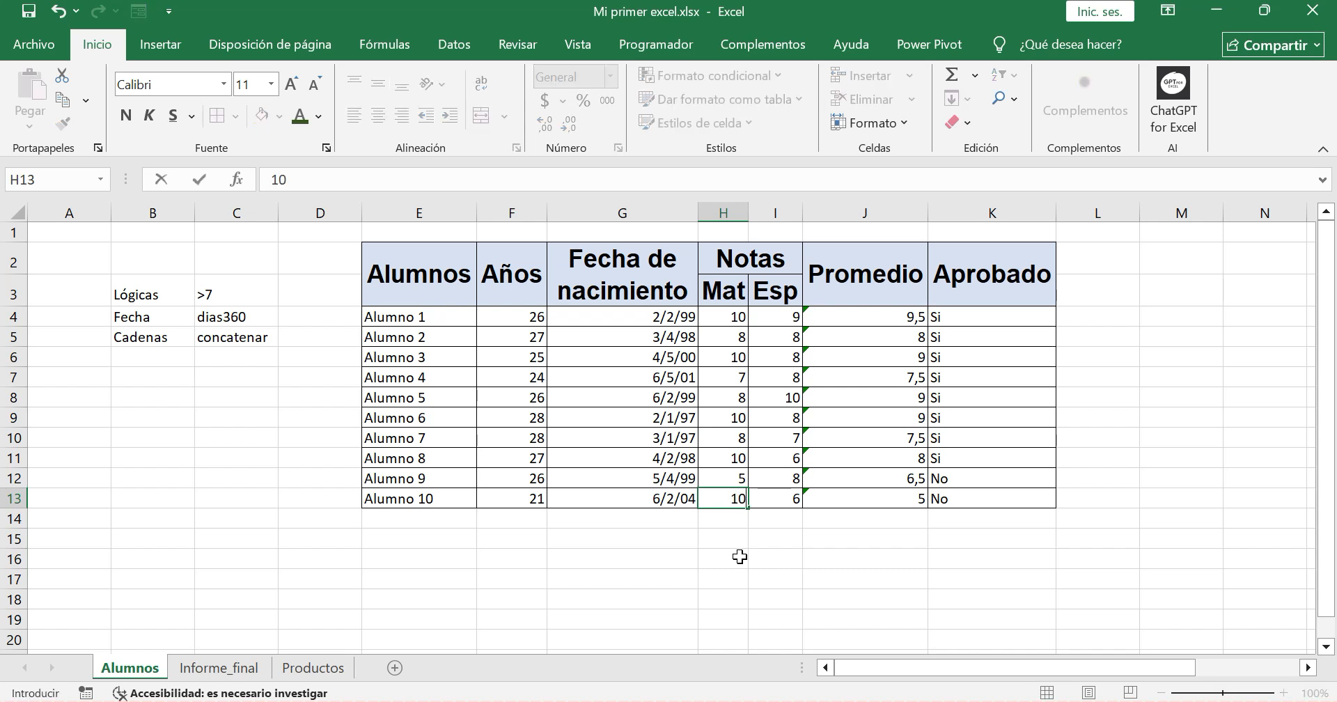
{"action": "key", "text": "Return"}
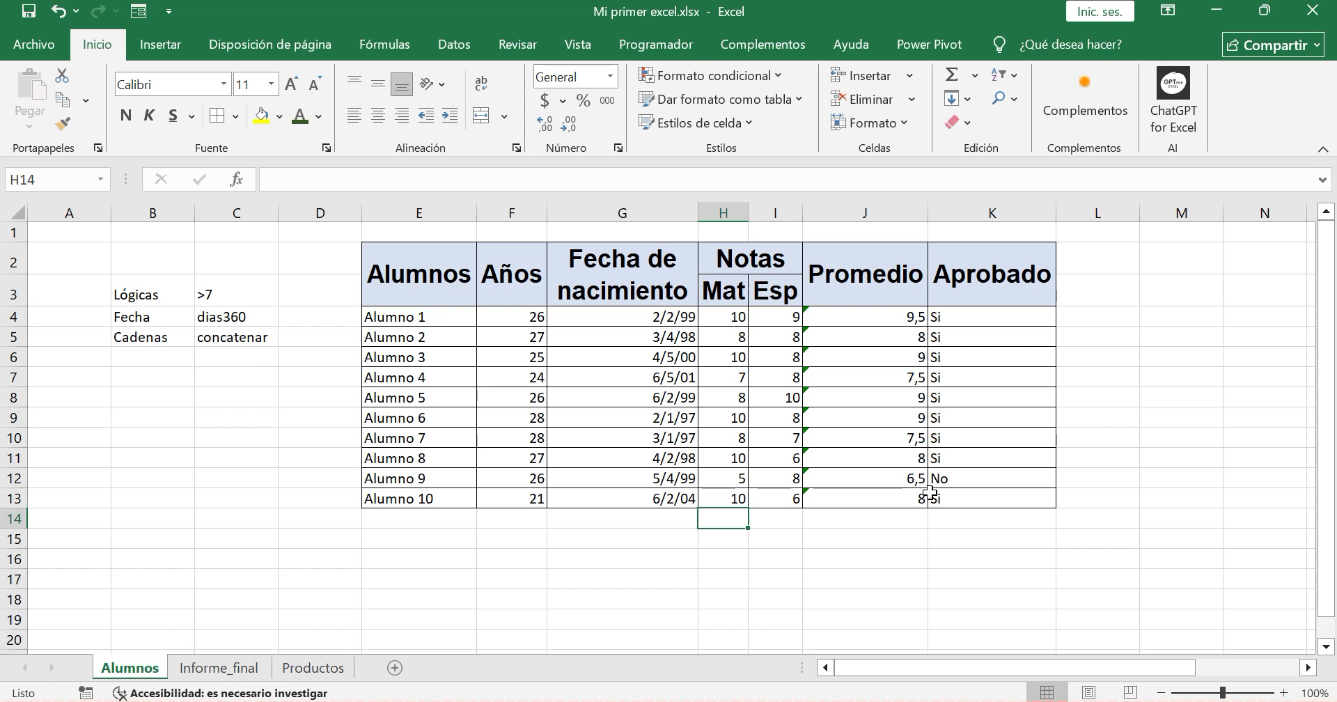
Clear the manually entered contents of E5:H13 on the Informe_final sheet
{"action": "left_click", "coordinate": [237, 667]}
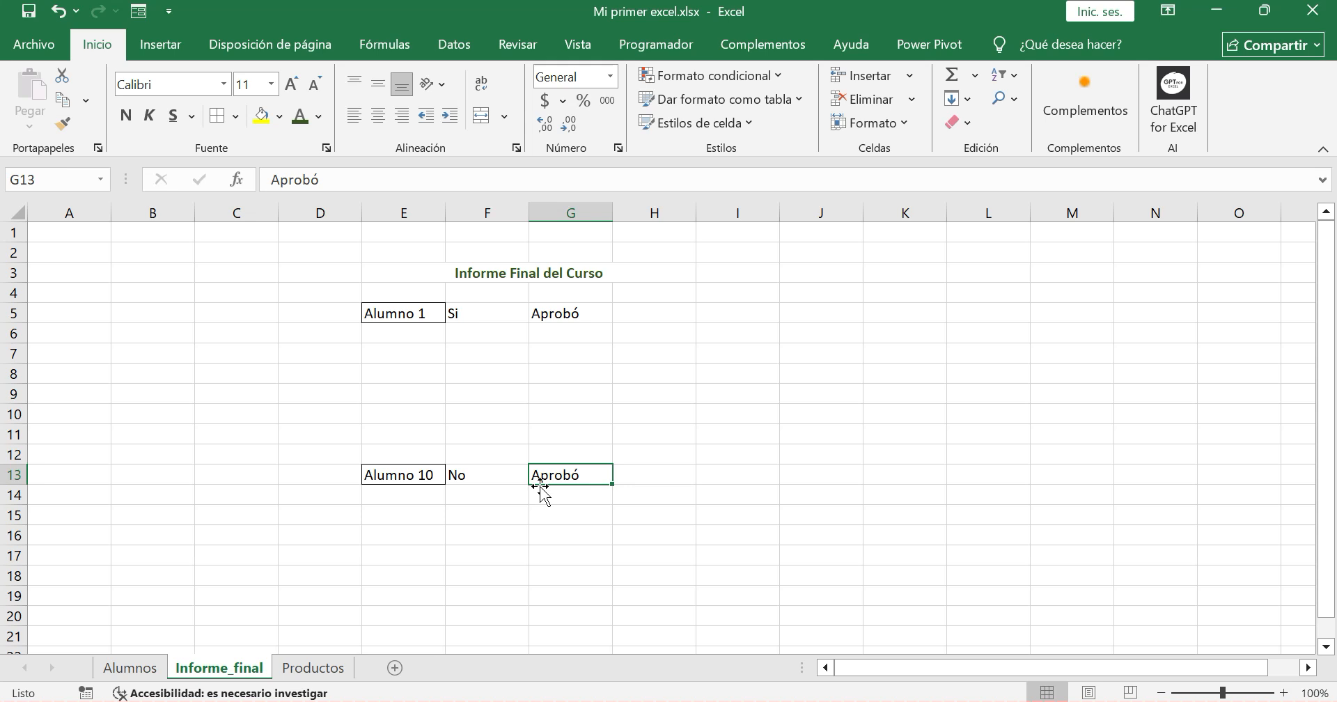
{"action": "left_click_drag", "start_coordinate": [376, 313], "coordinate": [630, 465]}
{"action": "key", "text": "Delete"}
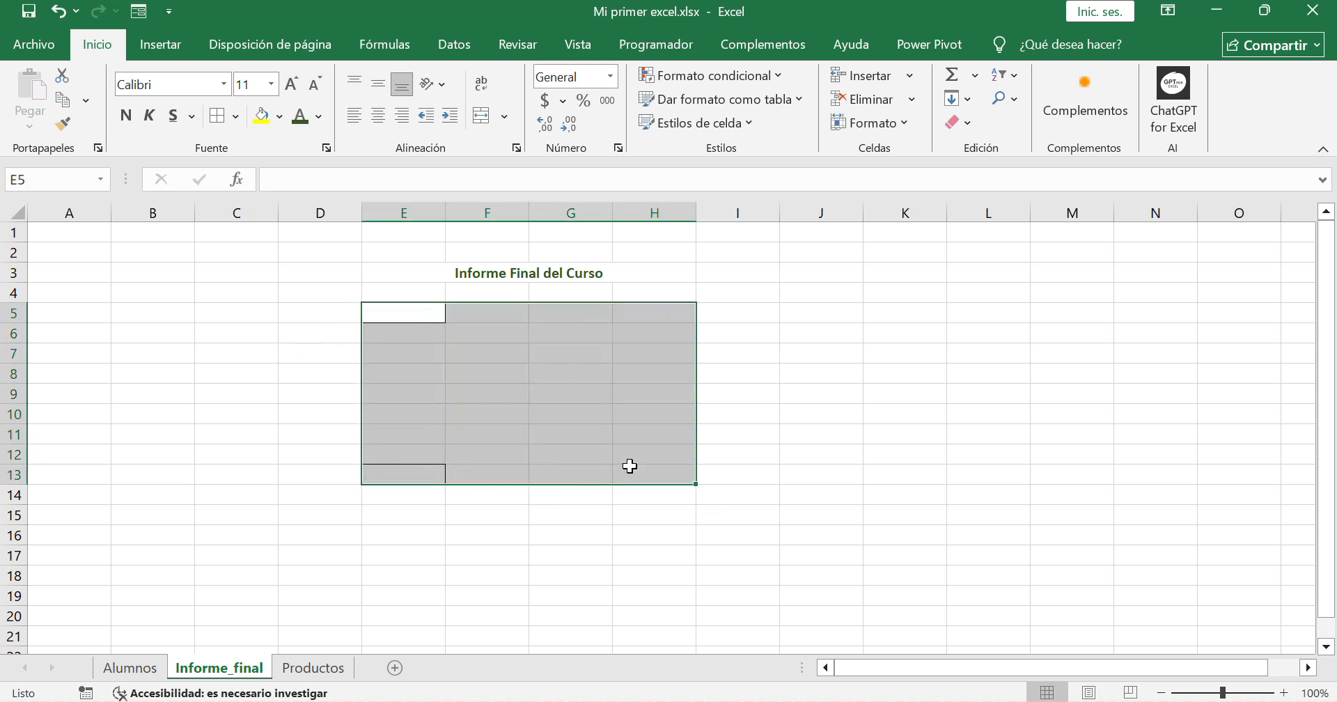
{"action": "left_click", "coordinate": [426, 394]}
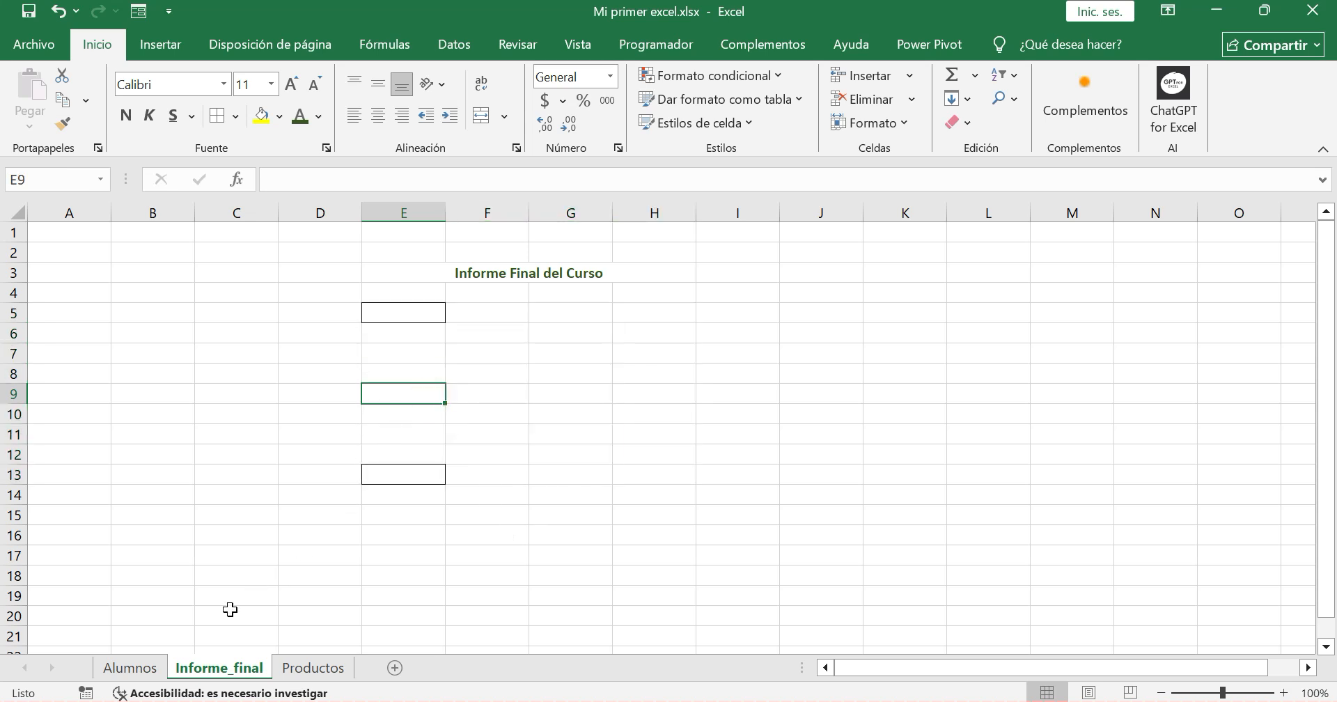
Try to enter a CONCATENAR formula in E5 of Informe_final that references the first student in E4 of the Alumnos sheet
{"action": "left_click", "coordinate": [129, 667]}
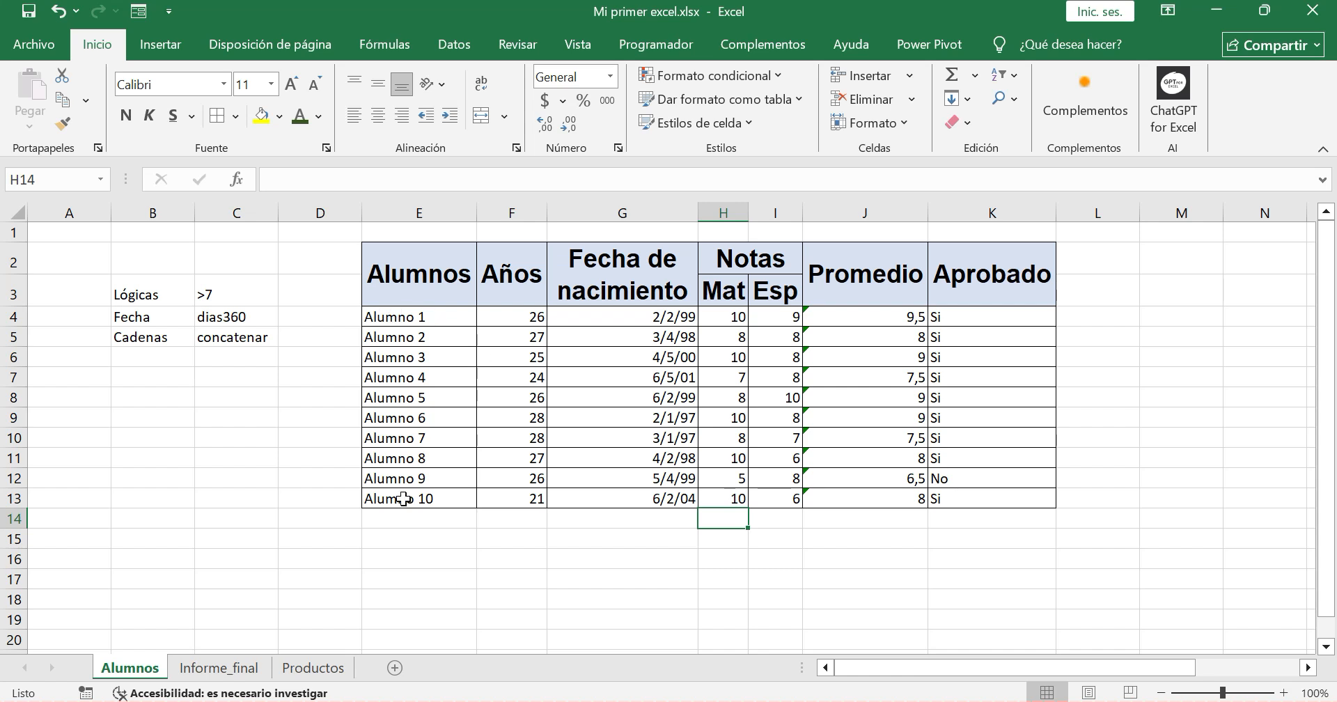
{"action": "left_click", "coordinate": [240, 669]}
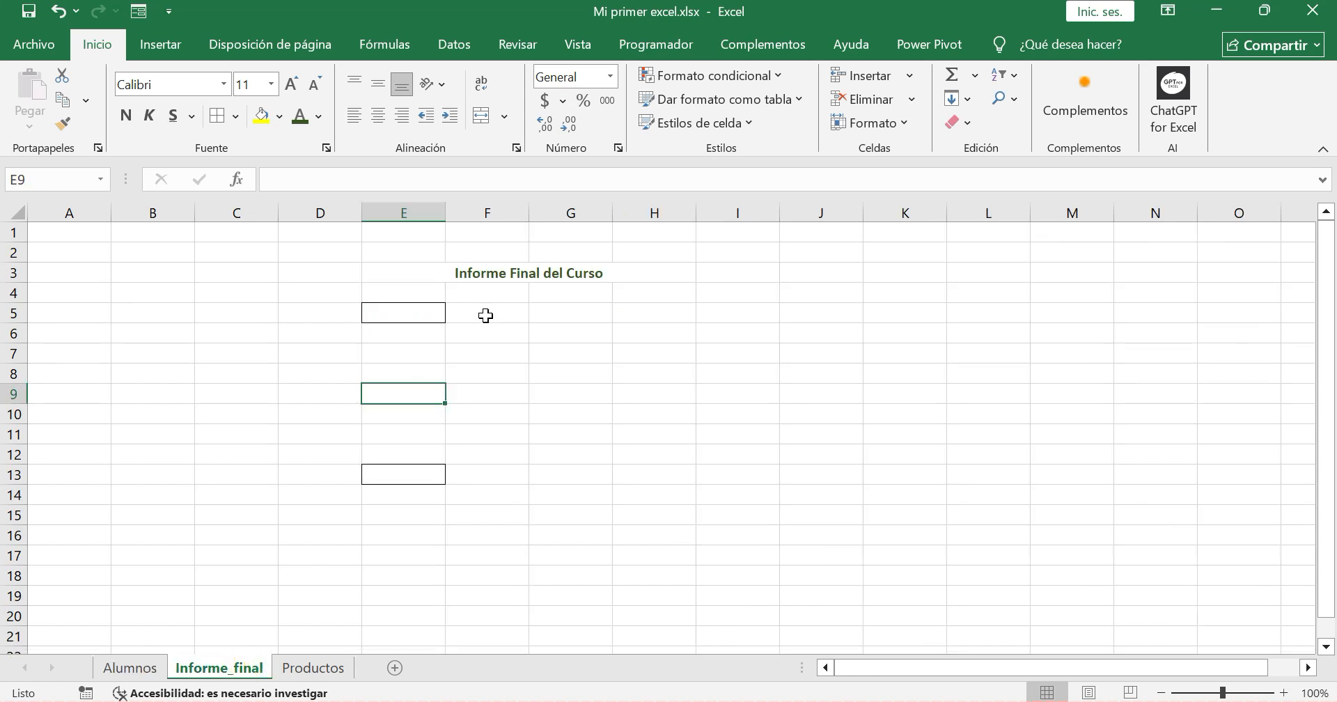
{"action": "left_click", "coordinate": [454, 314]}
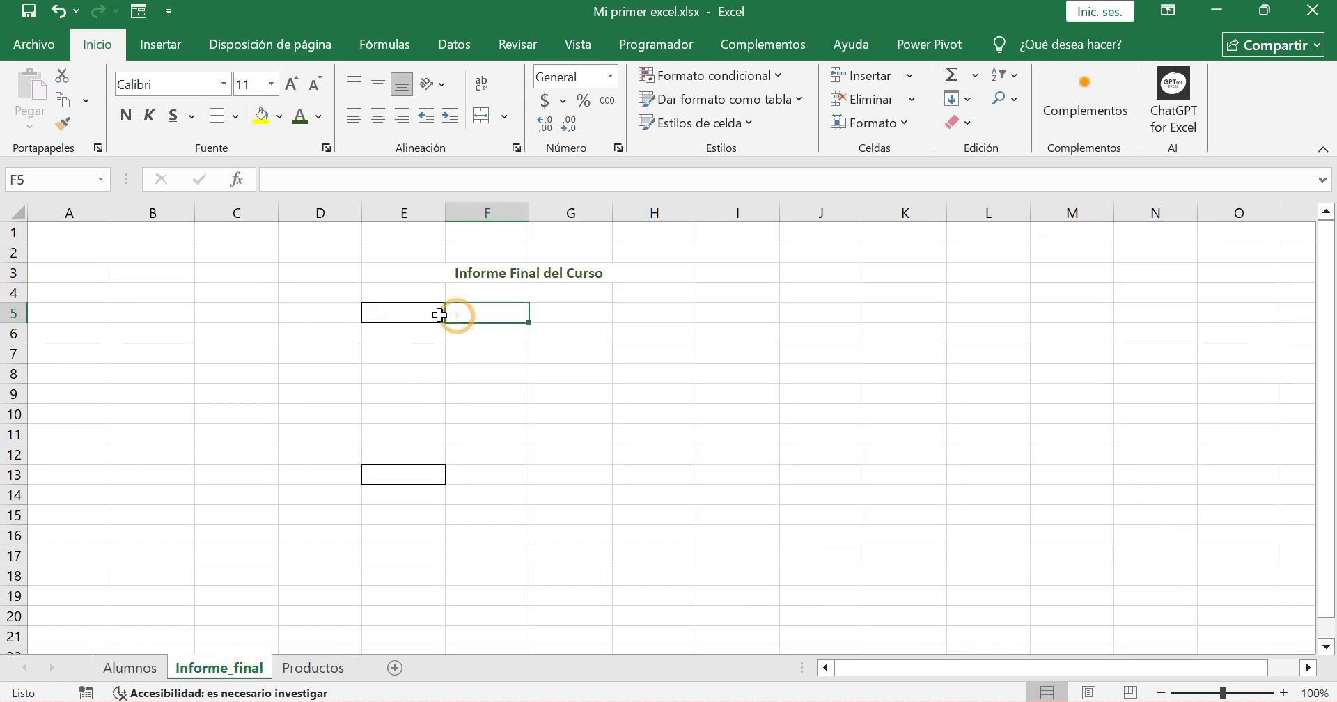
{"action": "left_click", "coordinate": [388, 313]}
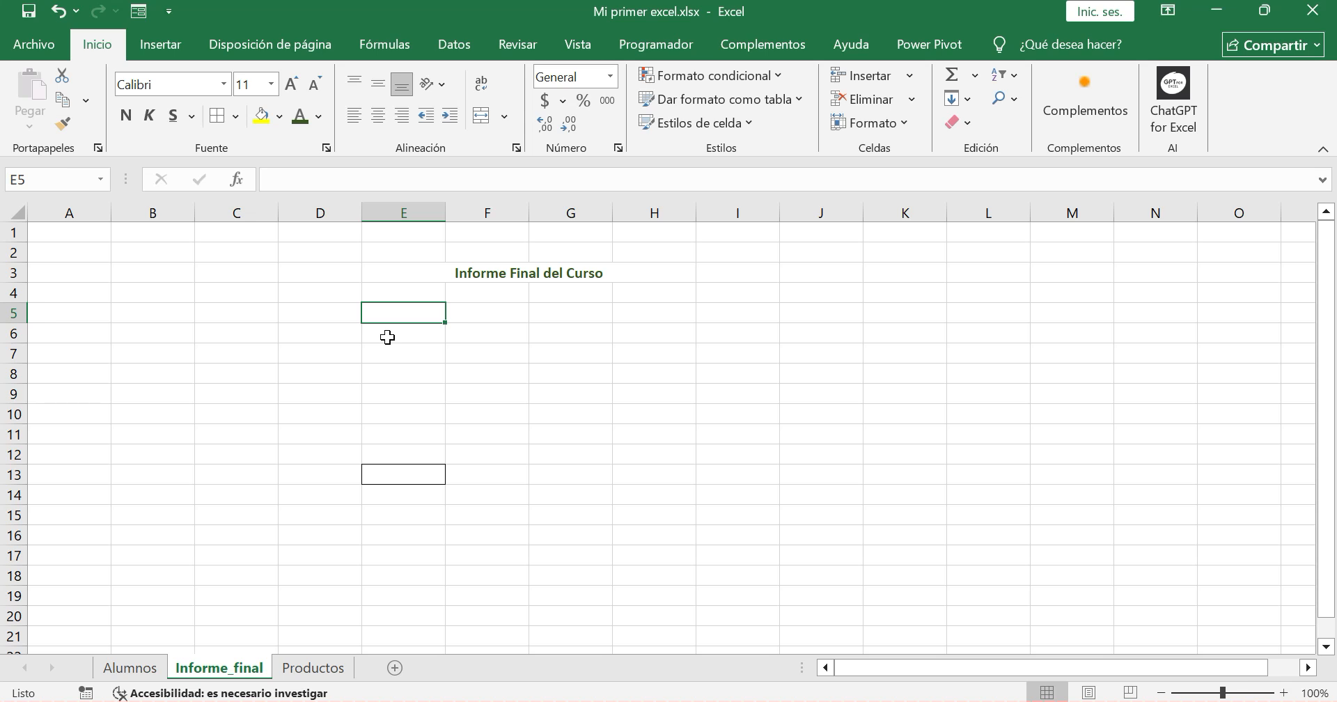
{"action": "type", "text": "="}
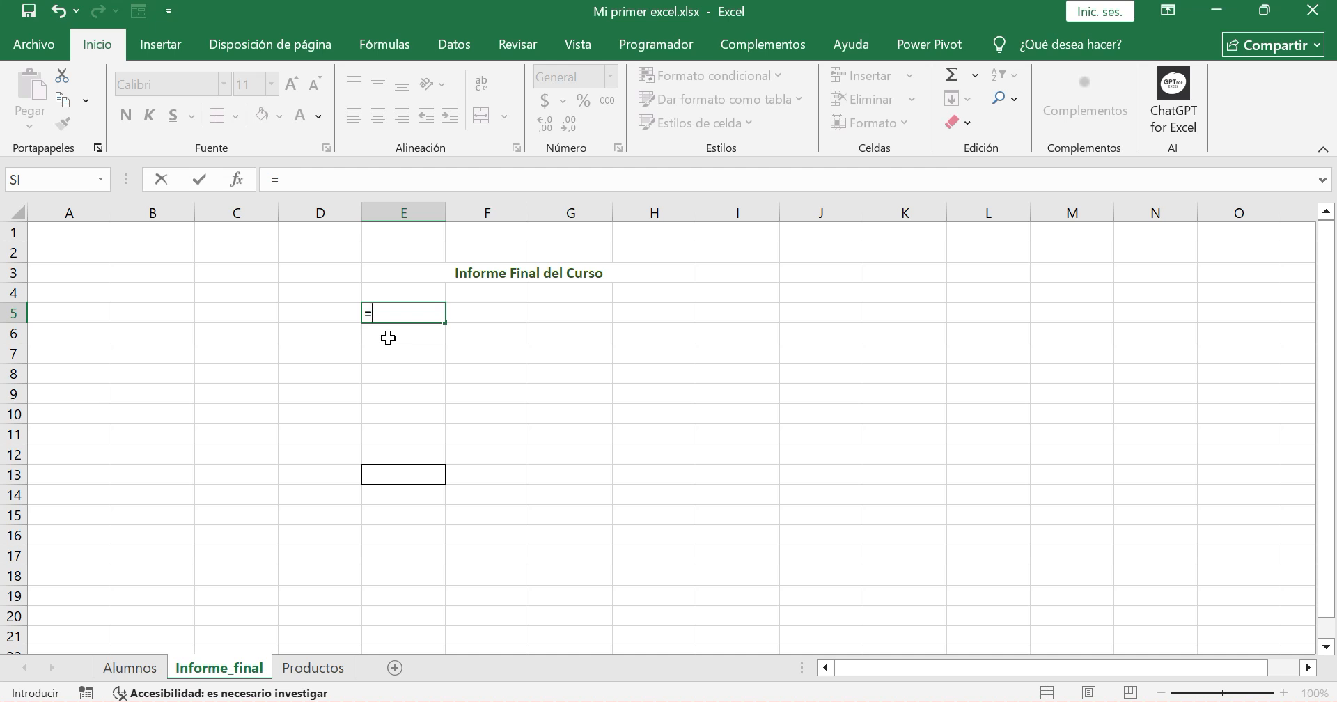
{"action": "type", "text": "conc"}
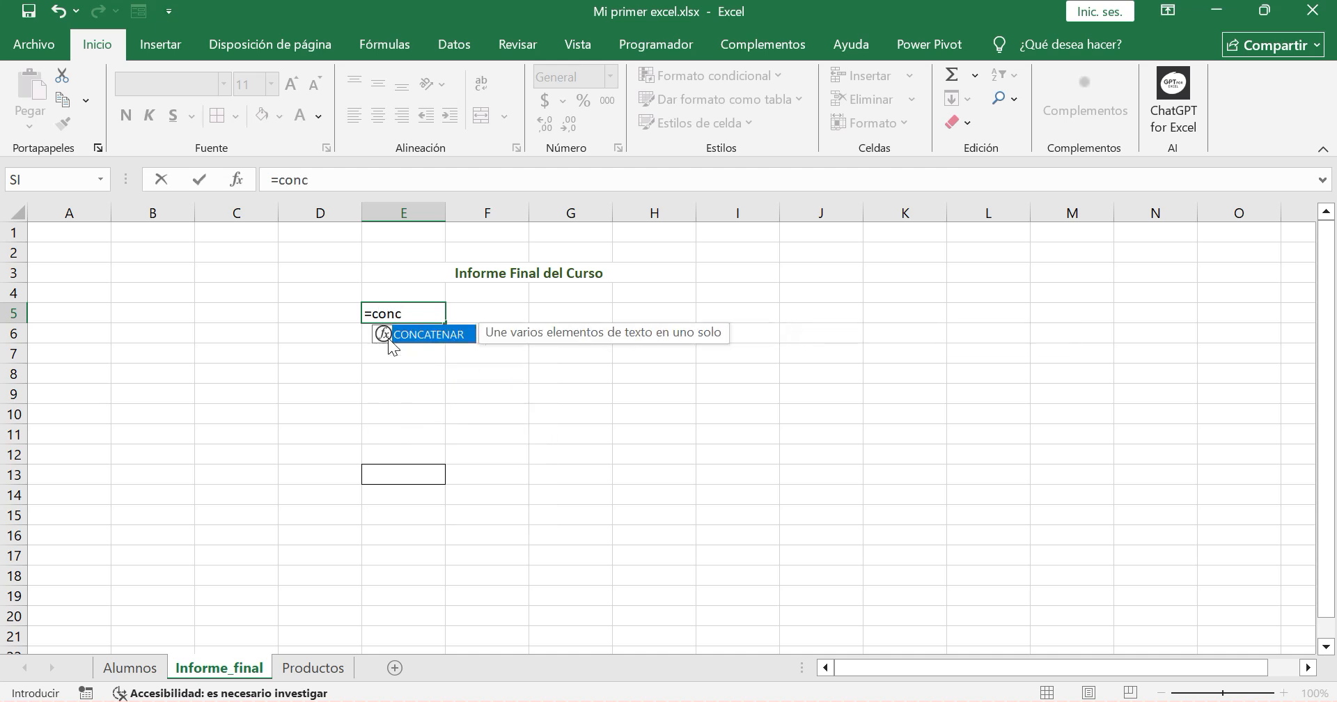
{"action": "double_click", "coordinate": [389, 335]}
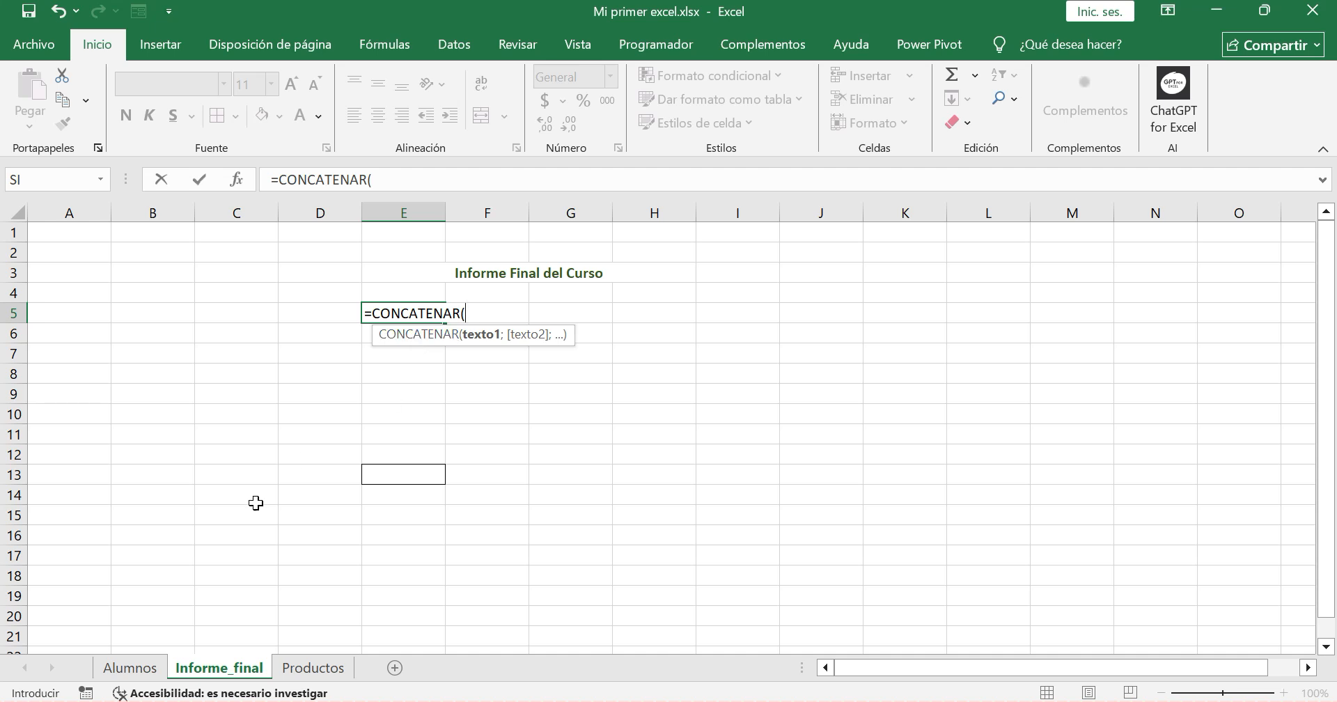
{"action": "left_click", "coordinate": [131, 666]}
{"action": "left_click", "coordinate": [425, 310]}
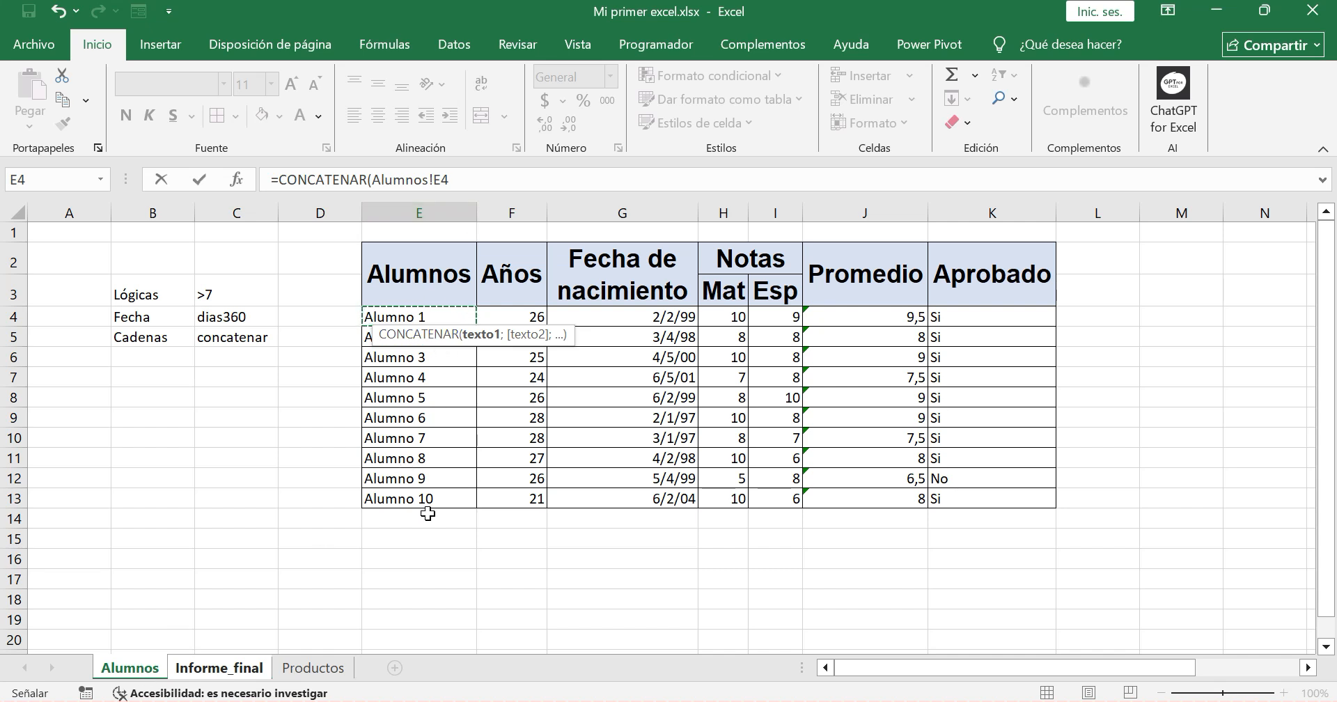
{"action": "left_click", "coordinate": [230, 667]}
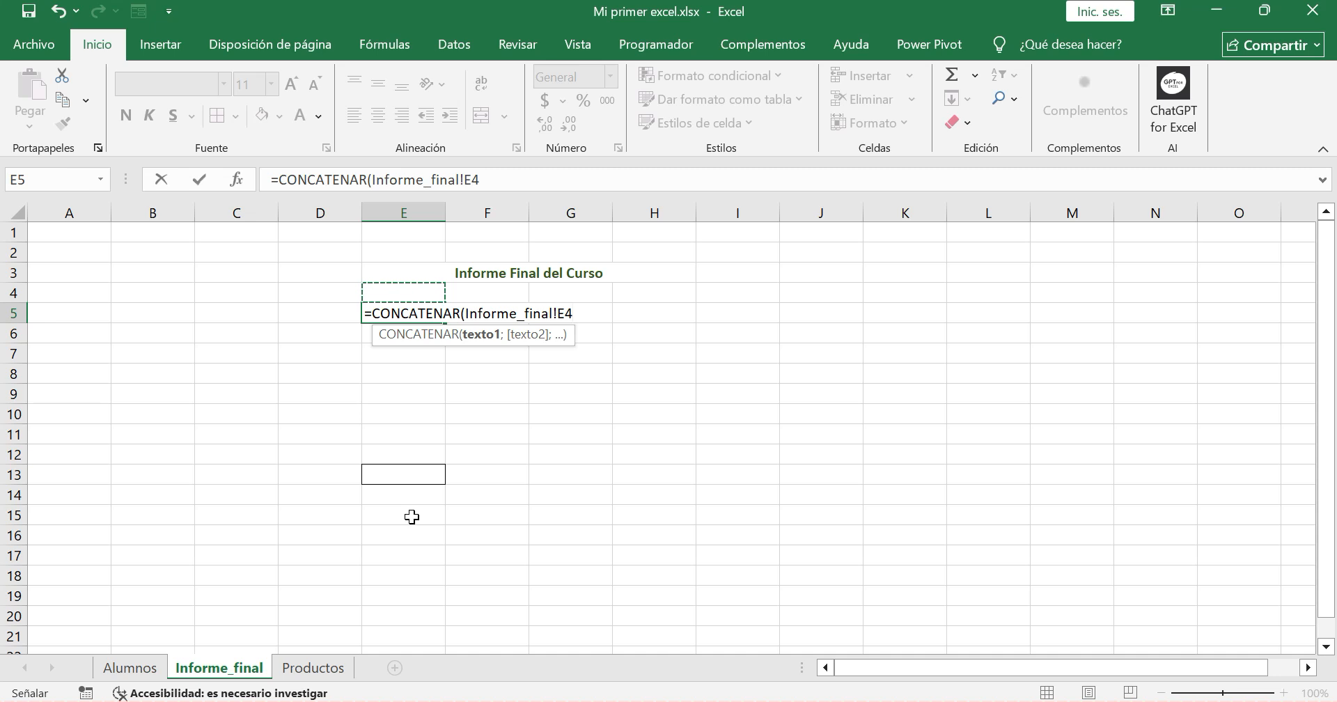
{"action": "key", "text": "Return"}
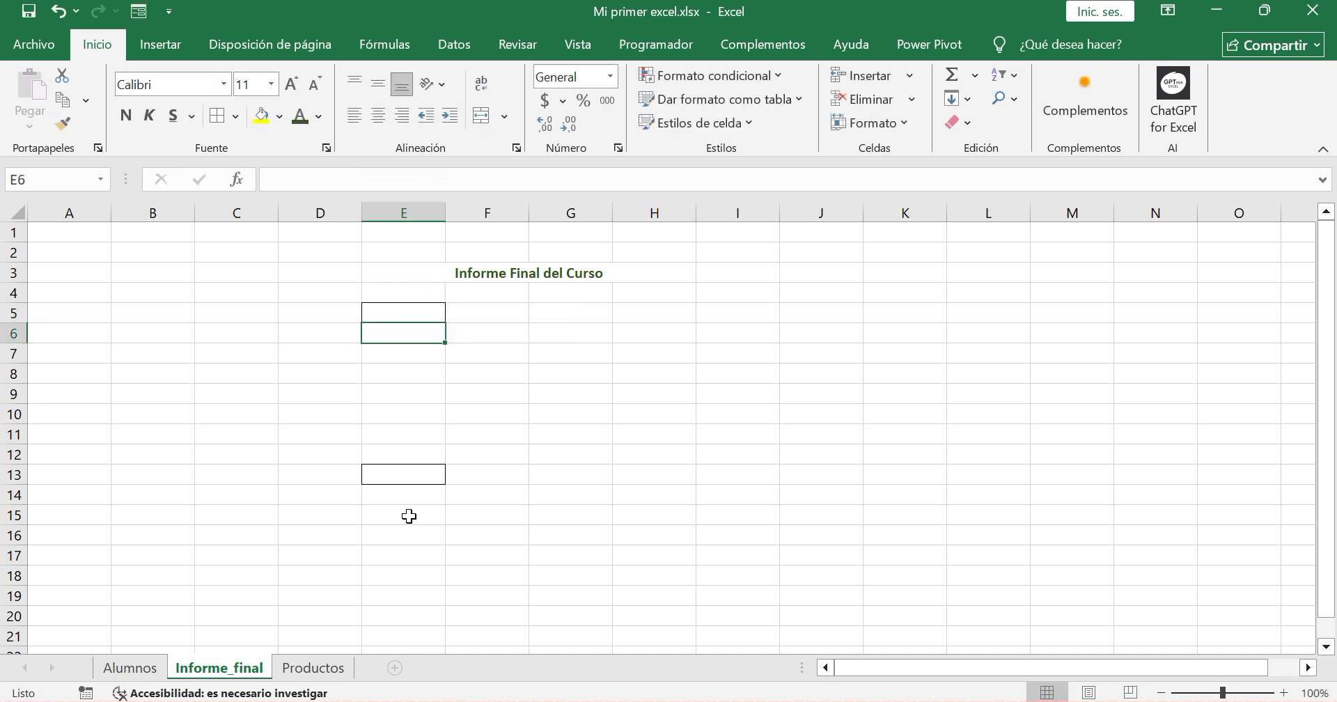
Correct the formula in E5 of Informe_final to =CONCATENAR(Alumnos!E4)
{"action": "left_click", "coordinate": [426, 312]}
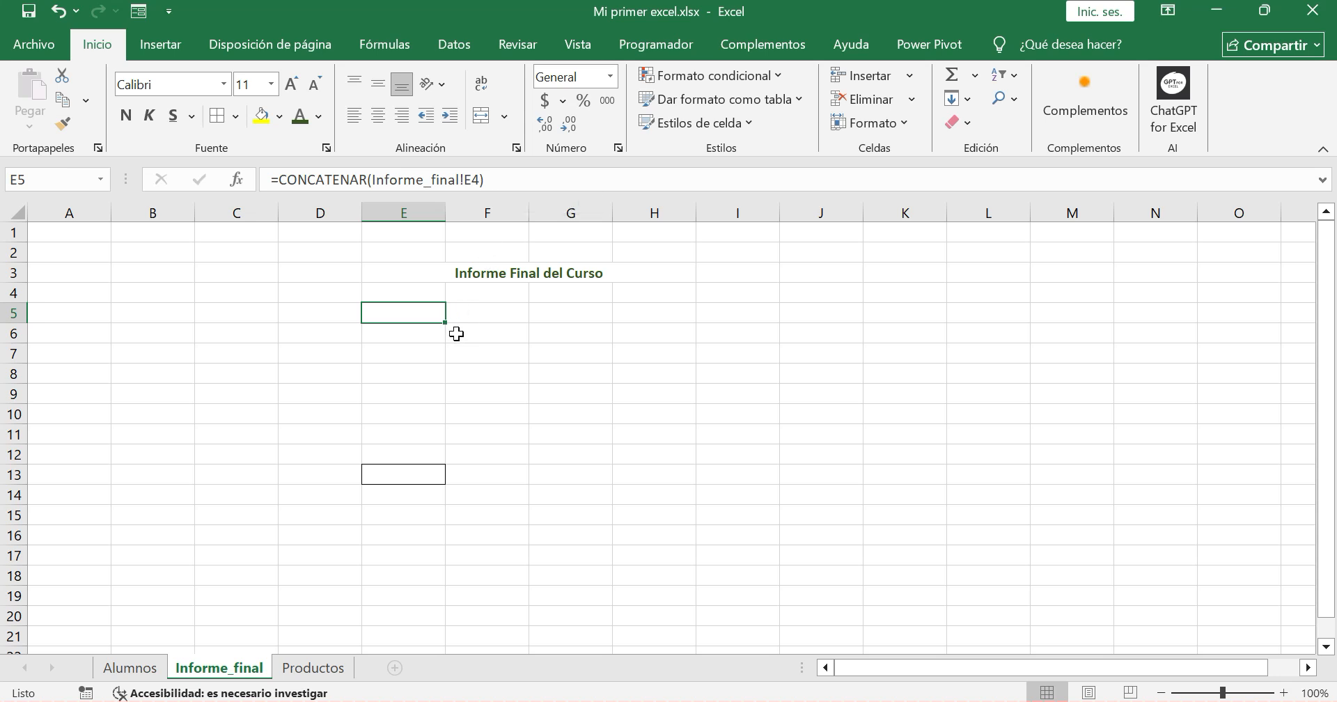
{"action": "left_click", "coordinate": [491, 179]}
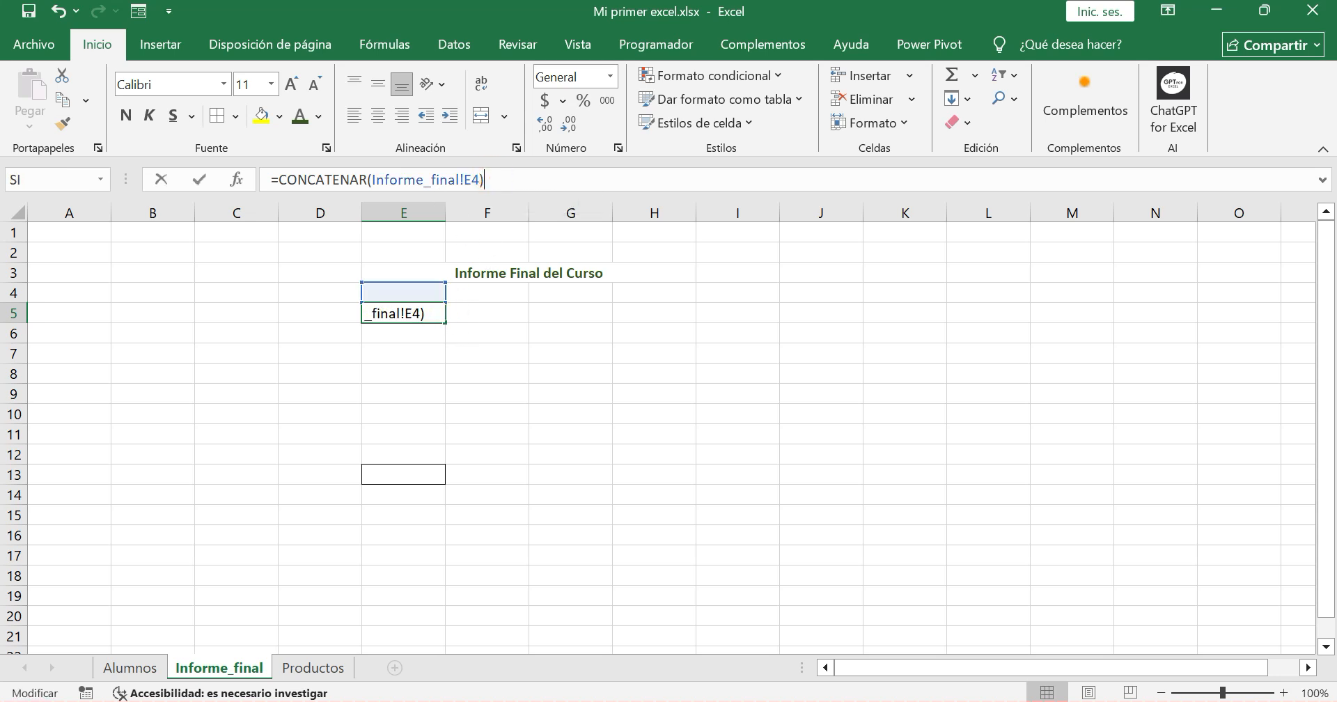
{"action": "key", "text": "BackSpace"}
{"action": "key", "text": "BackSpace"}
{"action": "key", "text": "BackSpace"}
{"action": "key", "text": "BackSpace"}
{"action": "key", "text": "BackSpace"}
{"action": "key", "text": "BackSpace"}
{"action": "key", "text": "BackSpace"}
{"action": "key", "text": "BackSpace"}
{"action": "key", "text": "BackSpace"}
{"action": "key", "text": "BackSpace"}
{"action": "key", "text": "BackSpace"}
{"action": "key", "text": "BackSpace"}
{"action": "key", "text": "BackSpace"}
{"action": "key", "text": "BackSpace"}
{"action": "key", "text": "BackSpace"}
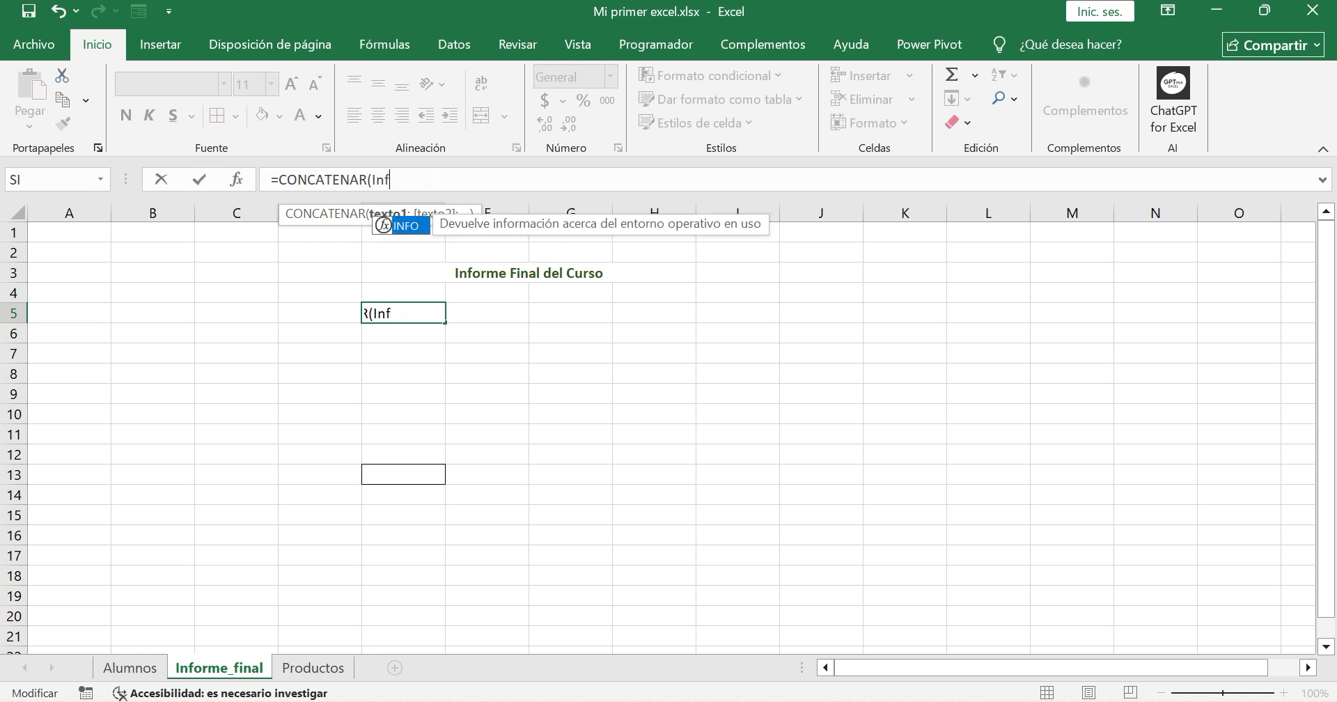
{"action": "left_click", "coordinate": [153, 664]}
{"action": "left_click", "coordinate": [410, 311]}
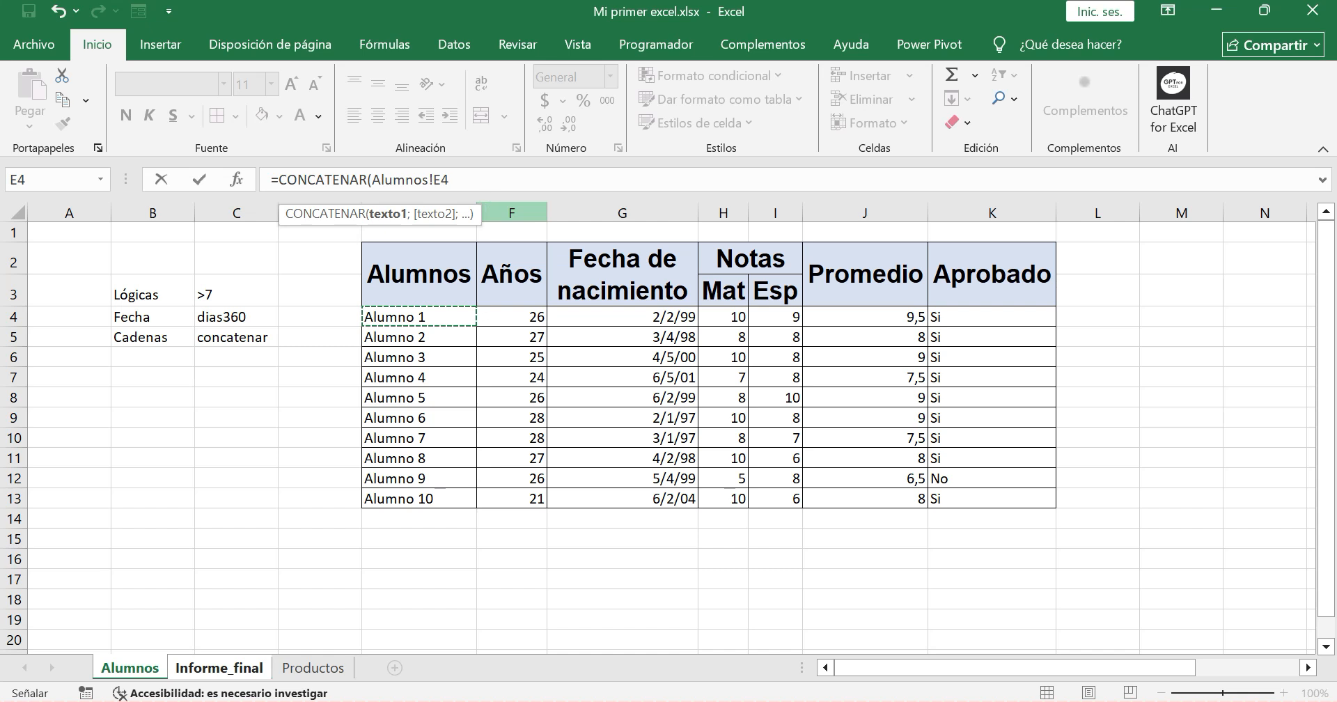
{"action": "left_click", "coordinate": [481, 180]}
{"action": "key", "text": "Return"}
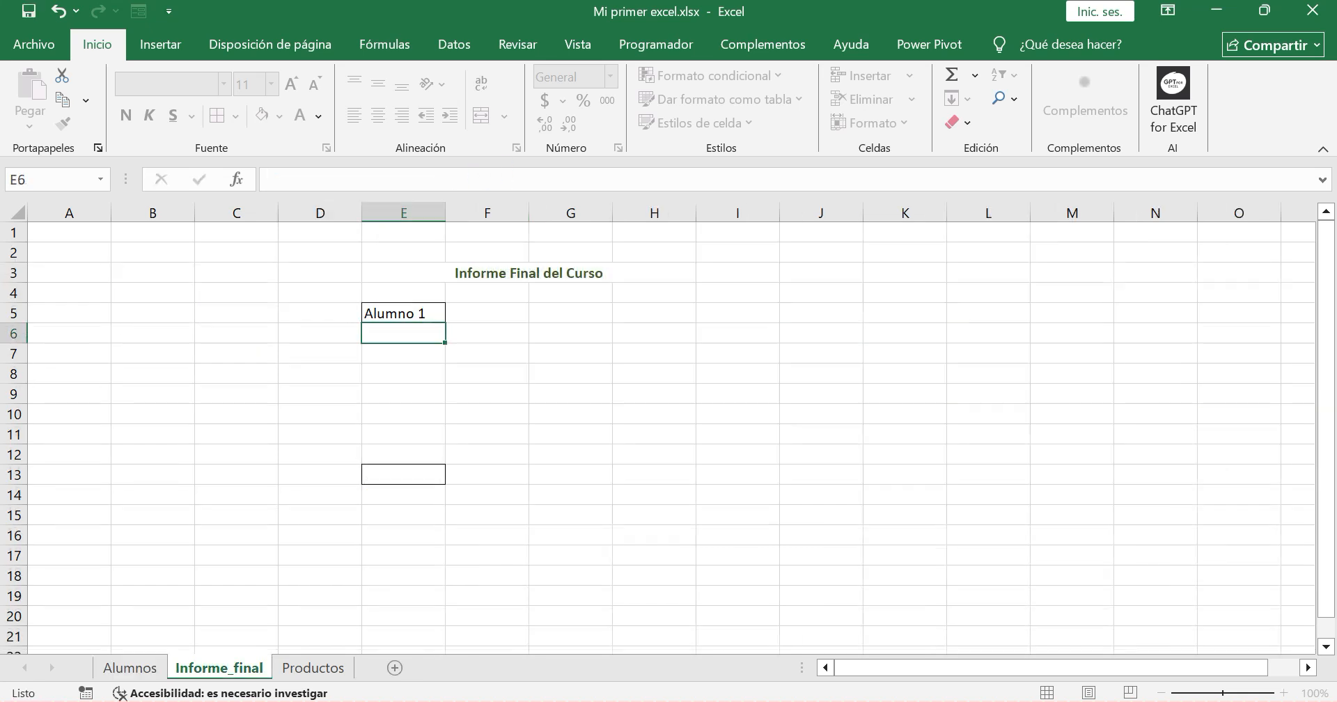
{"action": "left_click", "coordinate": [395, 314]}
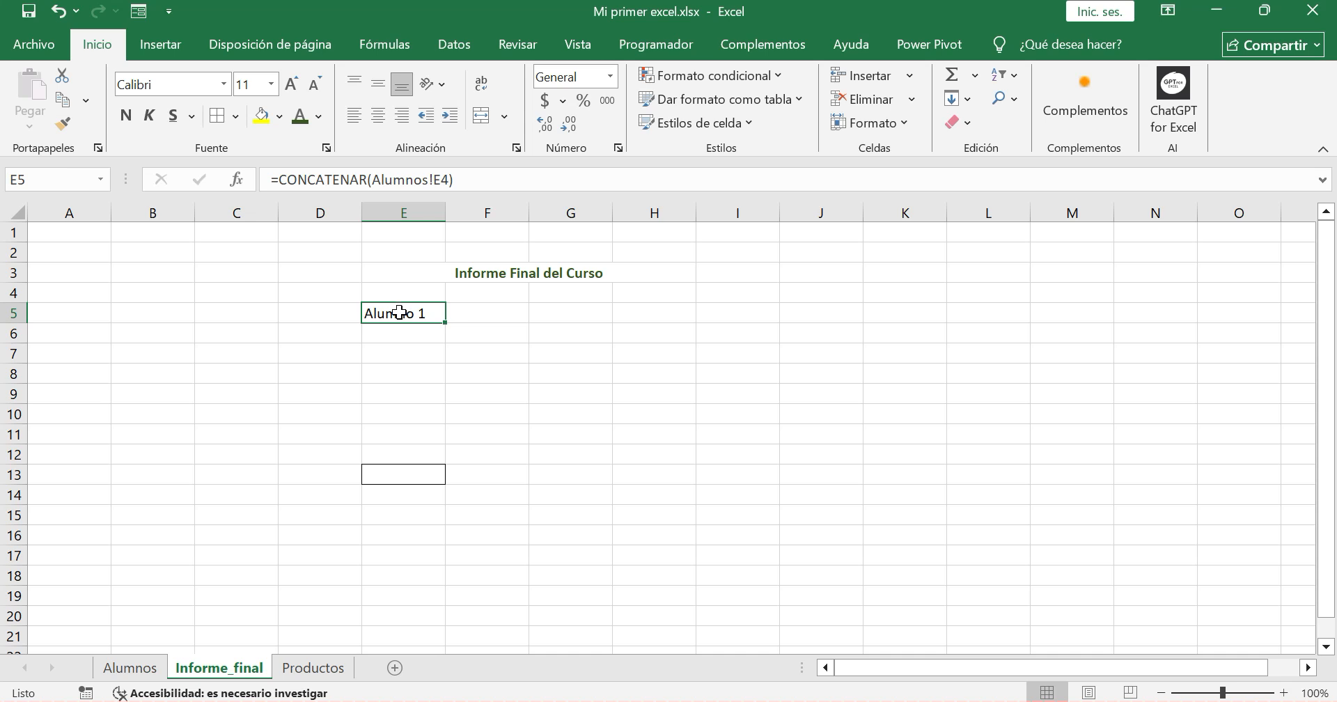
Rename the student in E4 of the Alumnos sheet as "Alumno 101" and check the linked cell E5 on Informe_final
{"action": "left_click", "coordinate": [125, 667]}
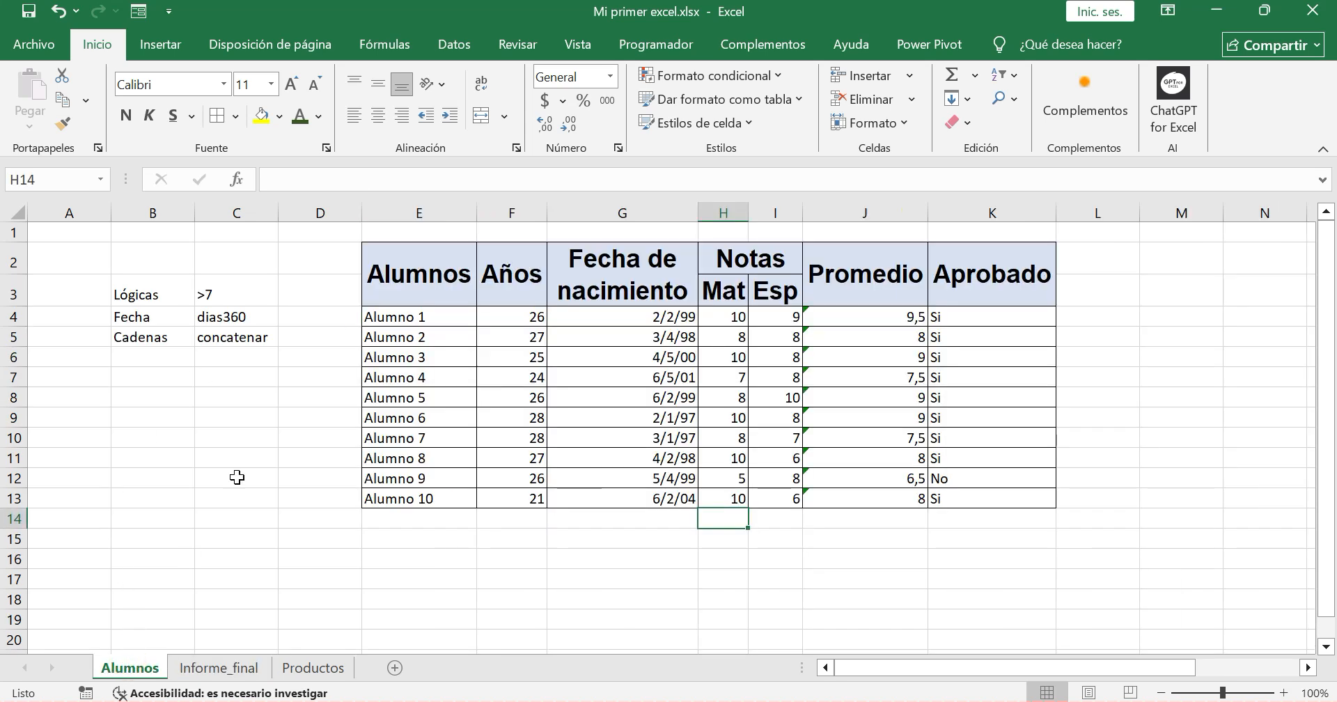
{"action": "left_click", "coordinate": [421, 315]}
{"action": "left_click", "coordinate": [370, 188]}
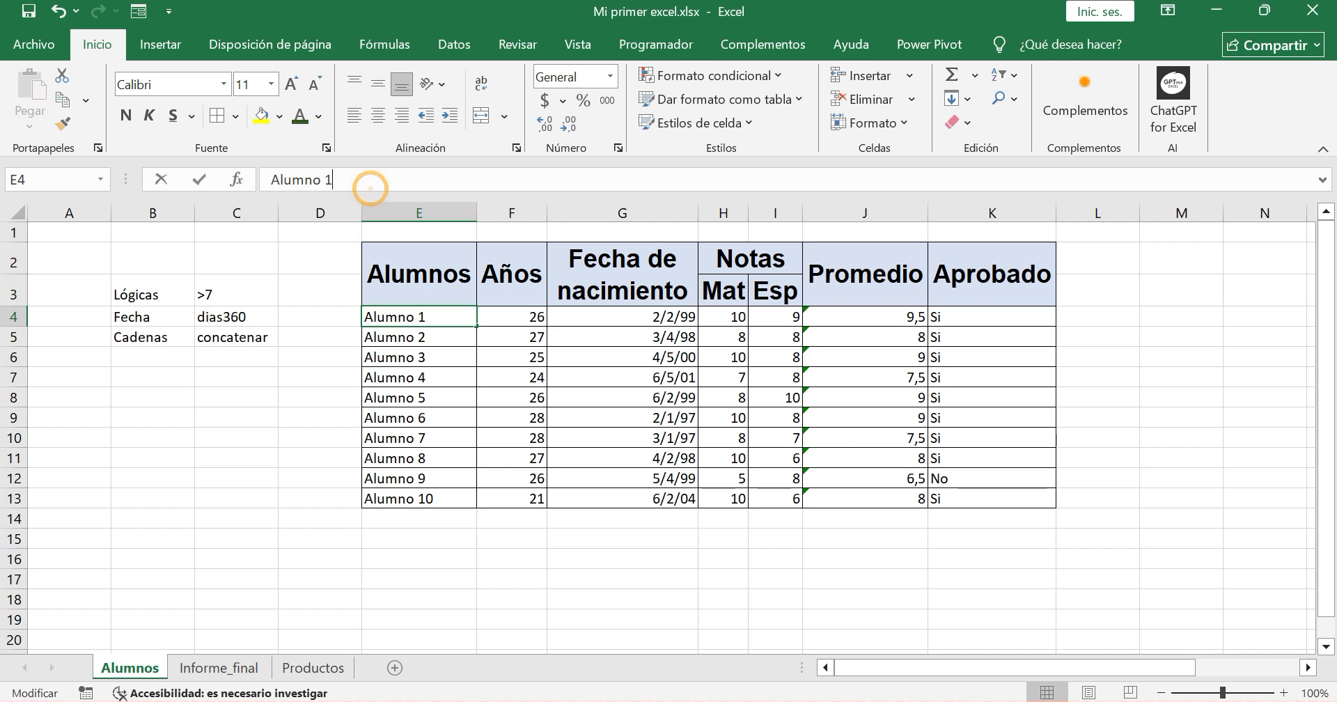
{"action": "type", "text": "01"}
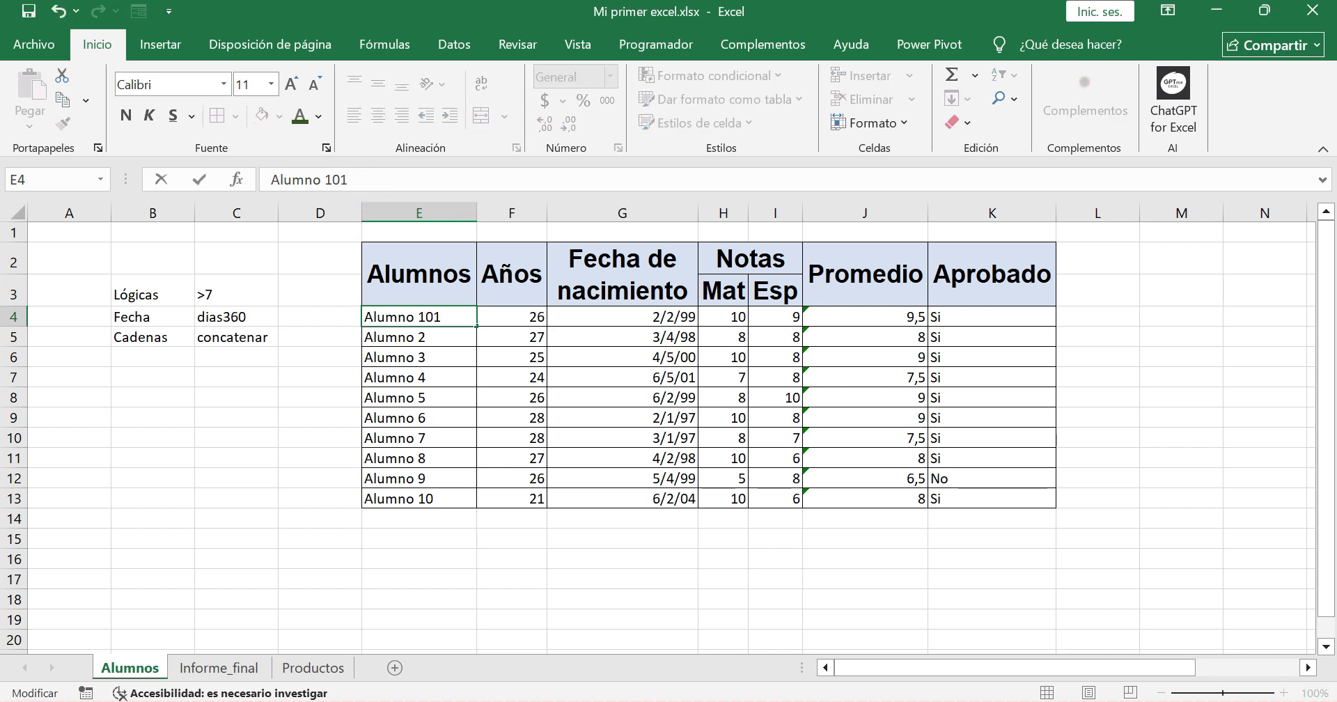
{"action": "key", "text": "Return"}
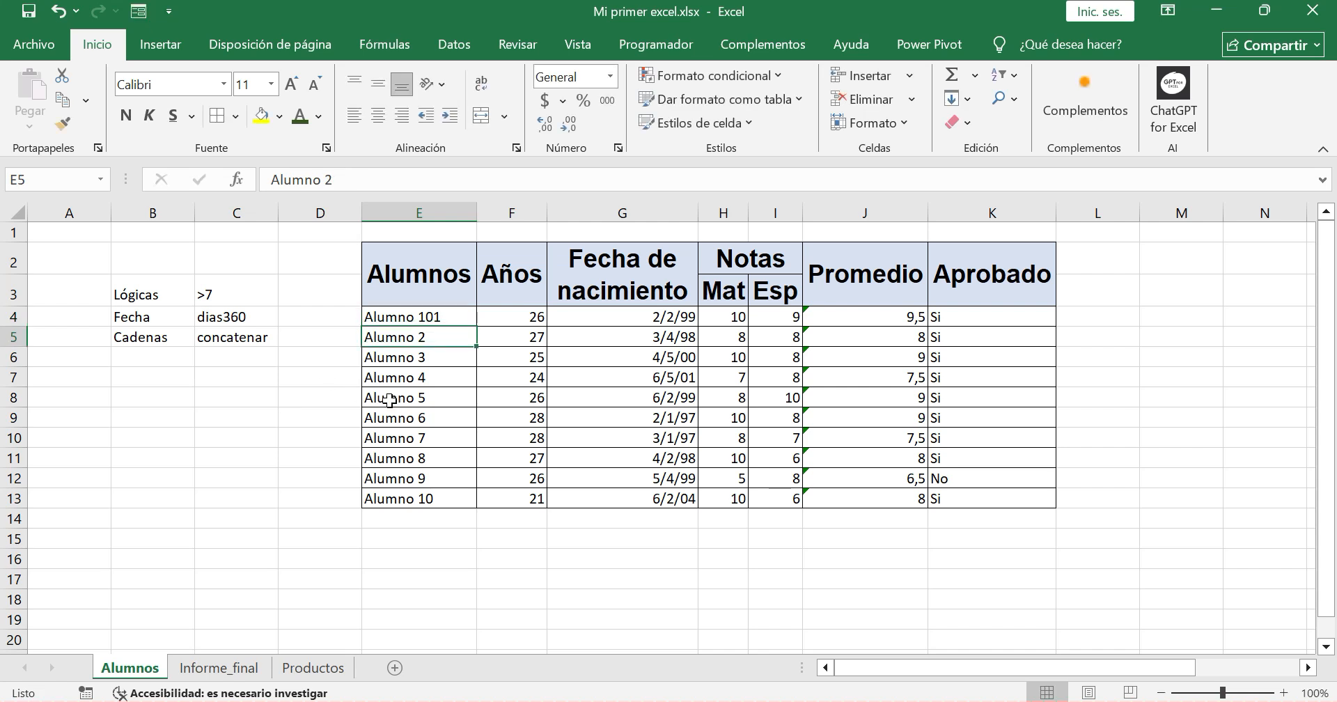
{"action": "left_click", "coordinate": [208, 668]}
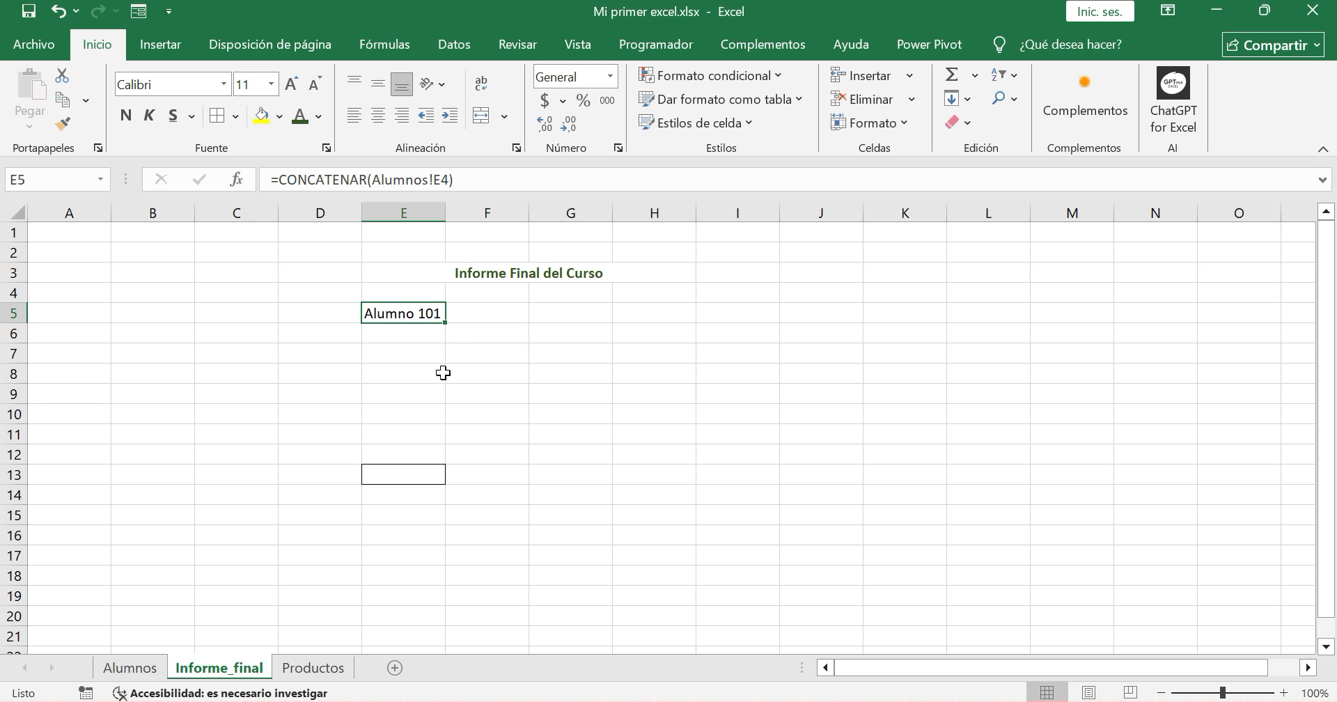
Extend the formula in E5 of Informe_final to =CONCATENAR(Alumnos!E4; Alumnos!K4), adding the first student's Aprobado value
{"action": "left_click", "coordinate": [152, 666]}
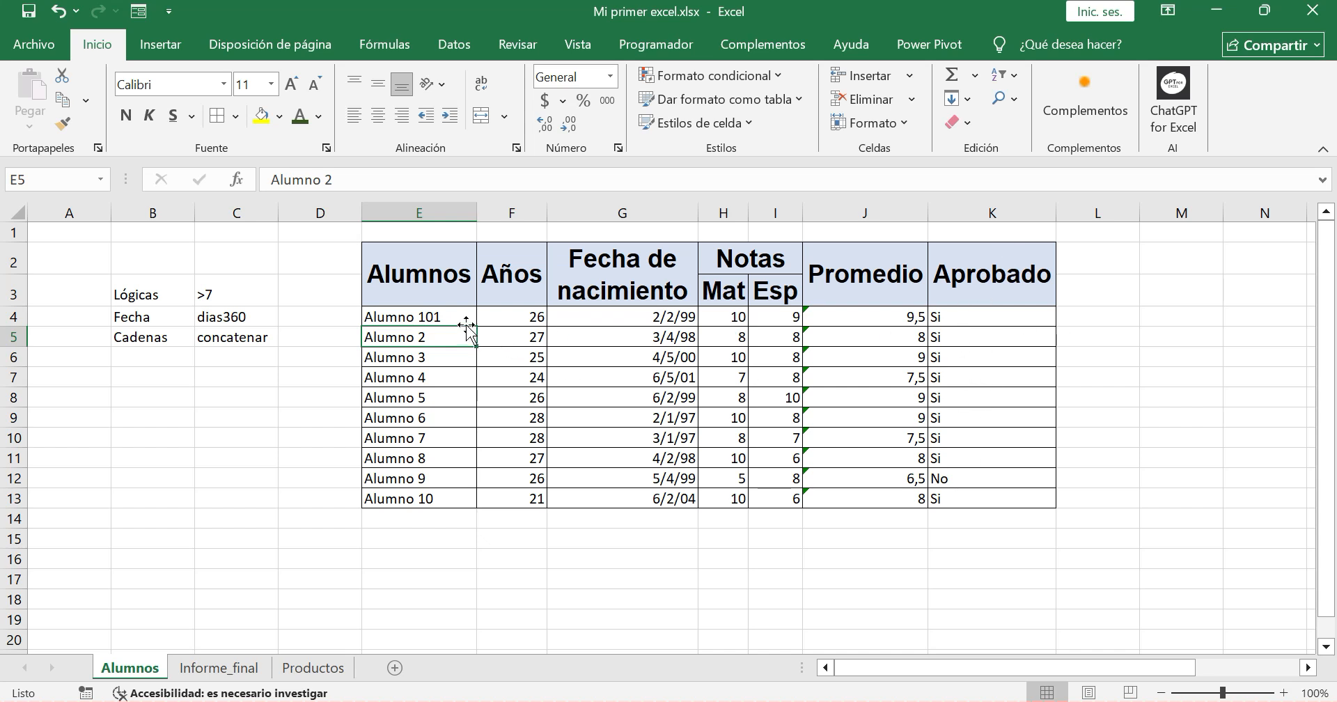
{"action": "left_click", "coordinate": [439, 314]}
{"action": "left_click", "coordinate": [955, 319]}
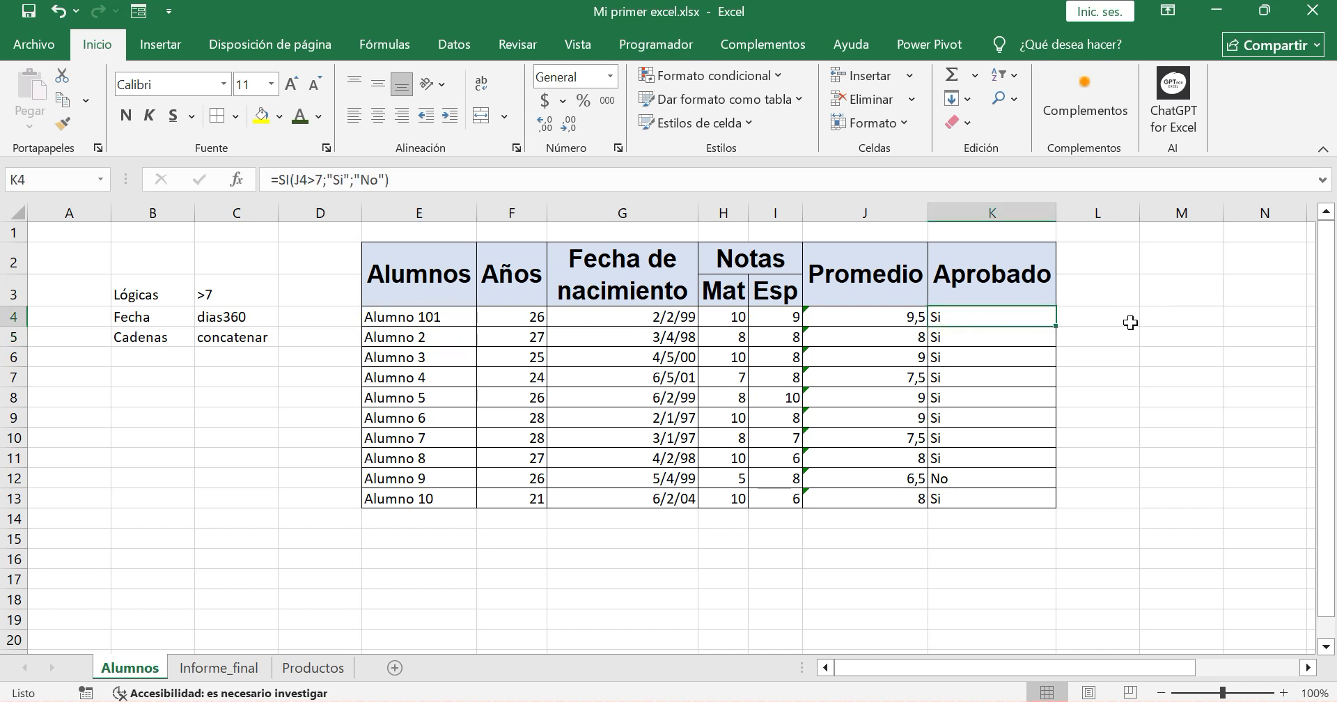
{"action": "left_click", "coordinate": [211, 670]}
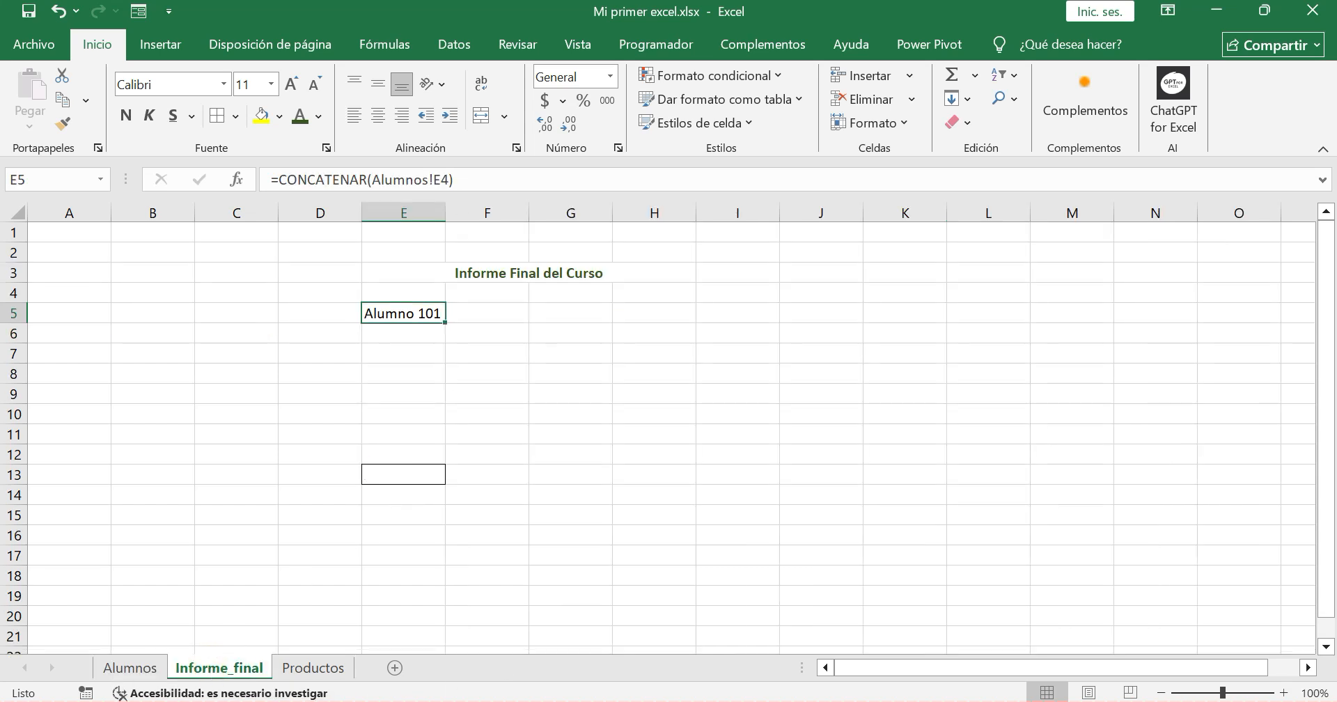
{"action": "left_click", "coordinate": [439, 180]}
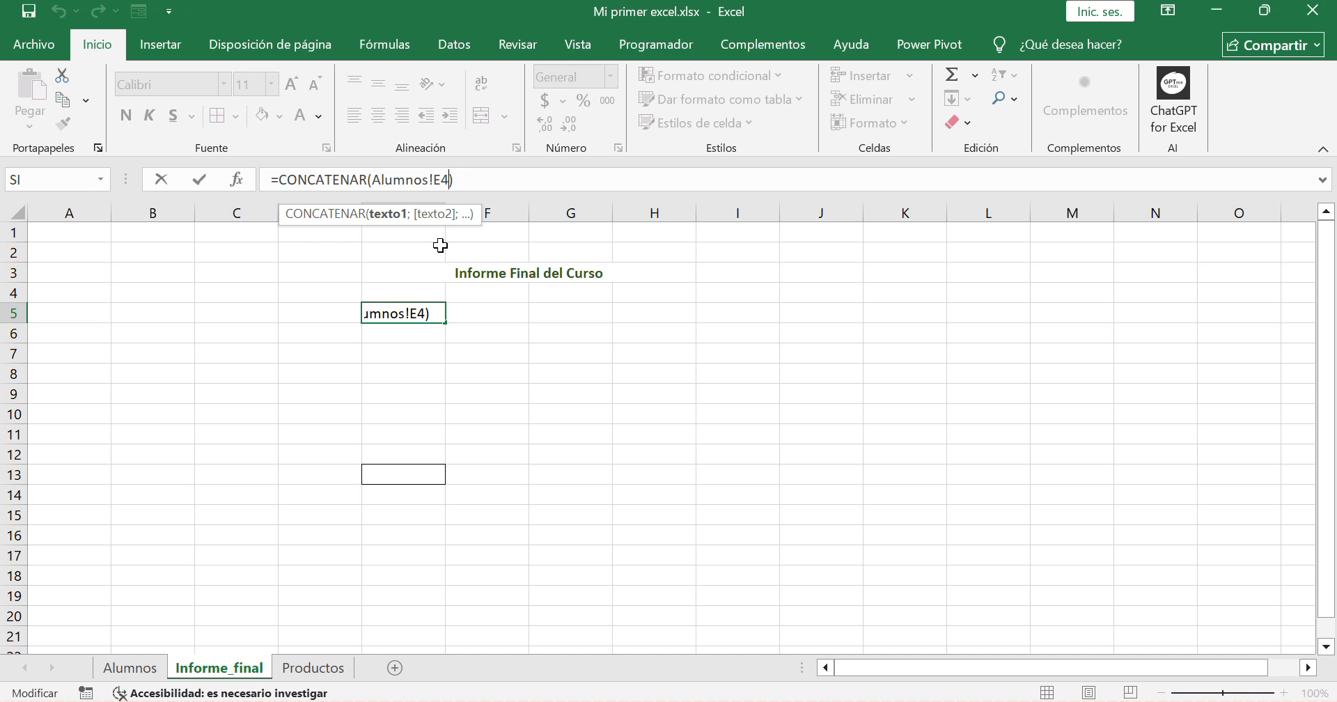
{"action": "type", "text": ";"}
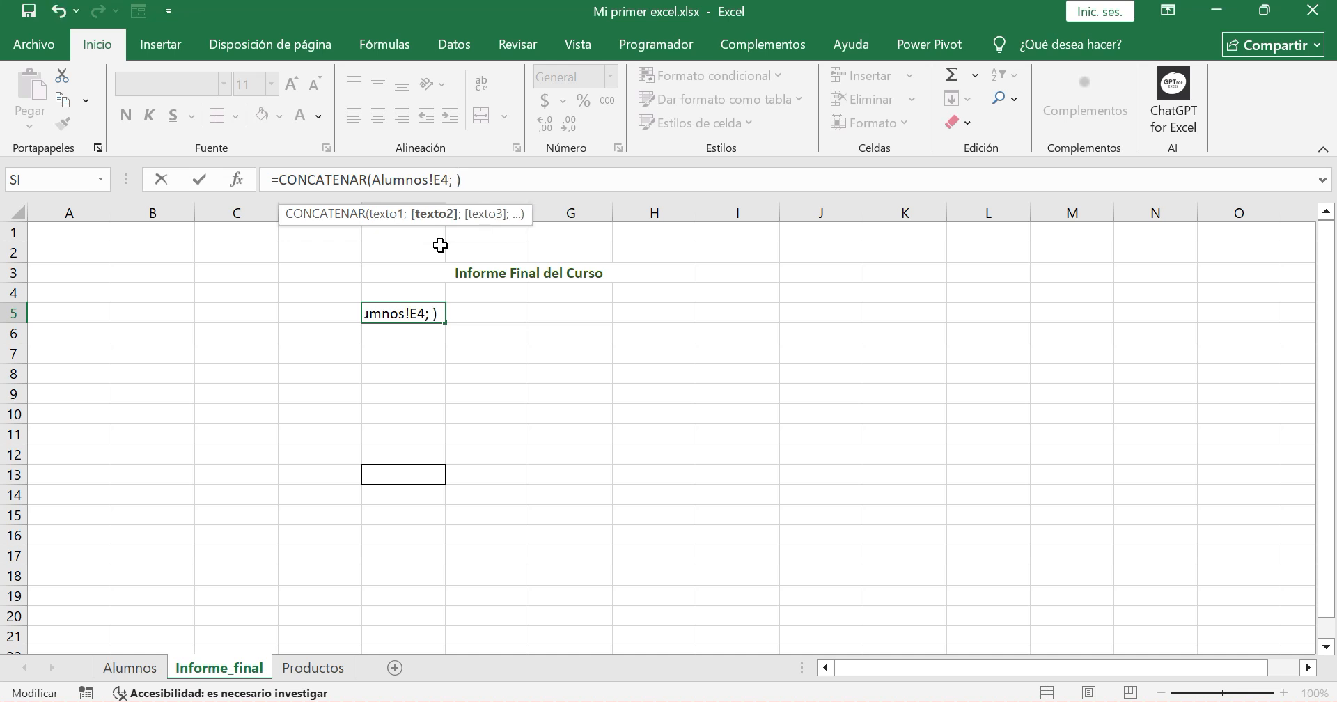
{"action": "left_click", "coordinate": [132, 667]}
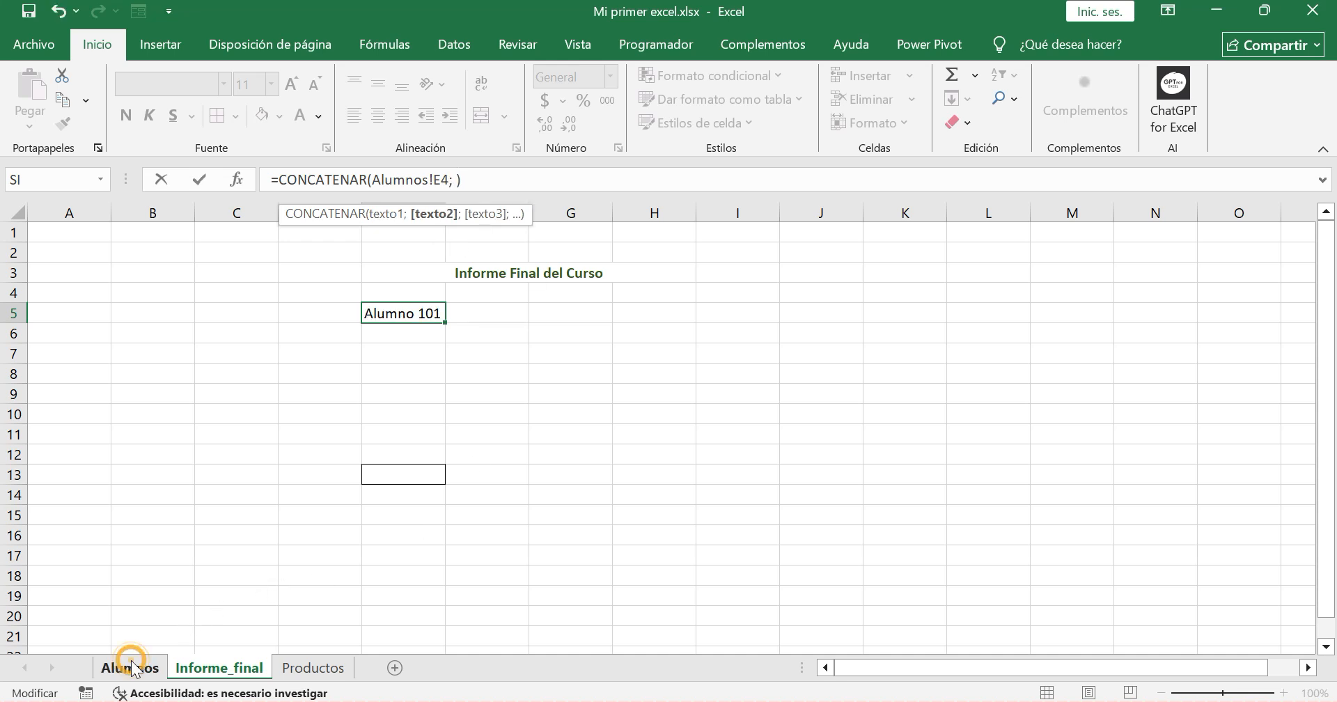
{"action": "left_click", "coordinate": [1005, 319]}
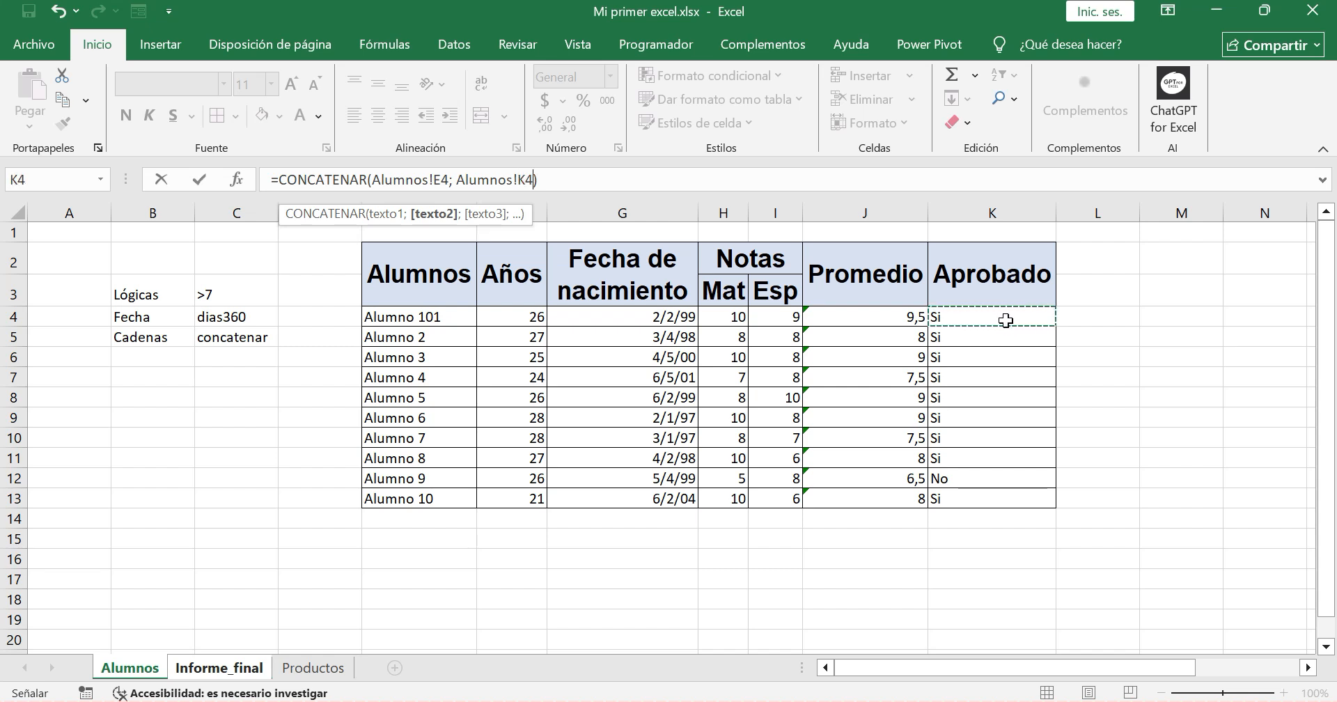
{"action": "key", "text": "Return"}
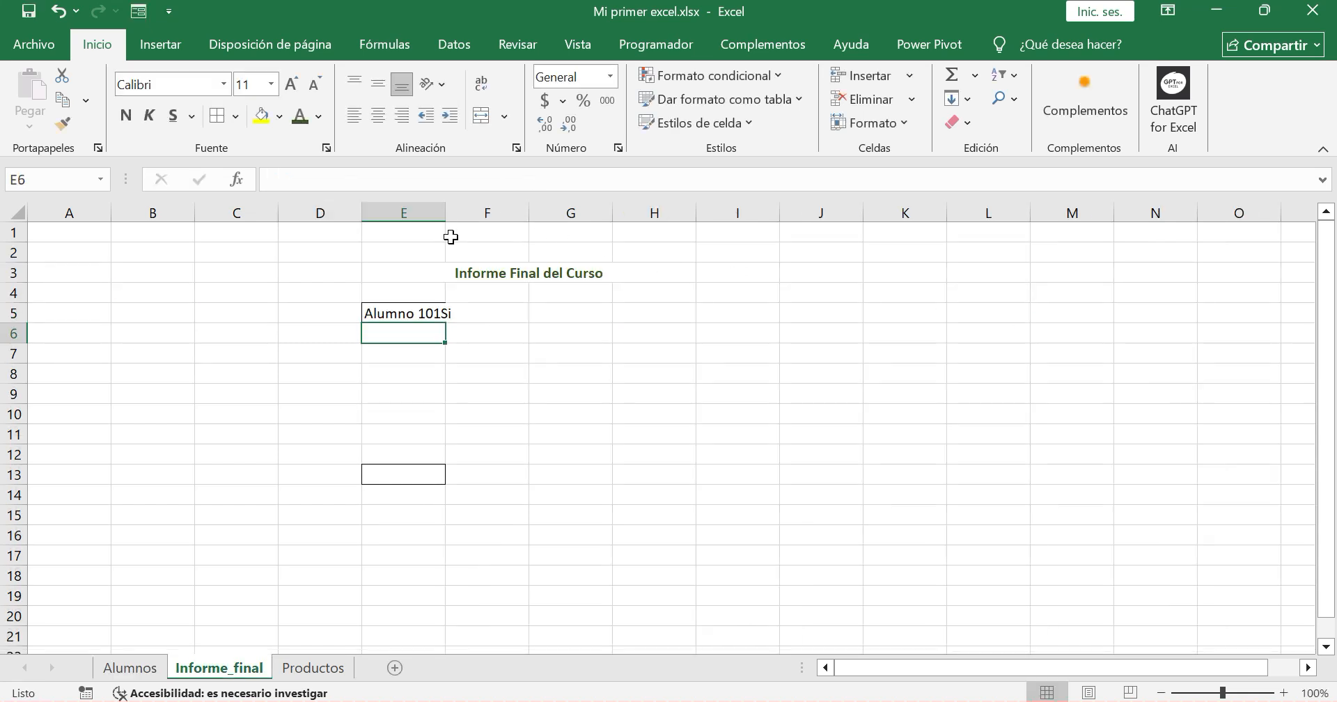
Merge cells E5:H5 on Informe_final and left-align the concatenated text
{"action": "left_click_drag", "start_coordinate": [404, 306], "coordinate": [630, 312]}
{"action": "left_click", "coordinate": [486, 120]}
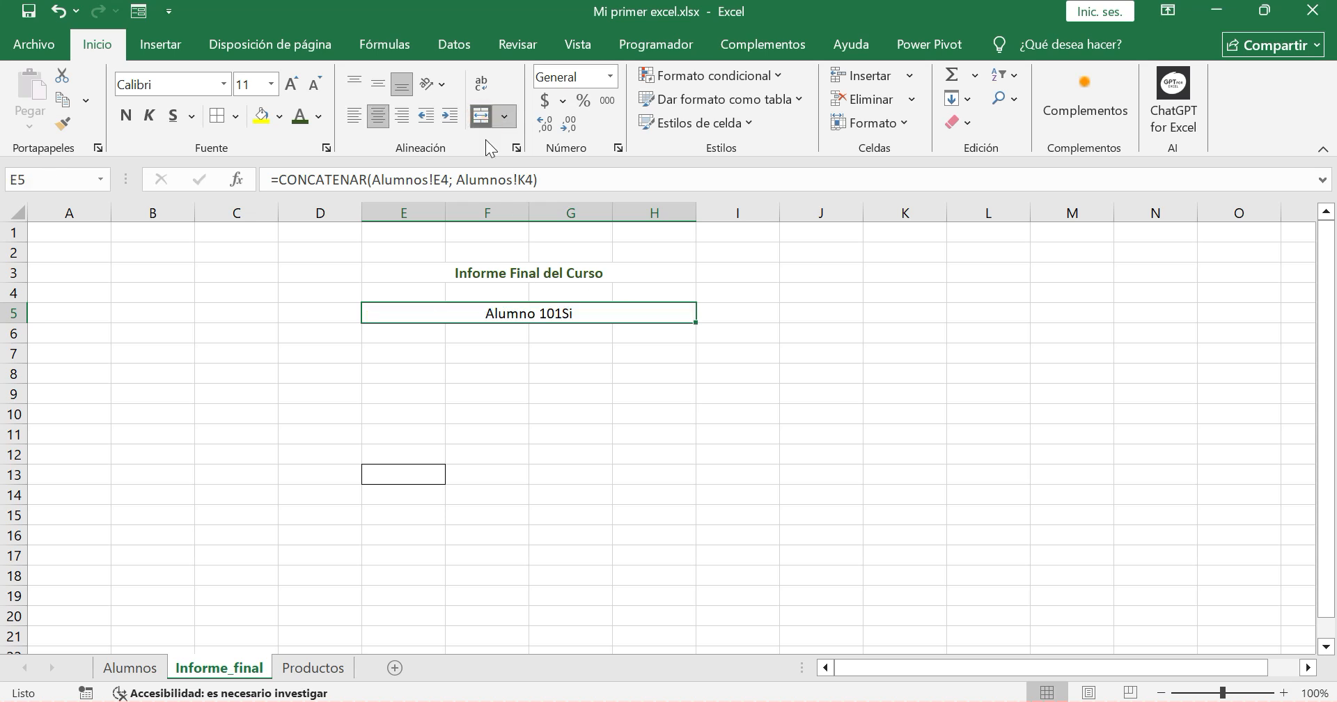
{"action": "left_click", "coordinate": [355, 116]}
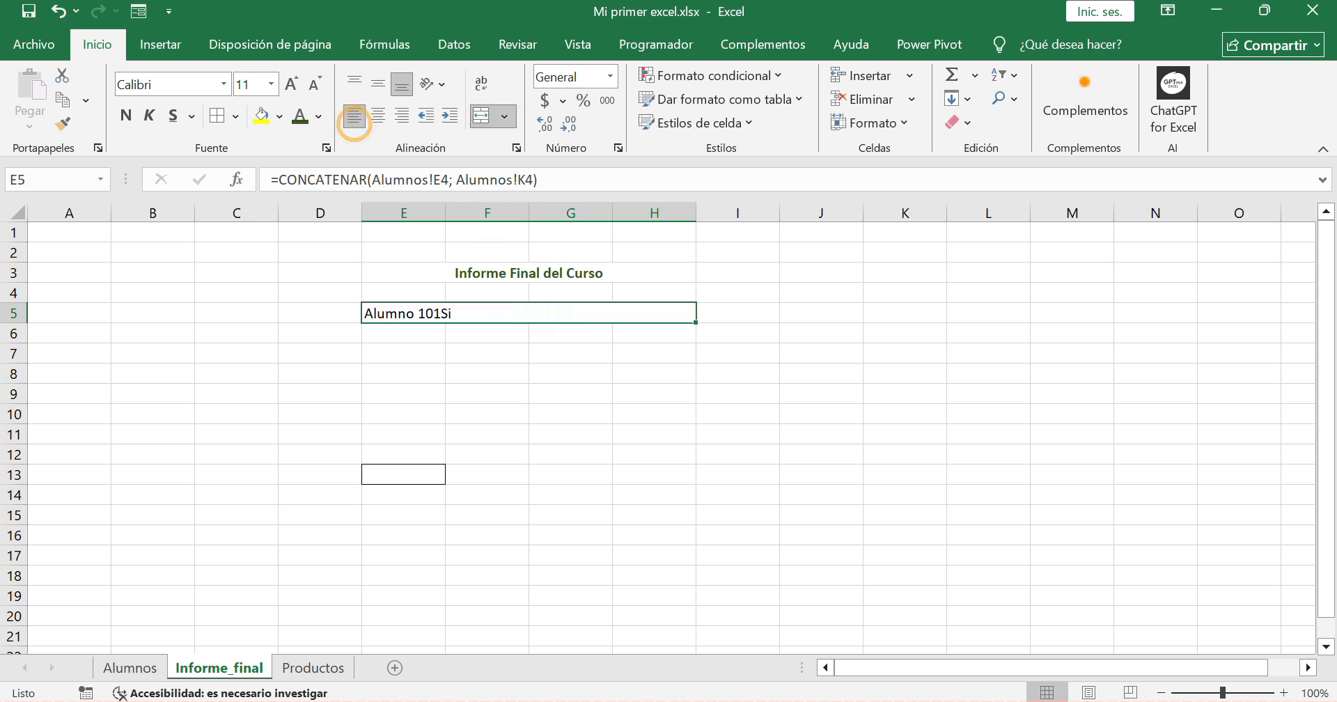
{"action": "left_click", "coordinate": [545, 380]}
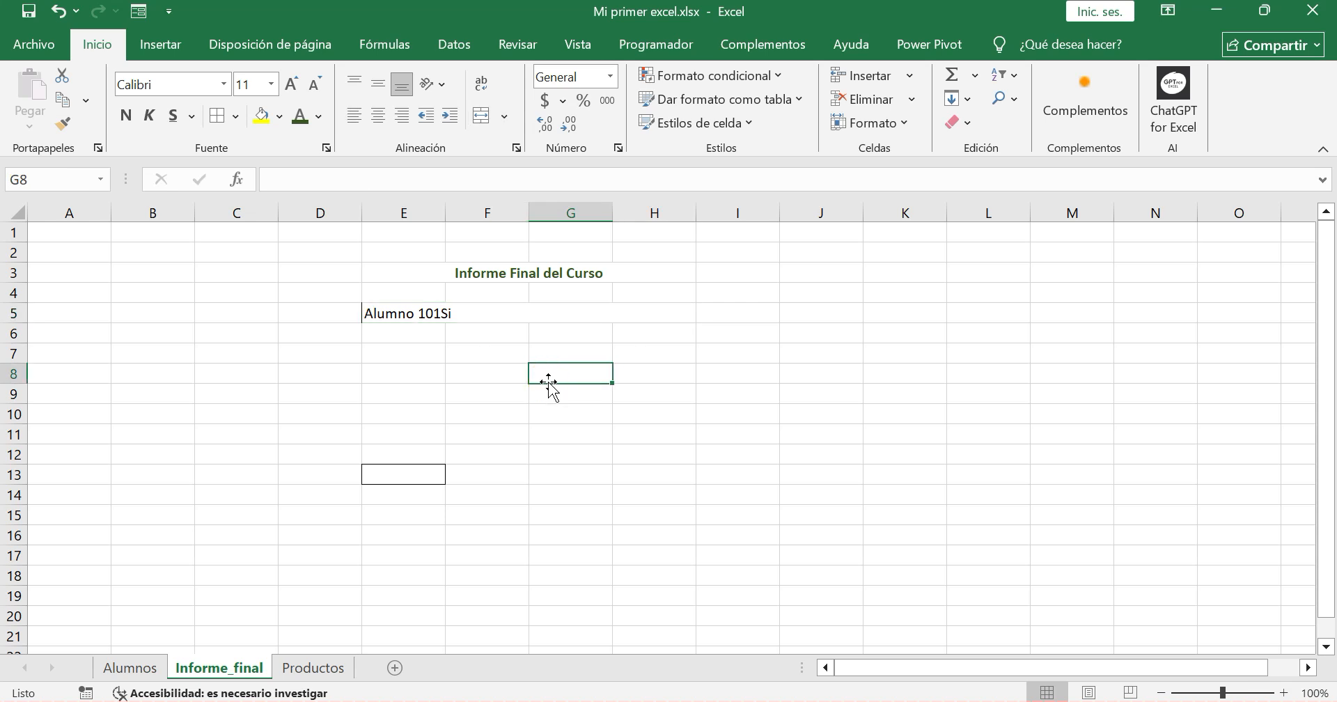
{"action": "left_click", "coordinate": [419, 315]}
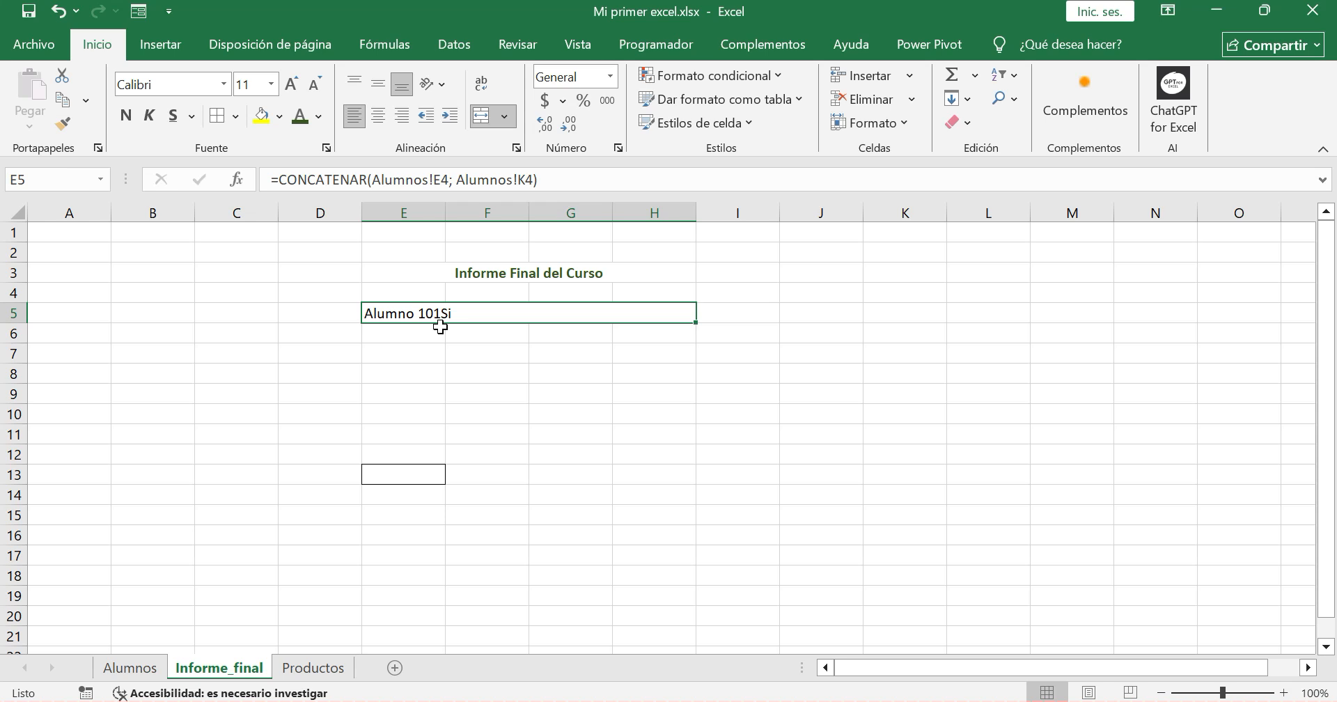
Rename the student in E4 of the Alumnos sheet as "Alumno 1"
{"action": "left_click", "coordinate": [132, 667]}
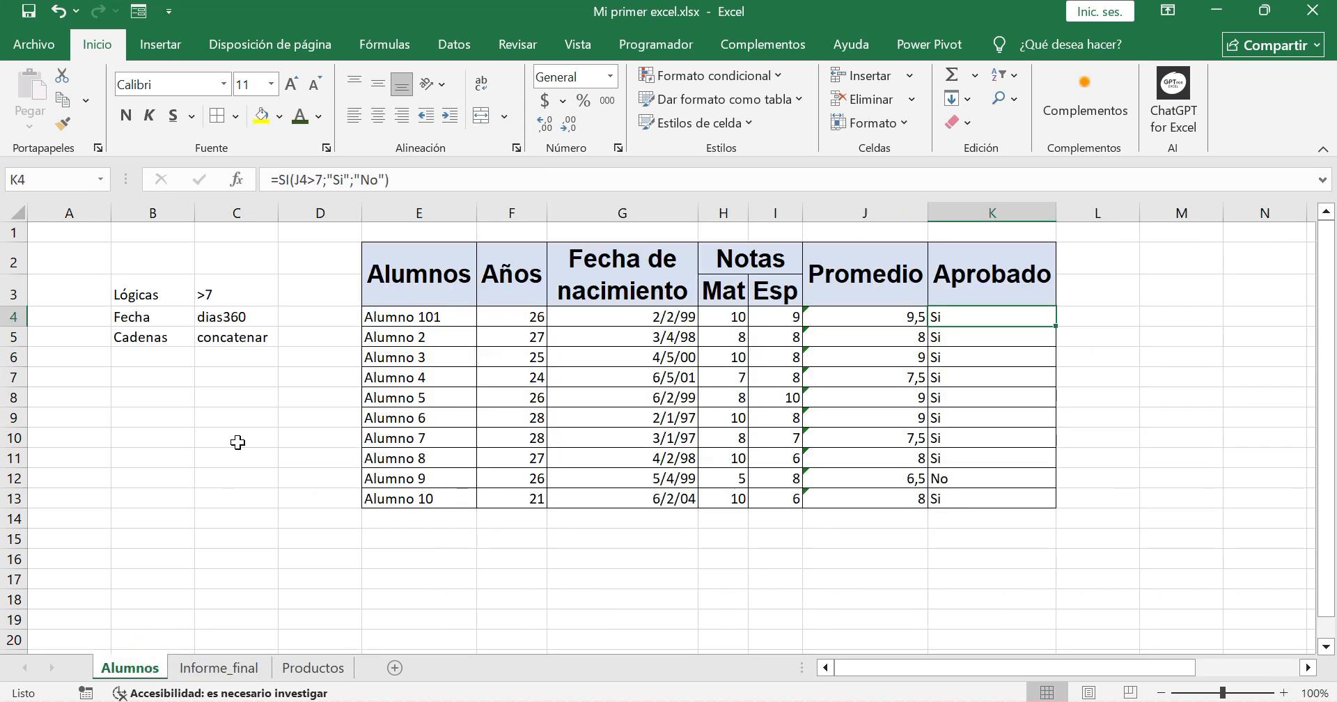
{"action": "left_click", "coordinate": [395, 317]}
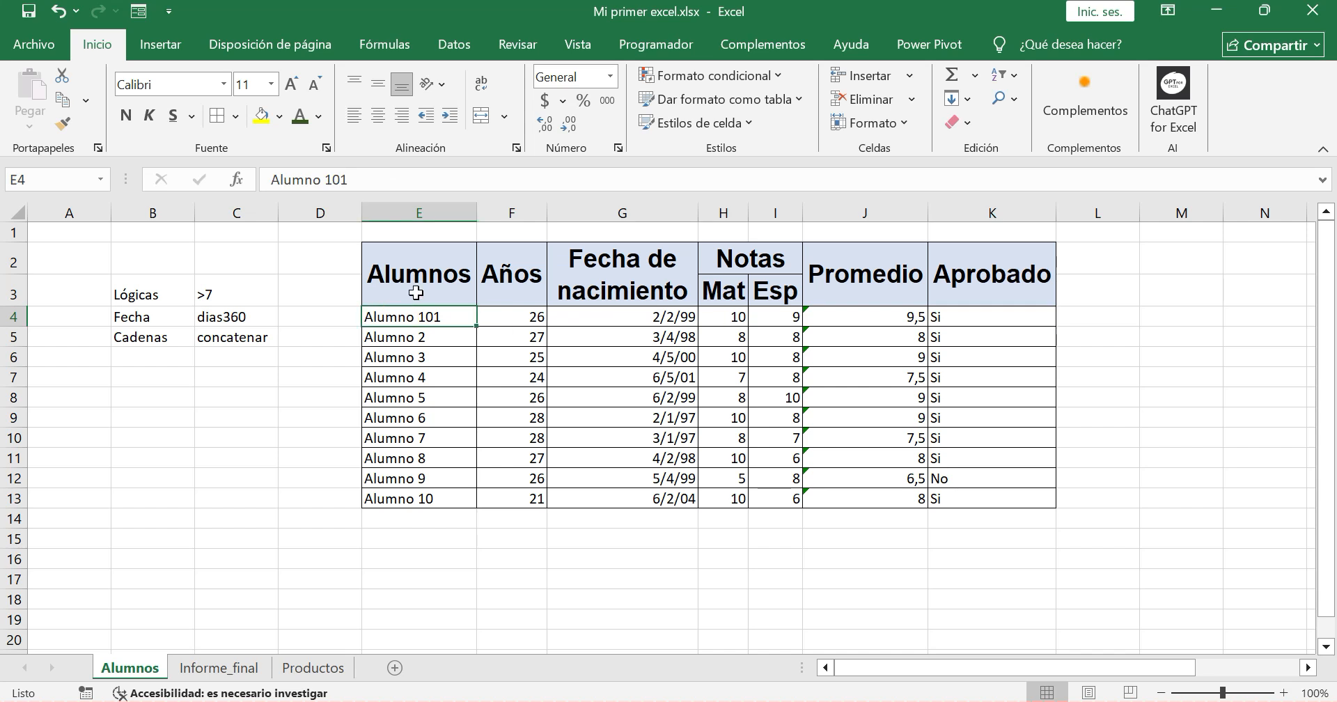
{"action": "left_click", "coordinate": [357, 180]}
{"action": "key", "text": "BackSpace"}
{"action": "key", "text": "BackSpace"}
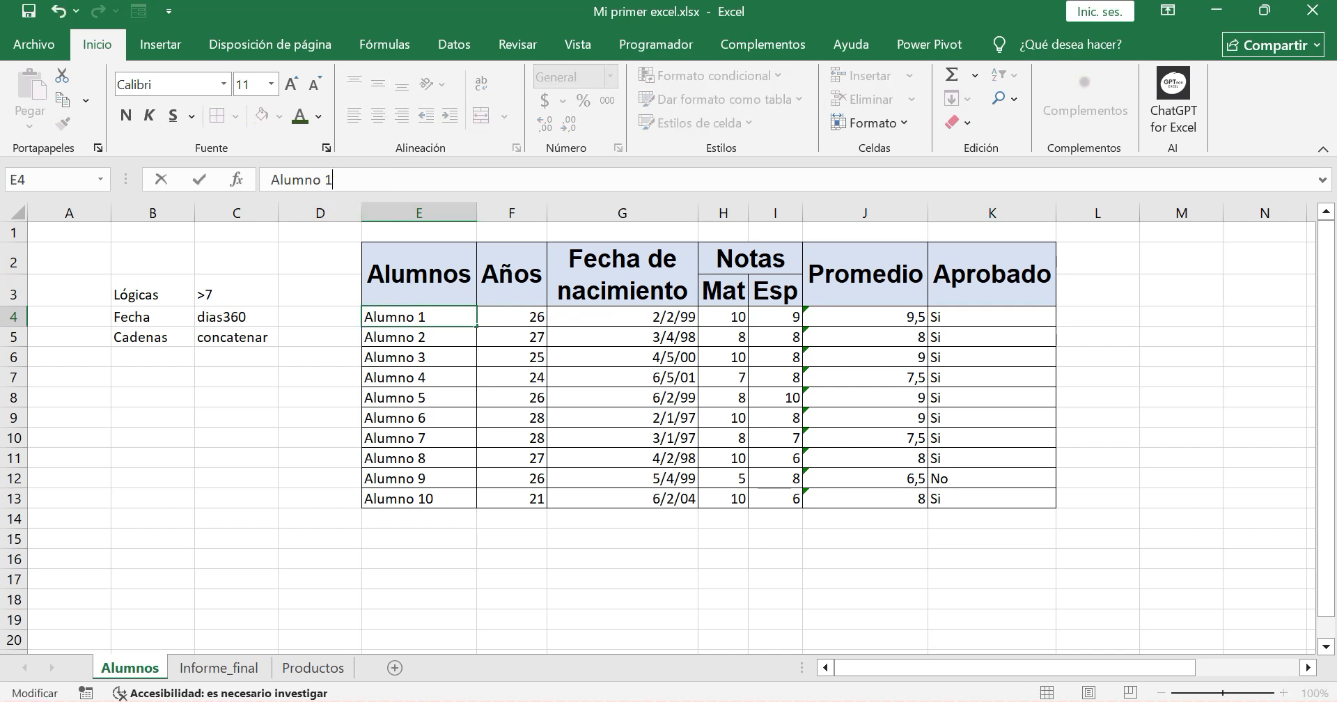
{"action": "key", "text": "Return"}
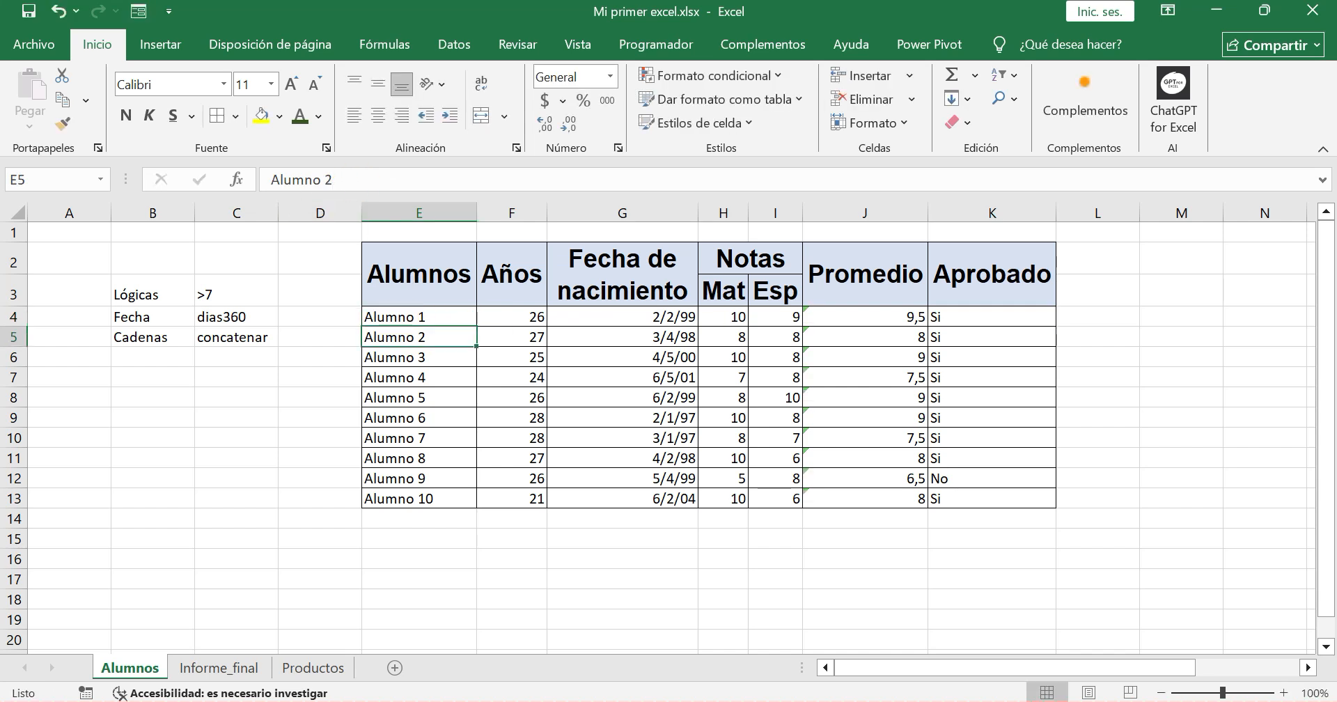
Insert a " " text argument between the two cell references in the CONCATENAR formula in E5 of Informe_final
{"action": "left_click", "coordinate": [218, 668]}
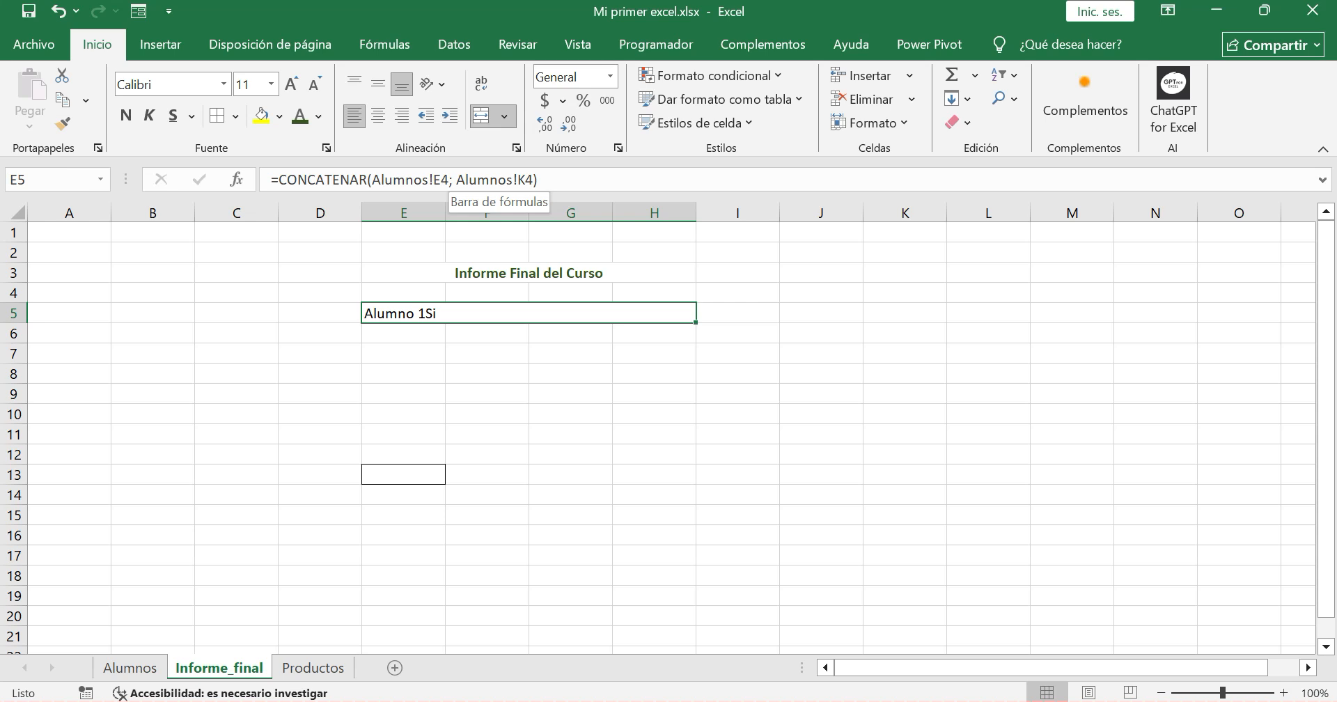
{"action": "left_click", "coordinate": [468, 182]}
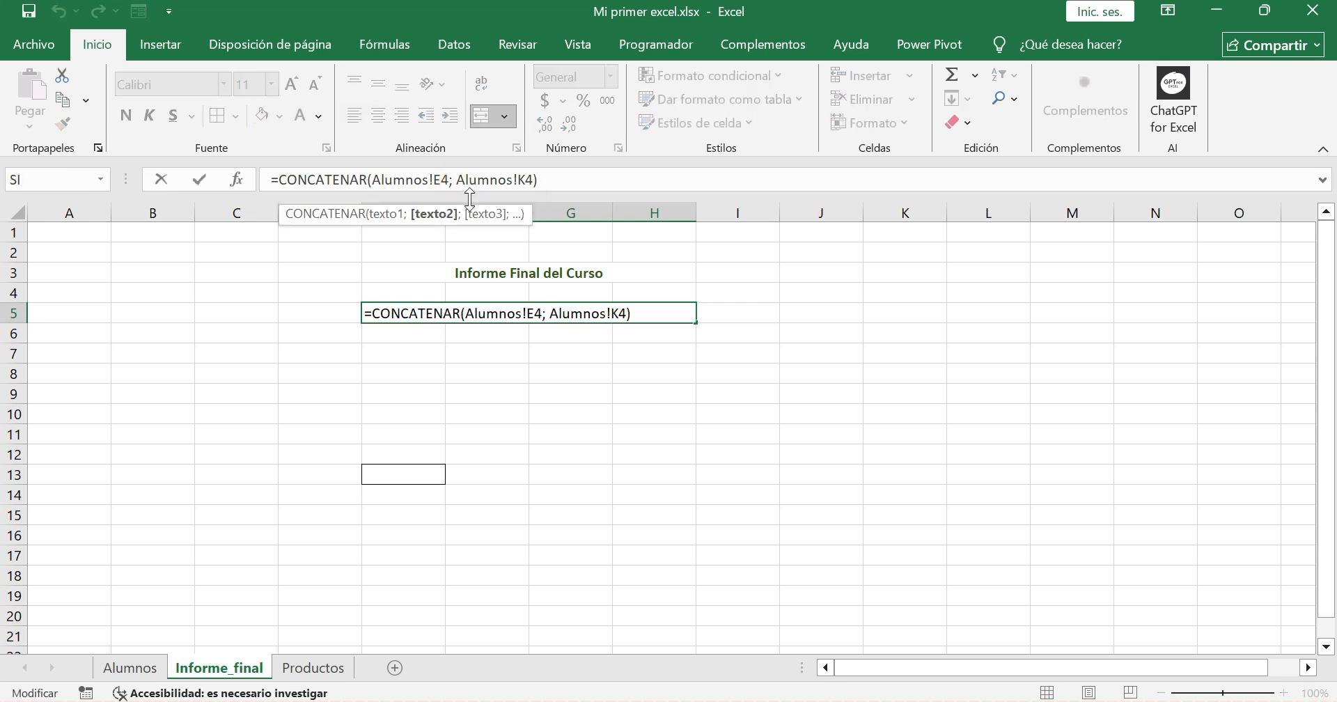
{"action": "type", "text": "; "}
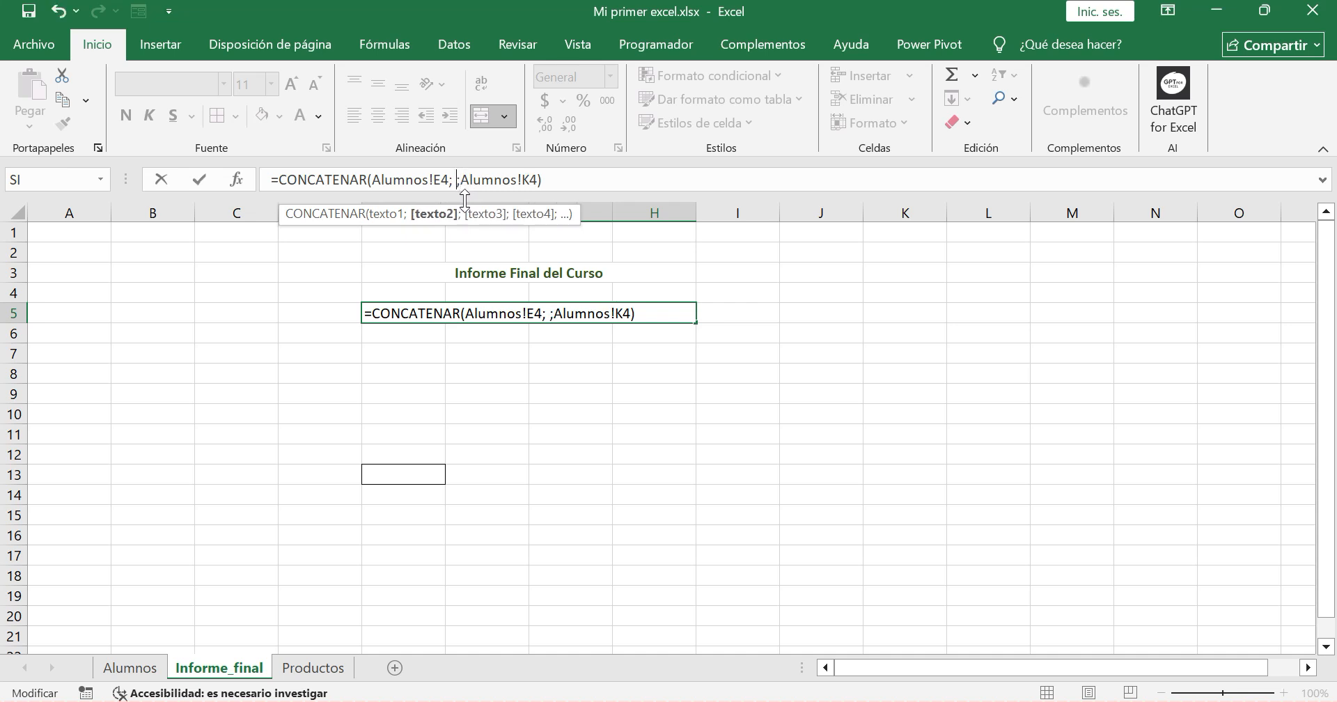
{"action": "type", "text": "\" "}
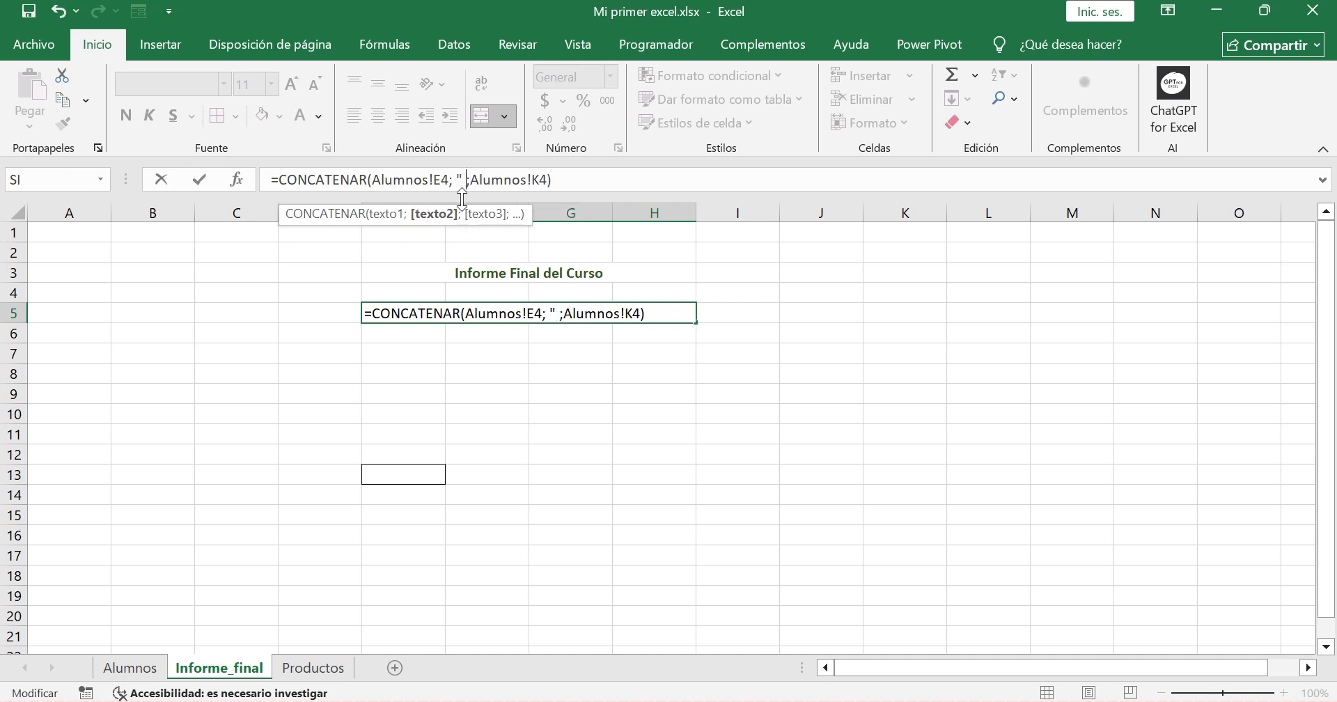
{"action": "type", "text": "\""}
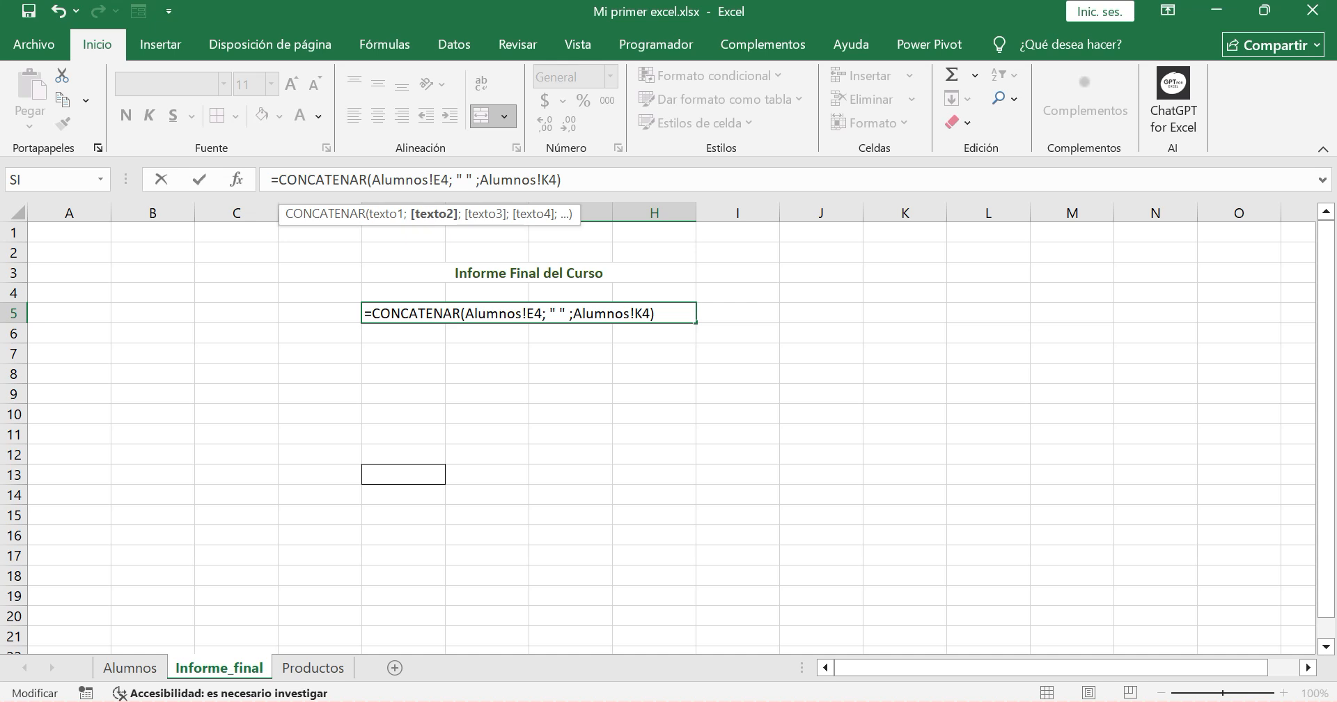
{"action": "left_click", "coordinate": [460, 180]}
{"action": "left_click_drag", "start_coordinate": [457, 179], "coordinate": [466, 179]}
{"action": "key", "text": "Return"}
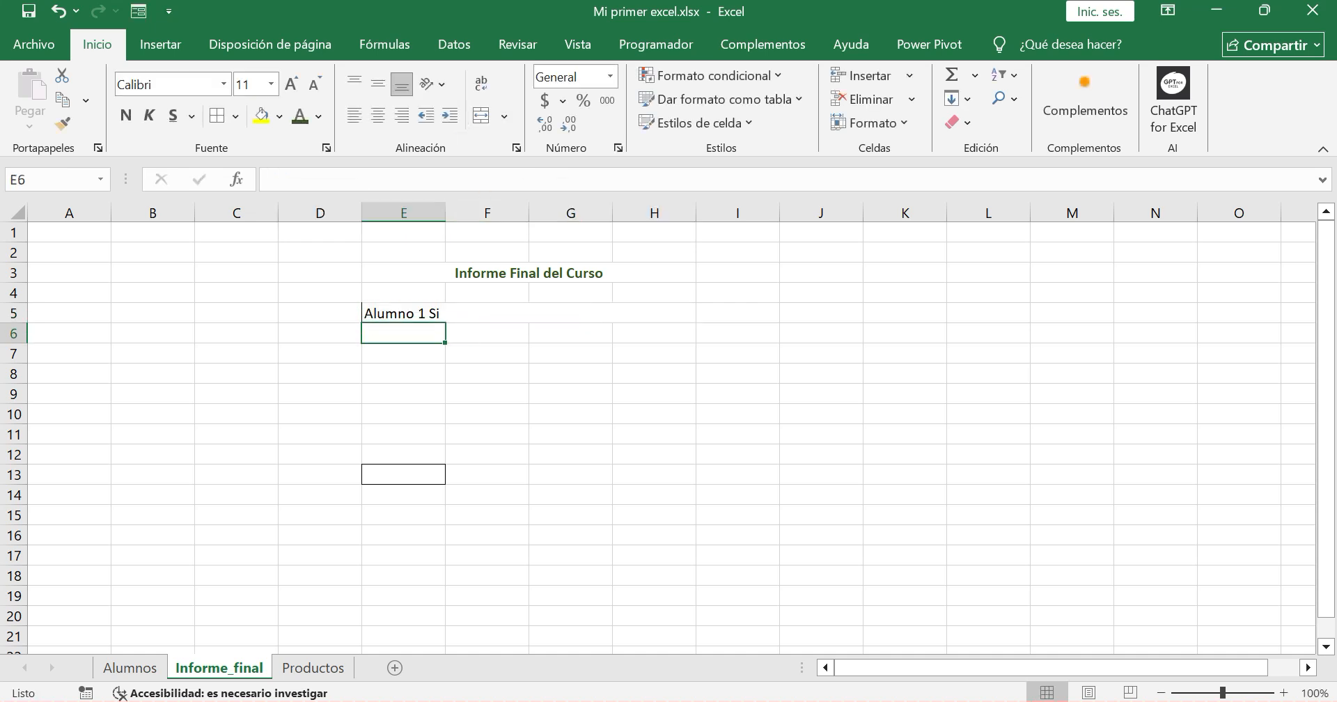
Append the text argument " Aprobó" after Alumnos!K4 in the CONCATENAR formula in E5
{"action": "left_click", "coordinate": [430, 313]}
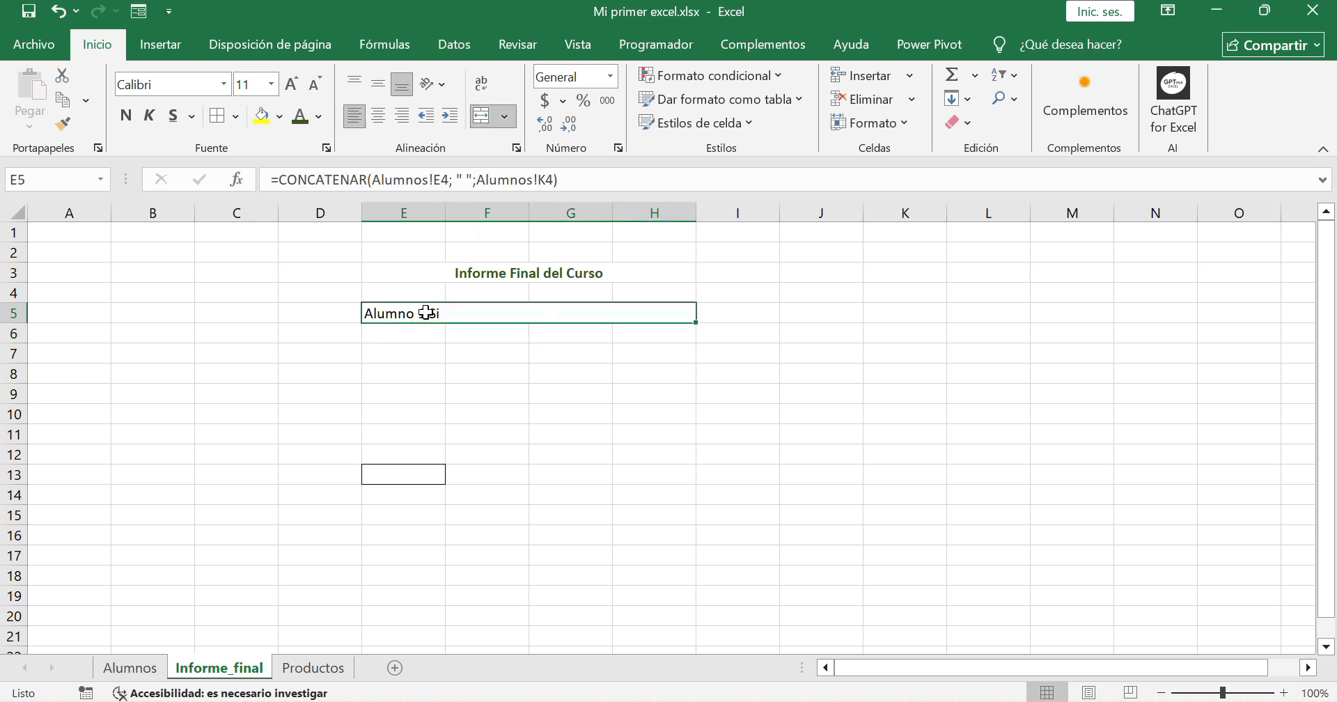
{"action": "left_click", "coordinate": [554, 179]}
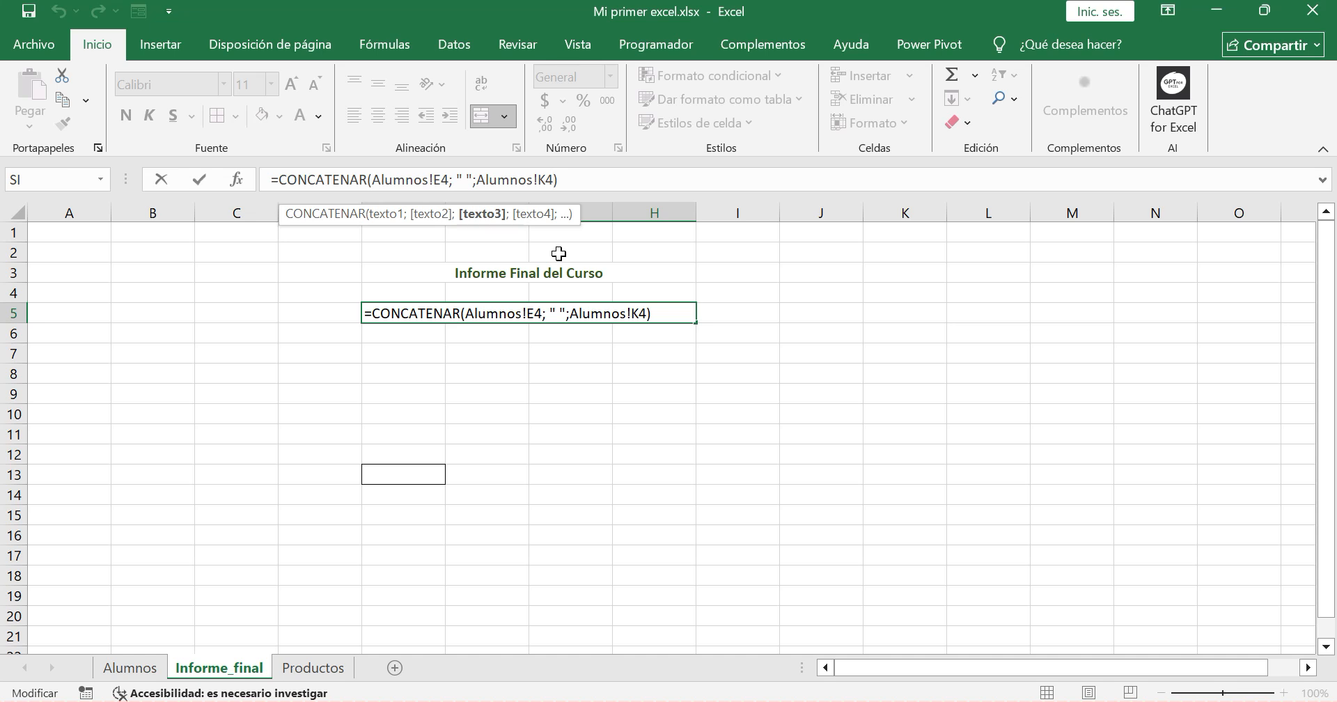
{"action": "type", "text": "; \" "}
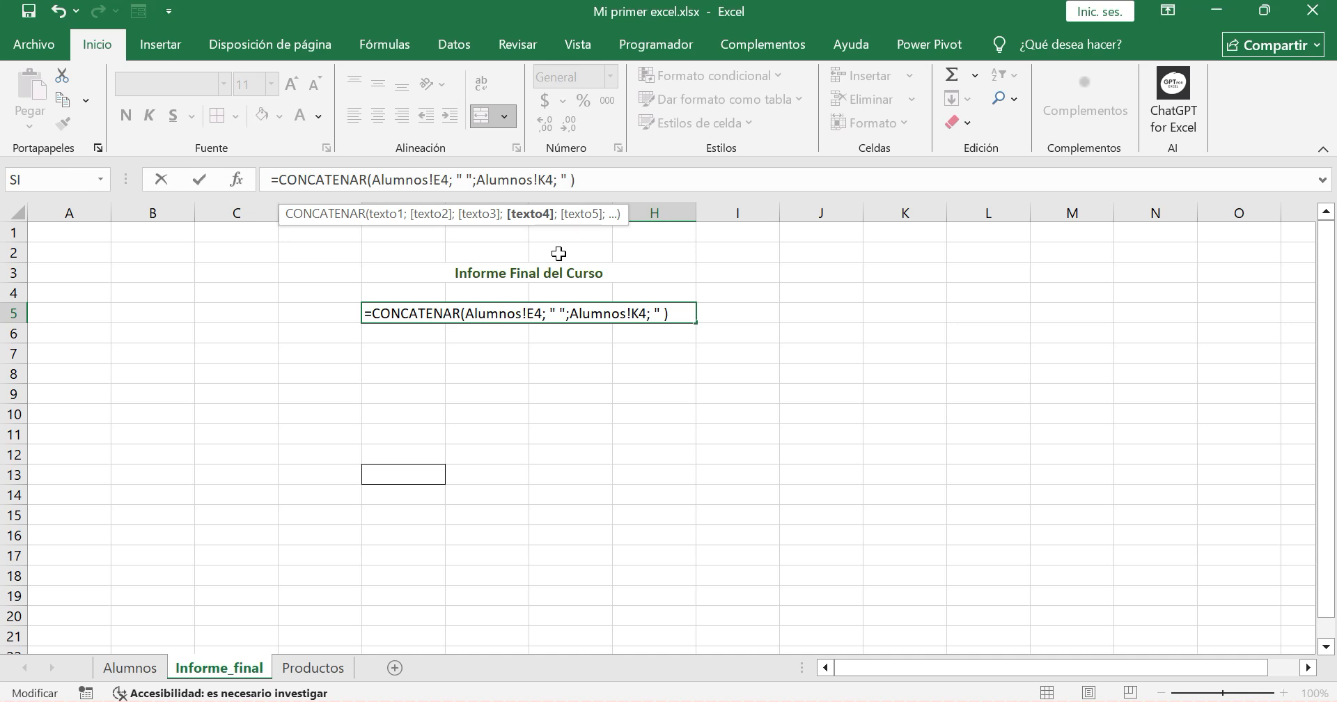
{"action": "type", "text": "Aprobó"}
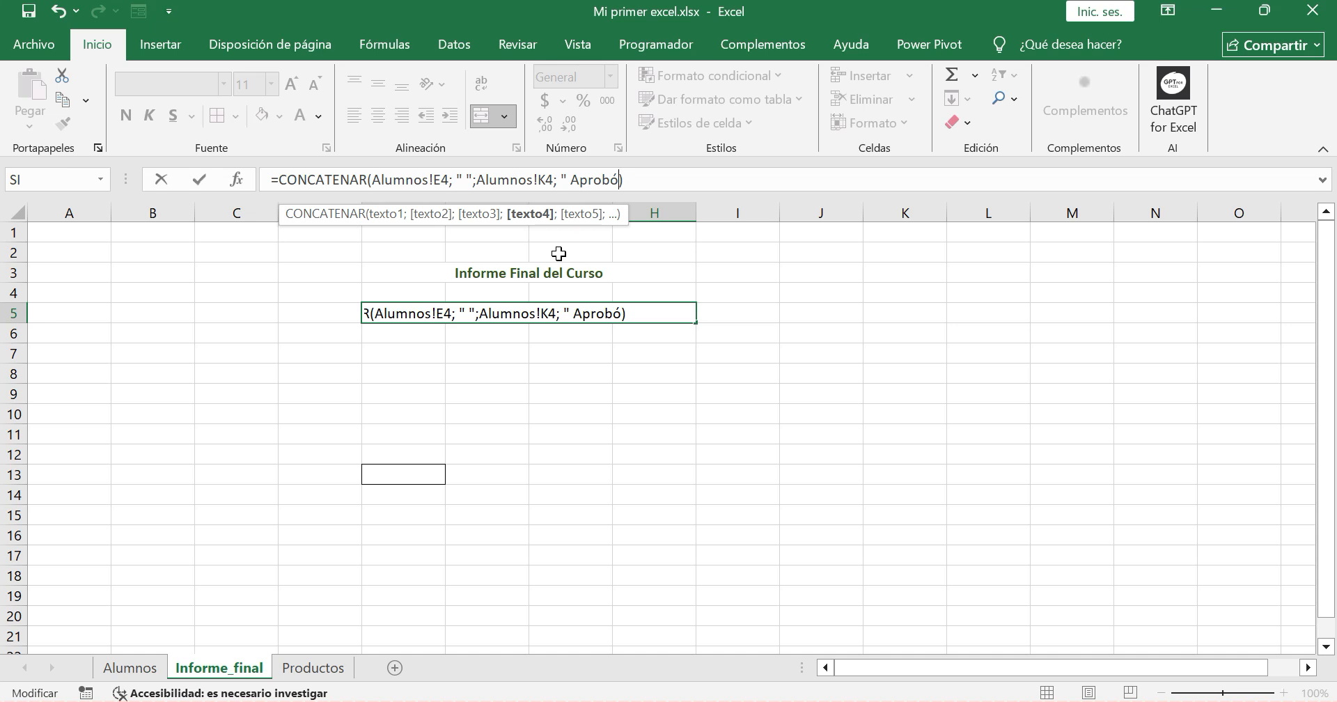
{"action": "type", "text": "\""}
{"action": "key", "text": "Return"}
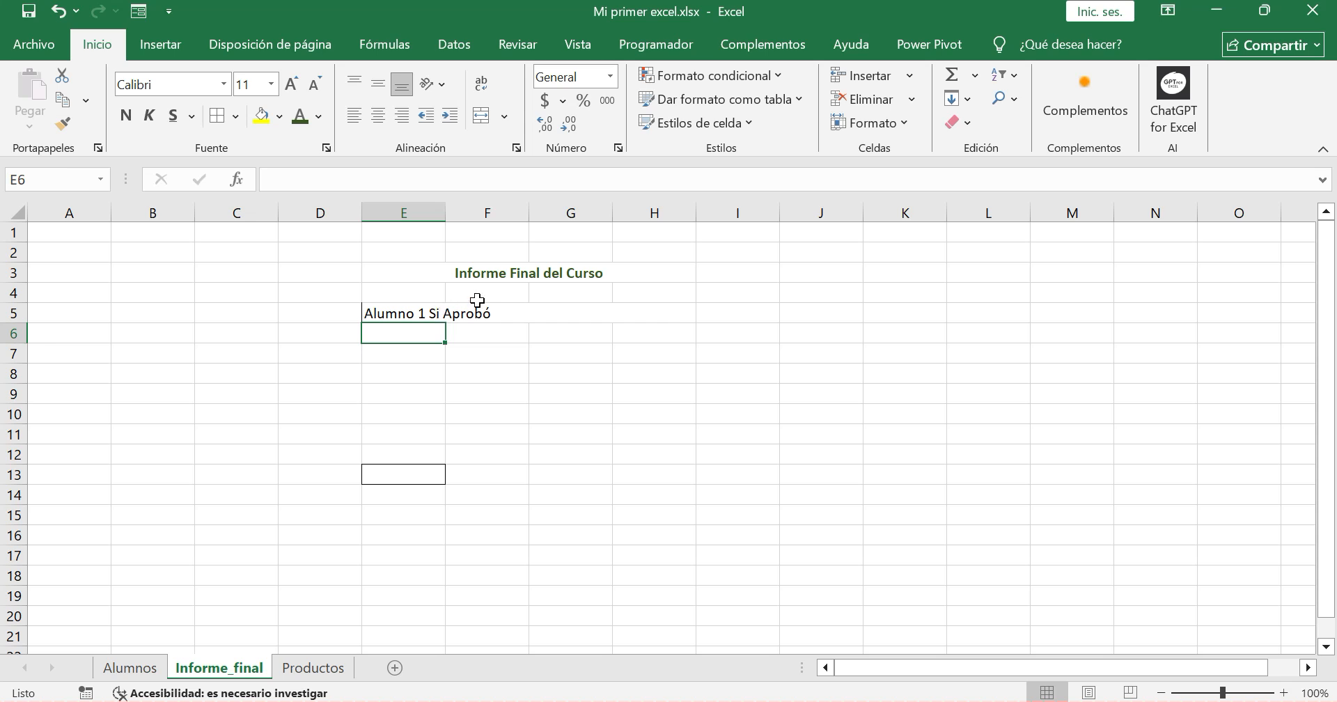
Merge and center cells E6:H6 on the Informe_final sheet
{"action": "left_click", "coordinate": [411, 339]}
{"action": "left_click_drag", "start_coordinate": [412, 339], "coordinate": [549, 341]}
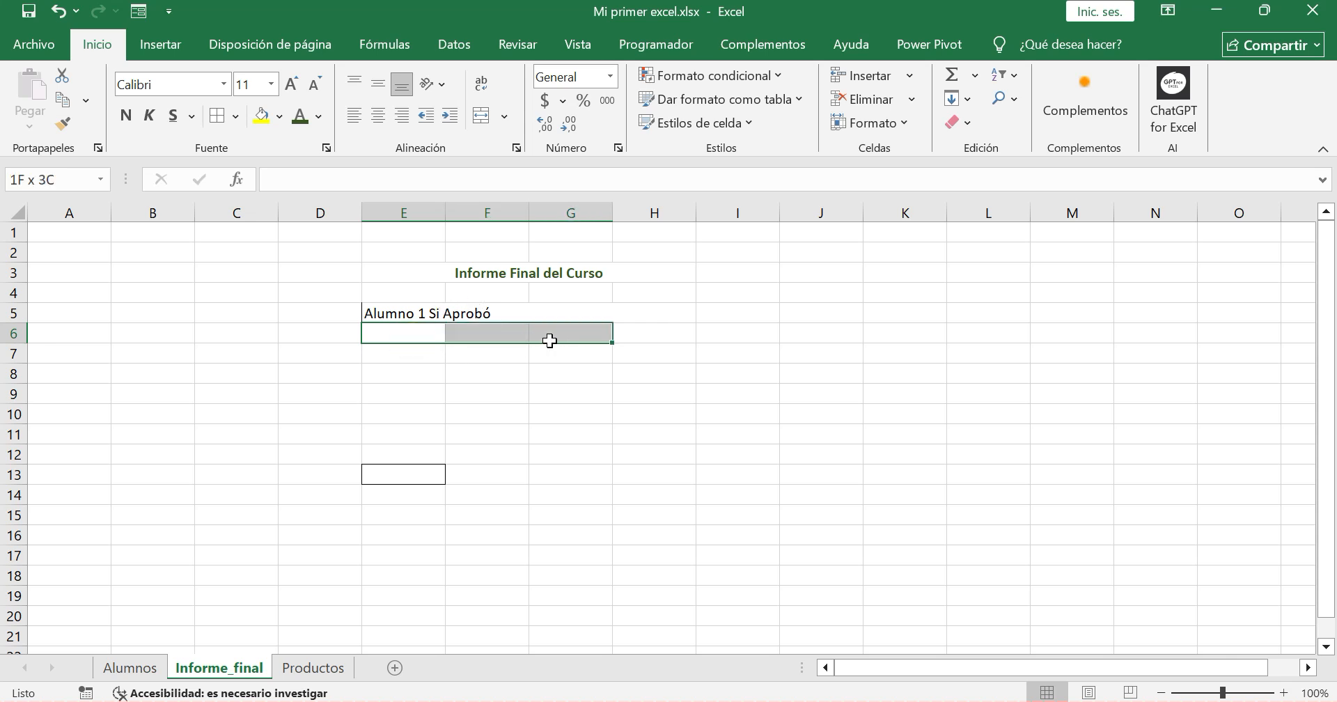
{"action": "left_click_drag", "start_coordinate": [390, 331], "coordinate": [636, 330]}
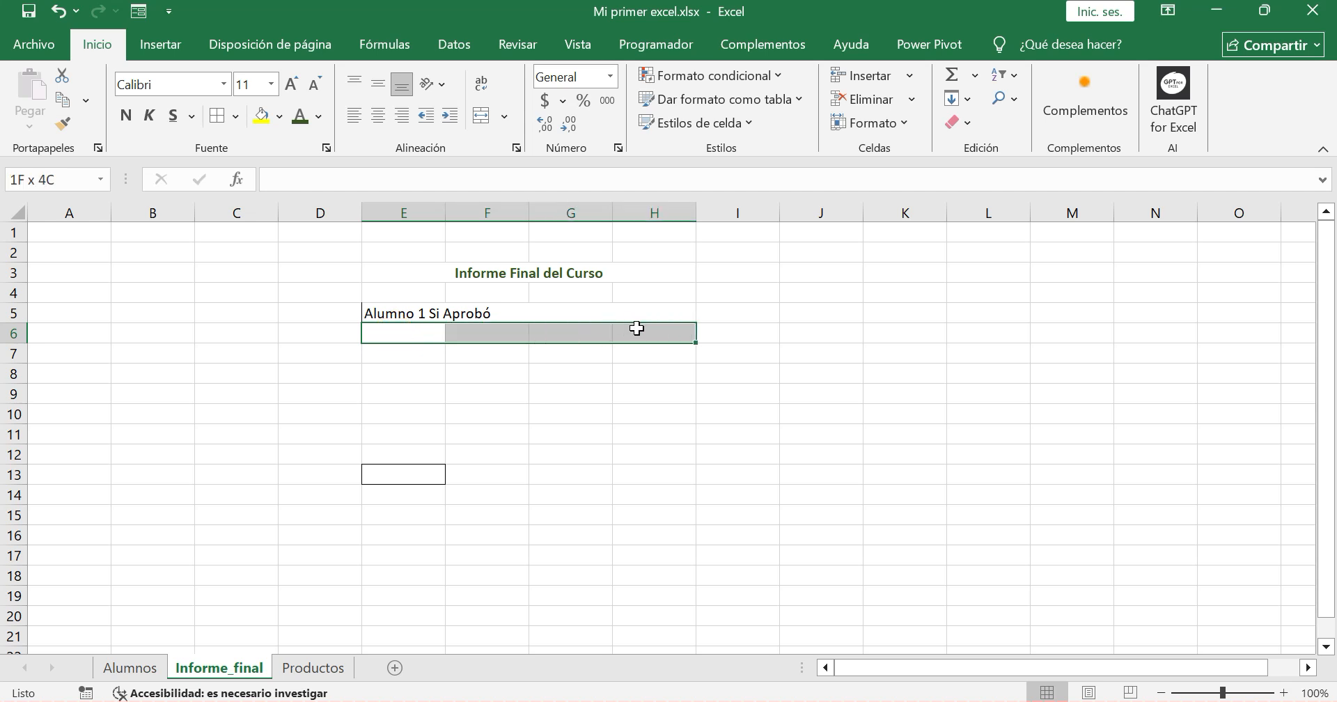
{"action": "left_click", "coordinate": [481, 116]}
Copy the merged cell format of E6:H6 to E7:H7
{"action": "left_click", "coordinate": [403, 357]}
{"action": "left_click_drag", "start_coordinate": [513, 355], "coordinate": [620, 352]}
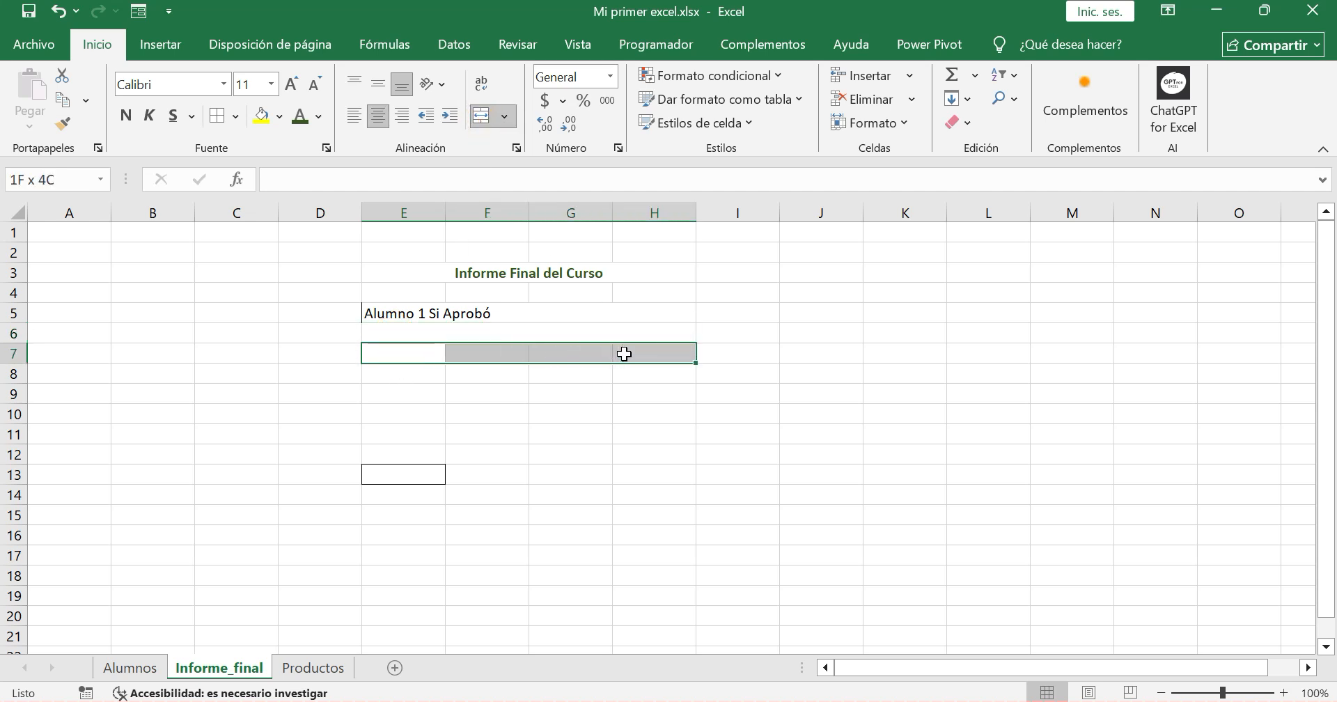
{"action": "left_click", "coordinate": [73, 128]}
{"action": "left_click", "coordinate": [387, 326]}
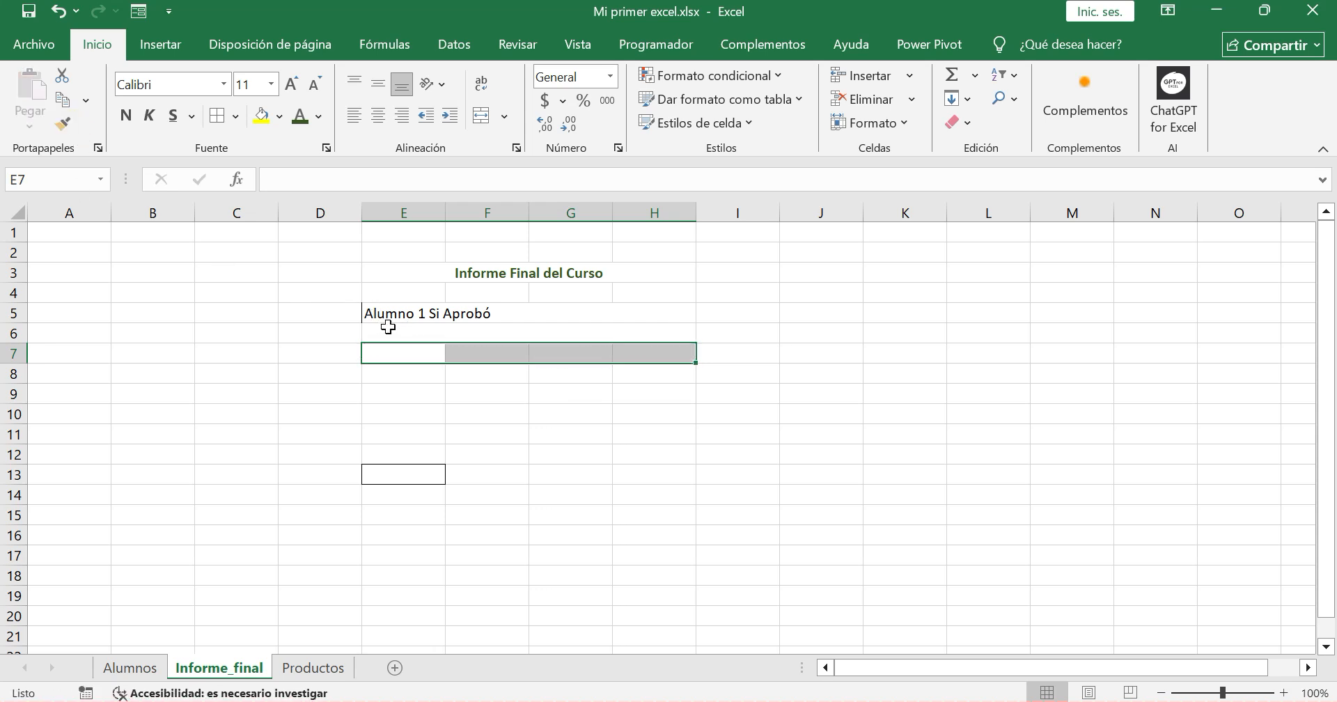
{"action": "left_click", "coordinate": [62, 124]}
{"action": "left_click", "coordinate": [382, 354]}
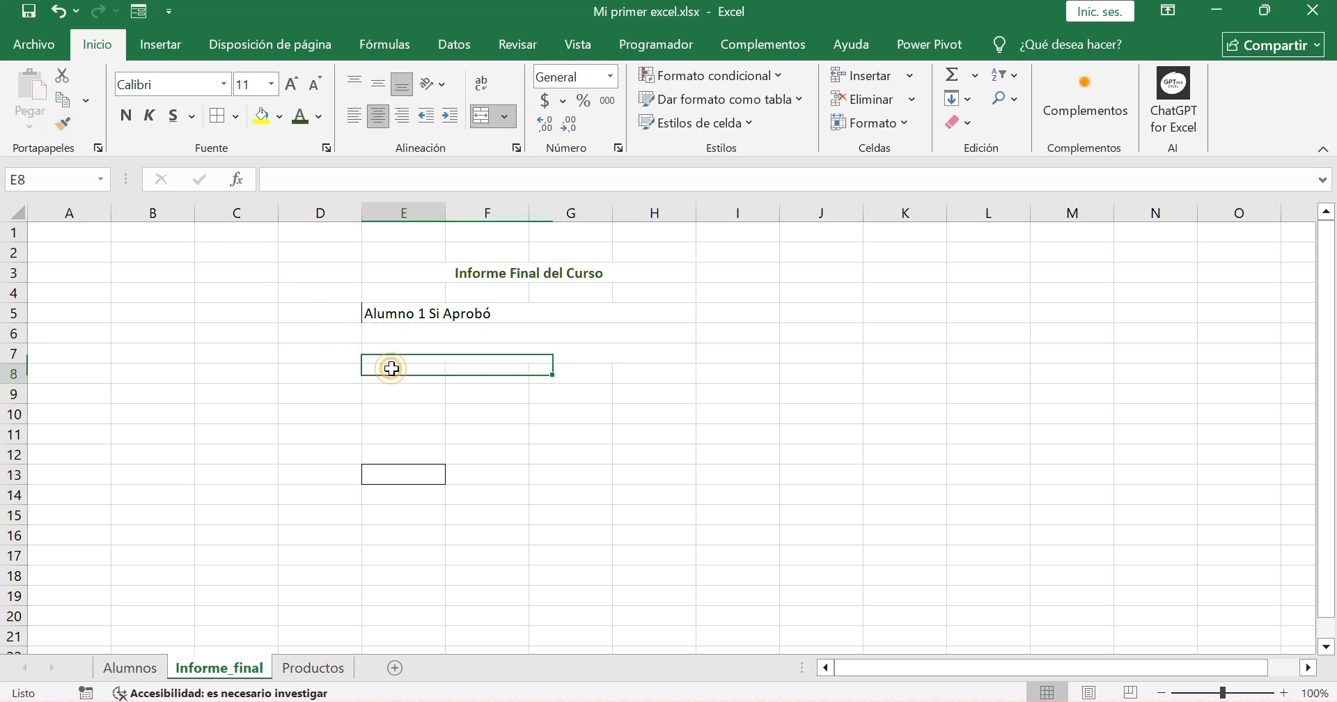
{"action": "left_click", "coordinate": [382, 370]}
{"action": "left_click", "coordinate": [396, 356]}
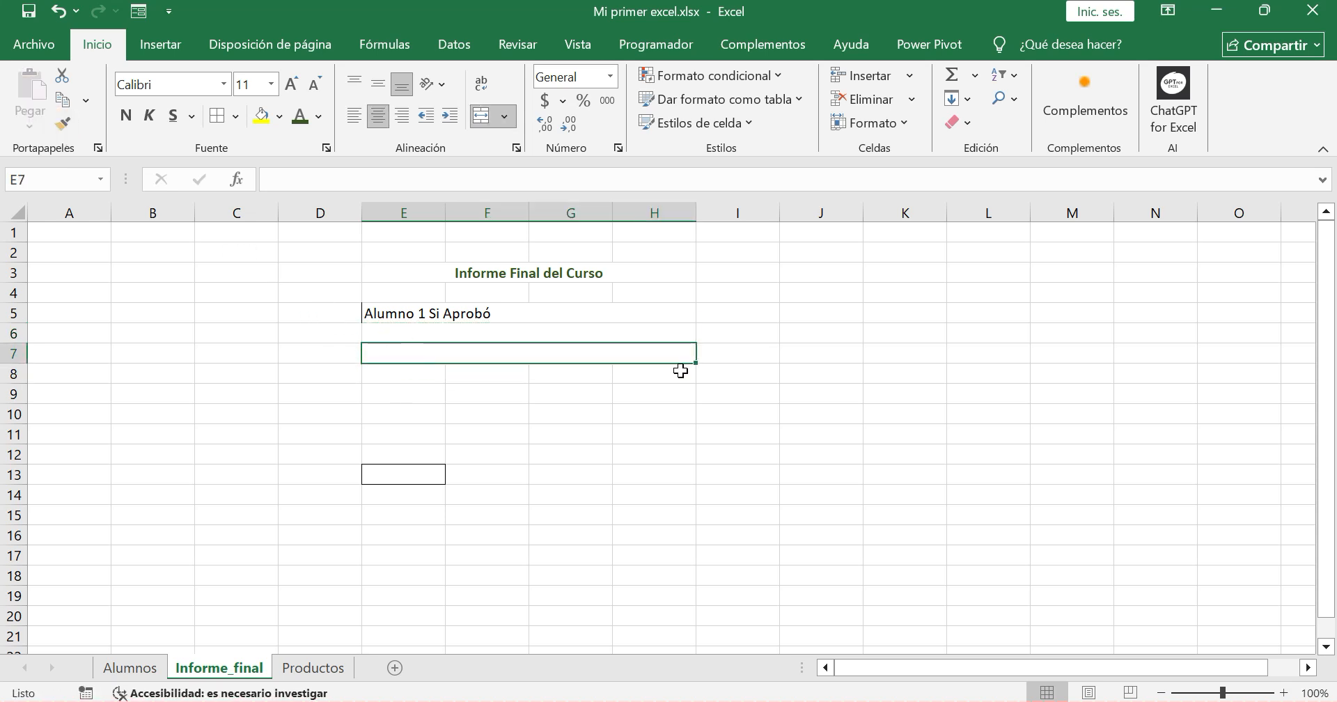
Copy the merged cell format of E6:H6 to each of rows 8 through 14 in columns E to H
{"action": "left_click", "coordinate": [449, 337]}
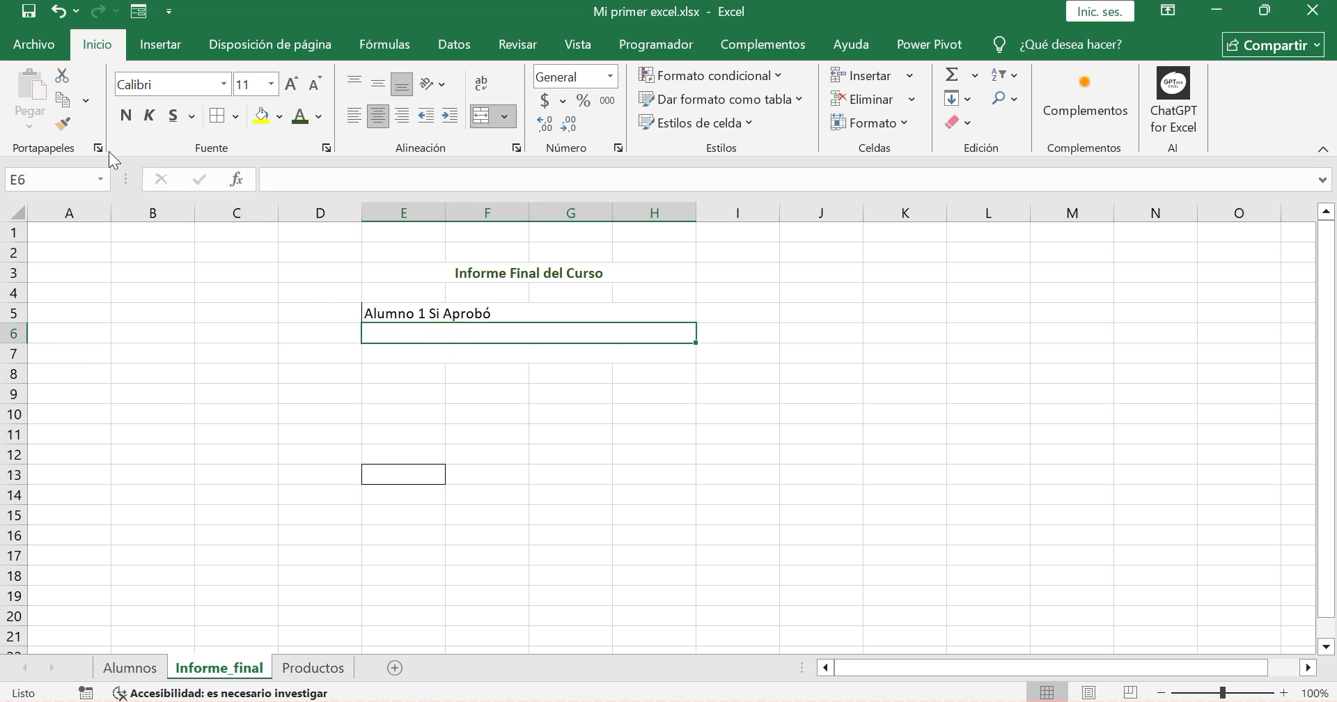
{"action": "double_click", "coordinate": [63, 124]}
{"action": "left_click", "coordinate": [403, 376]}
{"action": "left_click", "coordinate": [406, 400]}
{"action": "left_click", "coordinate": [412, 418]}
{"action": "left_click", "coordinate": [404, 456]}
{"action": "left_click", "coordinate": [410, 475]}
{"action": "left_click", "coordinate": [411, 494]}
{"action": "key", "text": "Escape"}
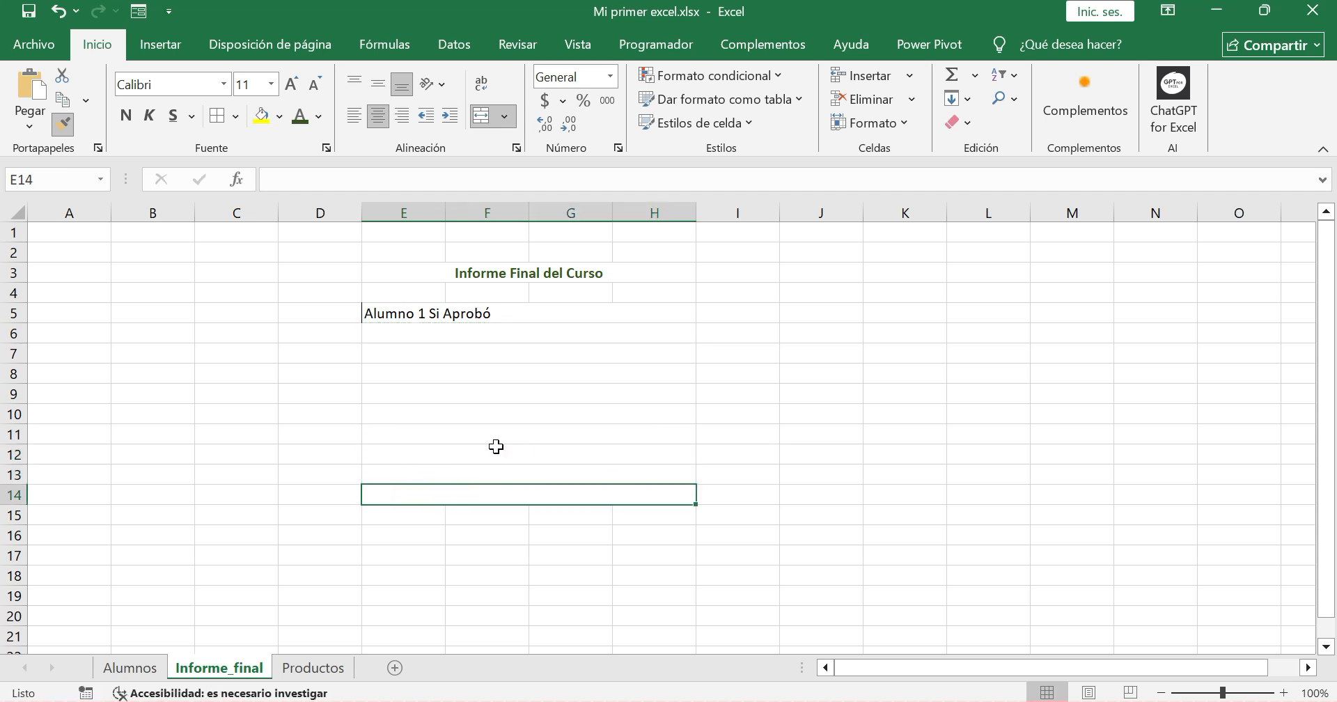
Delete the empty row 4 between the report title and the first student line on the Informe_final sheet
{"action": "left_click", "coordinate": [564, 304]}
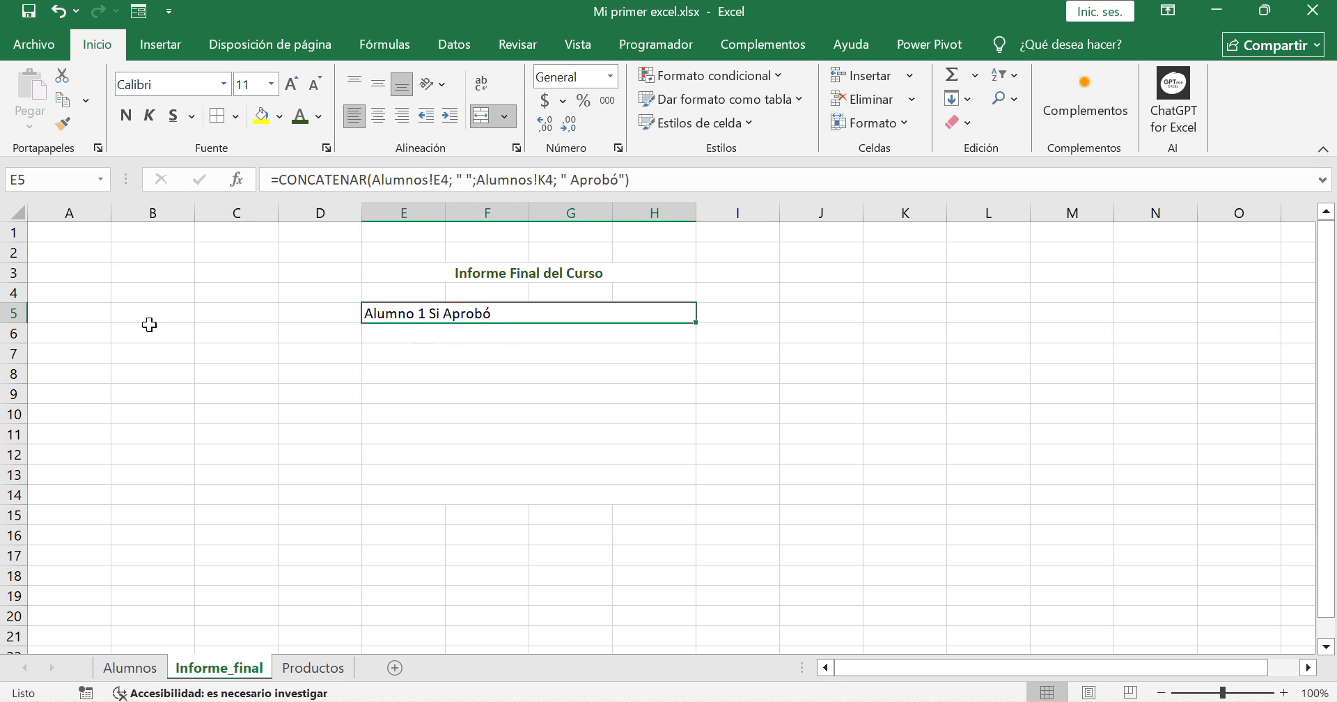
{"action": "left_click", "coordinate": [17, 297]}
{"action": "right_click", "coordinate": [17, 296]}
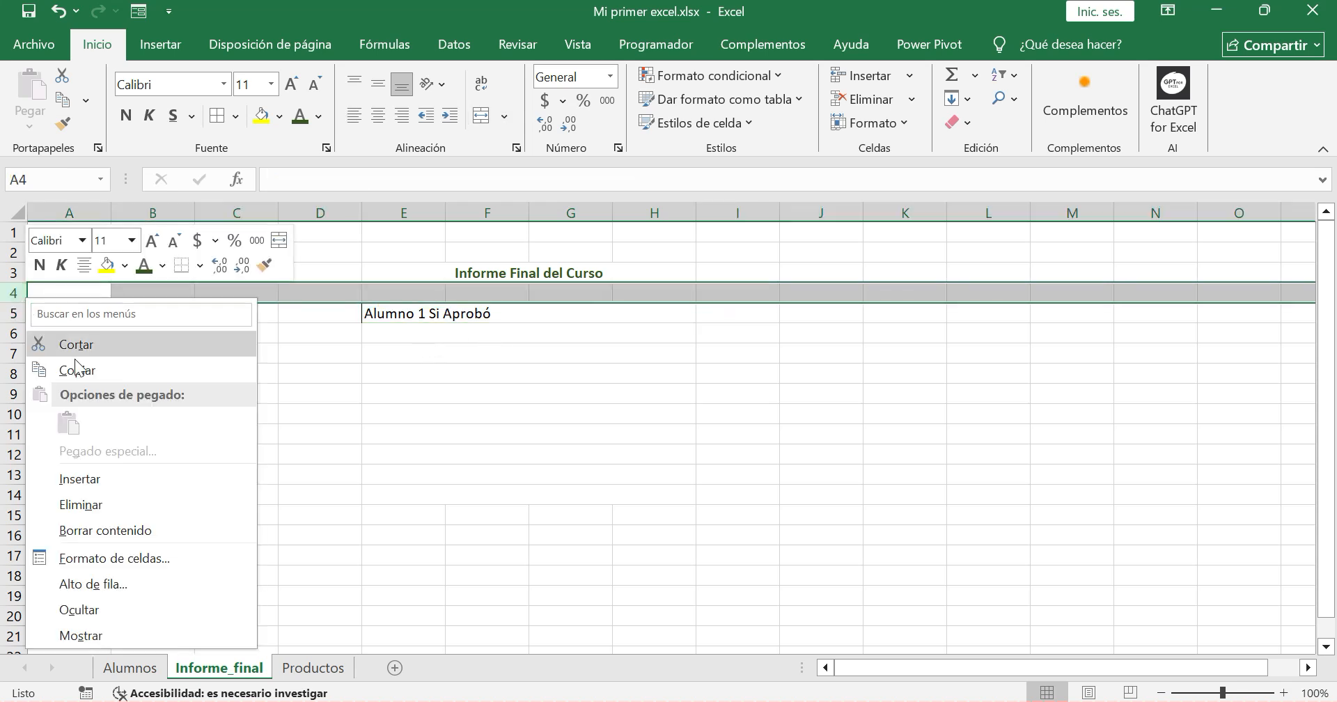
{"action": "left_click", "coordinate": [114, 496]}
Apply borders to all cells of the report table in E3:H13
{"action": "left_click_drag", "start_coordinate": [404, 277], "coordinate": [433, 466]}
{"action": "left_click", "coordinate": [218, 115]}
{"action": "left_click", "coordinate": [462, 373]}
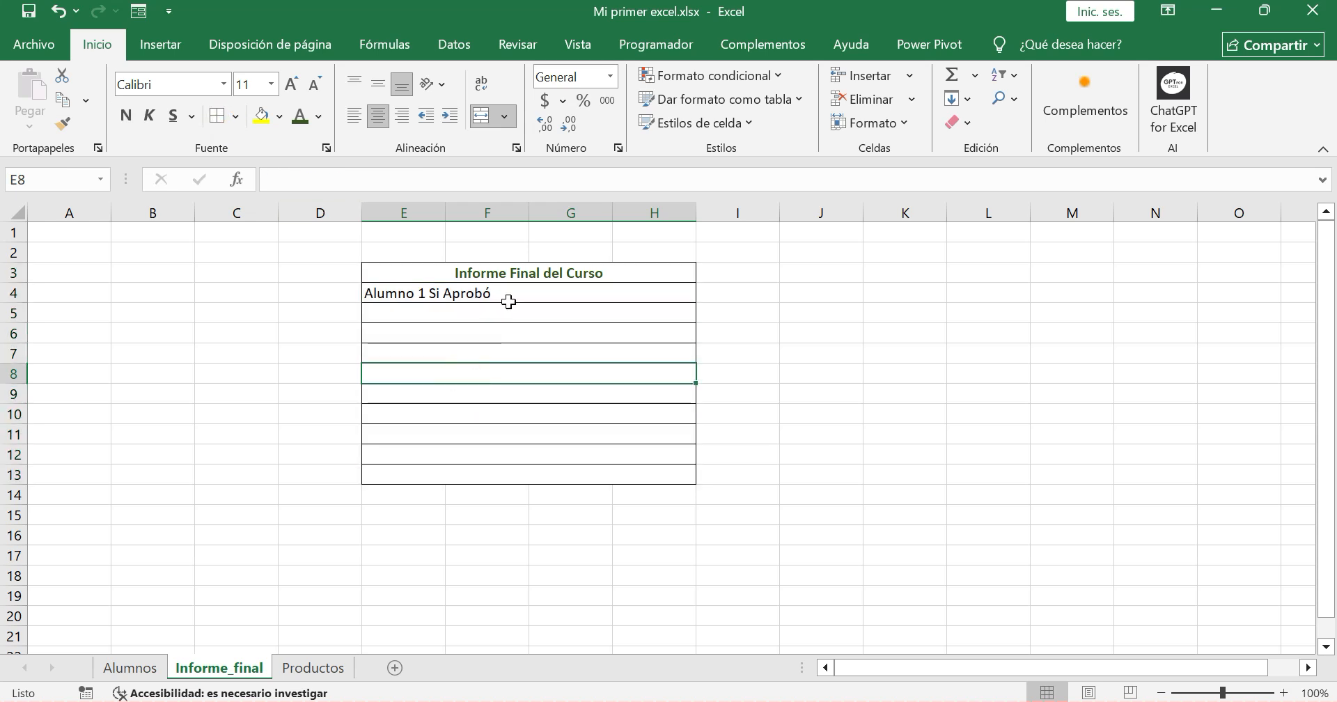
Fill the CONCATENAR formula from E4 down through row 13 of the report
{"action": "left_click", "coordinate": [502, 310]}
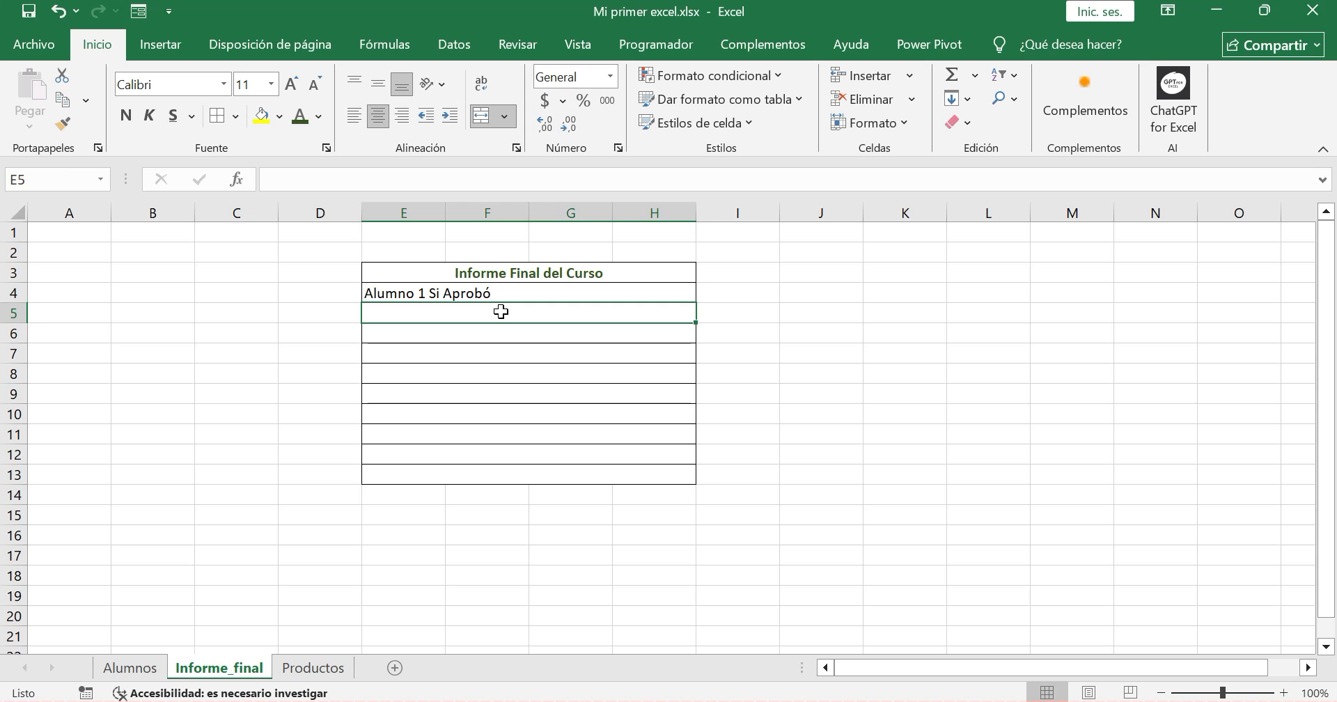
{"action": "left_click", "coordinate": [650, 289]}
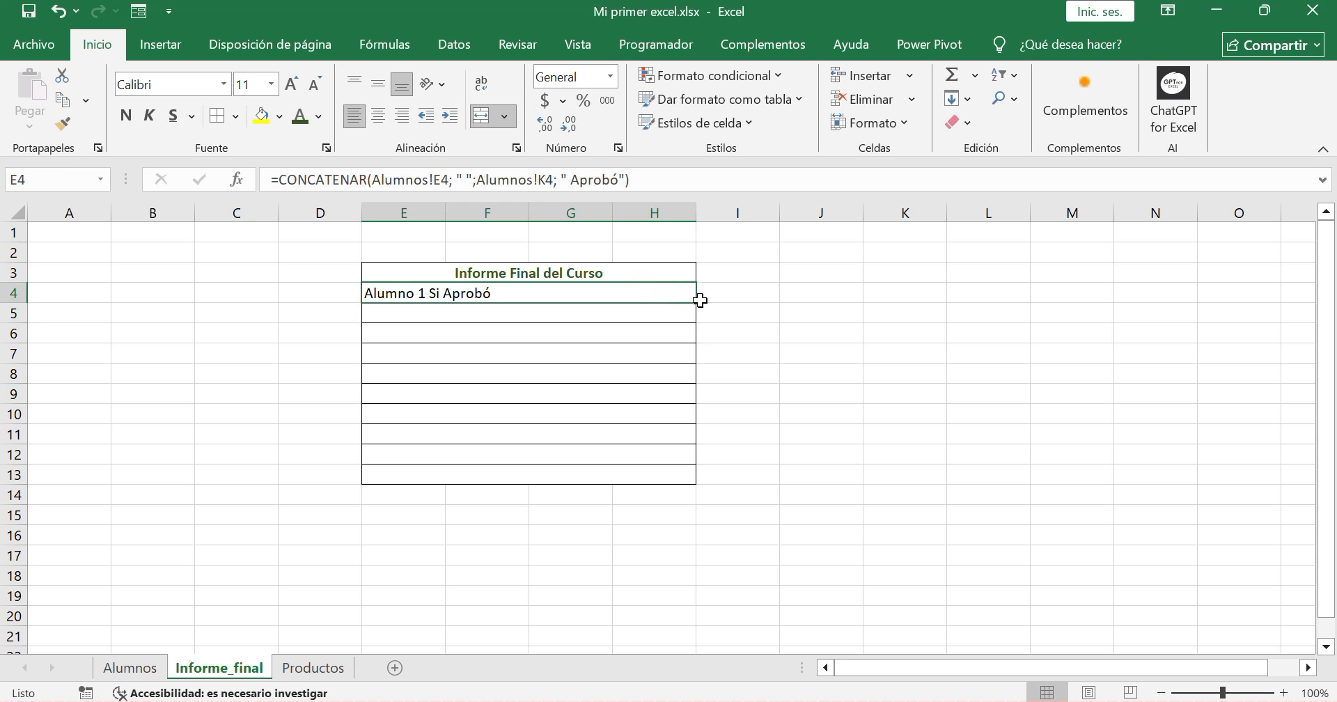
{"action": "left_click_drag", "start_coordinate": [697, 305], "coordinate": [698, 481]}
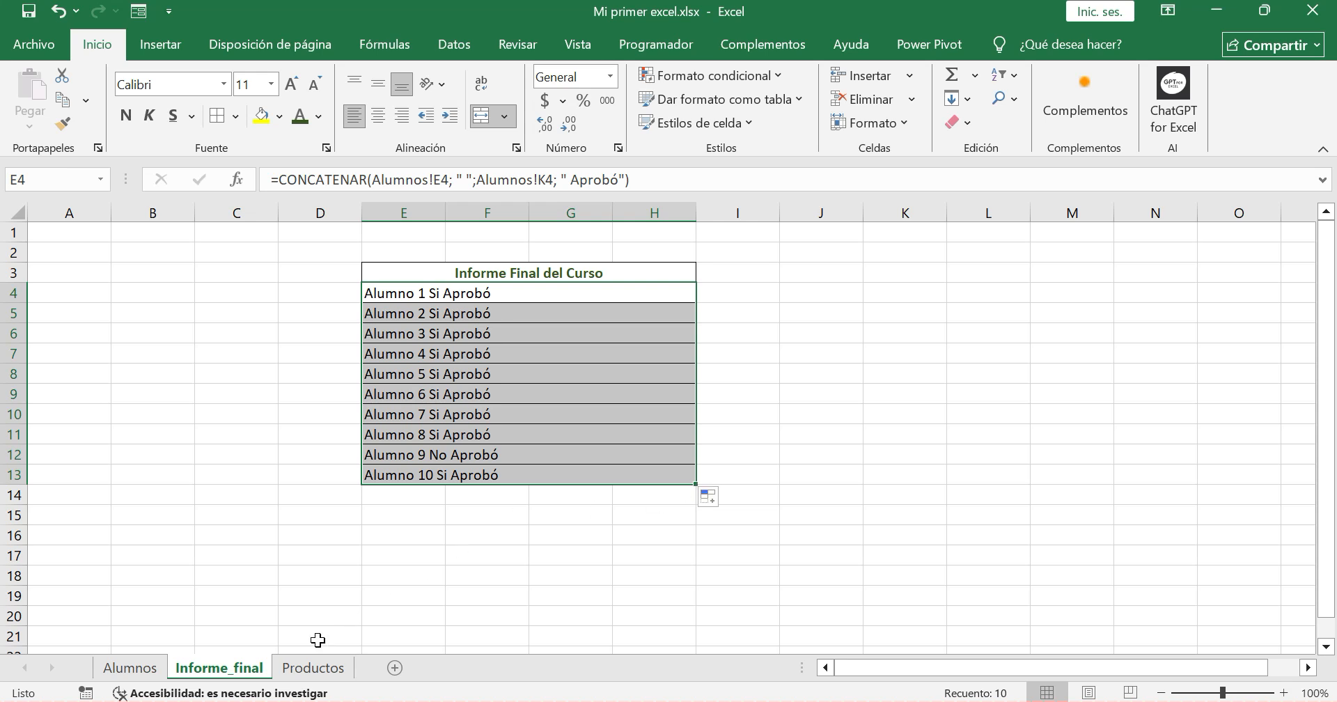
Set Alumno 10's Mat grade to 4 on the Alumnos sheet and check the result on Informe_final
{"action": "left_click", "coordinate": [131, 668]}
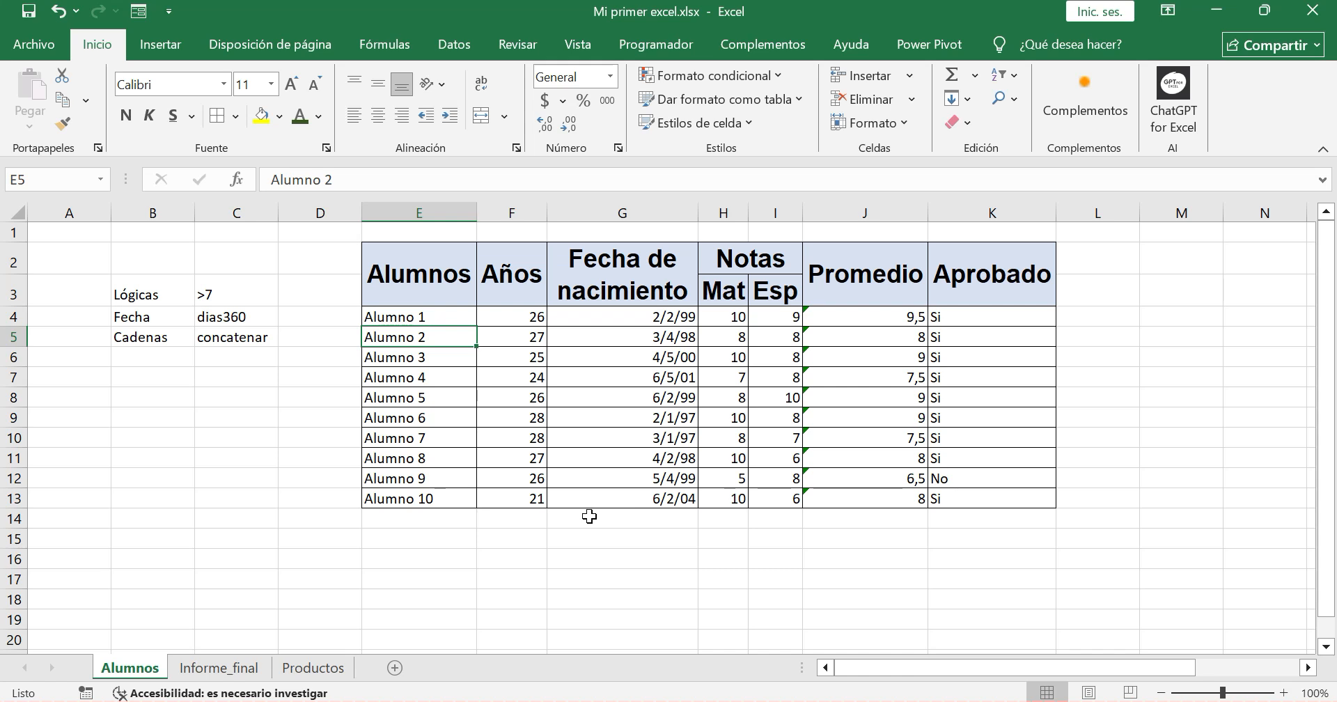
{"action": "left_click", "coordinate": [721, 505]}
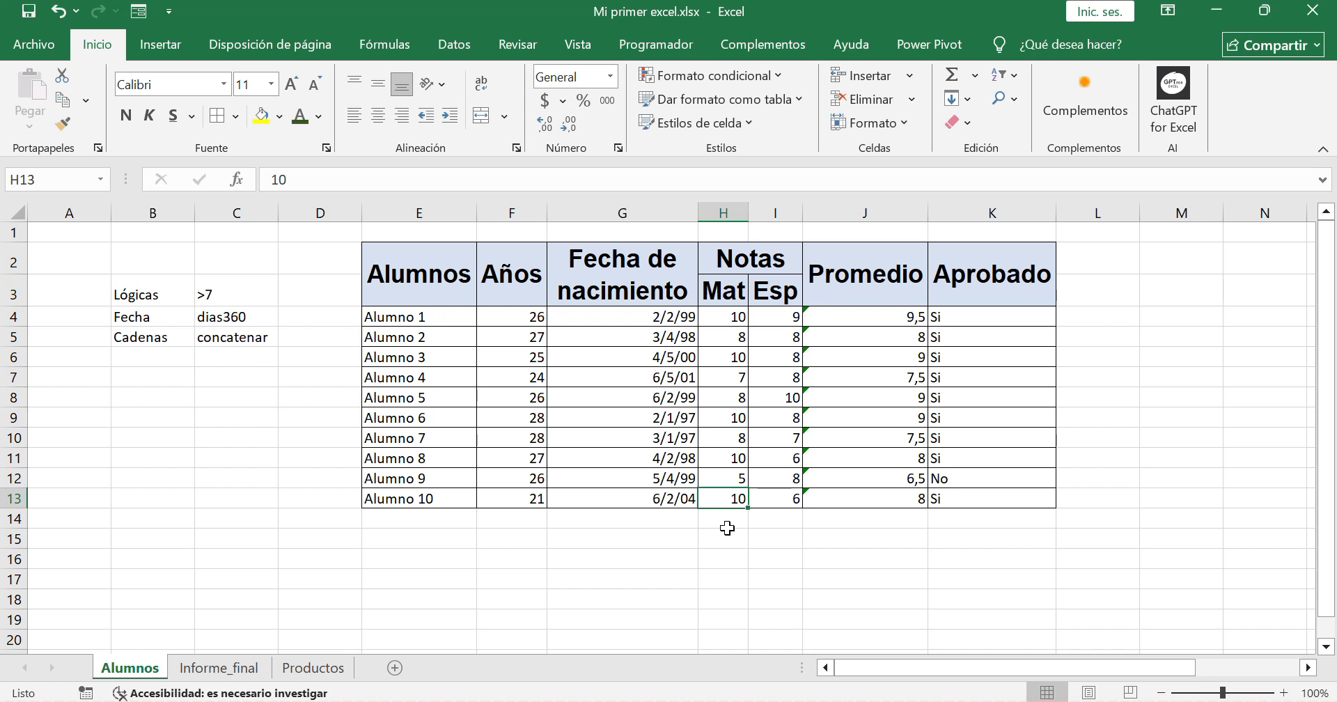
{"action": "type", "text": "4"}
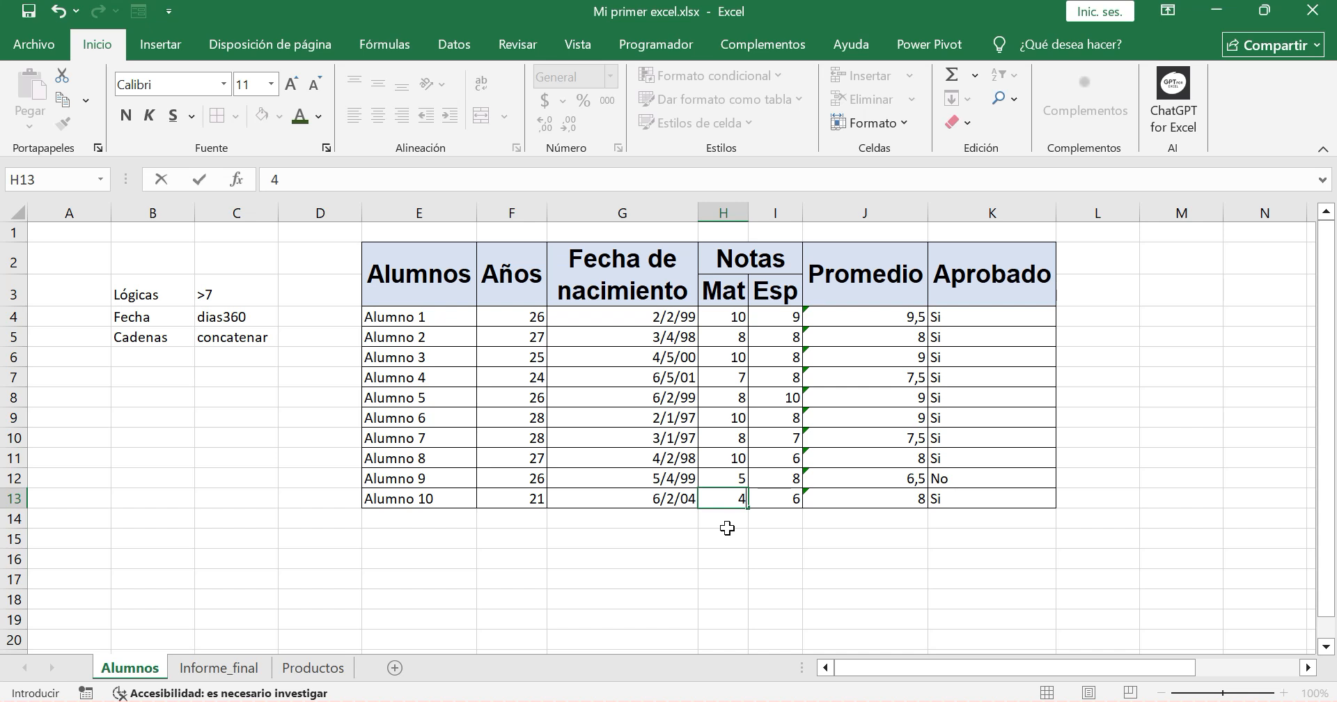
{"action": "key", "text": "Return"}
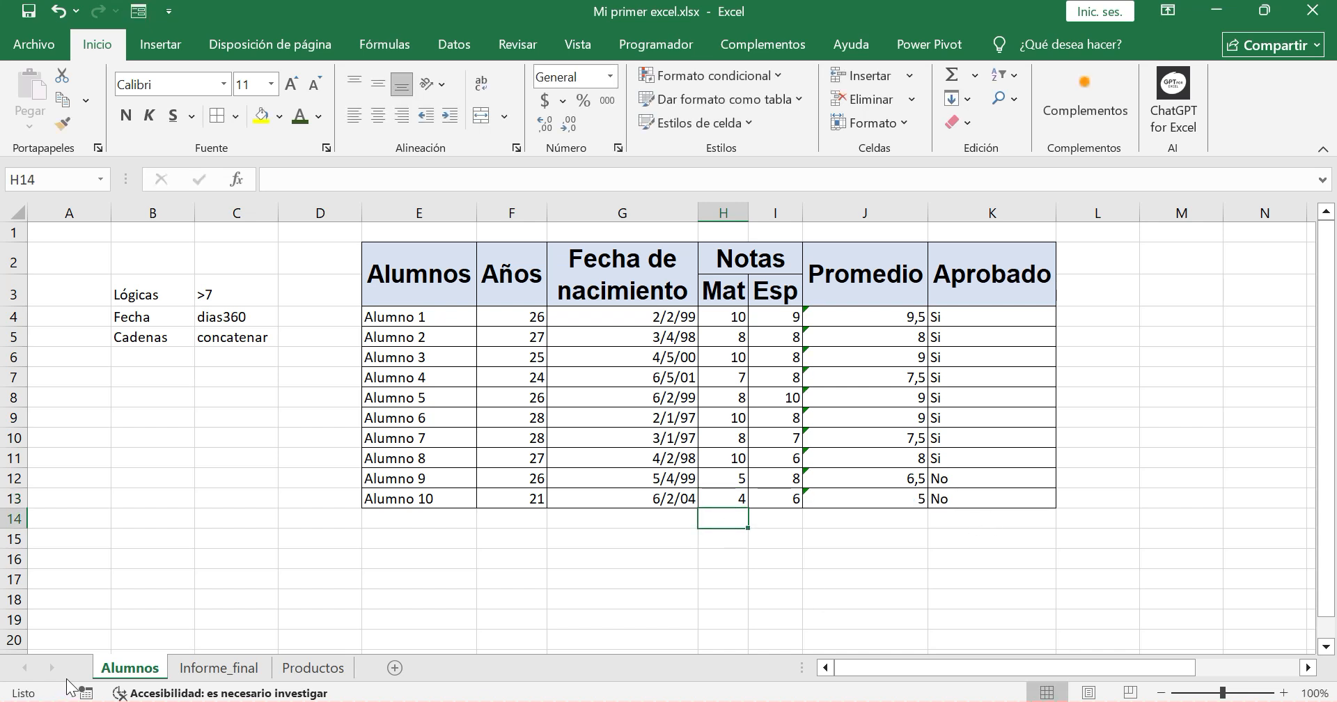
{"action": "left_click", "coordinate": [209, 667]}
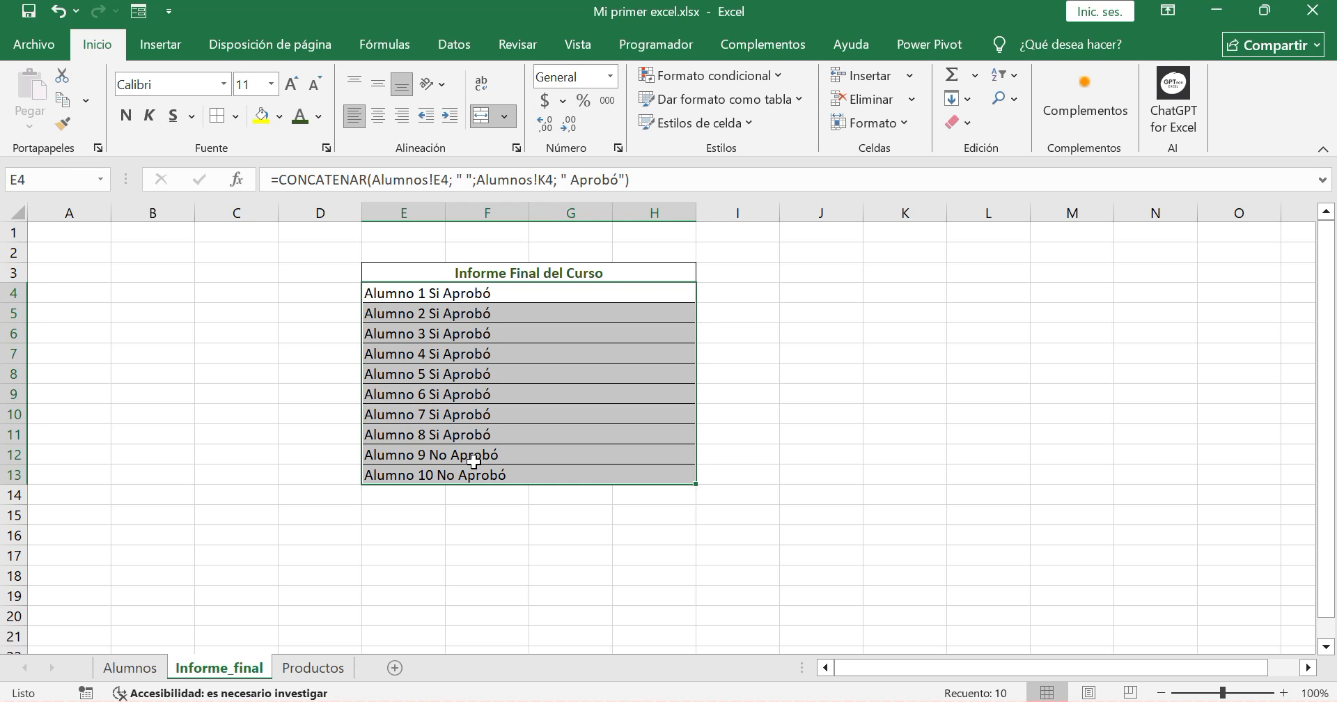
Clear the contents of the report rows 5 through 13 below the Alumno 1 line
{"action": "left_click", "coordinate": [770, 493]}
{"action": "left_click_drag", "start_coordinate": [627, 311], "coordinate": [619, 466]}
{"action": "key", "text": "Delete"}
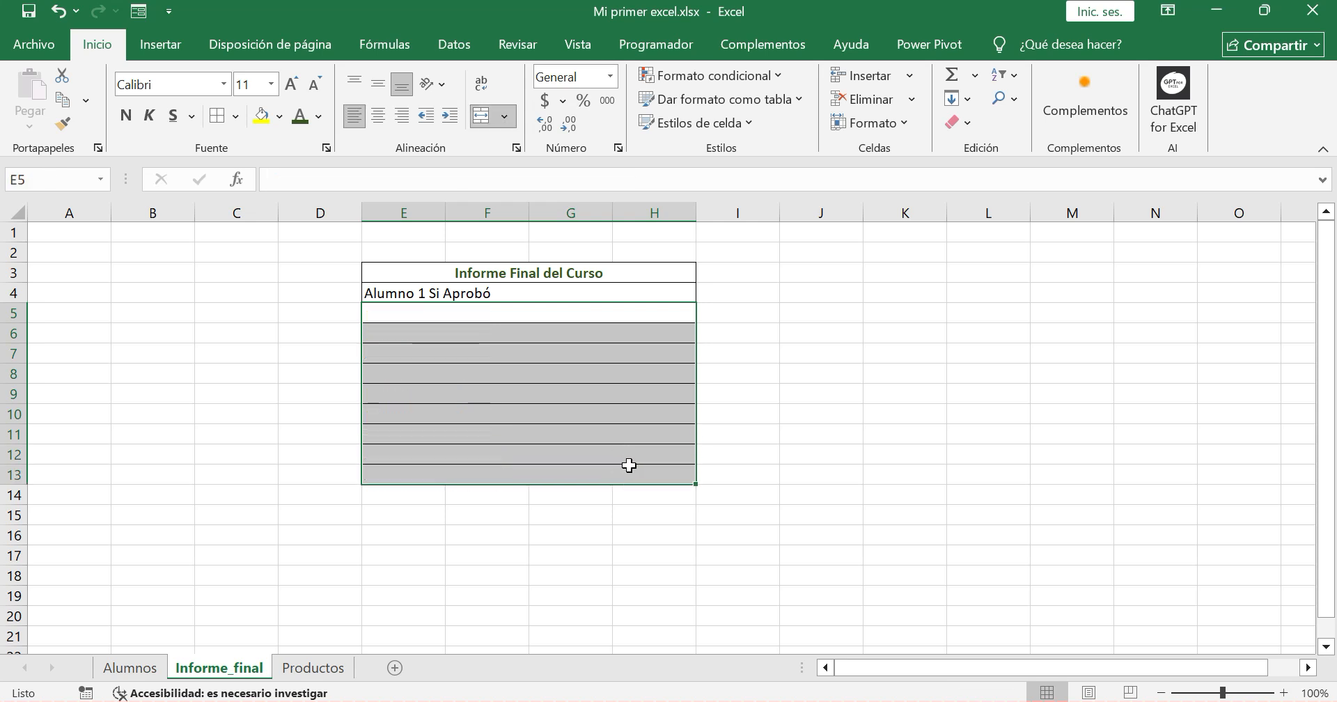
Start a CONCATENAR formula in E5 of Informe_final with Alumnos!E5 as its first text argument
{"action": "left_click", "coordinate": [479, 313]}
{"action": "left_click", "coordinate": [343, 178]}
{"action": "type", "text": "="}
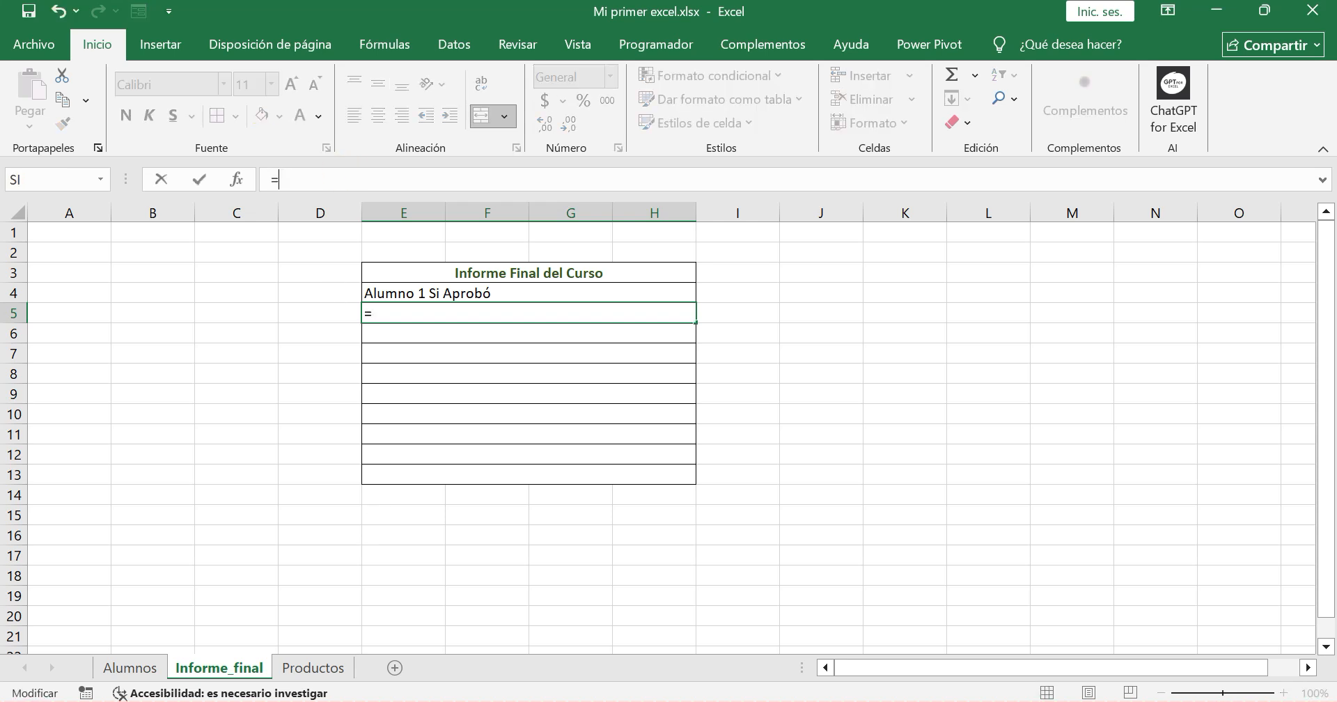
{"action": "type", "text": "concat"}
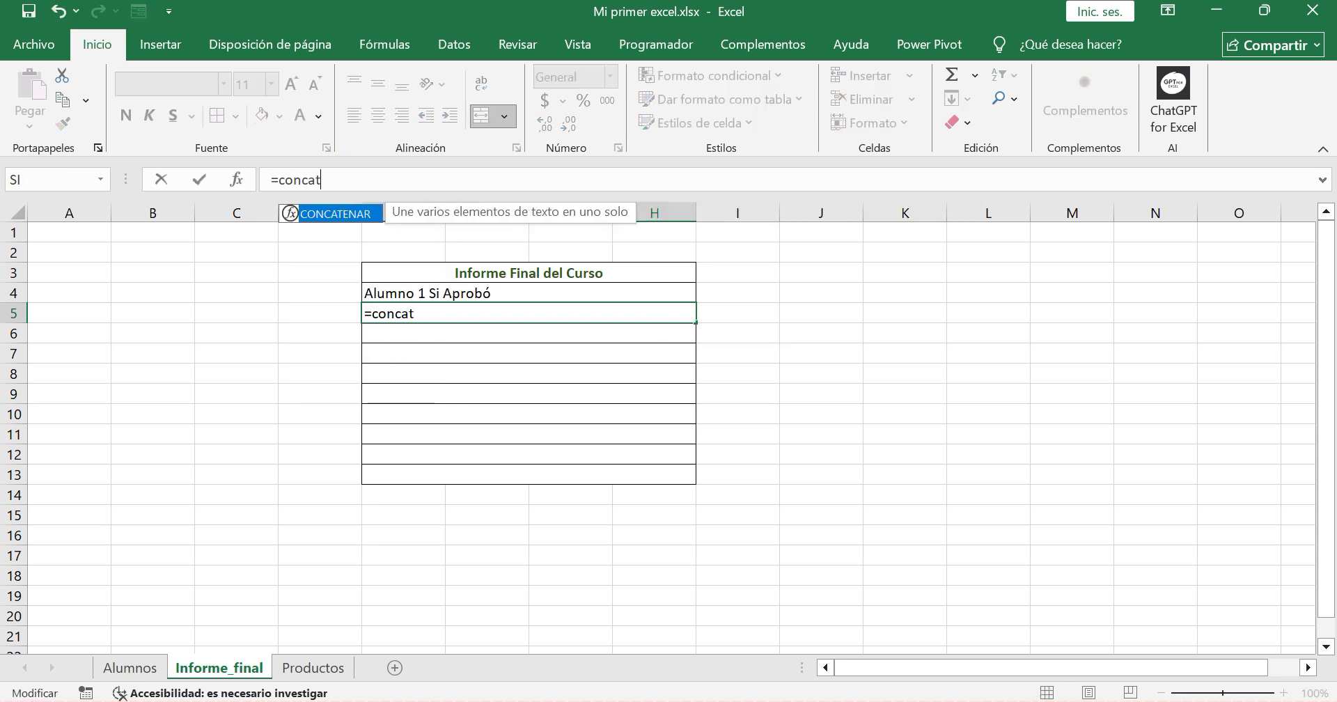
{"action": "type", "text": "enar("}
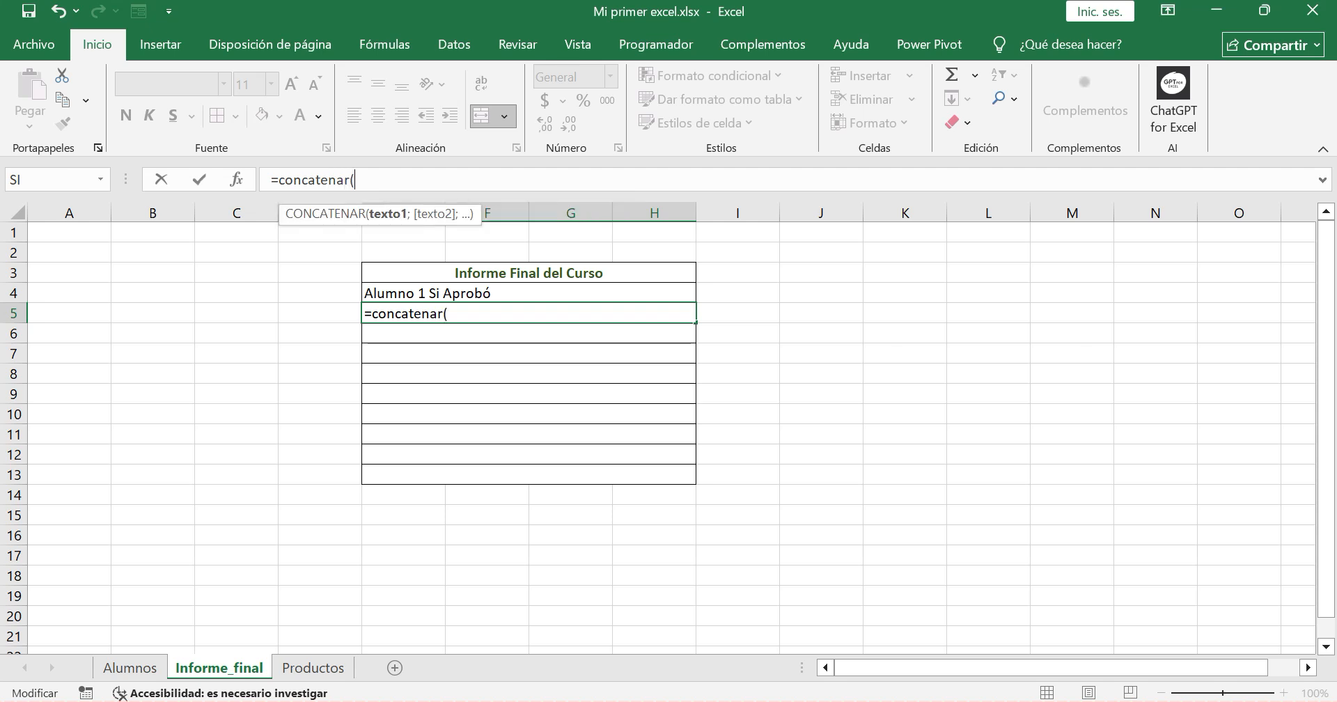
{"action": "left_click", "coordinate": [129, 667]}
{"action": "left_click", "coordinate": [430, 343]}
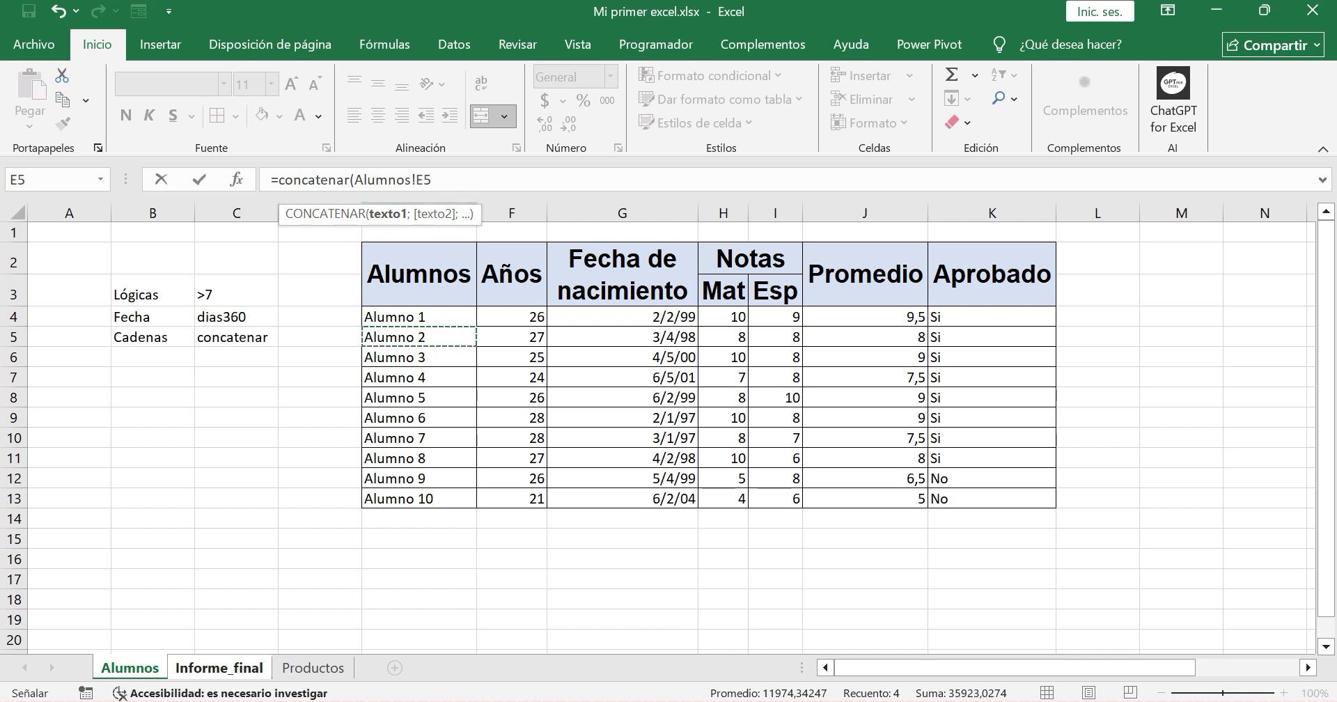
Complete the E5 formula with a " " separator, Alumnos!K5 and the text " Aprobó" as the remaining arguments
{"action": "type", "text": "; \" \";"}
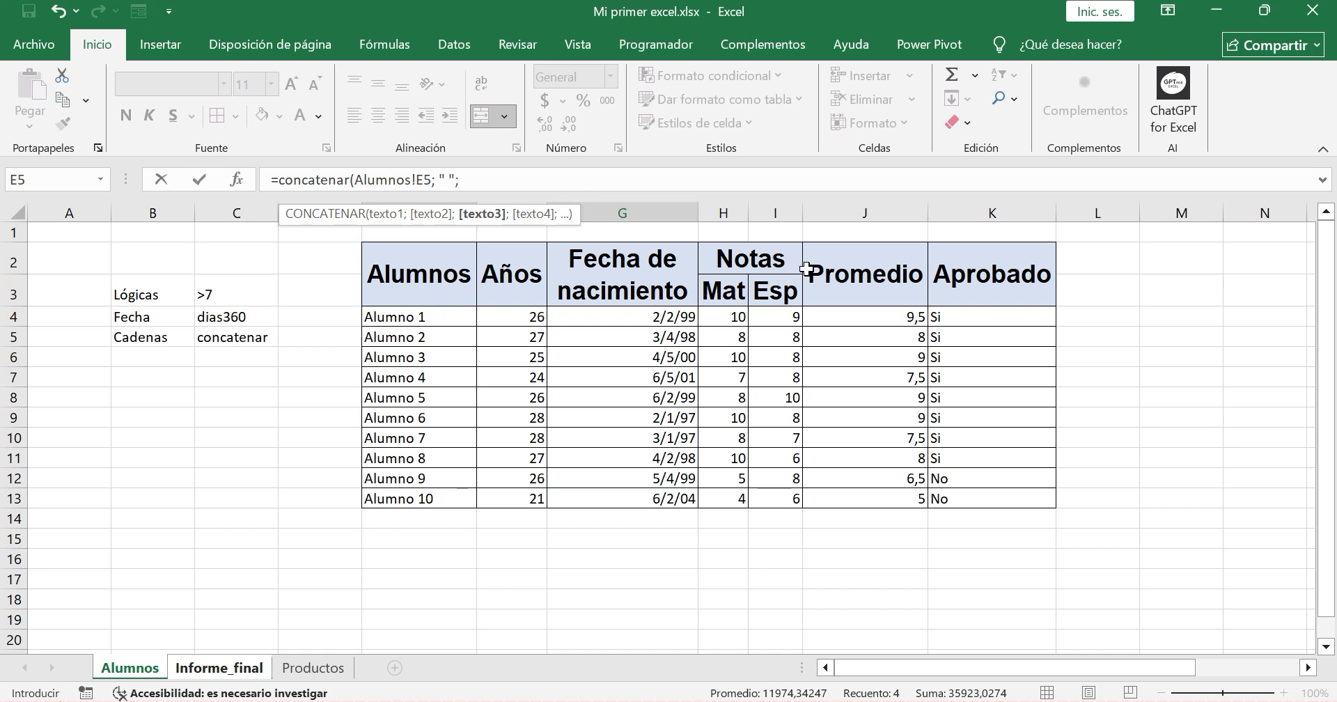
{"action": "left_click", "coordinate": [972, 342]}
{"action": "type", "text": "; \""}
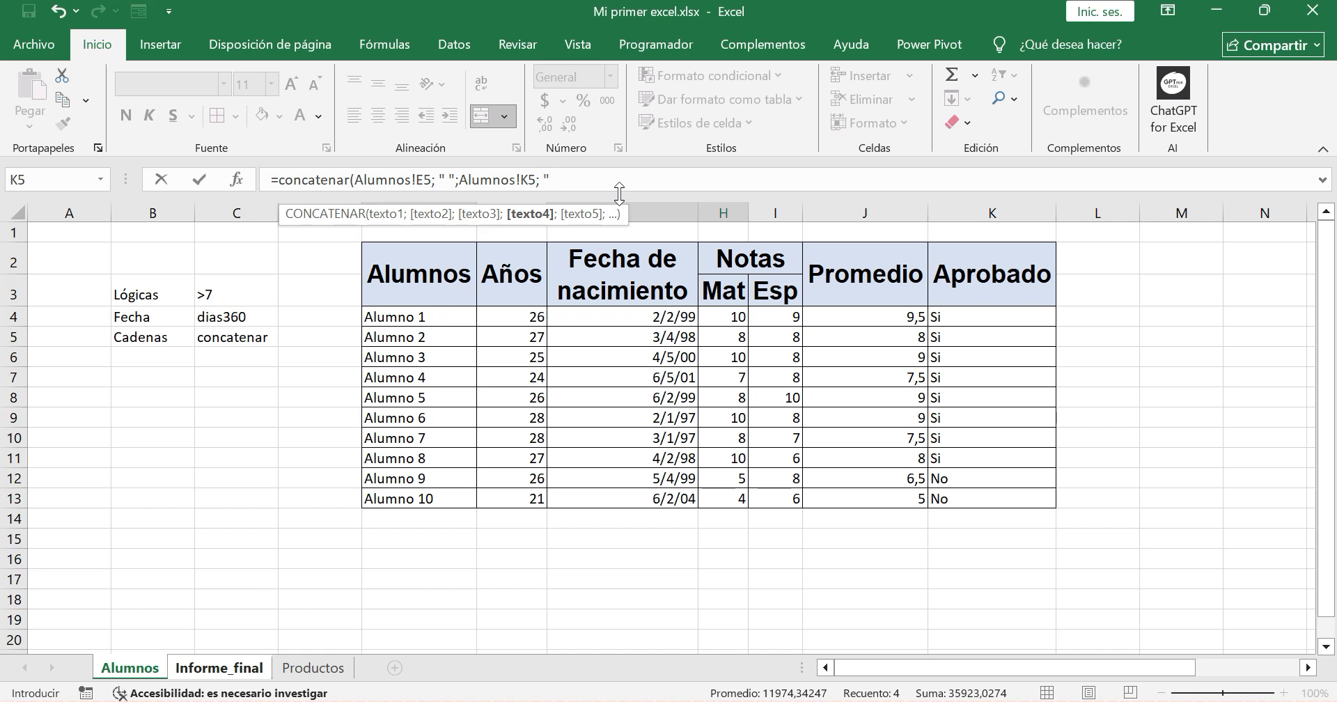
{"action": "type", "text": " Aprobó\"?"}
{"action": "key", "text": "BackSpace"}
{"action": "type", "text": ")"}
{"action": "key", "text": "Return"}
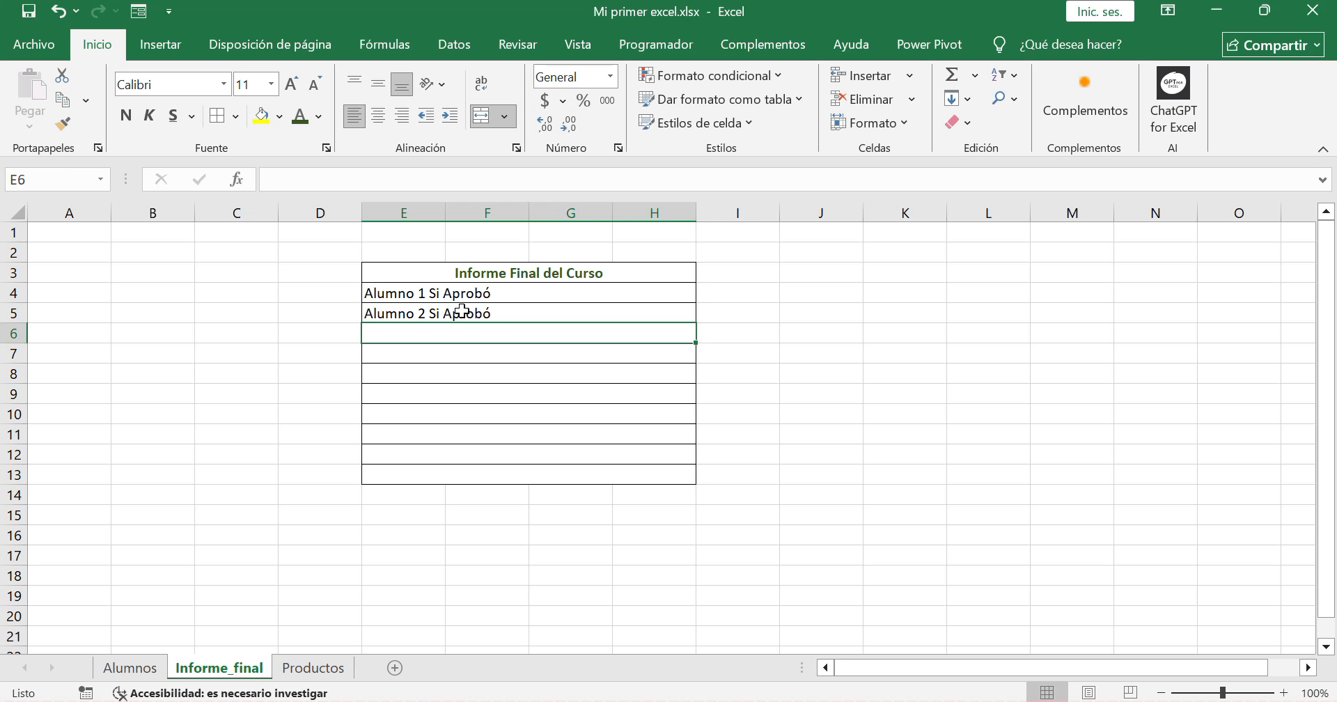
Check the CONCATENAR formula in E5 and fill it down through row 13 of the report
{"action": "key", "text": "Up"}
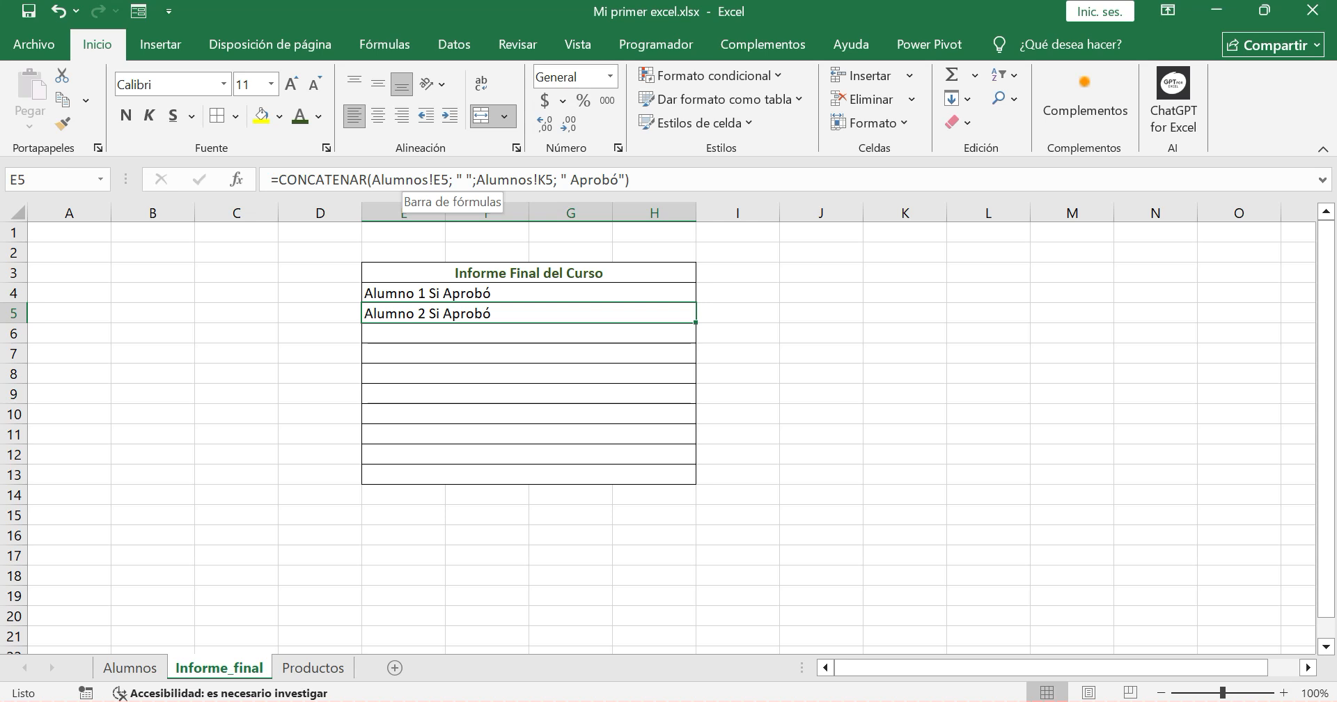
{"action": "left_click", "coordinate": [589, 313]}
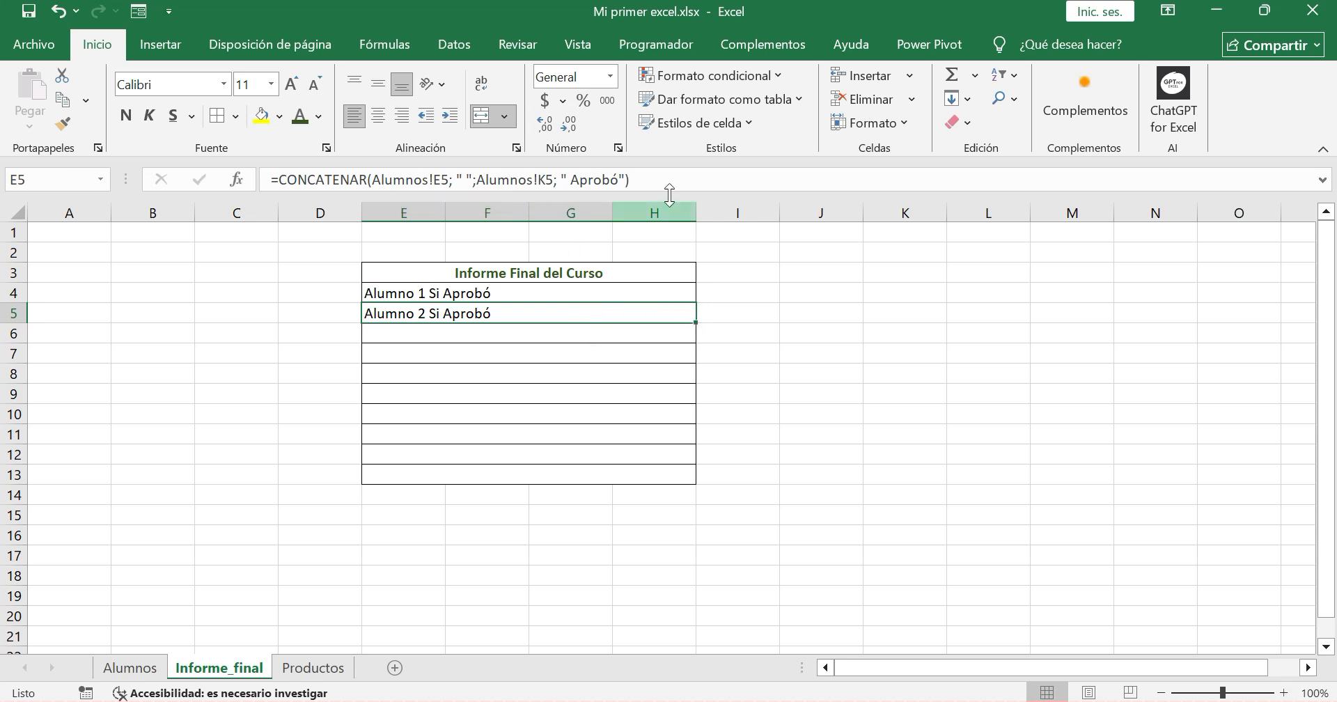
{"action": "left_click_drag", "start_coordinate": [666, 183], "coordinate": [269, 181]}
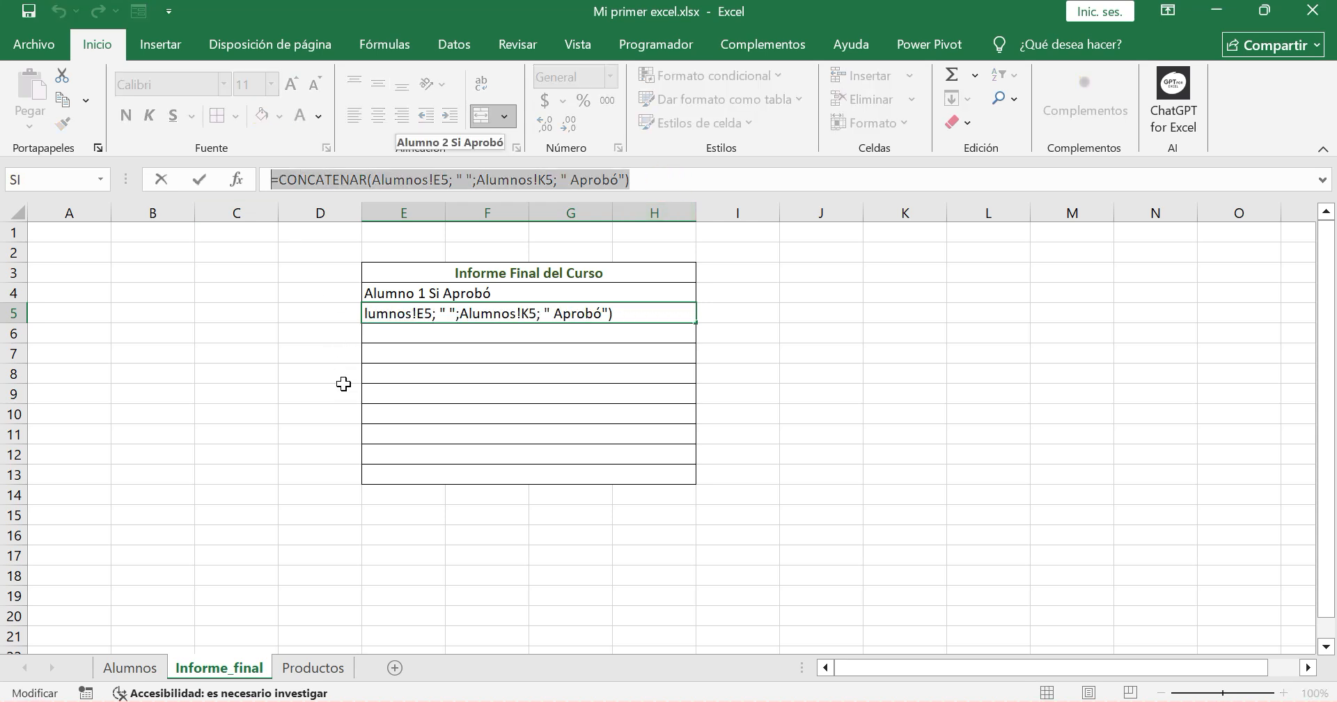
{"action": "key", "text": "Return"}
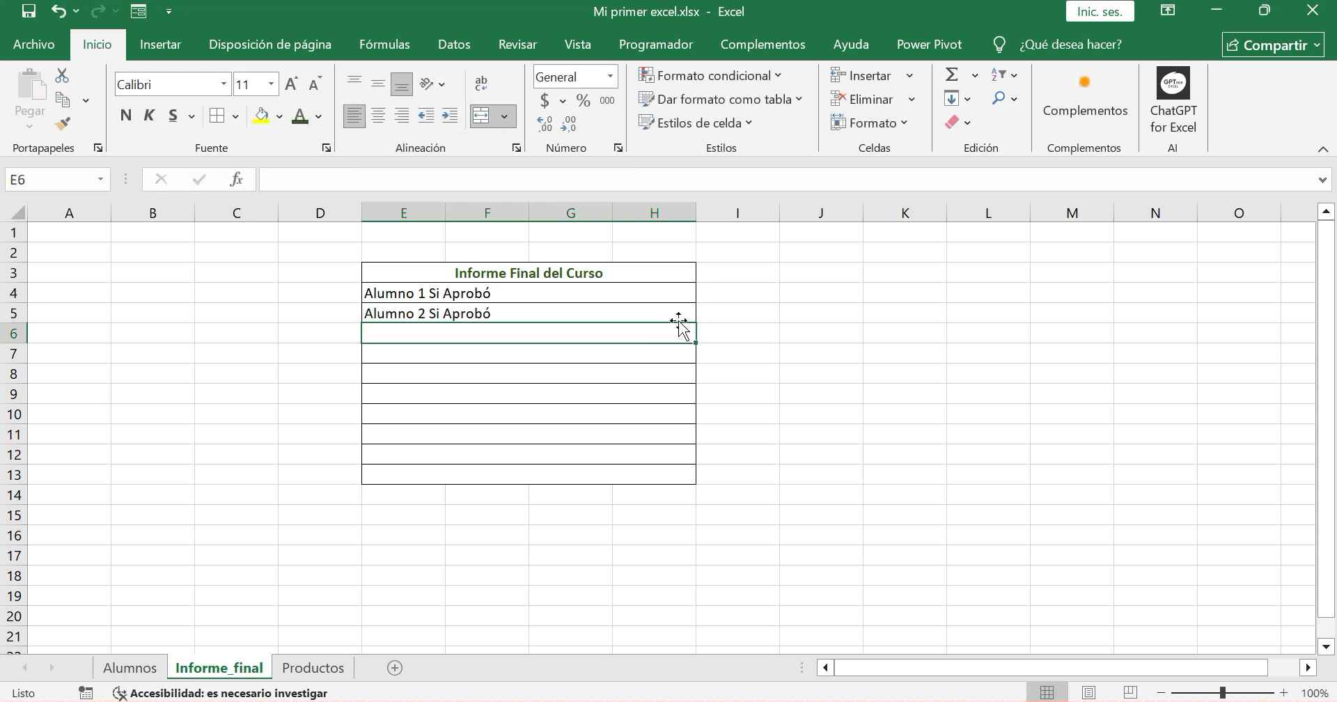
{"action": "left_click", "coordinate": [684, 317]}
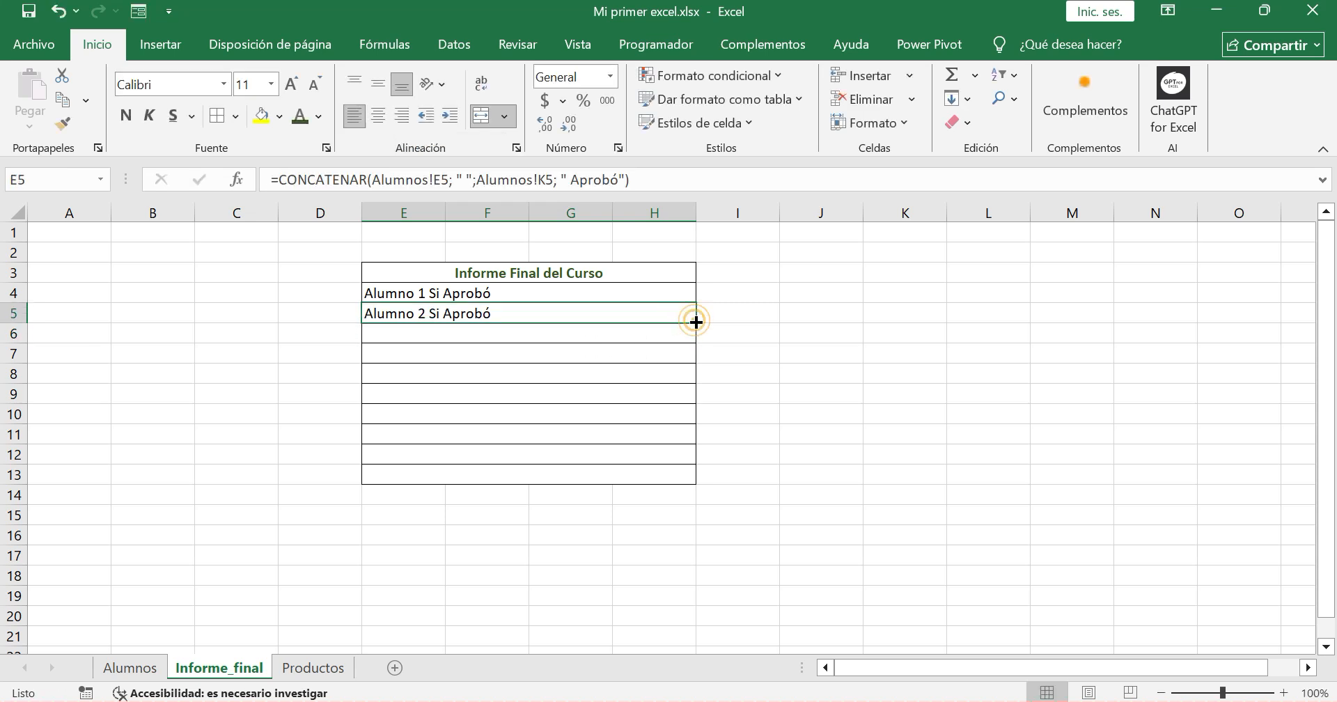
{"action": "left_click_drag", "start_coordinate": [695, 323], "coordinate": [689, 471]}
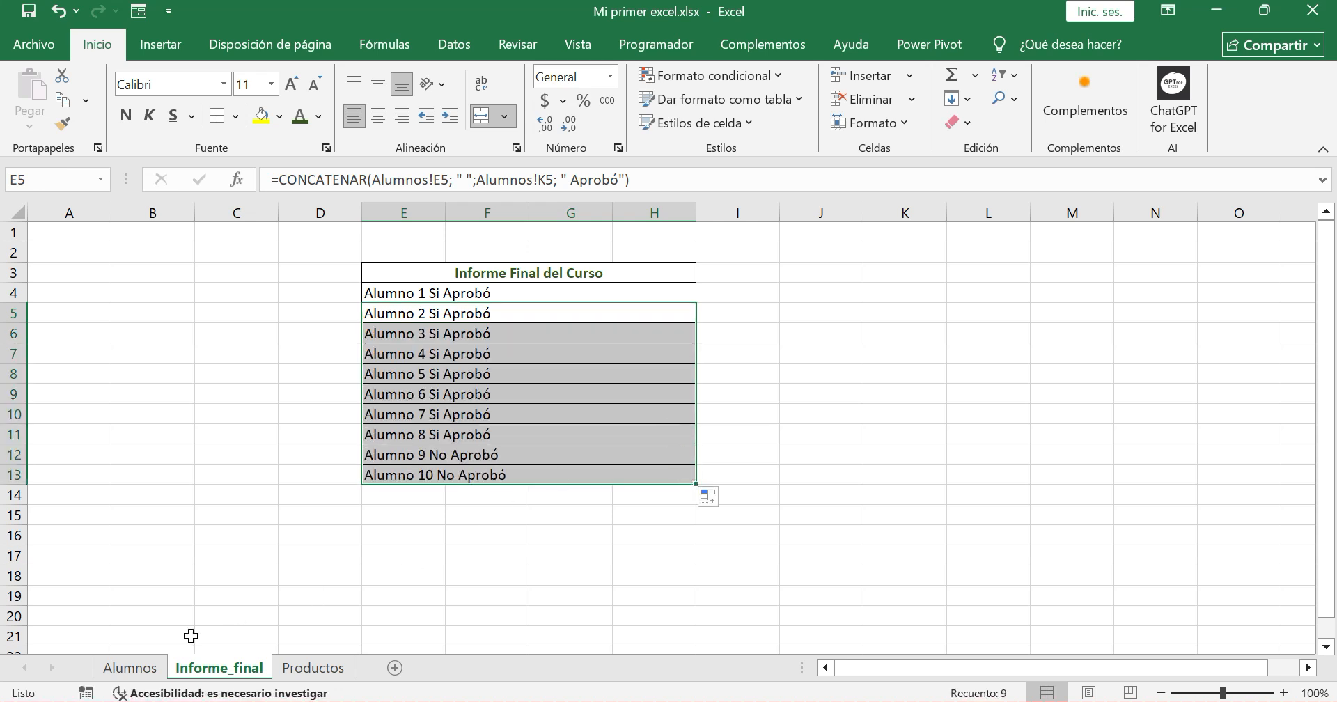
Review the Alumnos sheet's average formula in J4, the function category notes in B3:B5 and the DIAS360 age formula in F4
{"action": "left_click", "coordinate": [150, 668]}
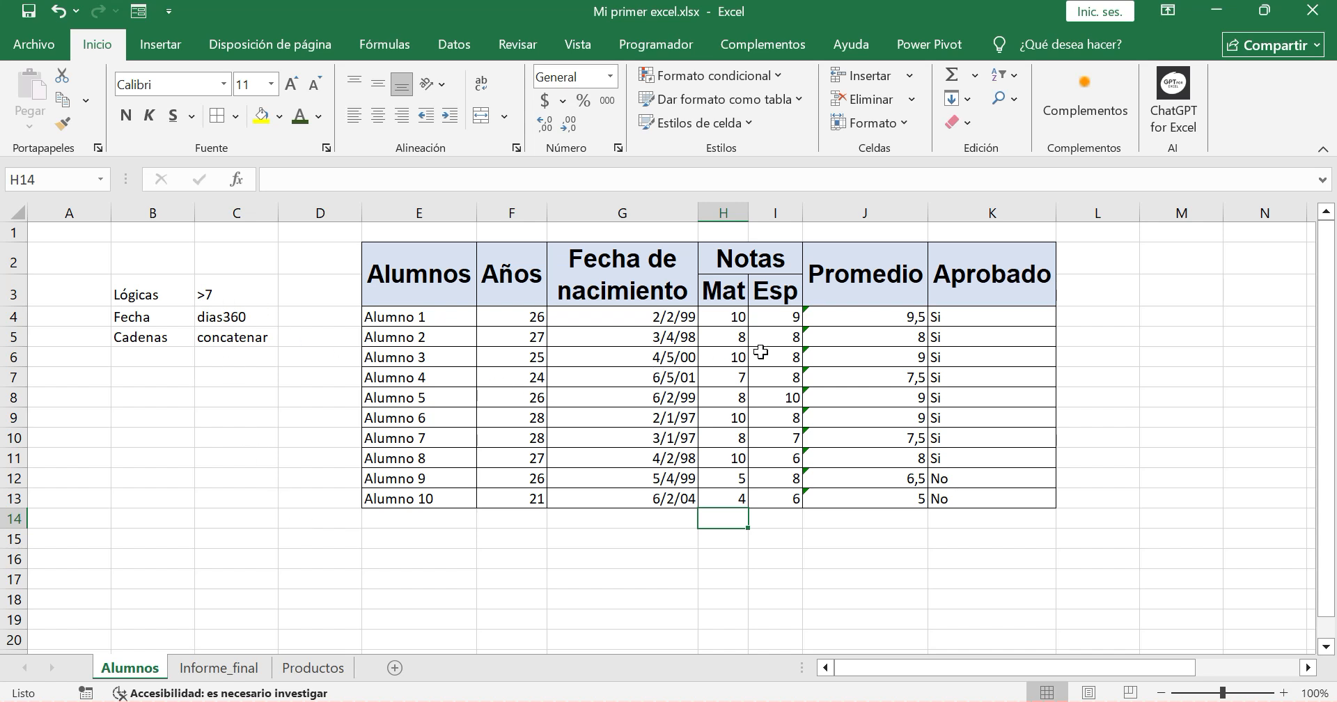
{"action": "left_click", "coordinate": [861, 315]}
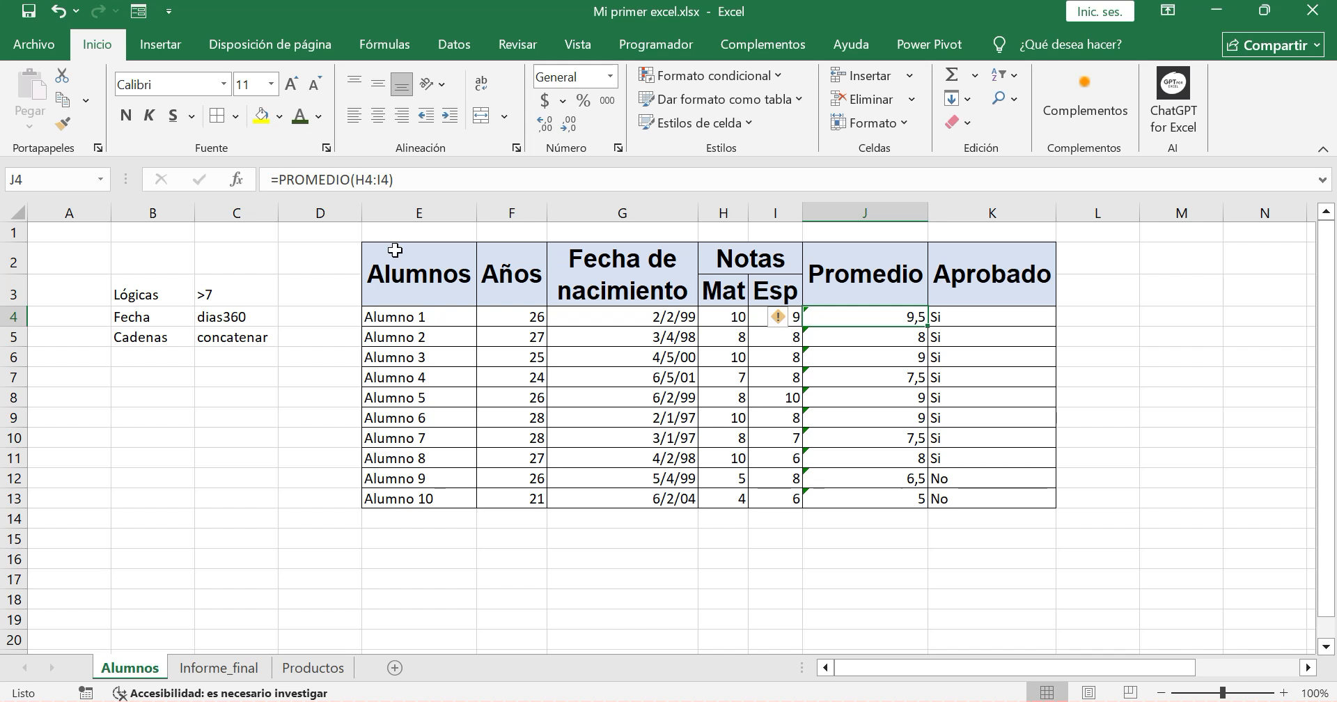
{"action": "left_click", "coordinate": [154, 292]}
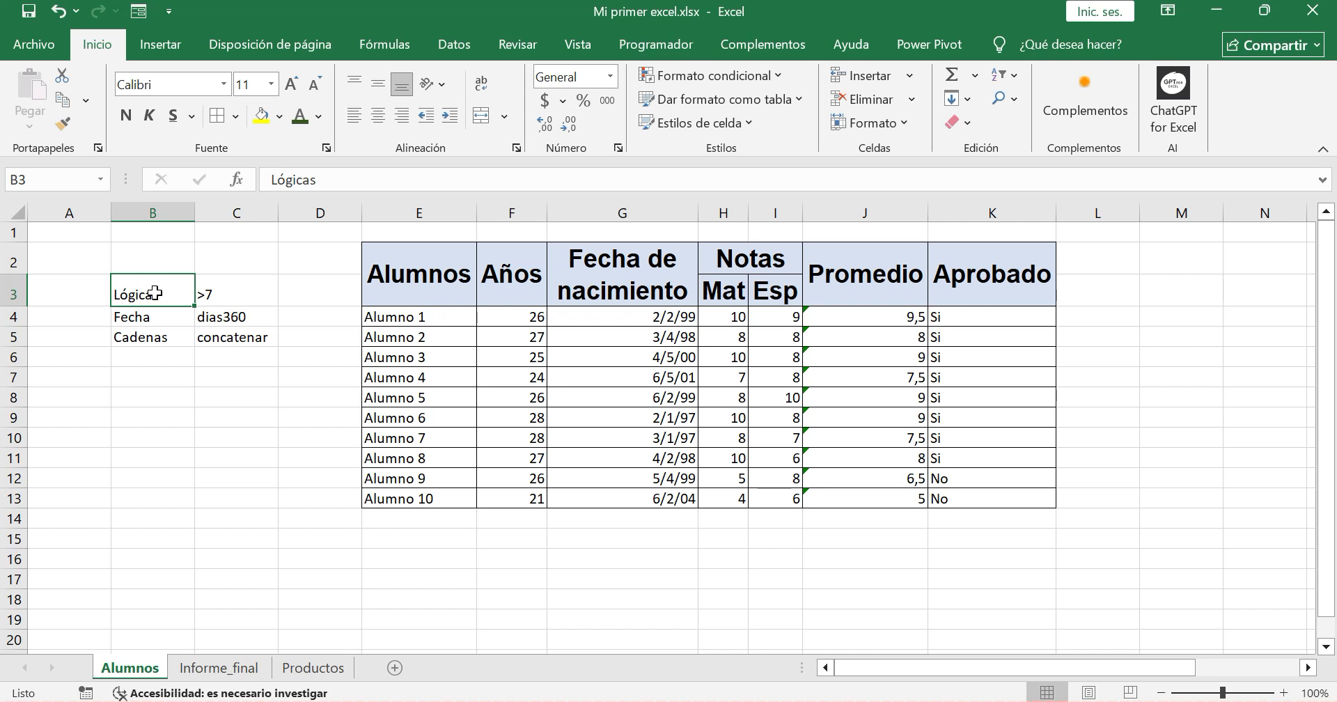
{"action": "left_click", "coordinate": [155, 319]}
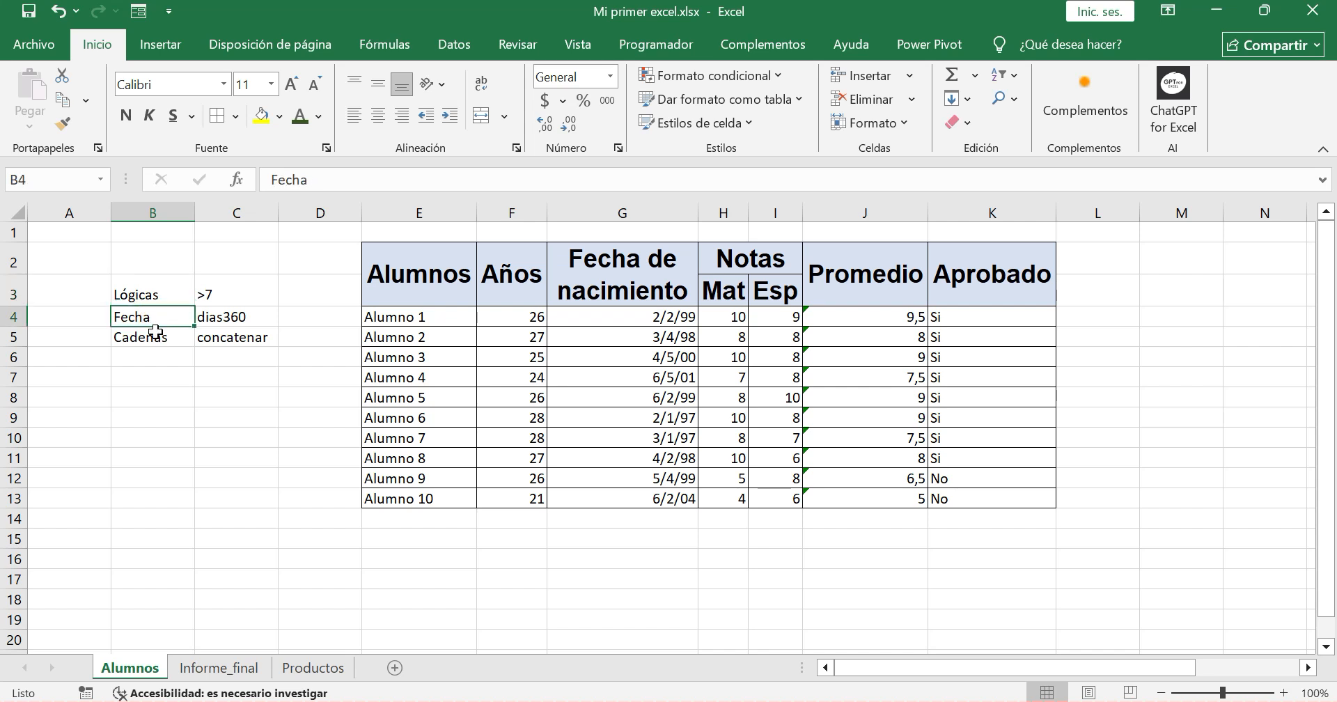
{"action": "left_click", "coordinate": [155, 331]}
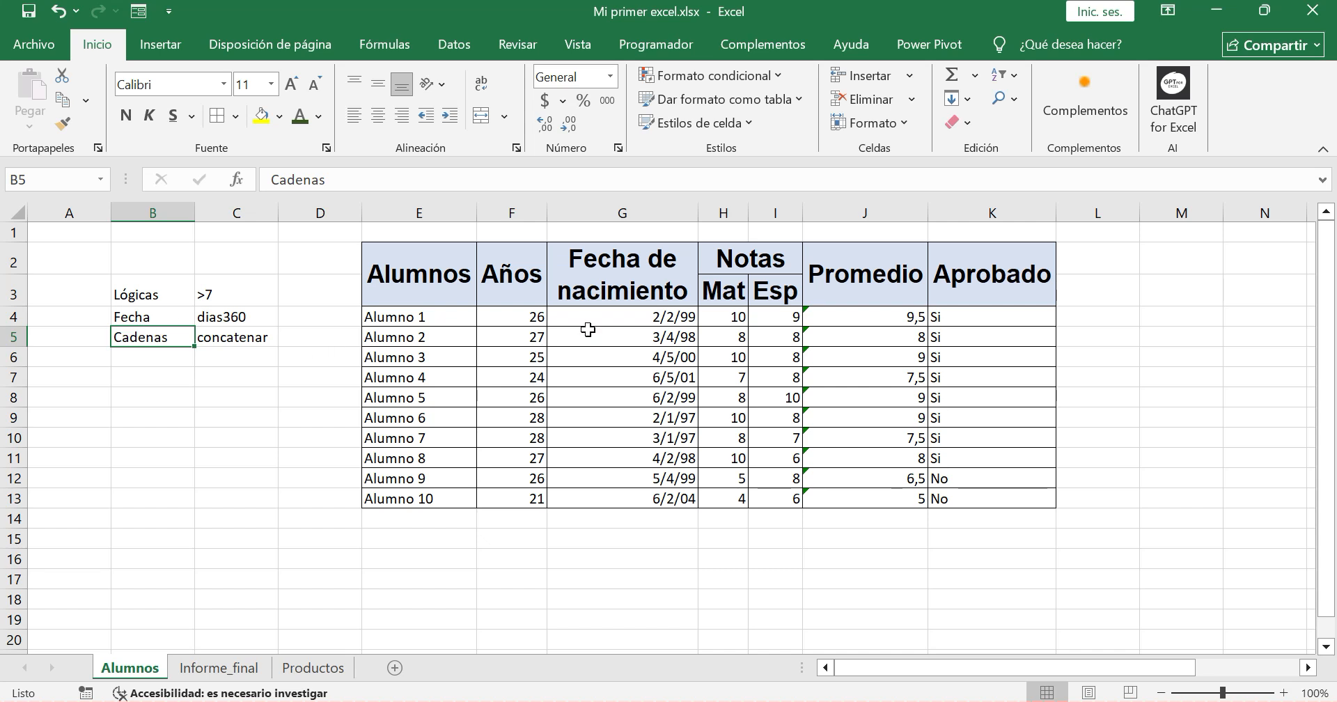
{"action": "left_click", "coordinate": [540, 323]}
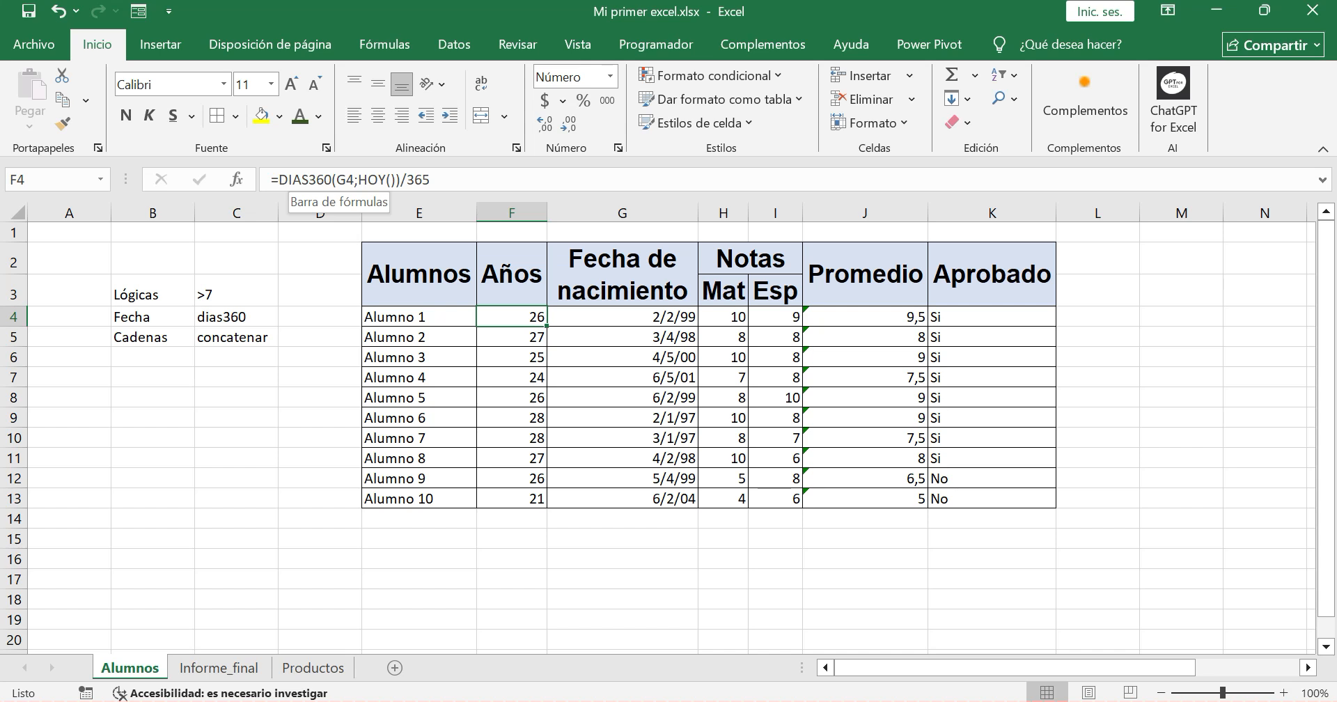
{"action": "left_click_drag", "start_coordinate": [278, 180], "coordinate": [397, 180]}
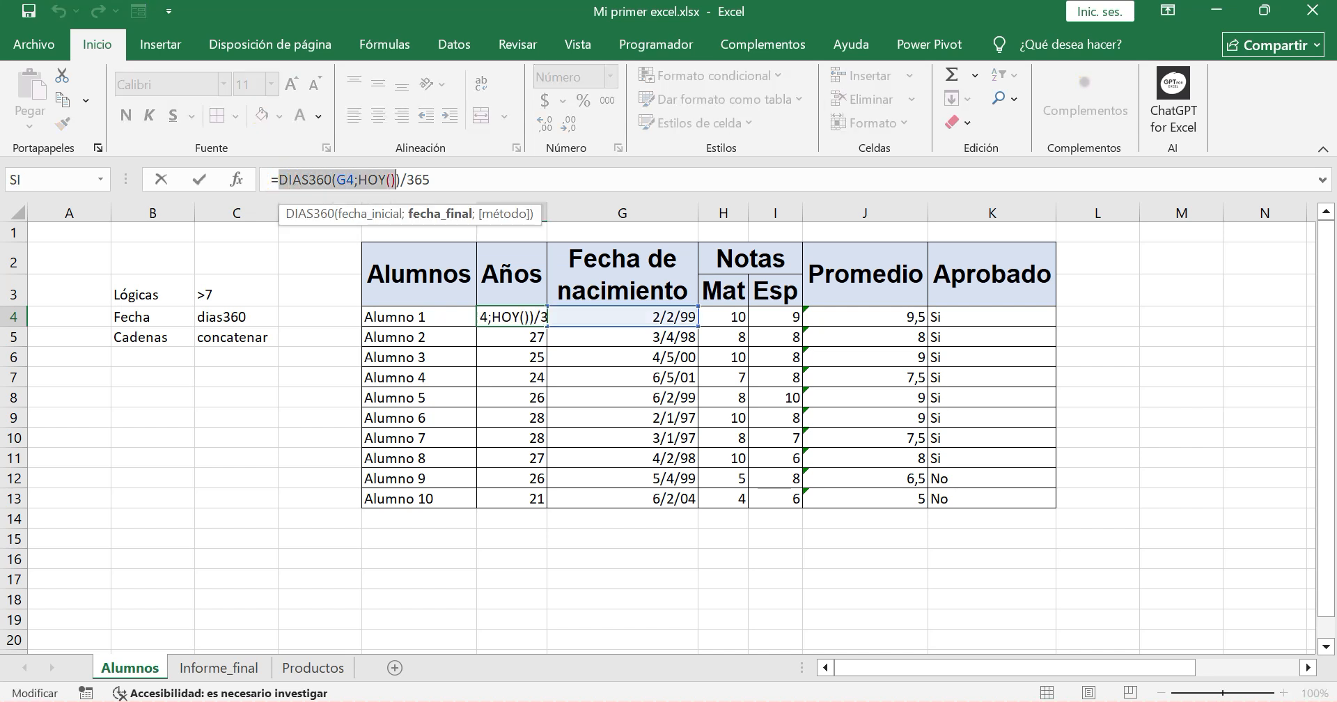